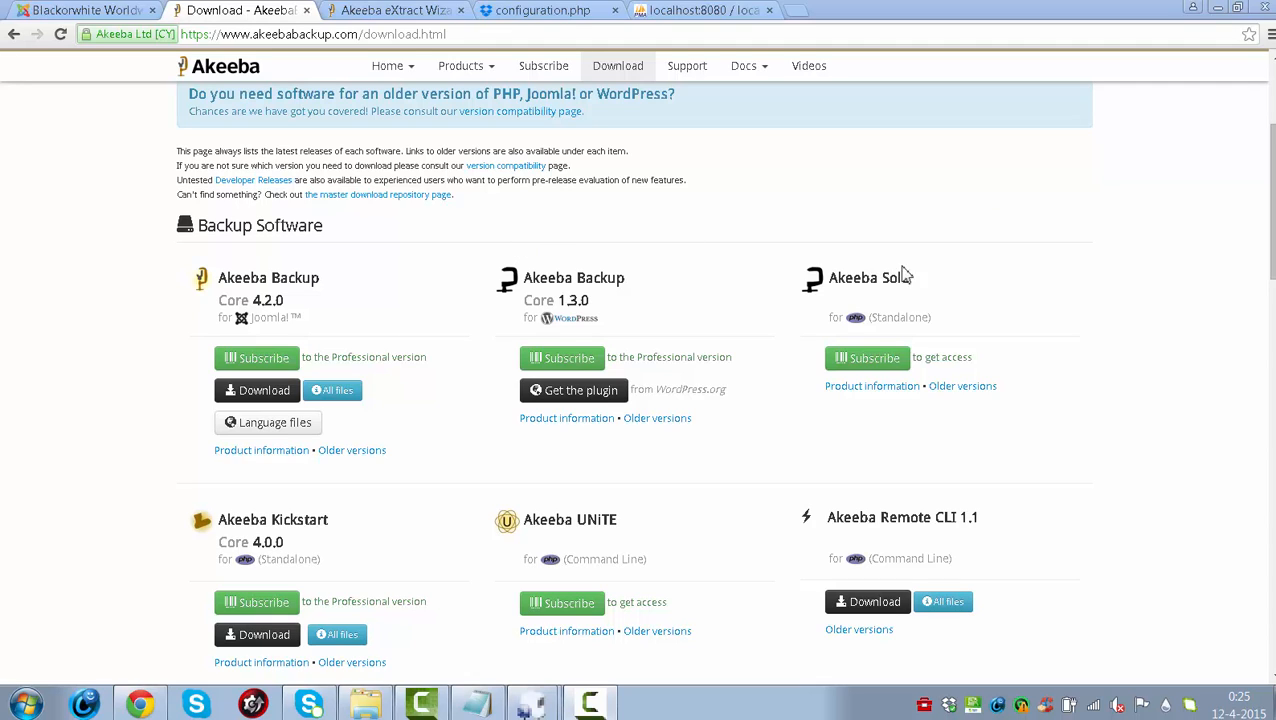
# - Download the Akeeba Backup Core 4.2.0 for Joomla package from akeebabackup.com's download page
pyautogui.moveTo(1272, 190)
pyautogui.mouseDown()
pyautogui.moveTo(1272, 209)
pyautogui.moveTo(1272, 179)
pyautogui.mouseUp()
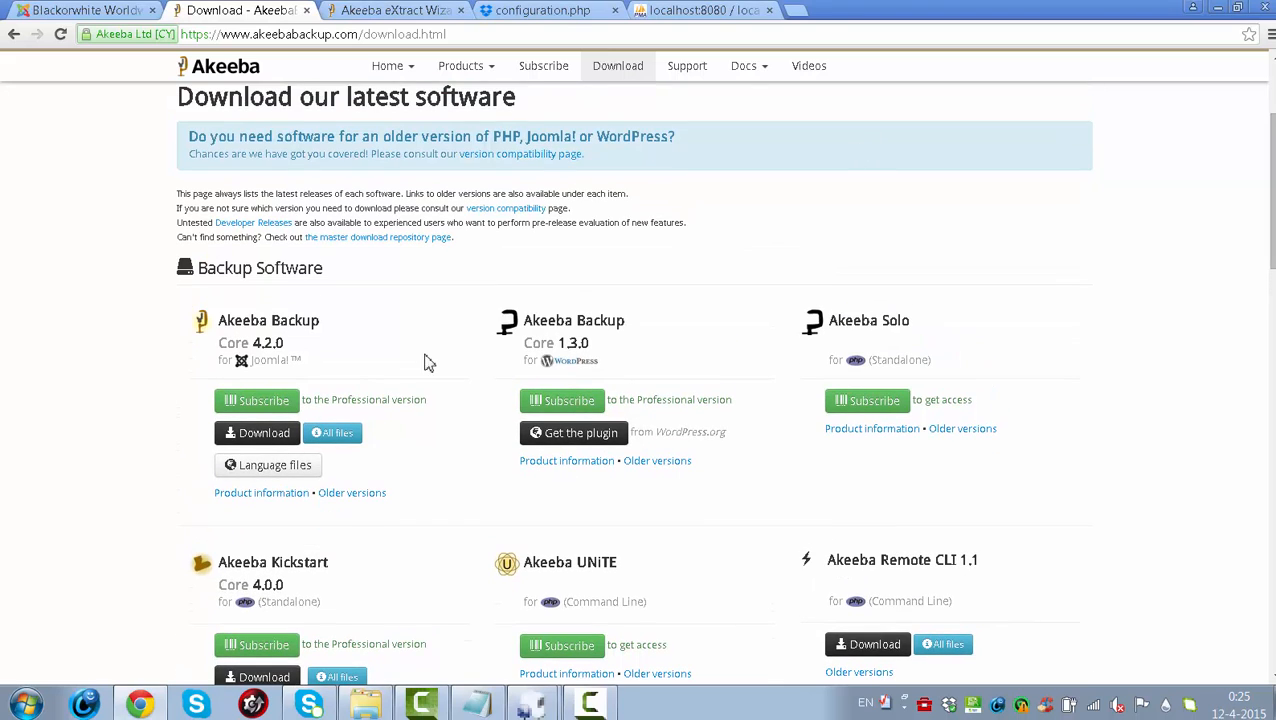
pyautogui.click(262, 434)
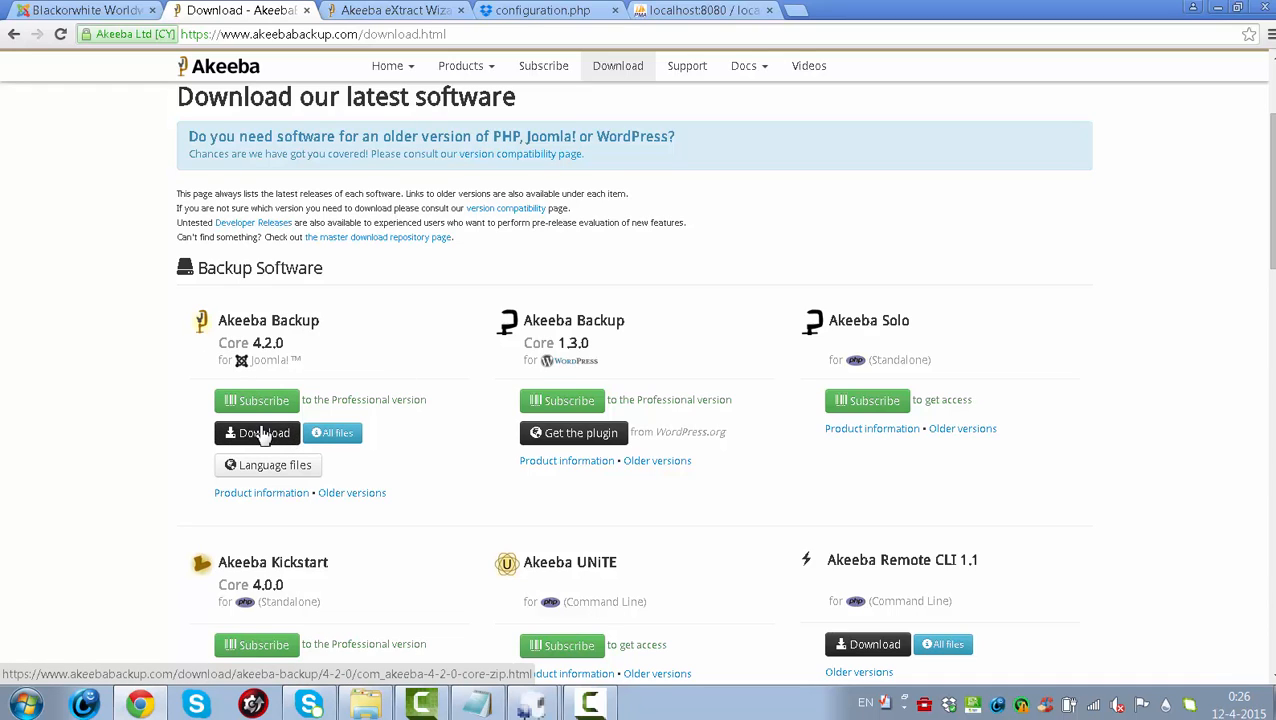
# - Go to Joomla's Extension Manager install page, dismissing the missing-package warning
pyautogui.click(80, 10)
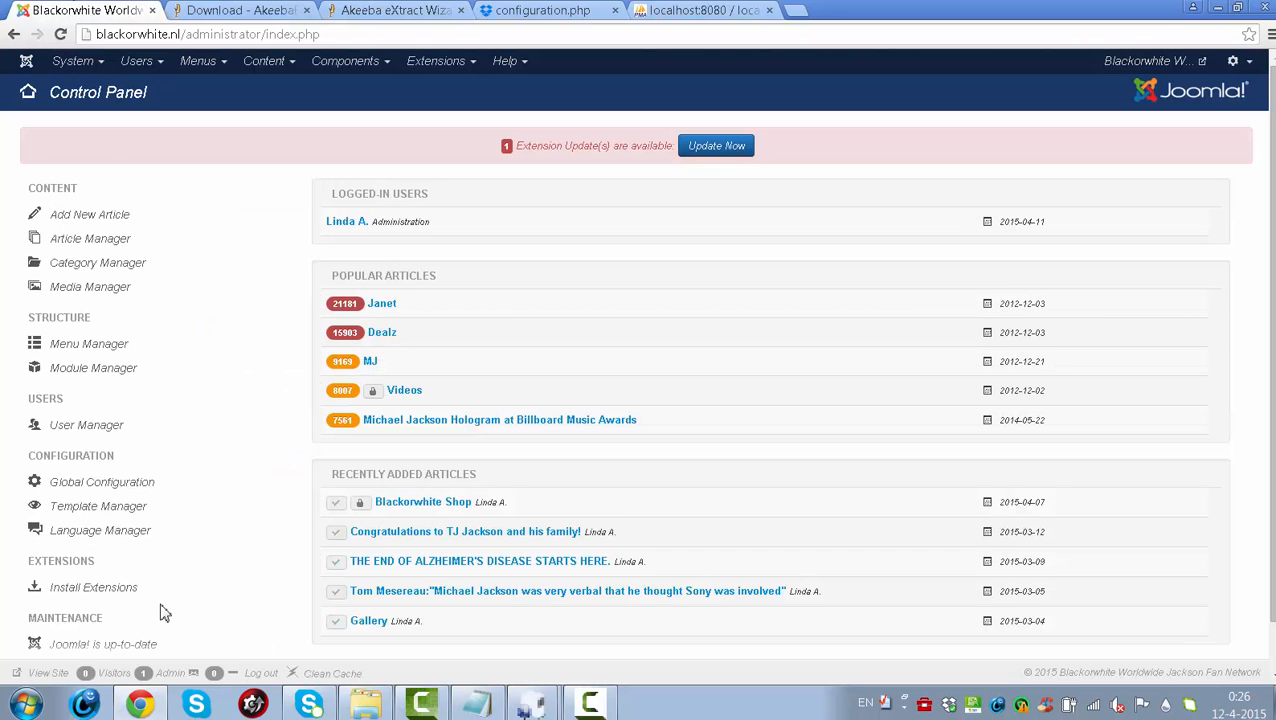
pyautogui.click(436, 62)
pyautogui.click(452, 90)
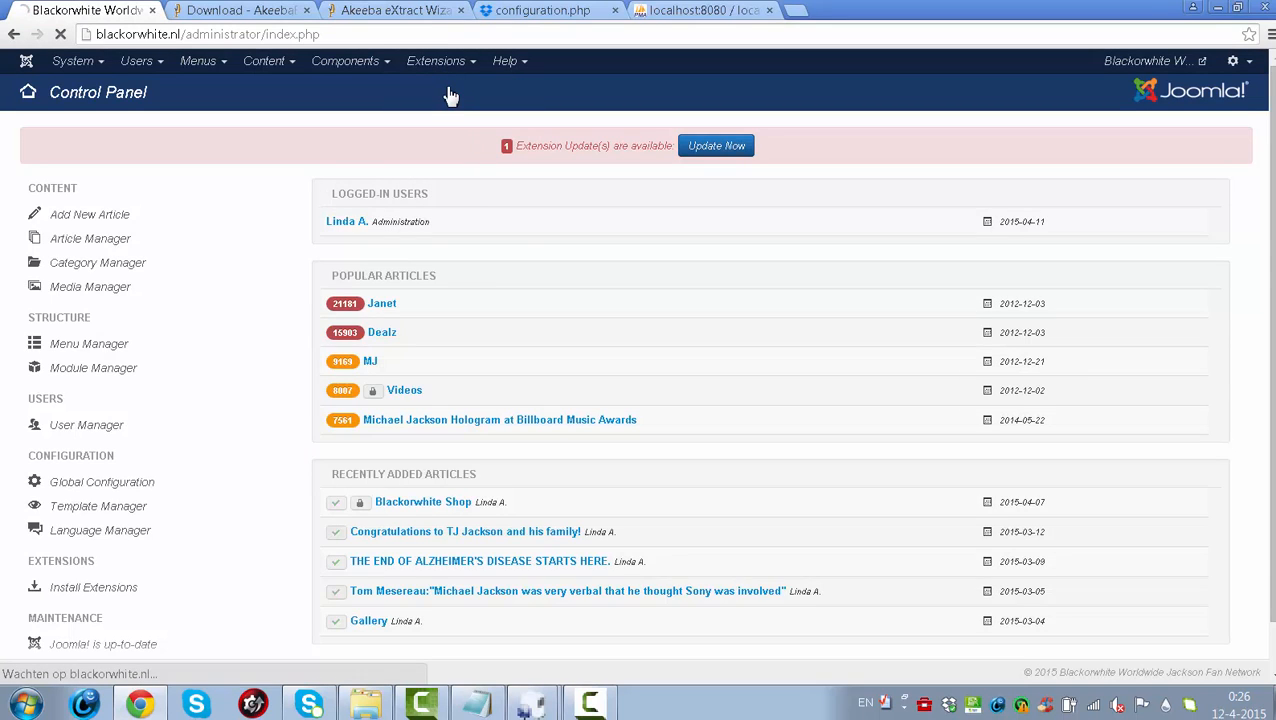
pyautogui.click(428, 324)
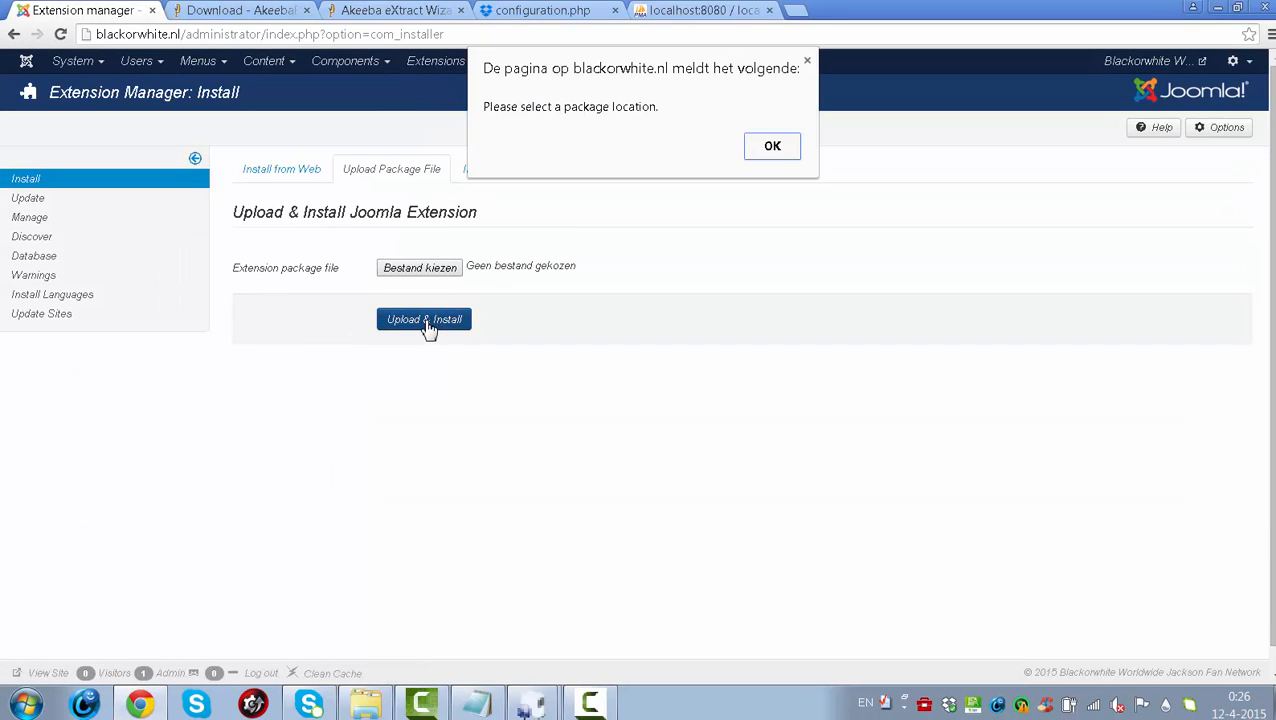
pyautogui.click(807, 62)
# - Choose com_akeeba-4.2.0-core.zip as the extension package file to upload
pyautogui.click(424, 270)
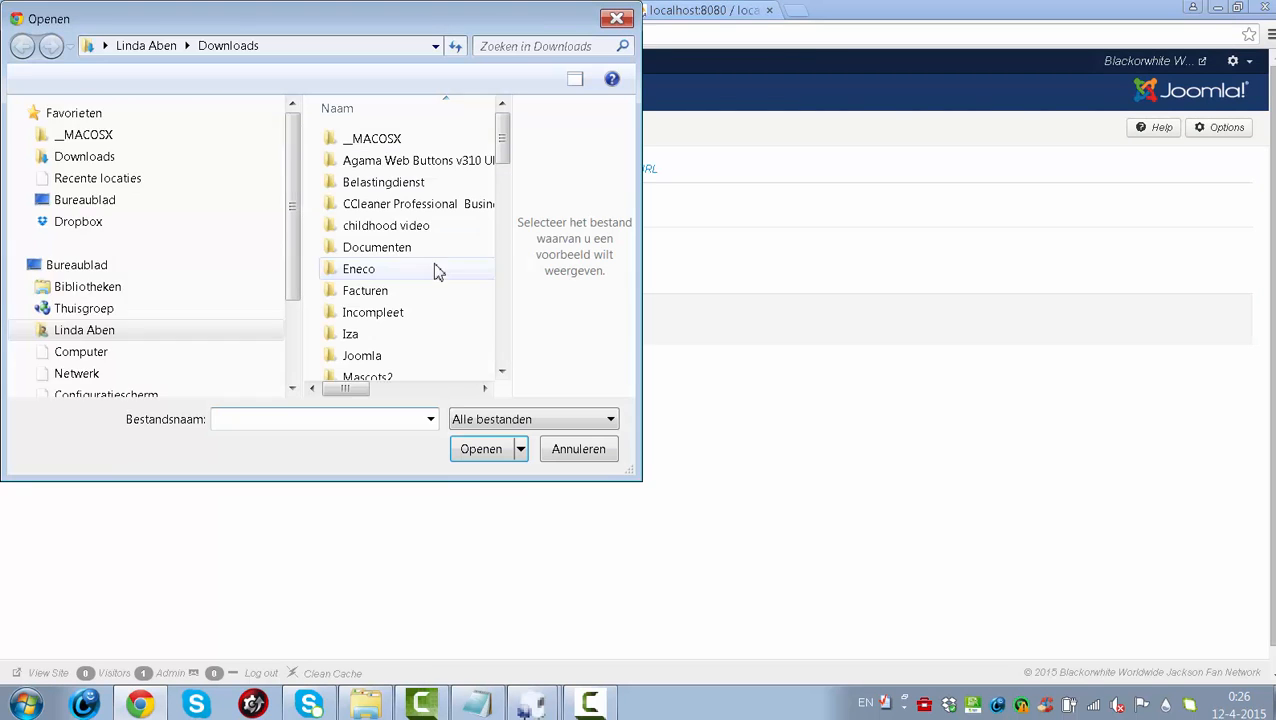
pyautogui.moveTo(501, 137); pyautogui.dragTo(506, 250)
pyautogui.click(450, 233)
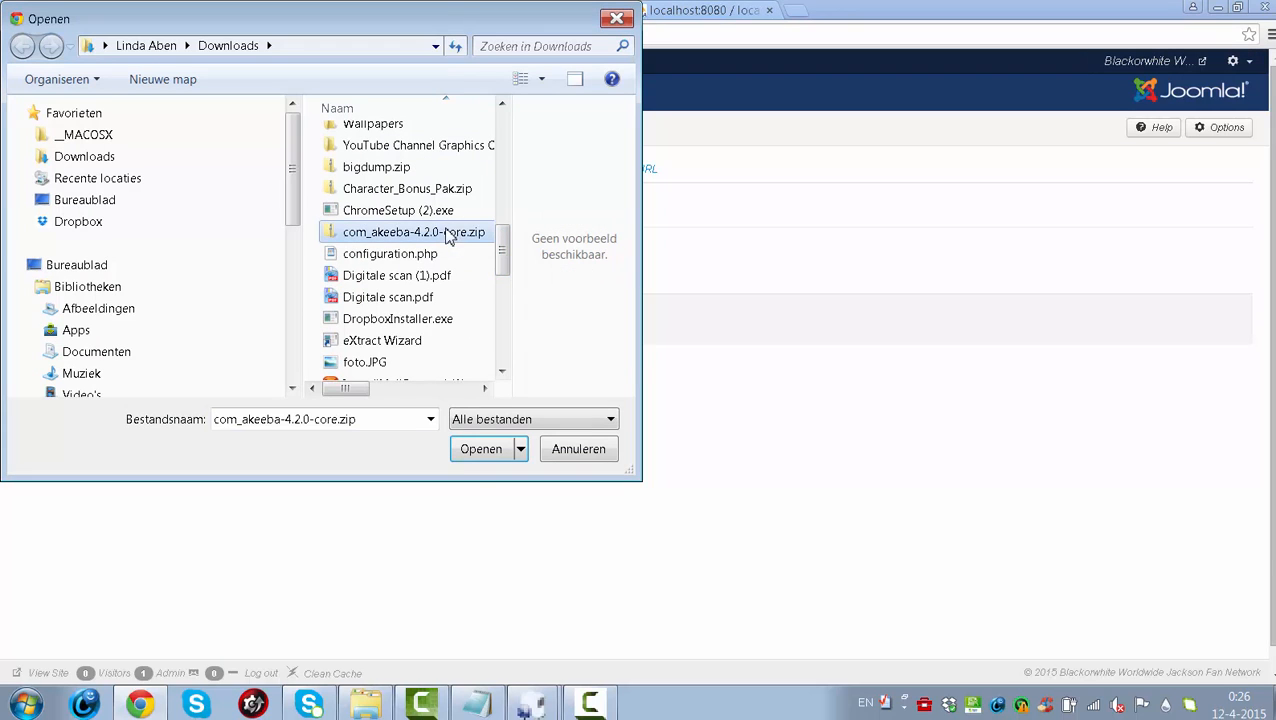
pyautogui.click(484, 449)
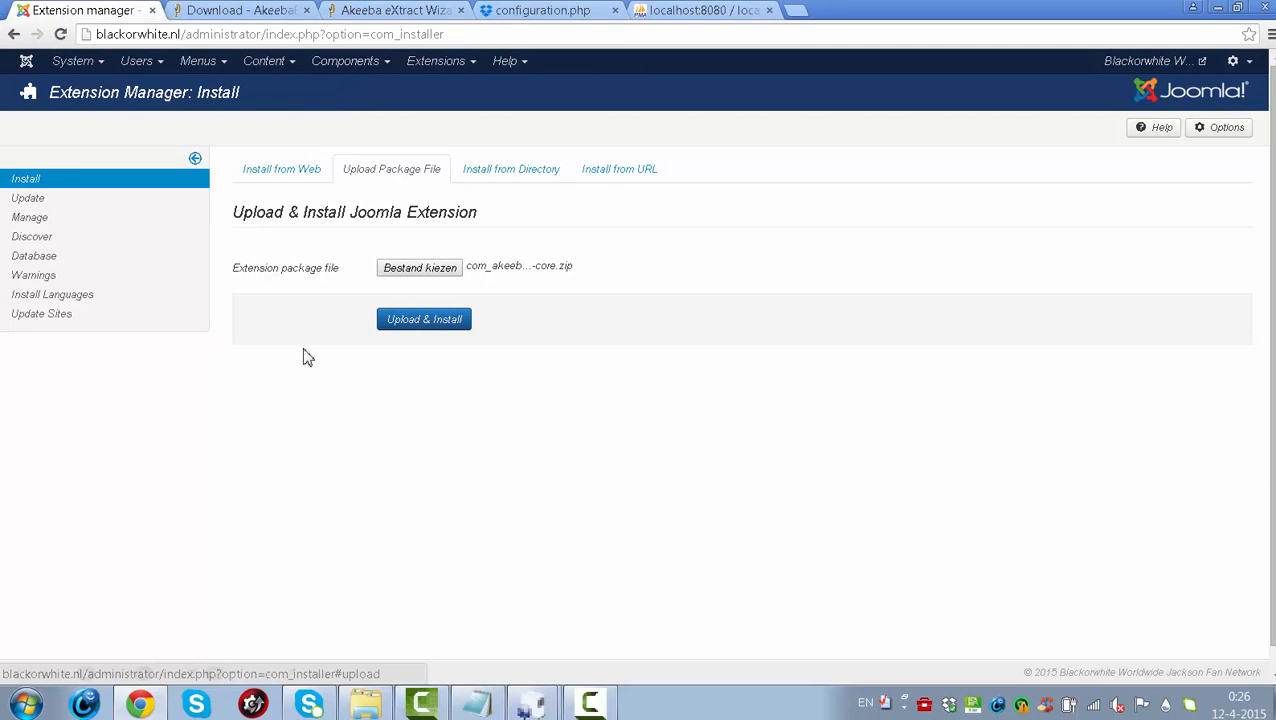
# - Launch a site backup with the Default Backup Profile from Akeeba Backup's Backup Now page
pyautogui.click(346, 70)
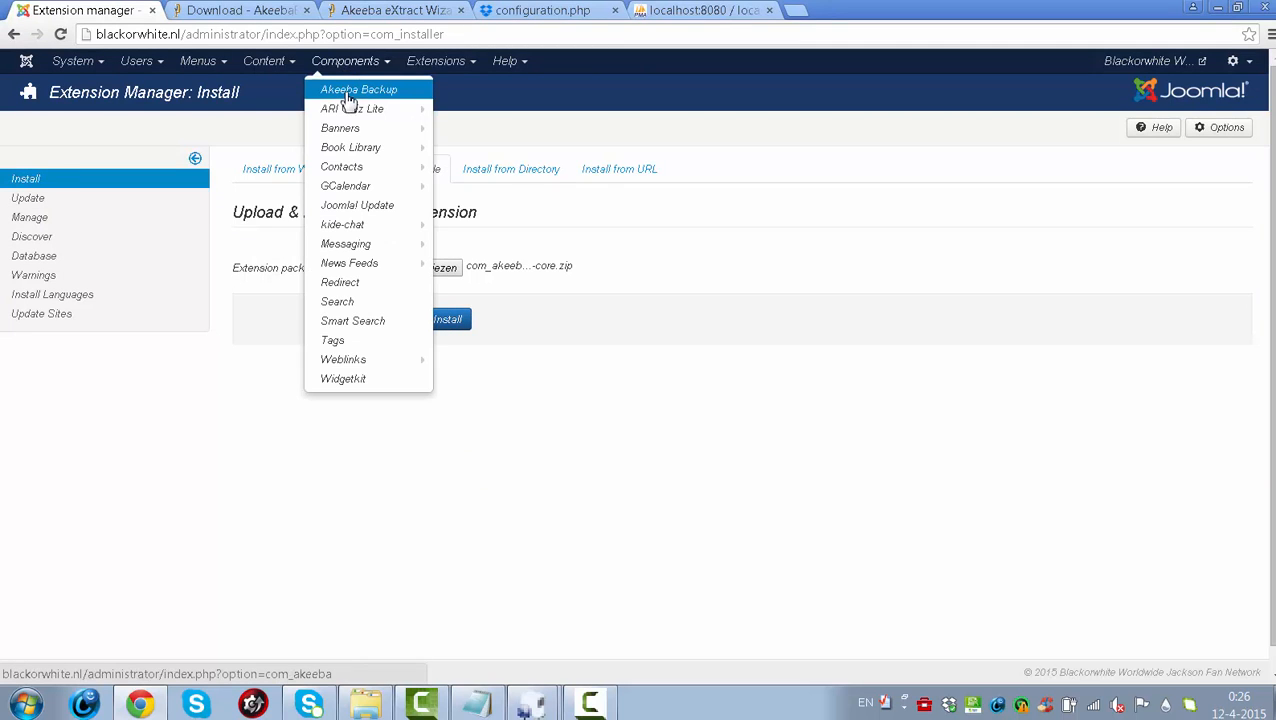
pyautogui.click(347, 93)
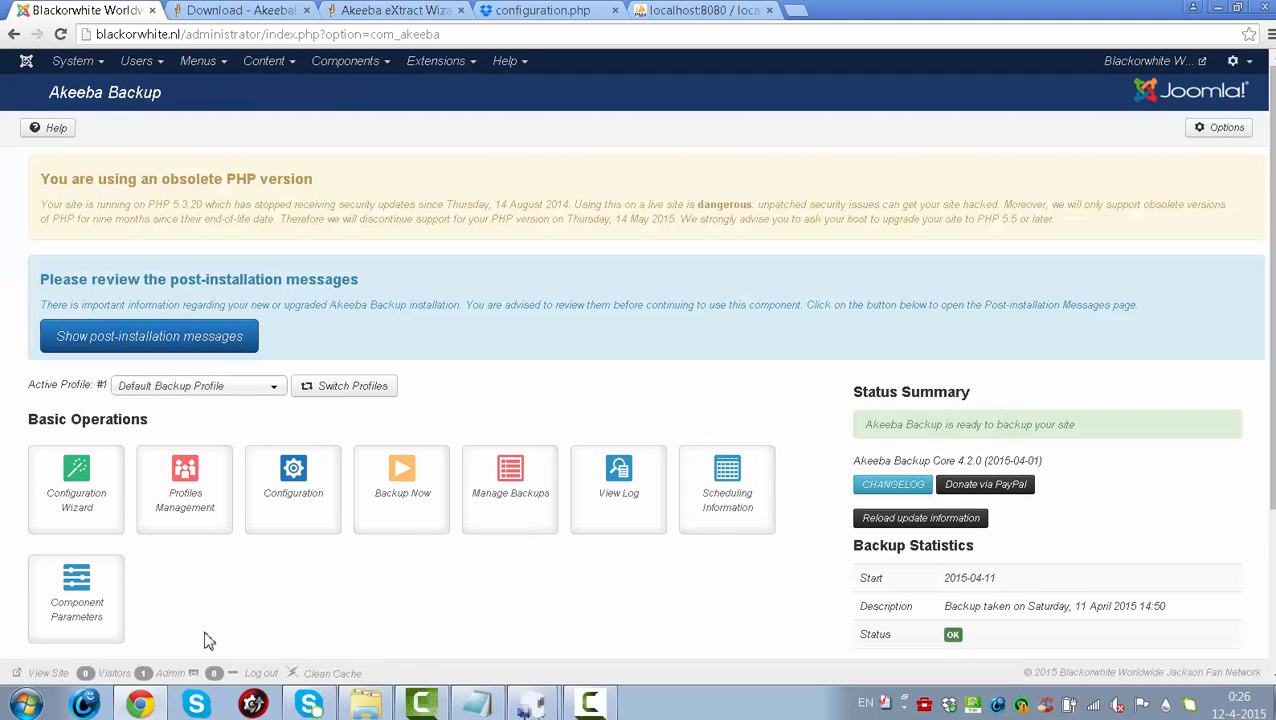
pyautogui.click(424, 503)
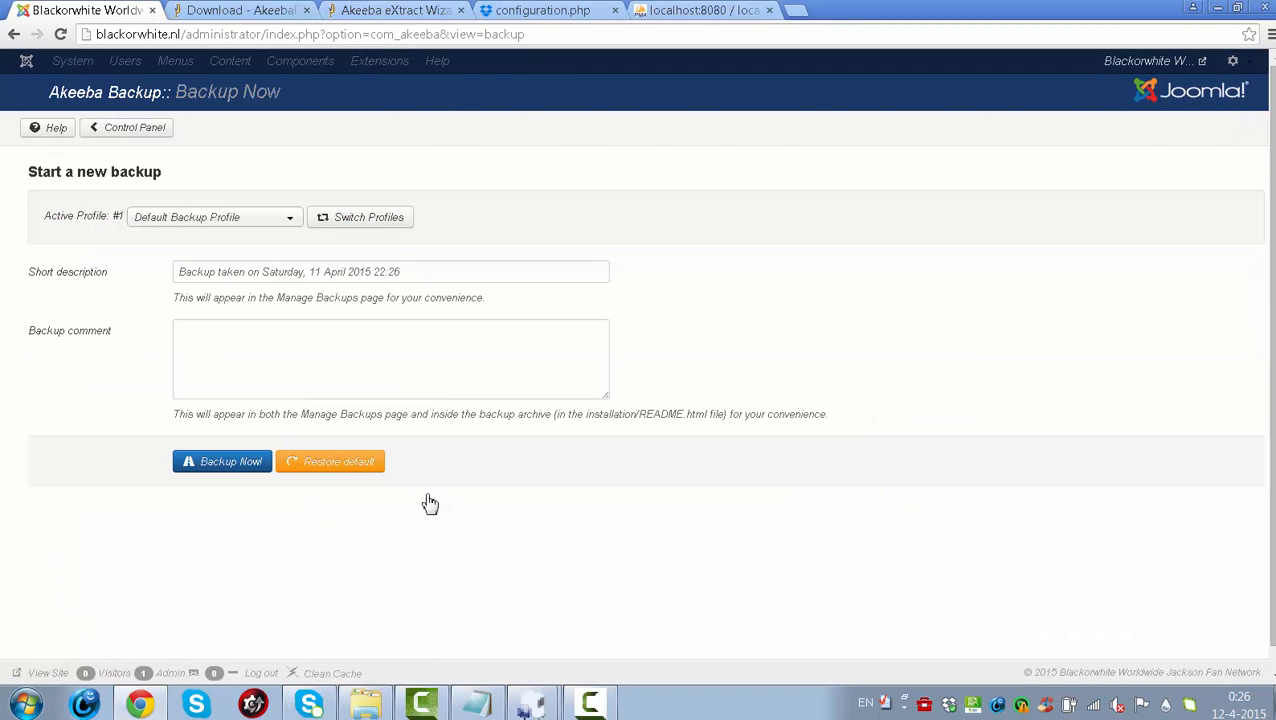
pyautogui.click(251, 476)
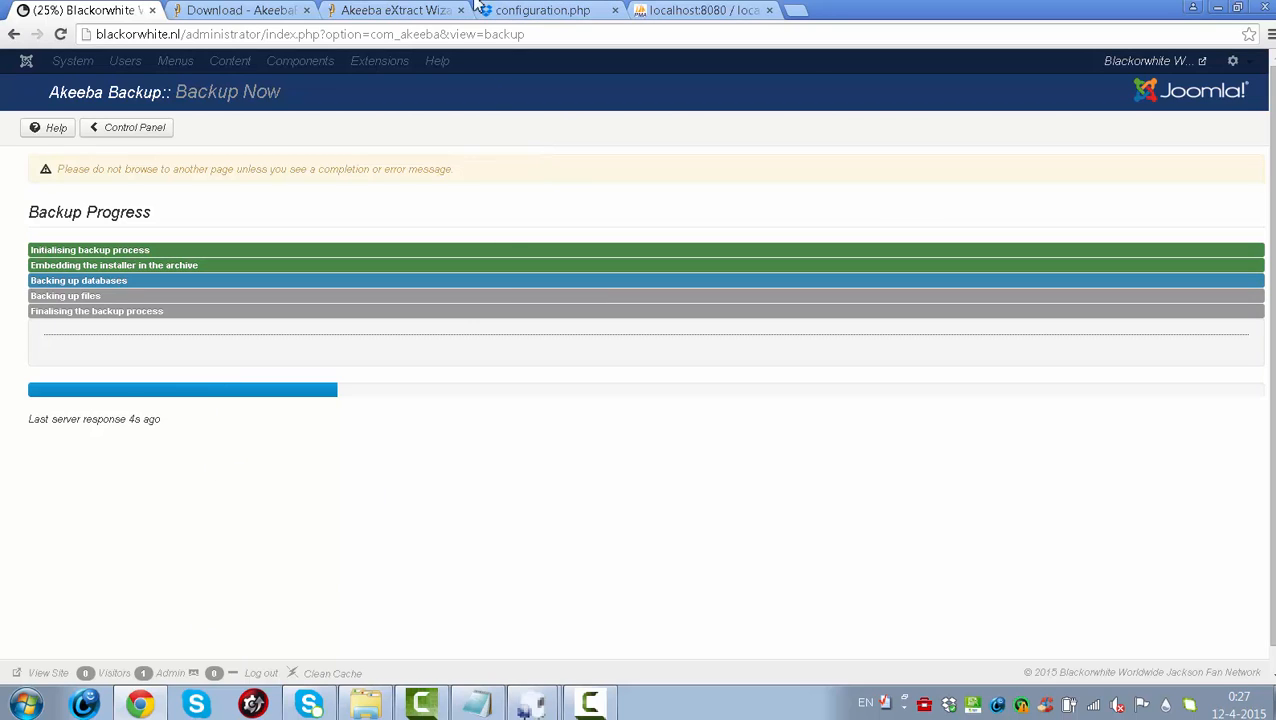
pyautogui.click(392, 11)
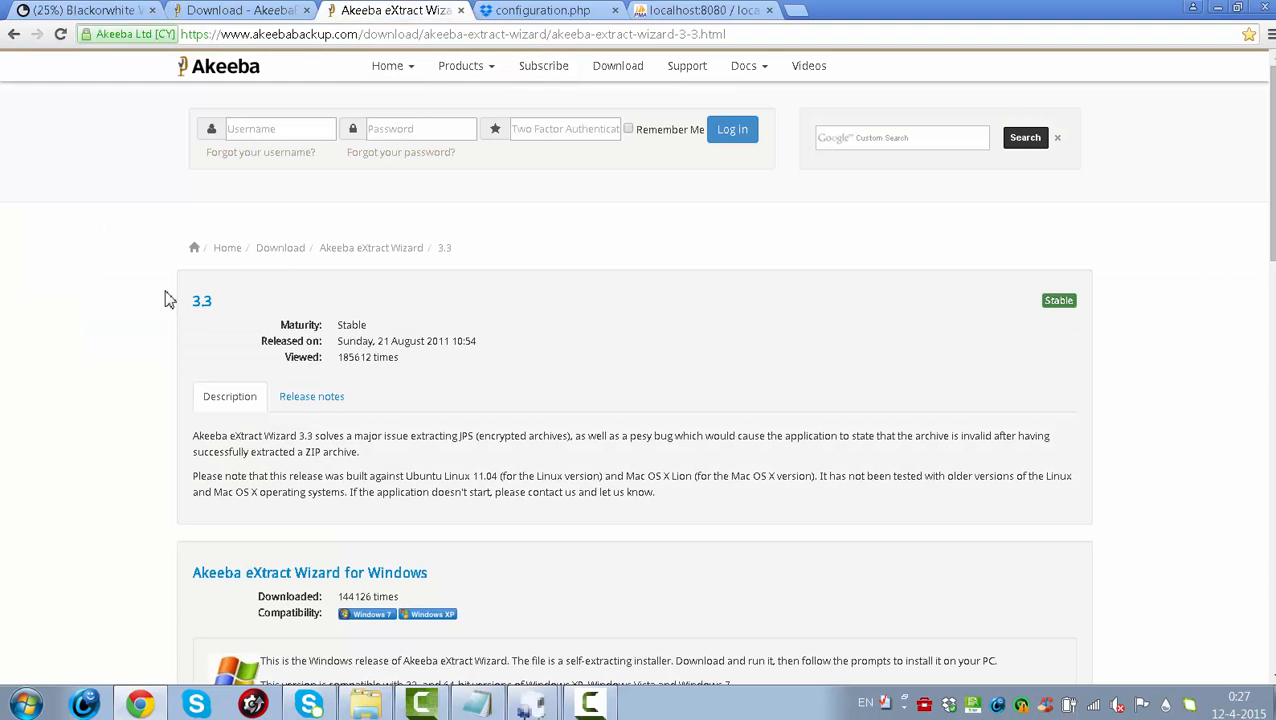
# - Scroll the eXtract Wizard 3.3 download page to the Windows release, then minimize Chrome
pyautogui.click(226, 10)
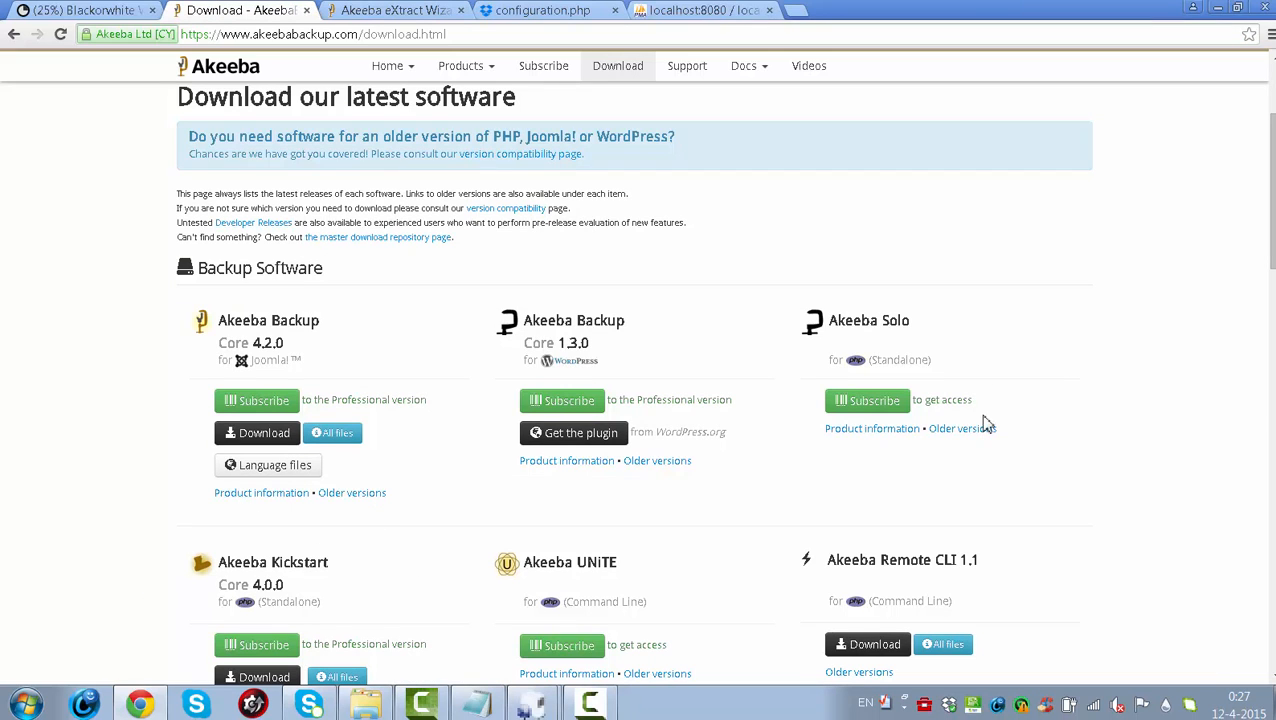
pyautogui.moveTo(1273, 240); pyautogui.dragTo(1273, 271)
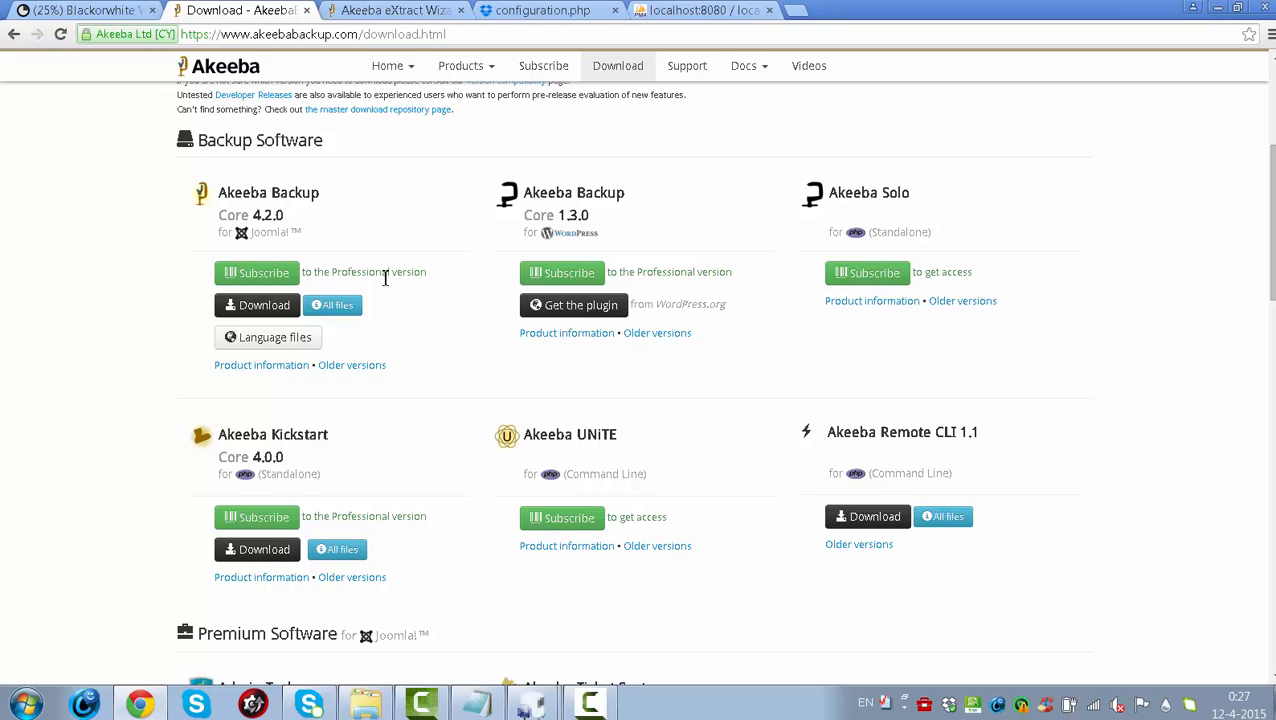
pyautogui.click(391, 11)
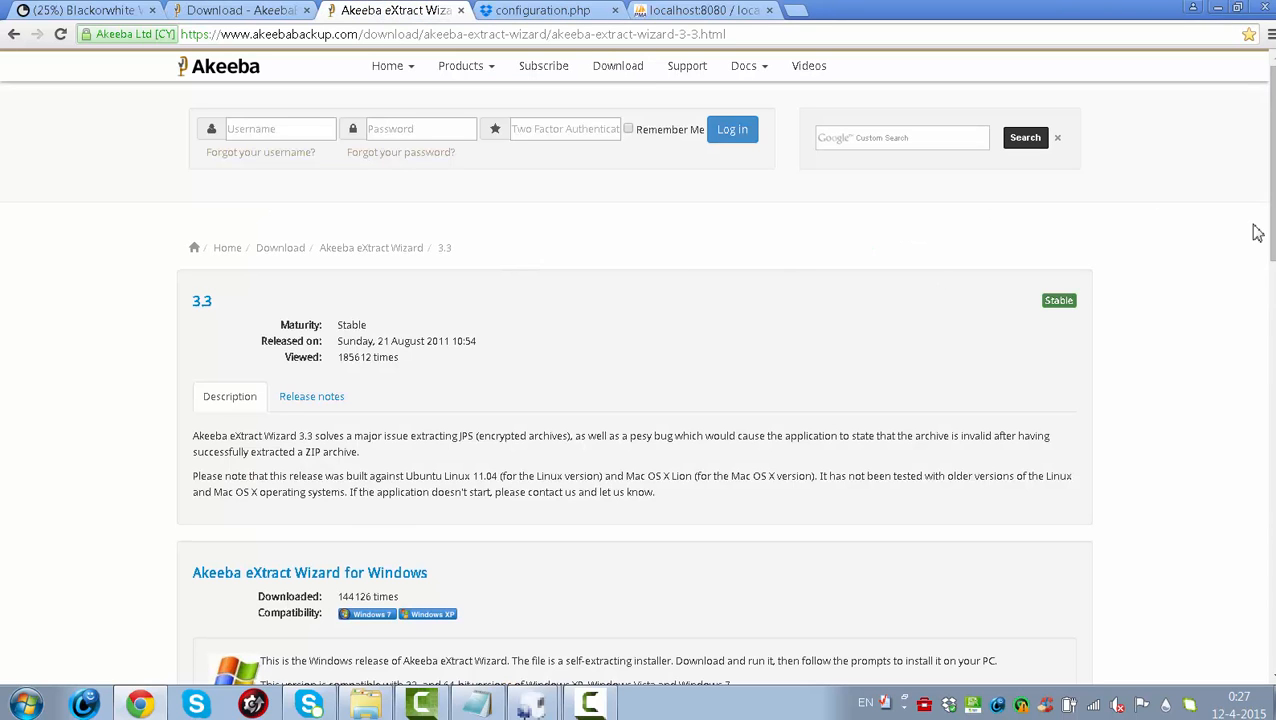
pyautogui.scroll(-2, 1268, 244)
pyautogui.scroll(-1, 1268, 244)
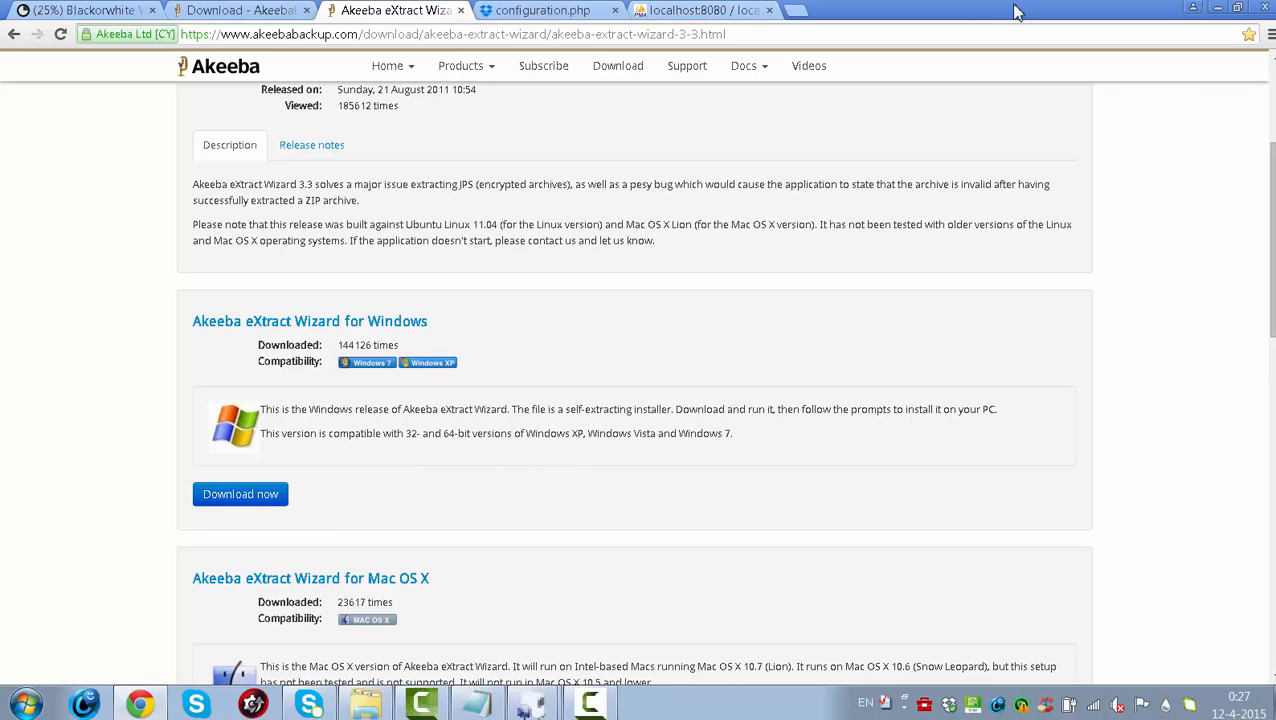
pyautogui.click(1218, 10)
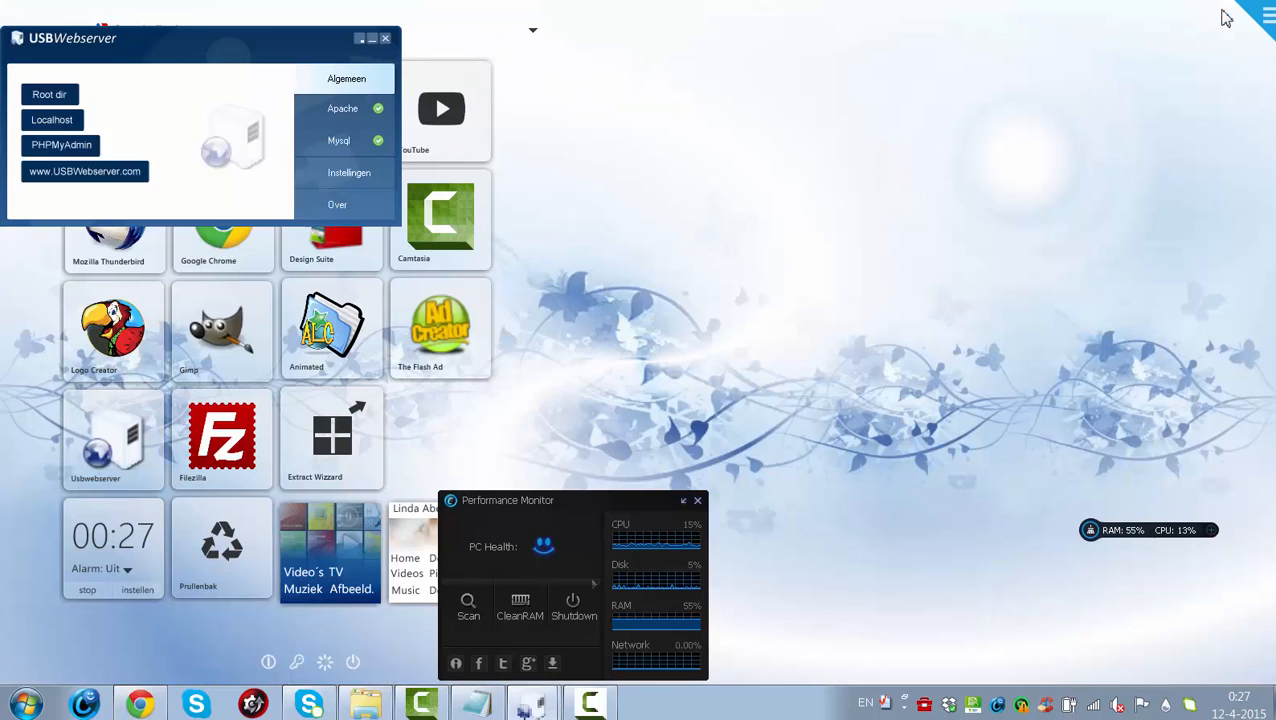
# - Minimize USBWebserver, move the Performance Monitor widget aside, and launch Akeeba eXtract Wizard 3.3
pyautogui.click(375, 44)
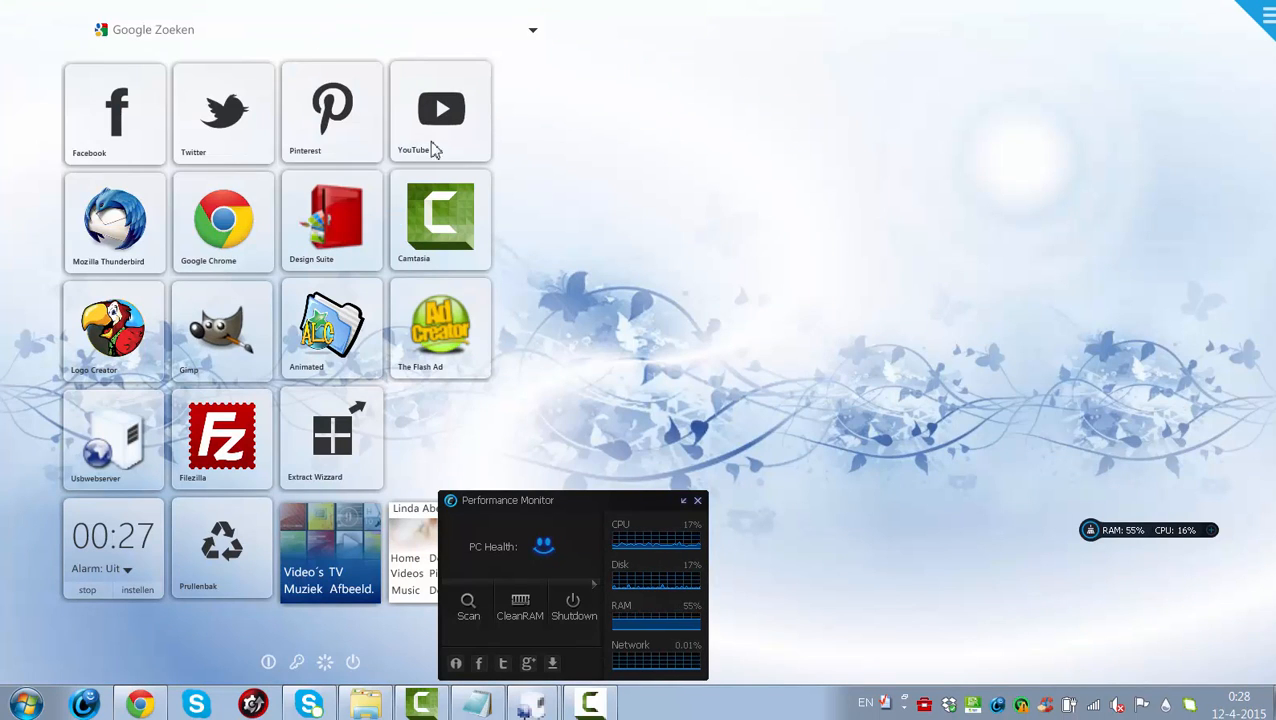
pyautogui.moveTo(578, 530); pyautogui.dragTo(896, 521)
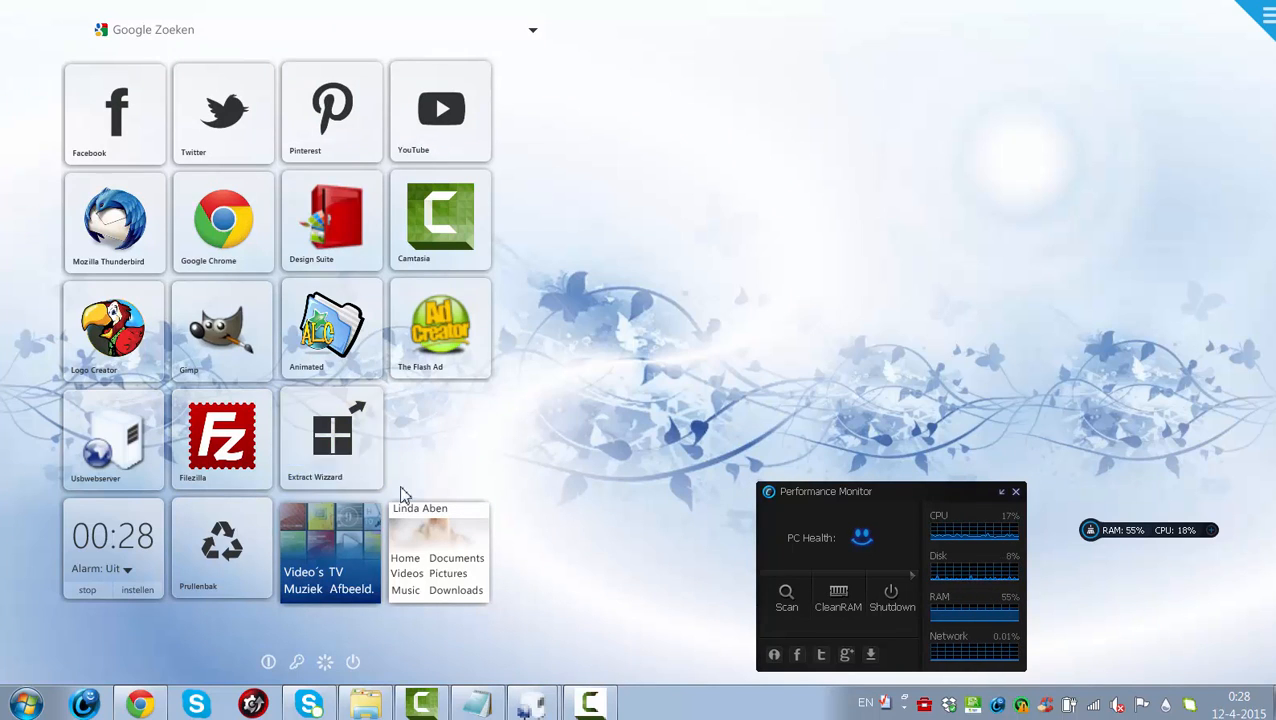
pyautogui.click(344, 449)
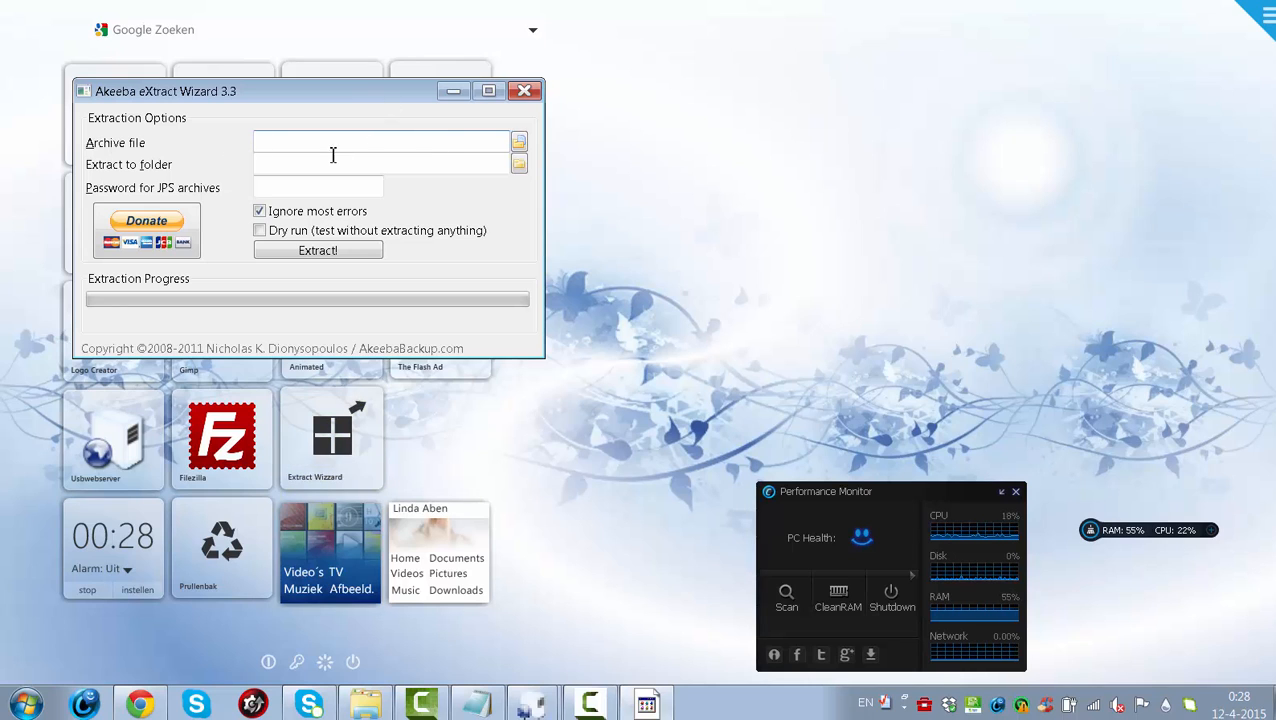
pyautogui.click(519, 144)
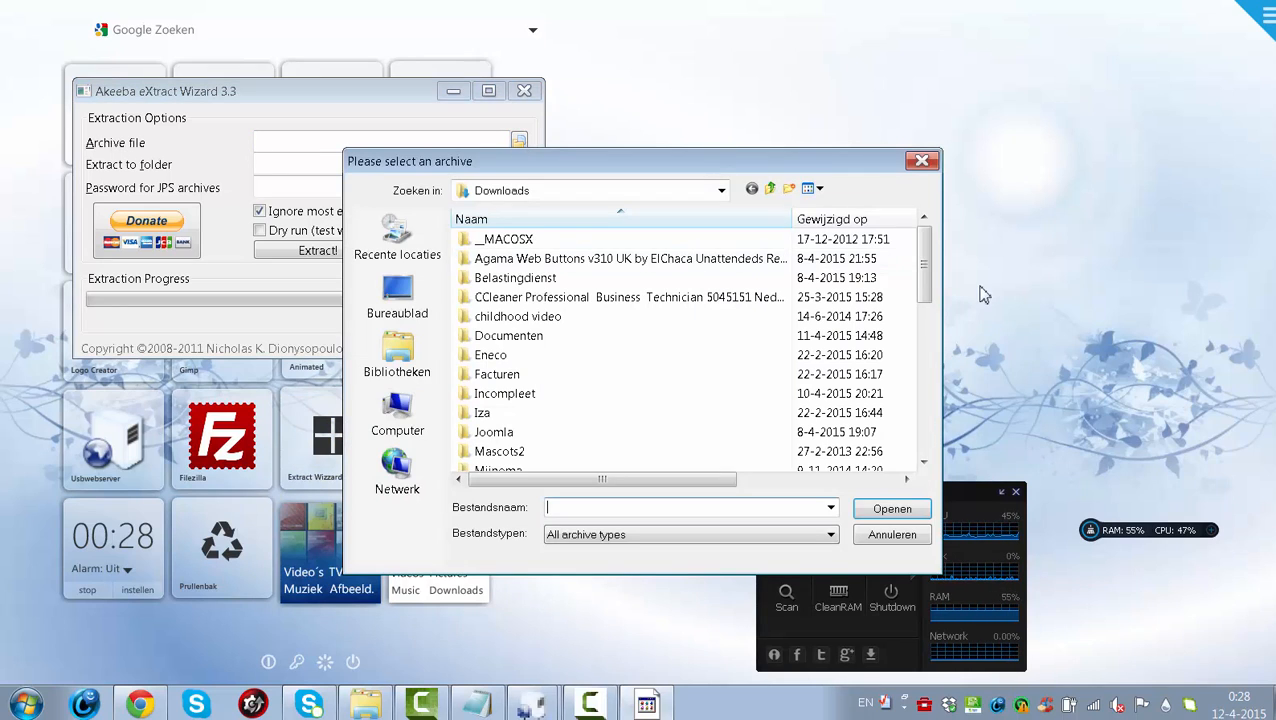
# - Load site-blackorwhite.nl-20150411-145033.jpa as the archive, then start choosing a different extract folder
pyautogui.moveTo(924, 265); pyautogui.dragTo(940, 436)
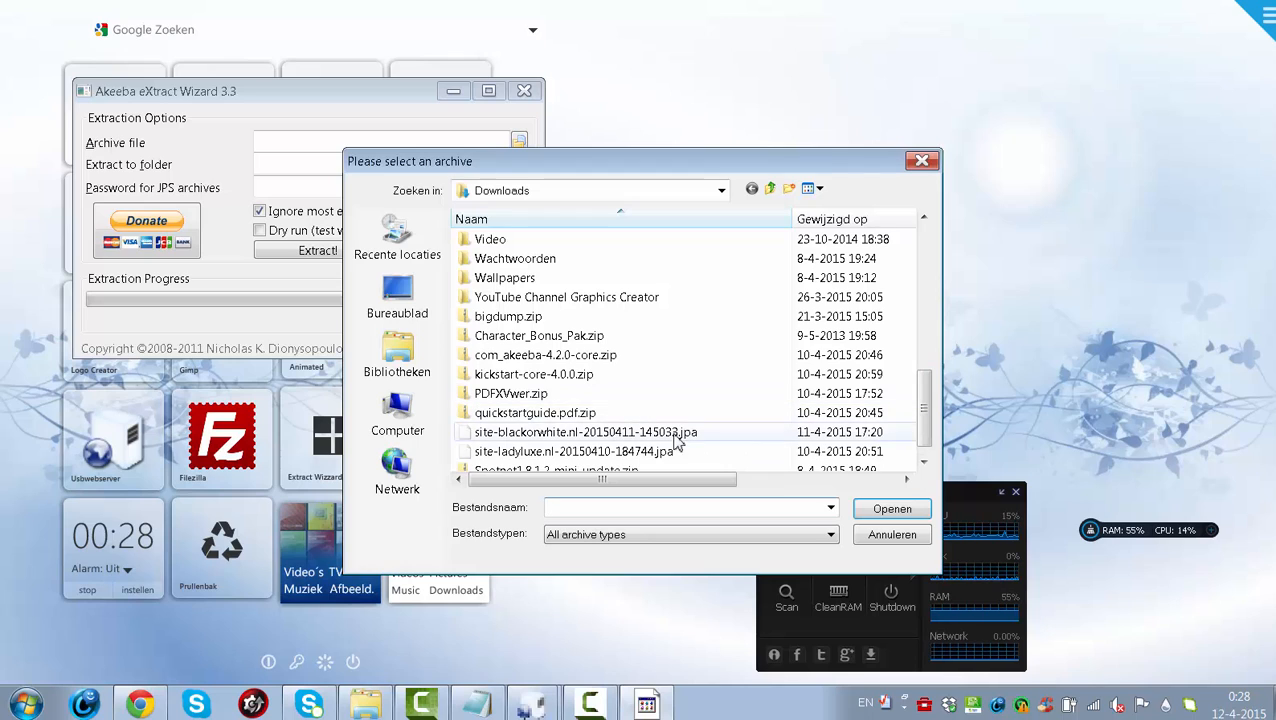
pyautogui.click(582, 434)
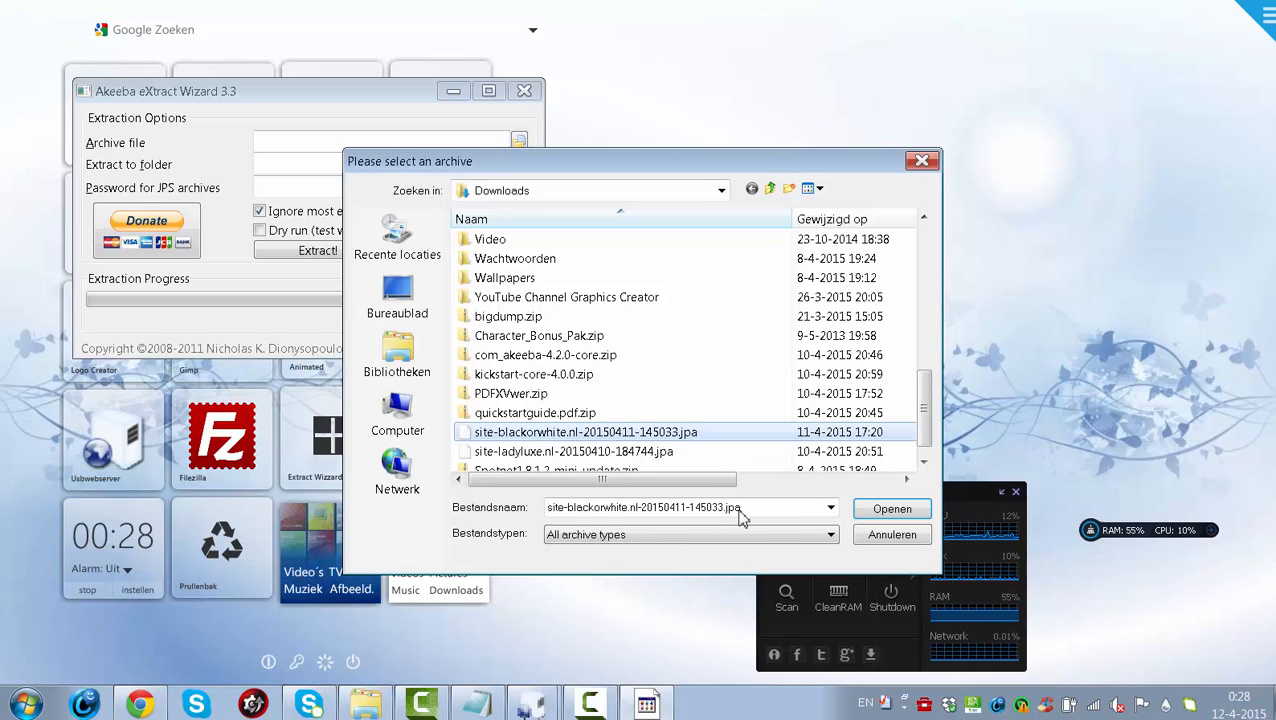
pyautogui.click(892, 508)
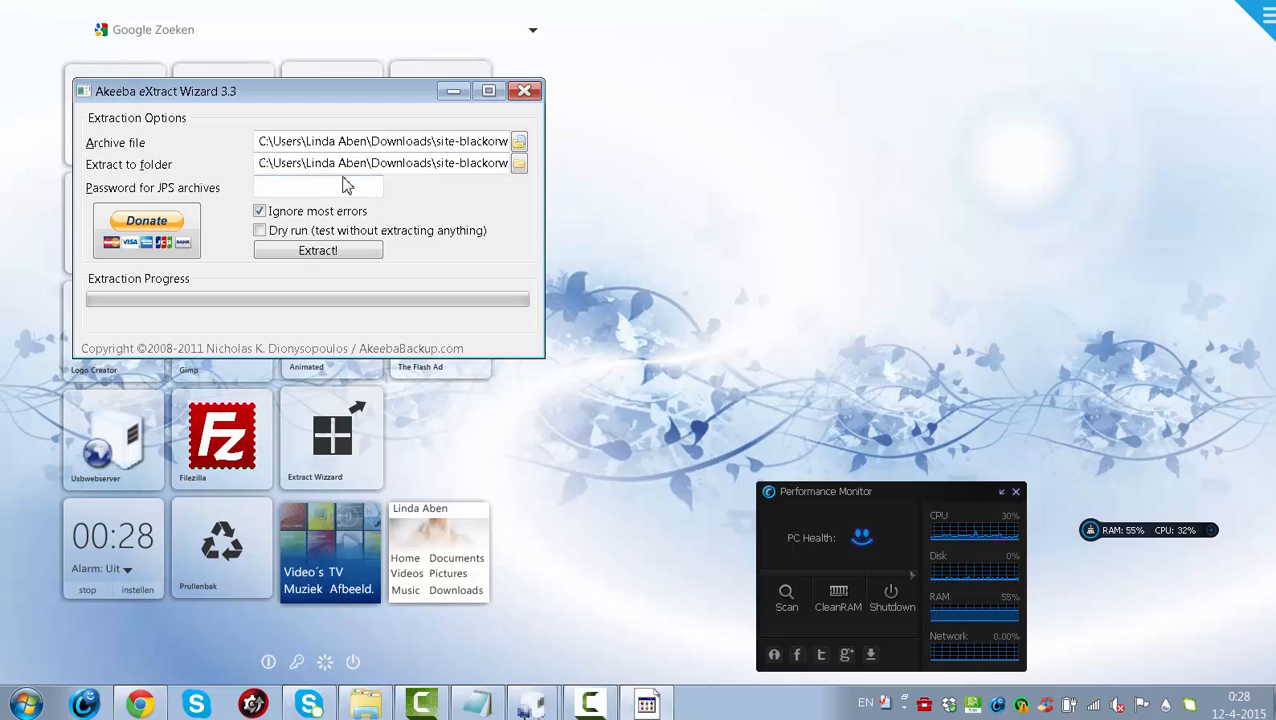
pyautogui.moveTo(333, 163); pyautogui.dragTo(537, 202)
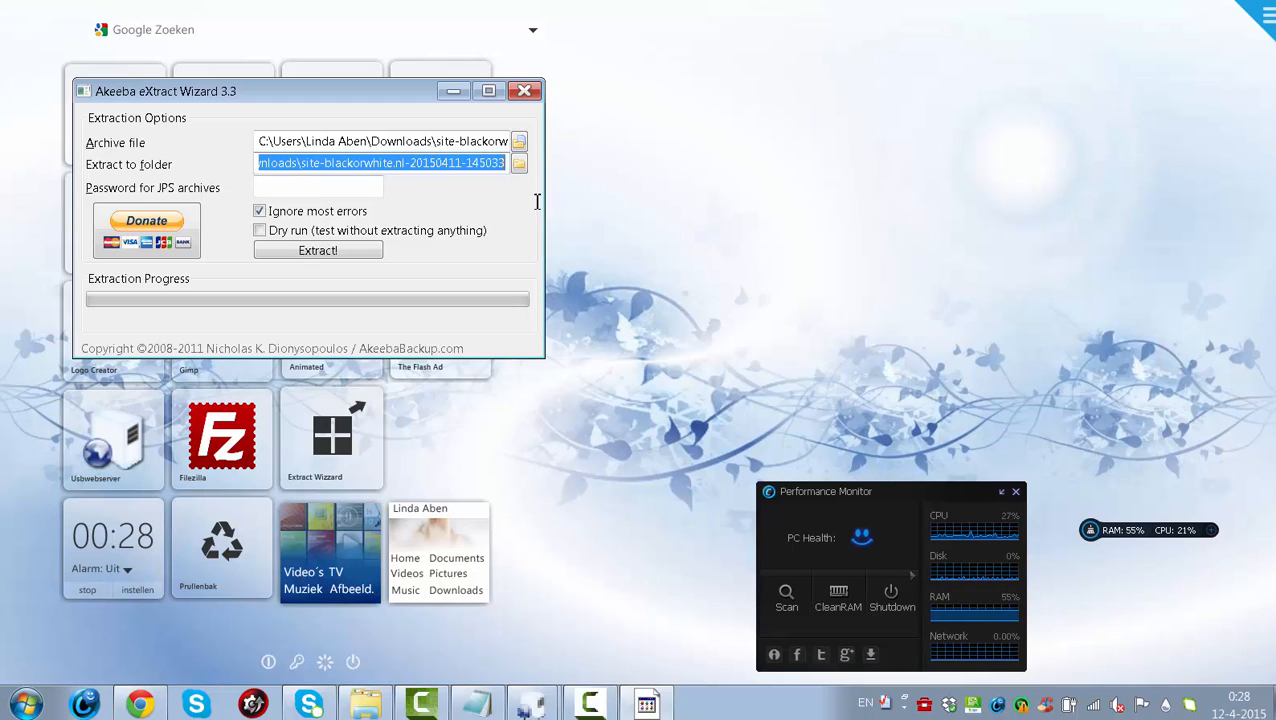
pyautogui.click(346, 165)
pyautogui.click(518, 166)
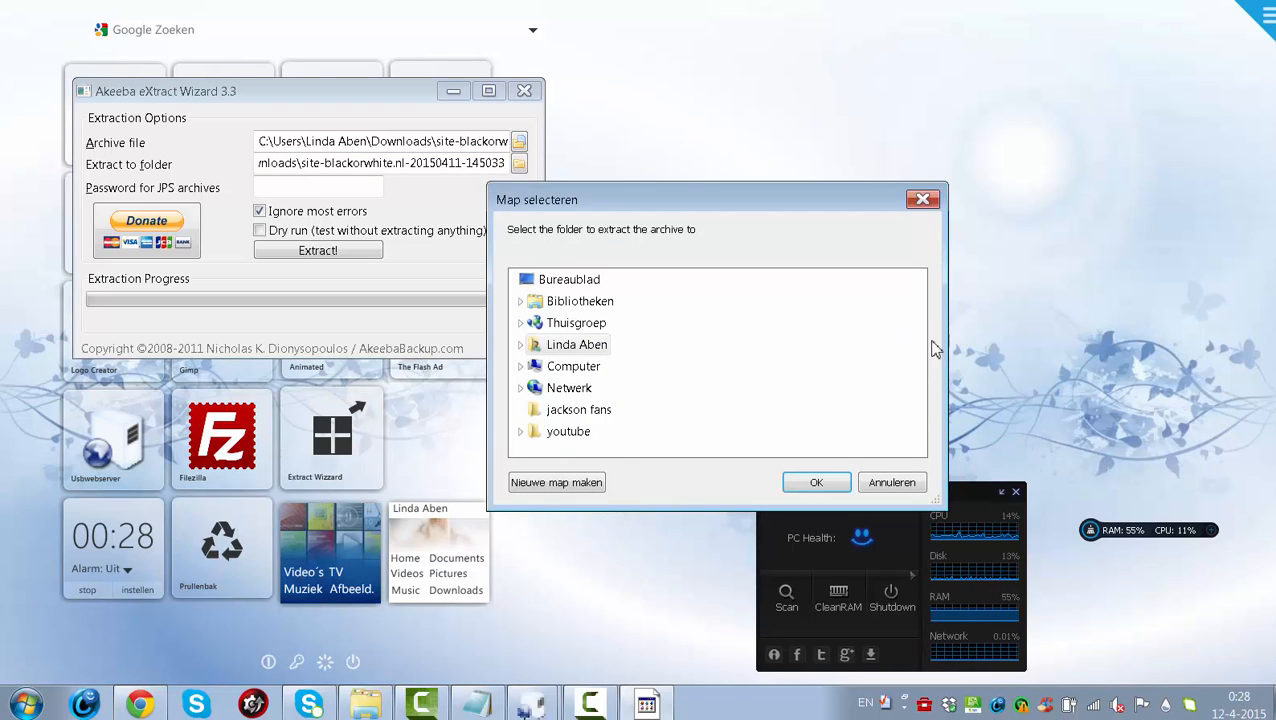
# - Navigate the folder tree through Downloads to USBWebserver v8.6's root folder
pyautogui.click(576, 344)
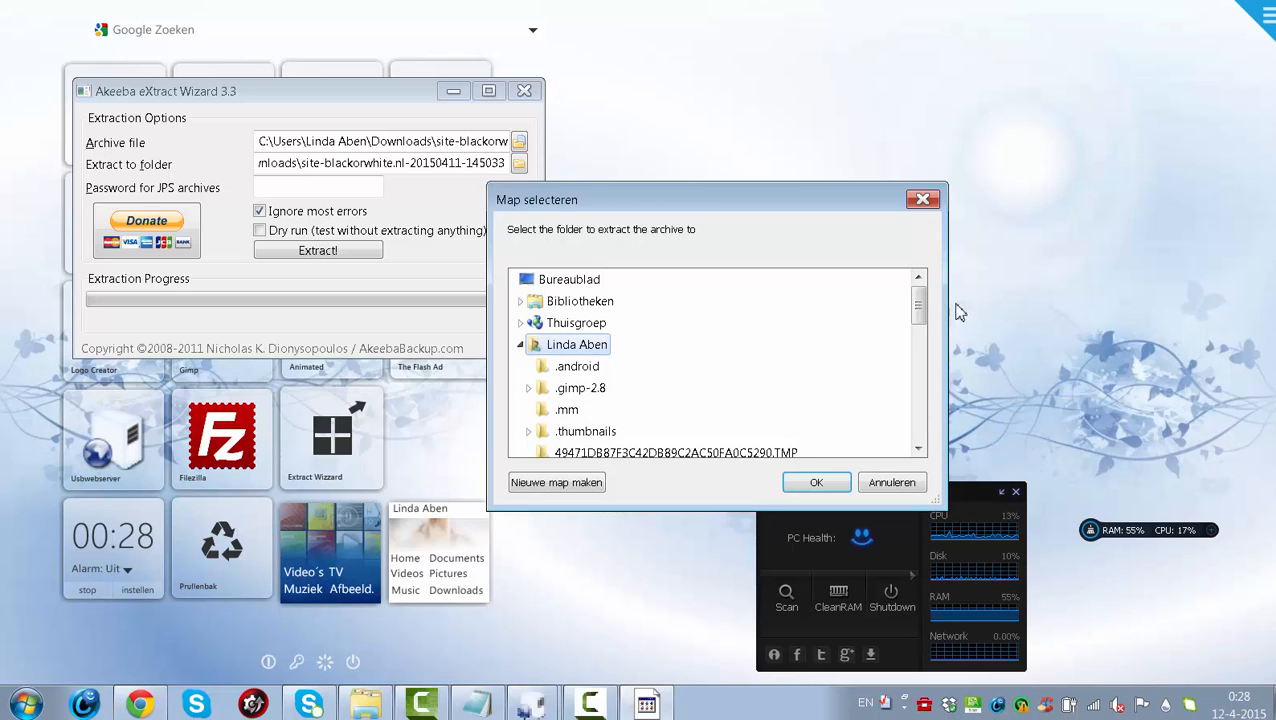
pyautogui.moveTo(924, 308); pyautogui.dragTo(932, 334)
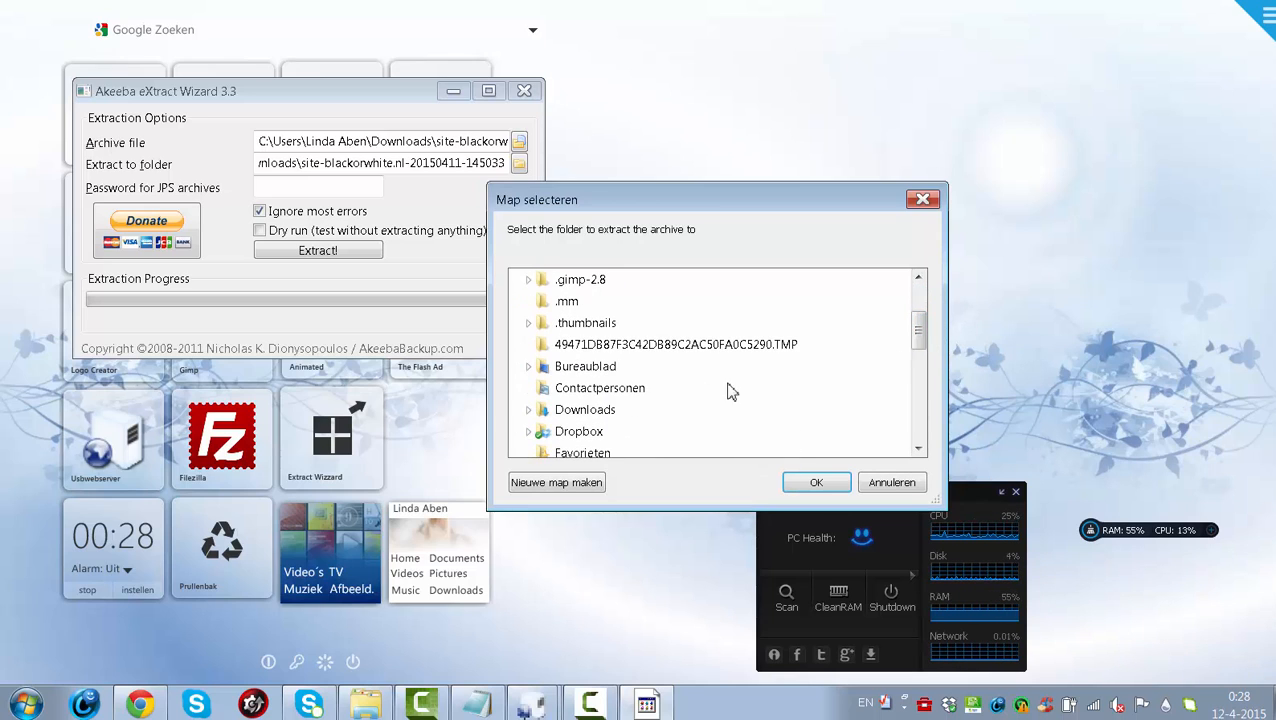
pyautogui.click(601, 420)
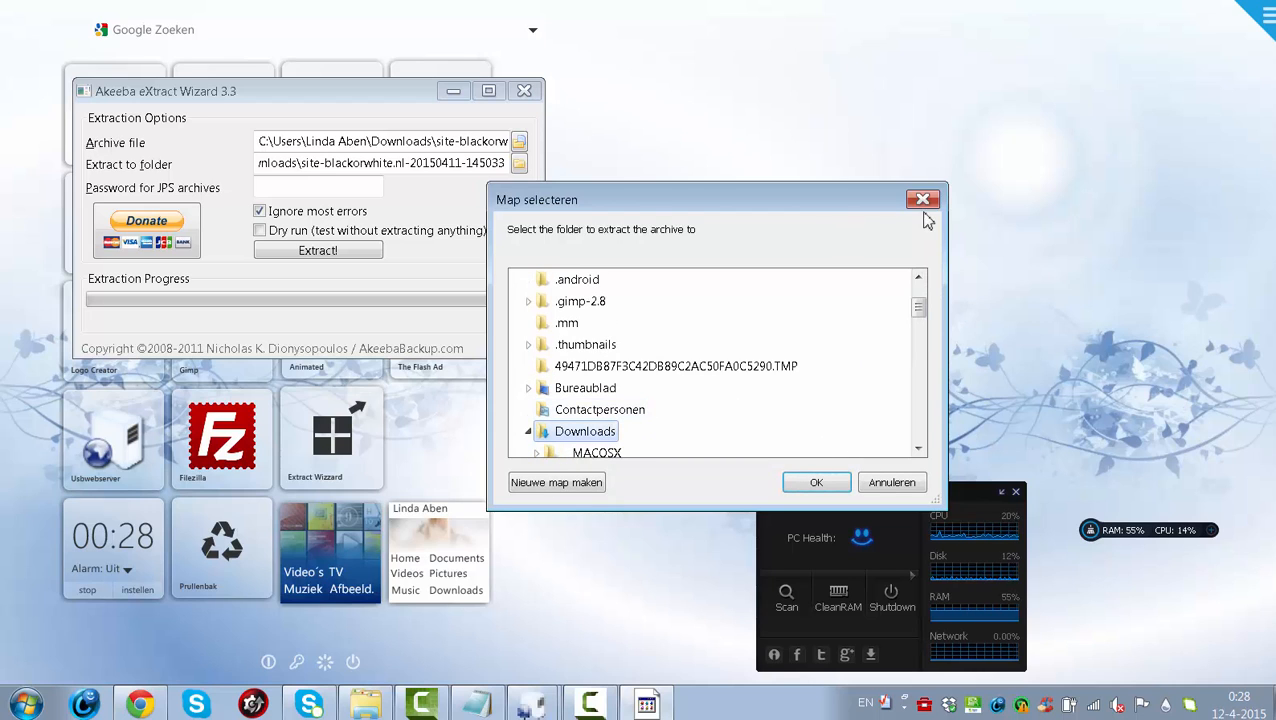
pyautogui.moveTo(919, 306); pyautogui.dragTo(928, 378)
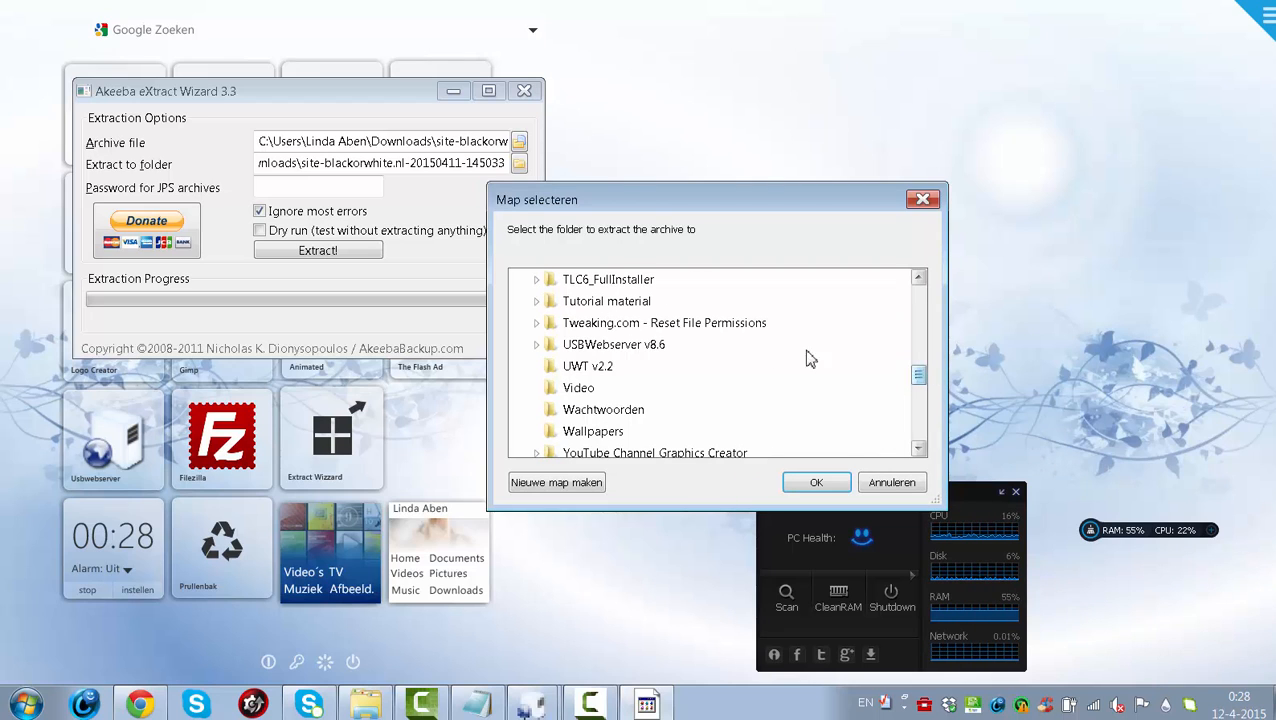
pyautogui.click(662, 346)
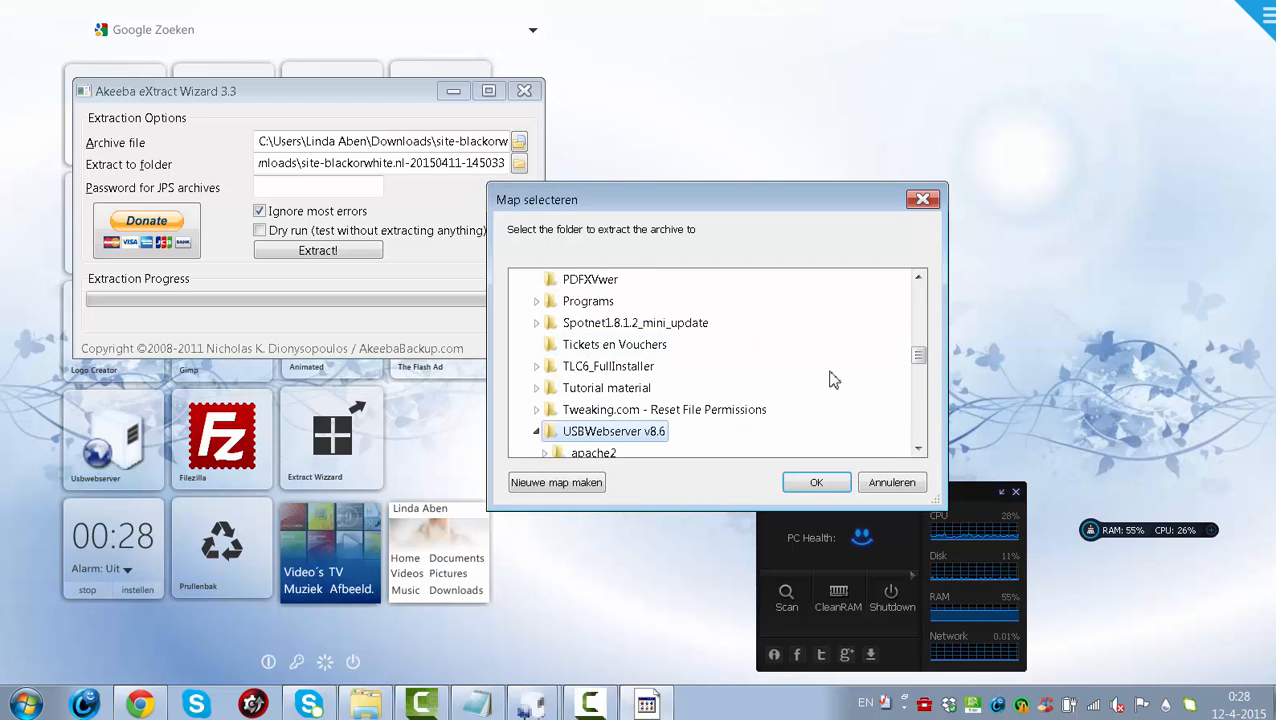
pyautogui.moveTo(920, 363); pyautogui.dragTo(920, 377)
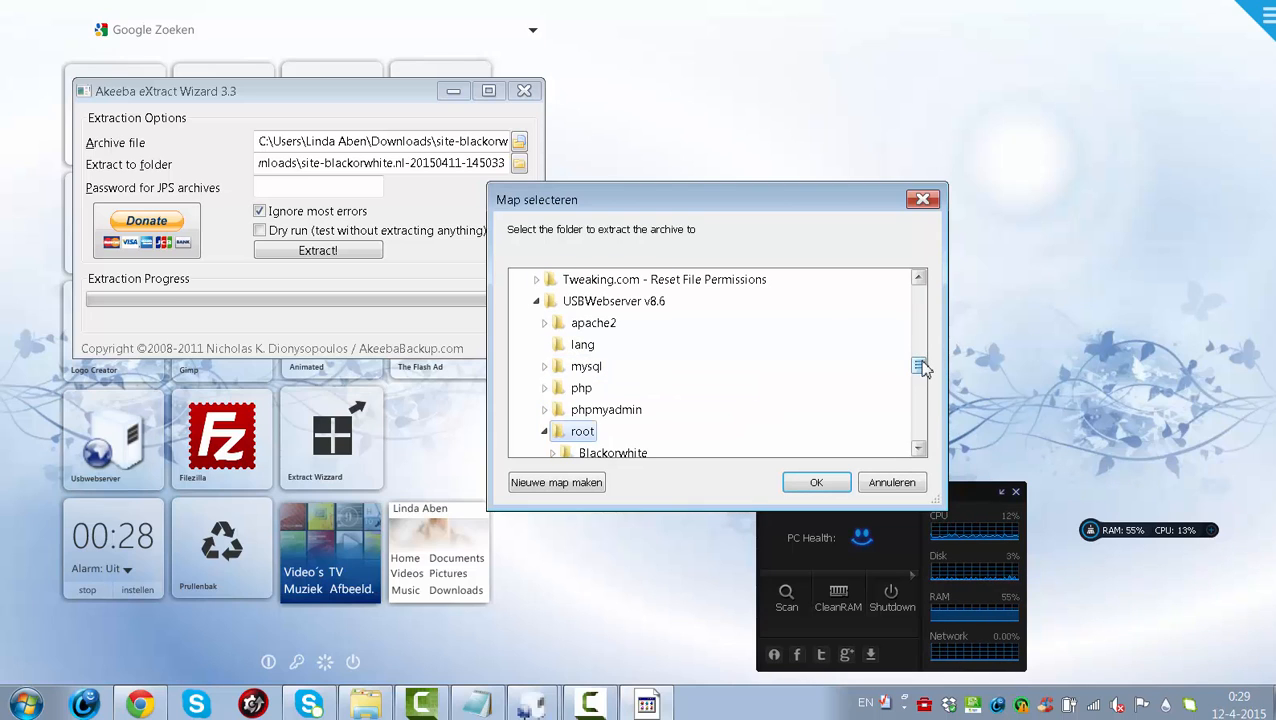
# - Create a justfortesting folder inside root and confirm it as the extraction destination
pyautogui.click(587, 488)
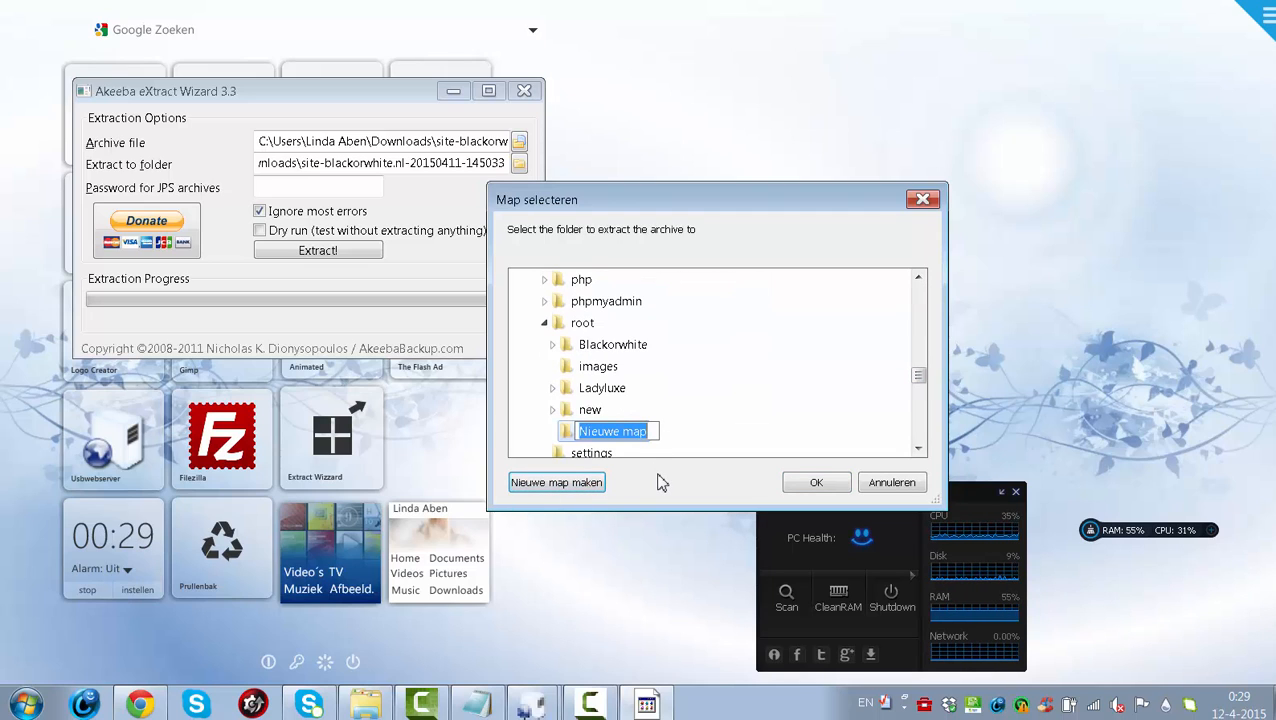
pyautogui.press('BackSpace')
pyautogui.write('just')
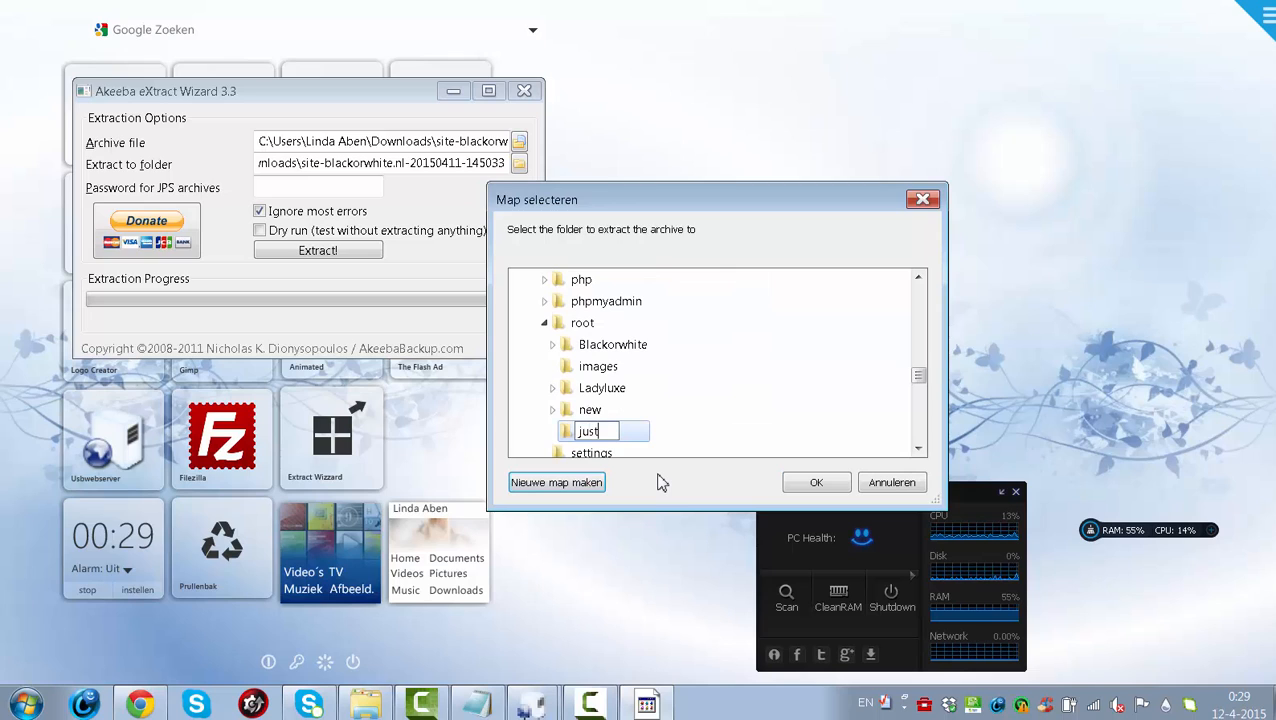
pyautogui.write('fortesting')
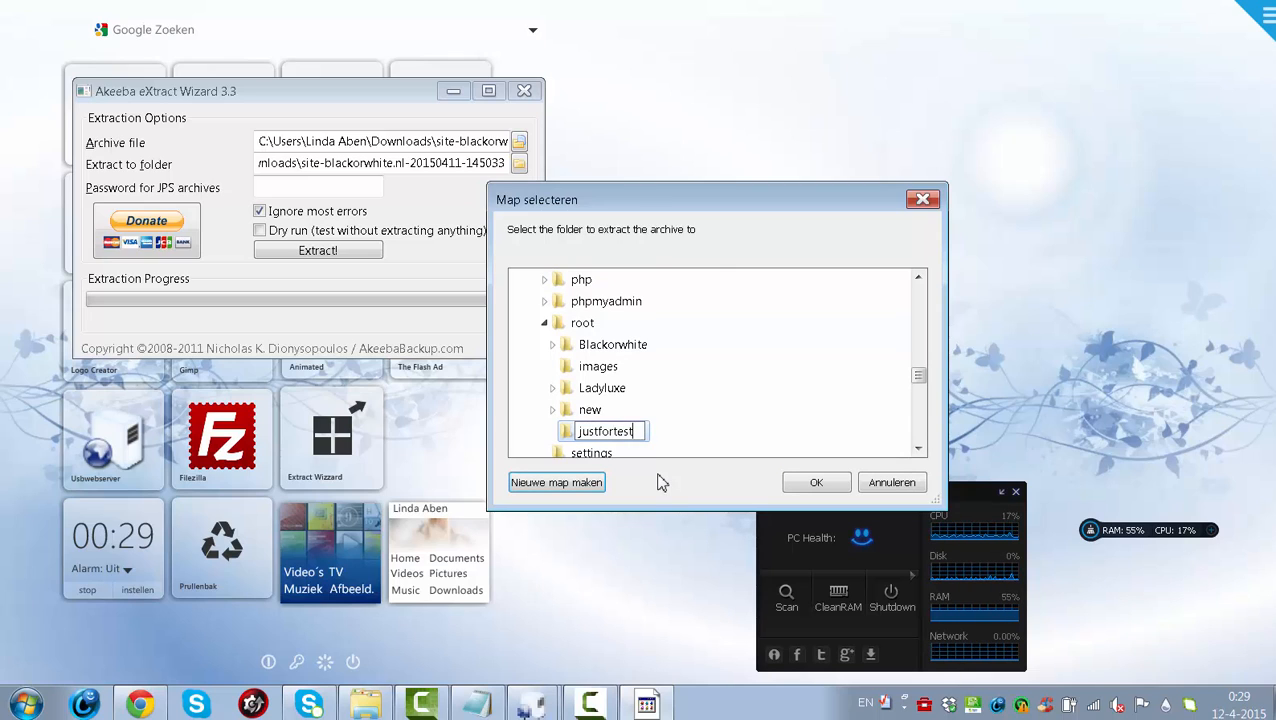
pyautogui.click(563, 432)
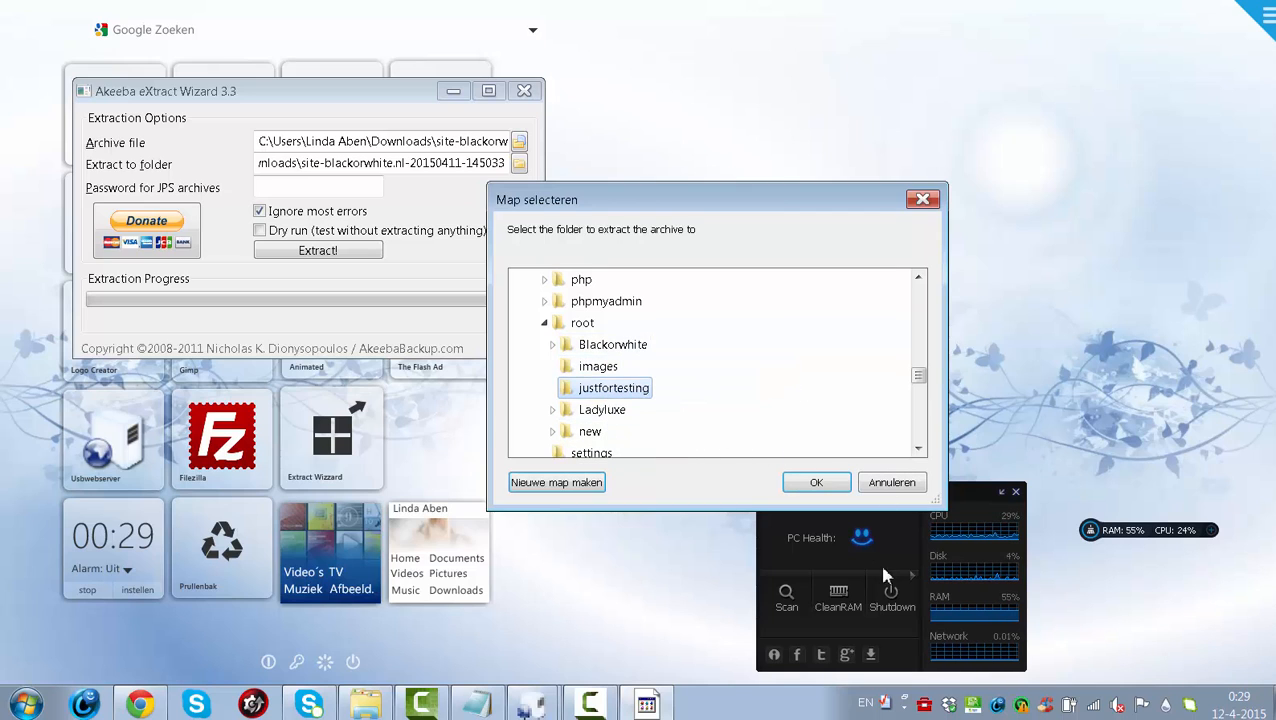
pyautogui.click(818, 484)
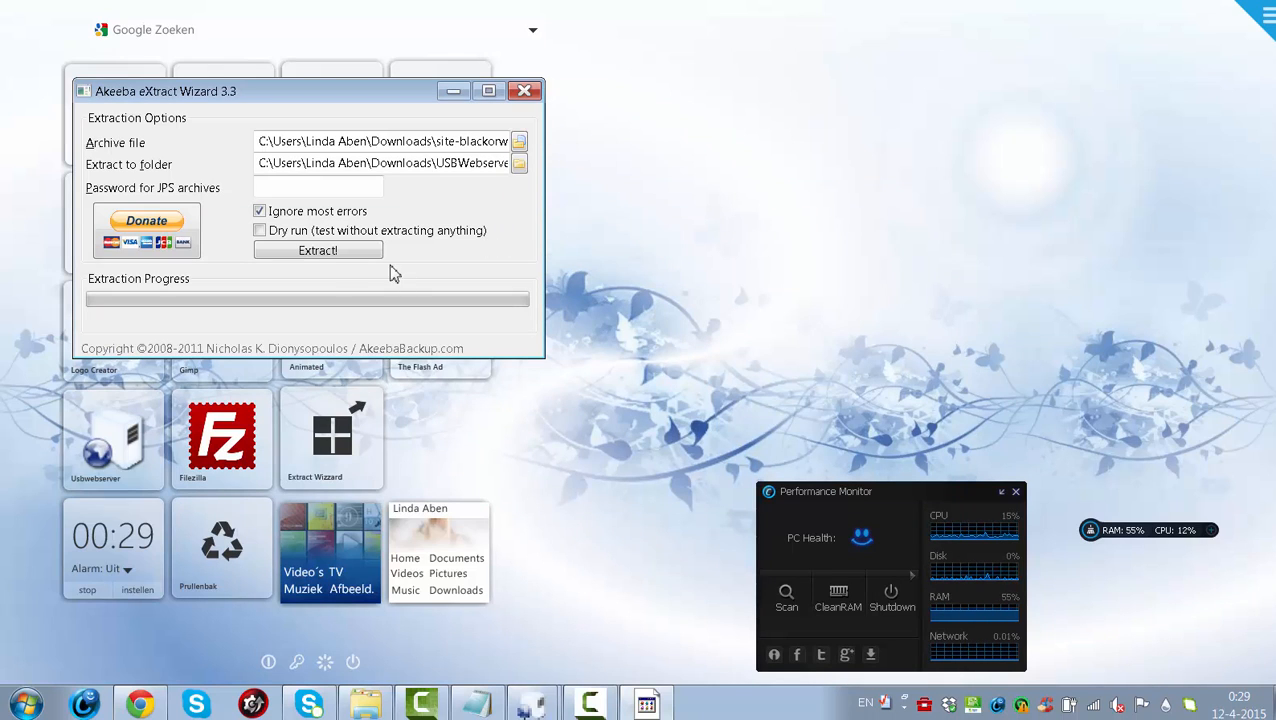
# - Start the archive extraction and switch Chrome to the localhost:8080 phpMyAdmin tab
pyautogui.click(333, 251)
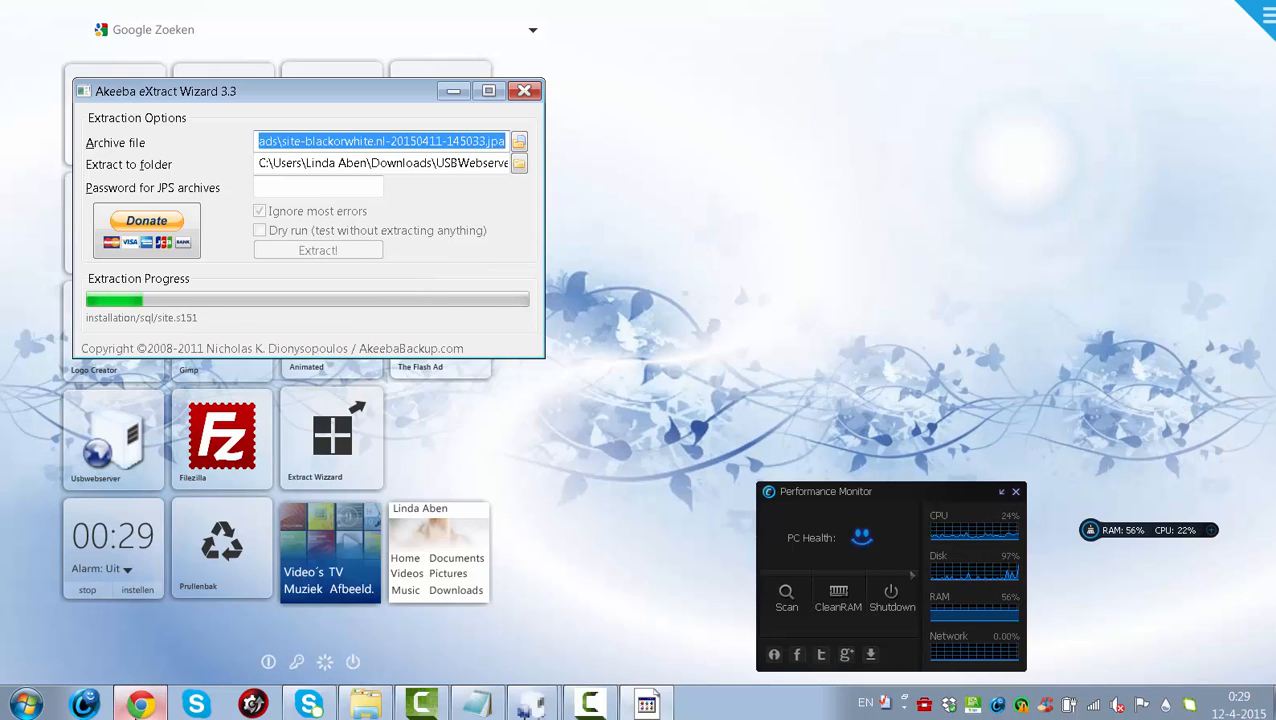
pyautogui.click(148, 705)
pyautogui.click(720, 19)
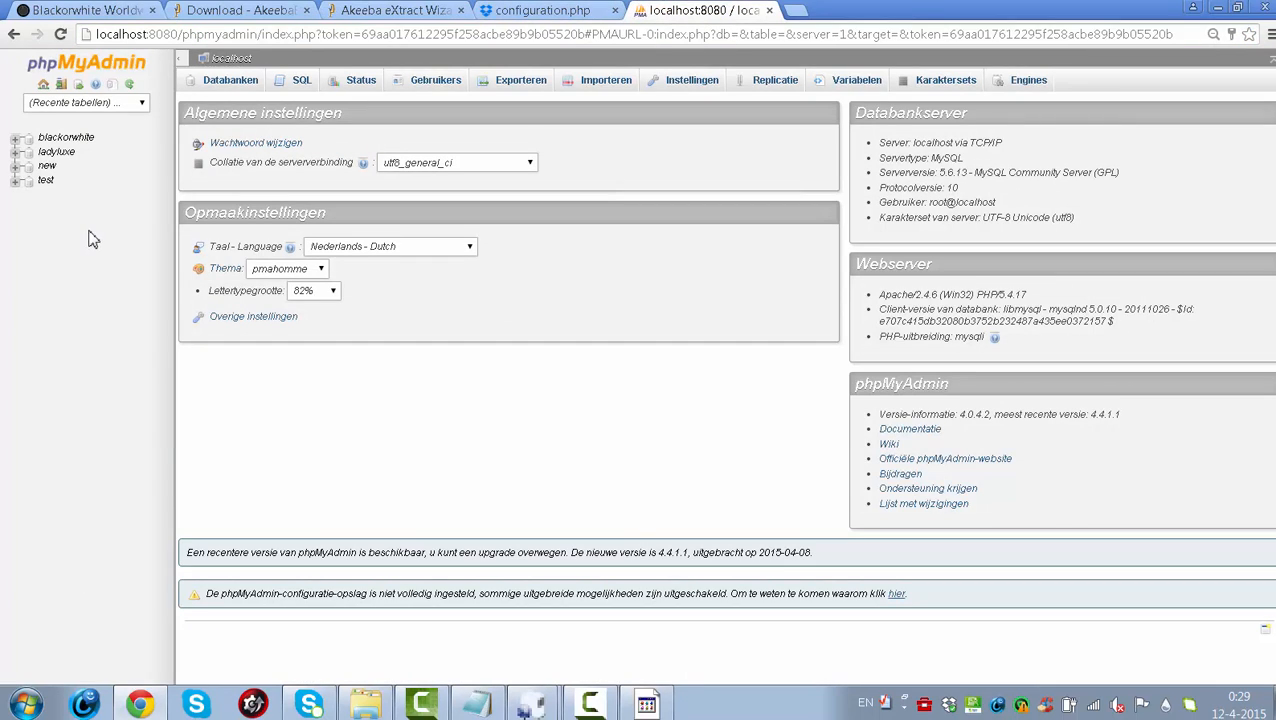
# - Create an empty justfortest database from phpMyAdmin's Databanken tab
pyautogui.click(232, 80)
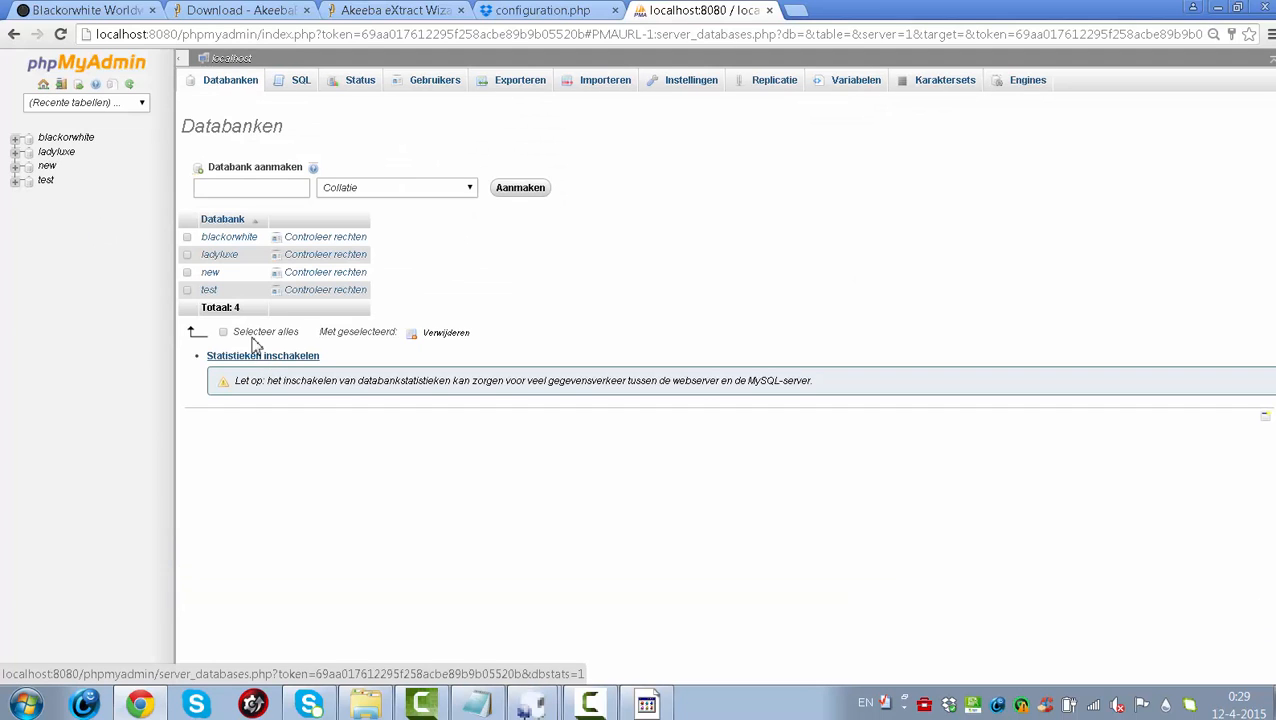
pyautogui.click(247, 190)
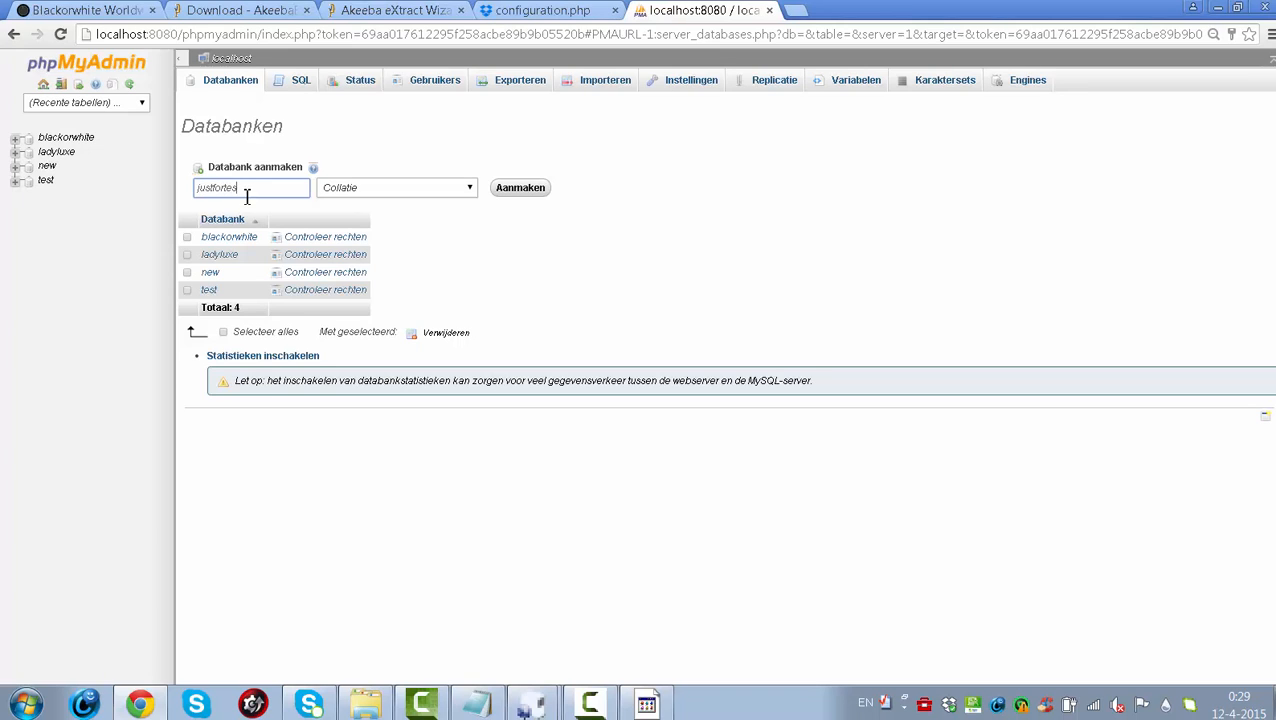
pyautogui.moveTo(257, 187); pyautogui.dragTo(47, 194)
pyautogui.click(540, 190)
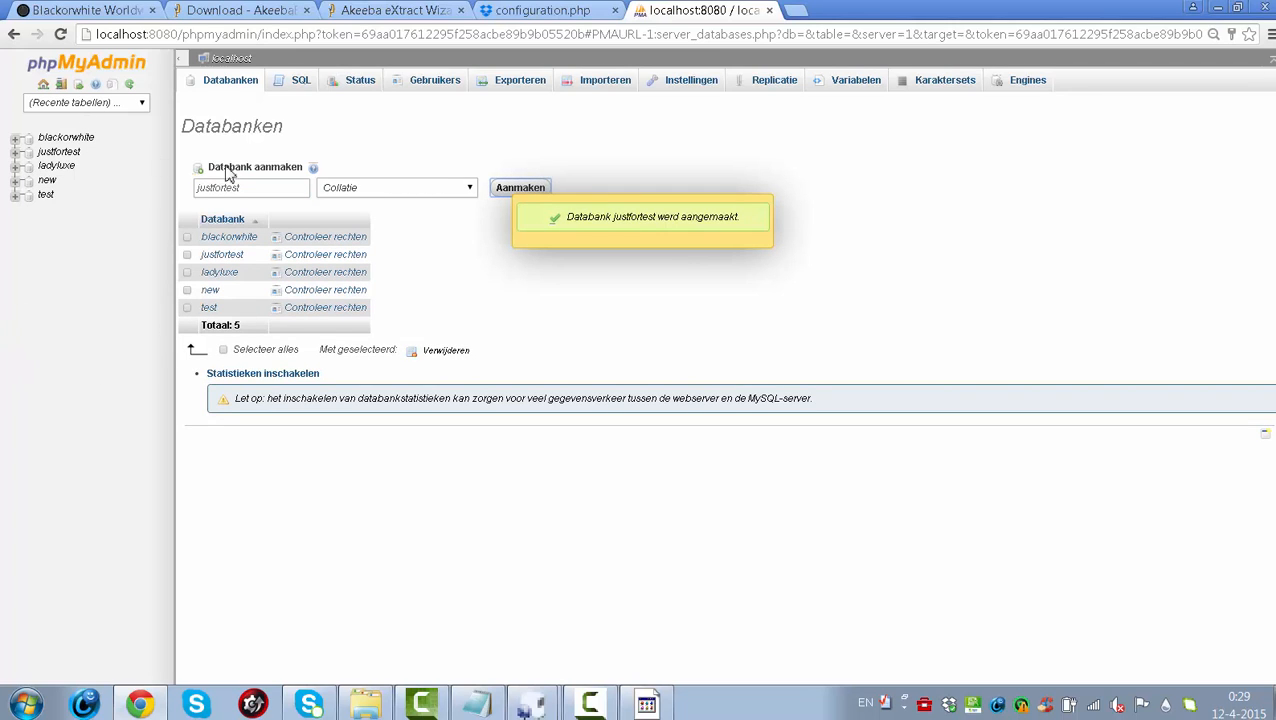
# - Minimize Chrome to check the extraction progress, then open the Windows Start menu
pyautogui.click(393, 12)
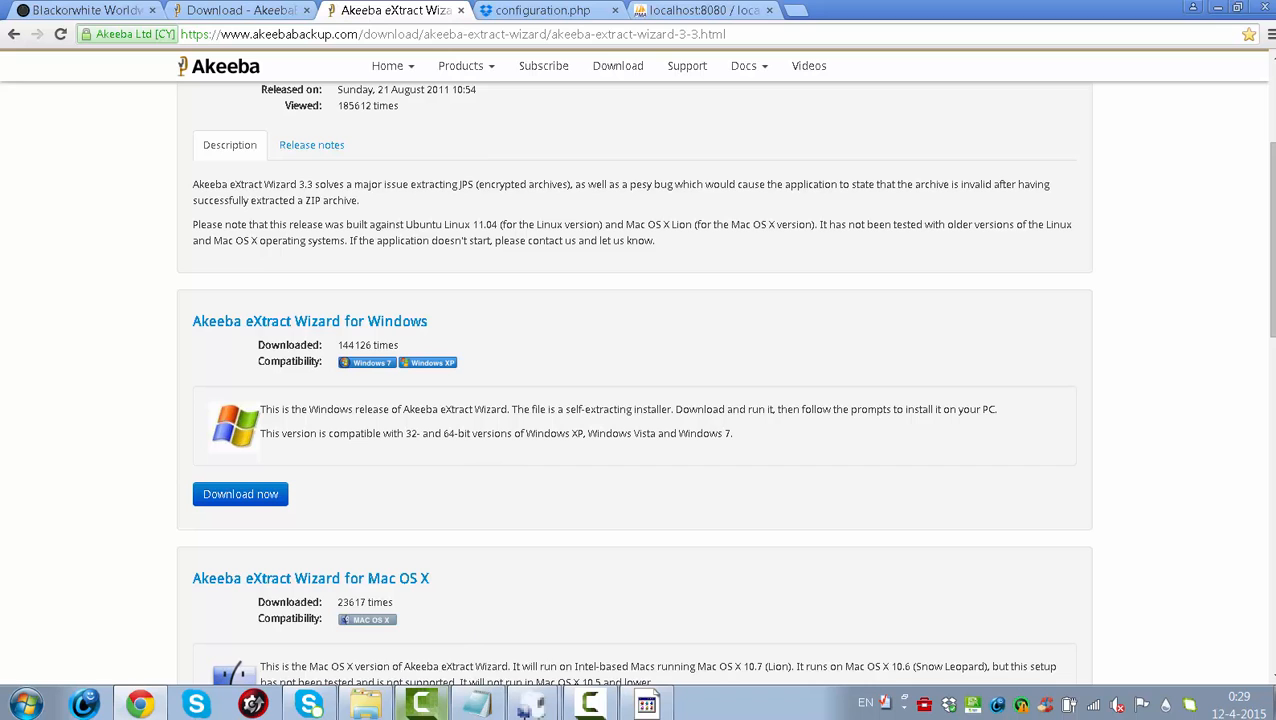
pyautogui.click(145, 706)
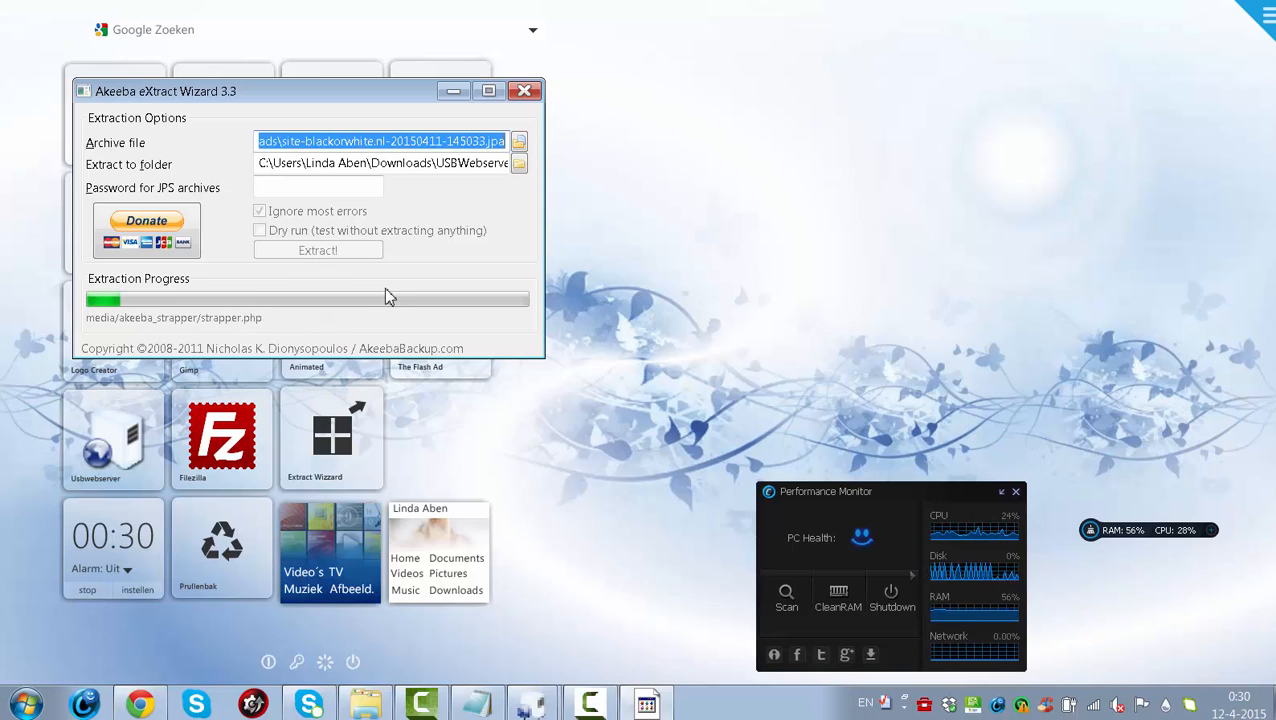
pyautogui.click(26, 704)
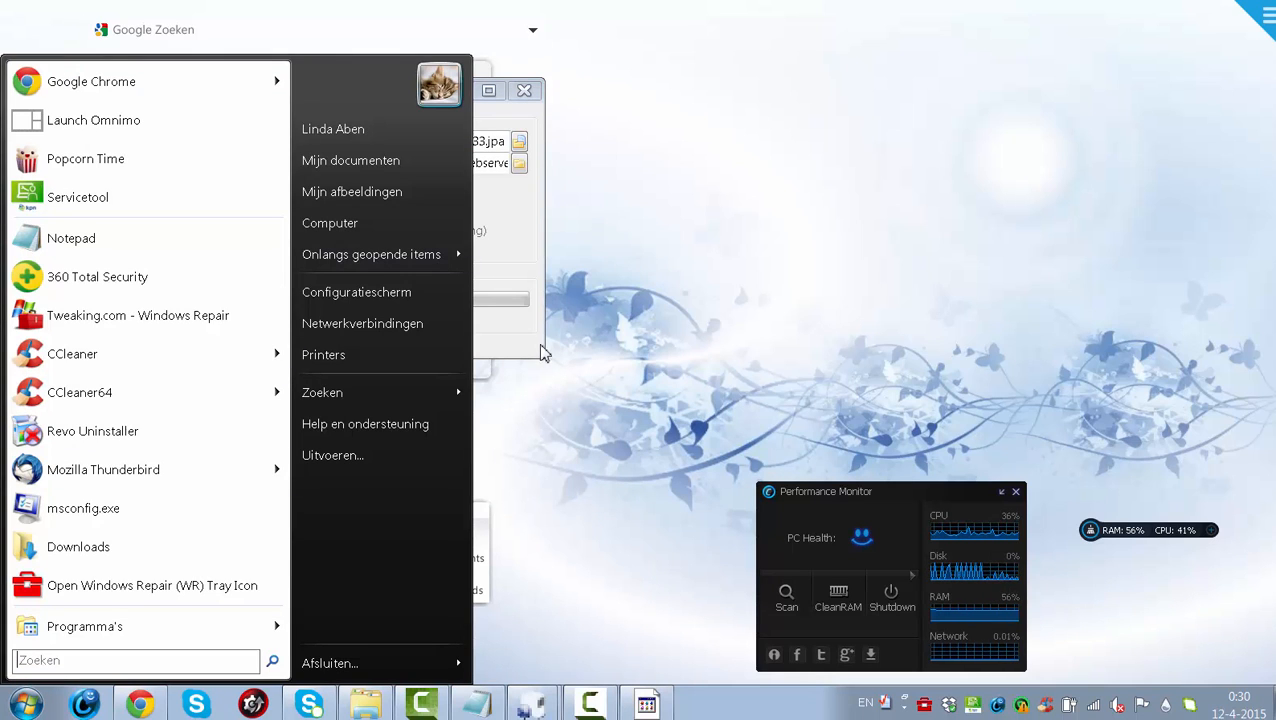
# - Browse the maximized user folder to Downloads > USBWebserver v8.6 > root > justfortesting, showing its 81 items
pyautogui.click(351, 144)
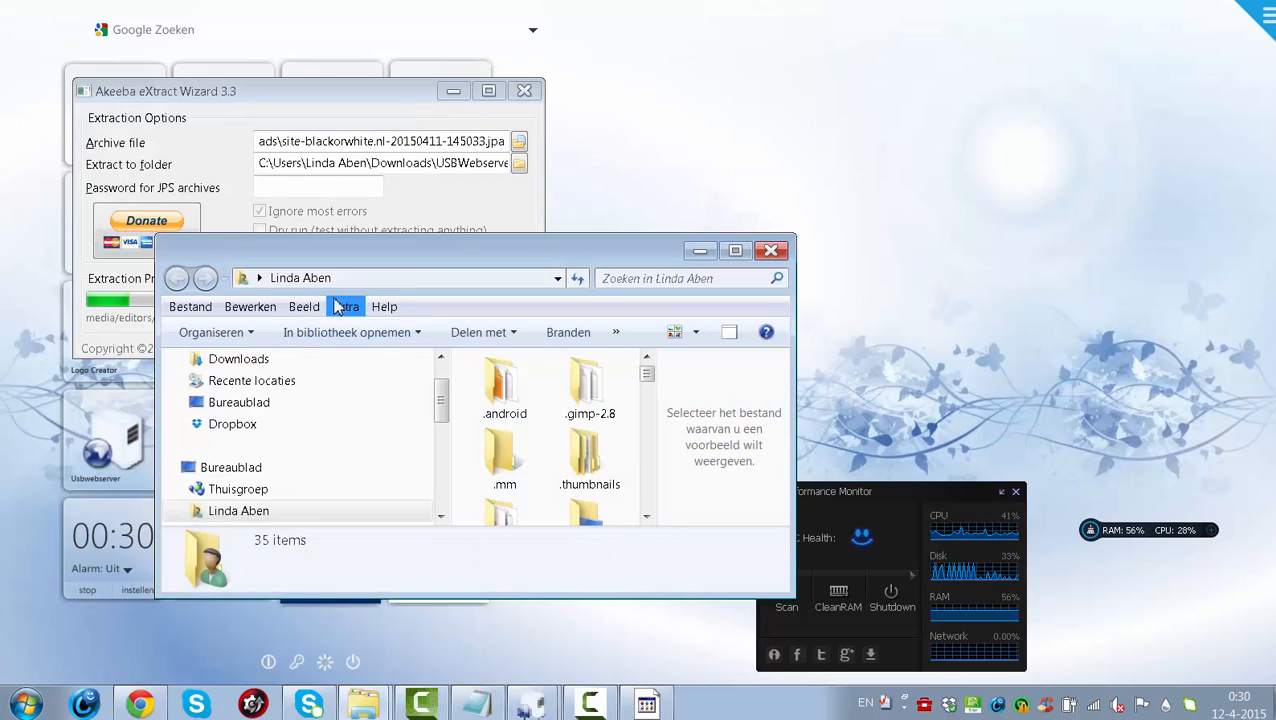
pyautogui.click(736, 251)
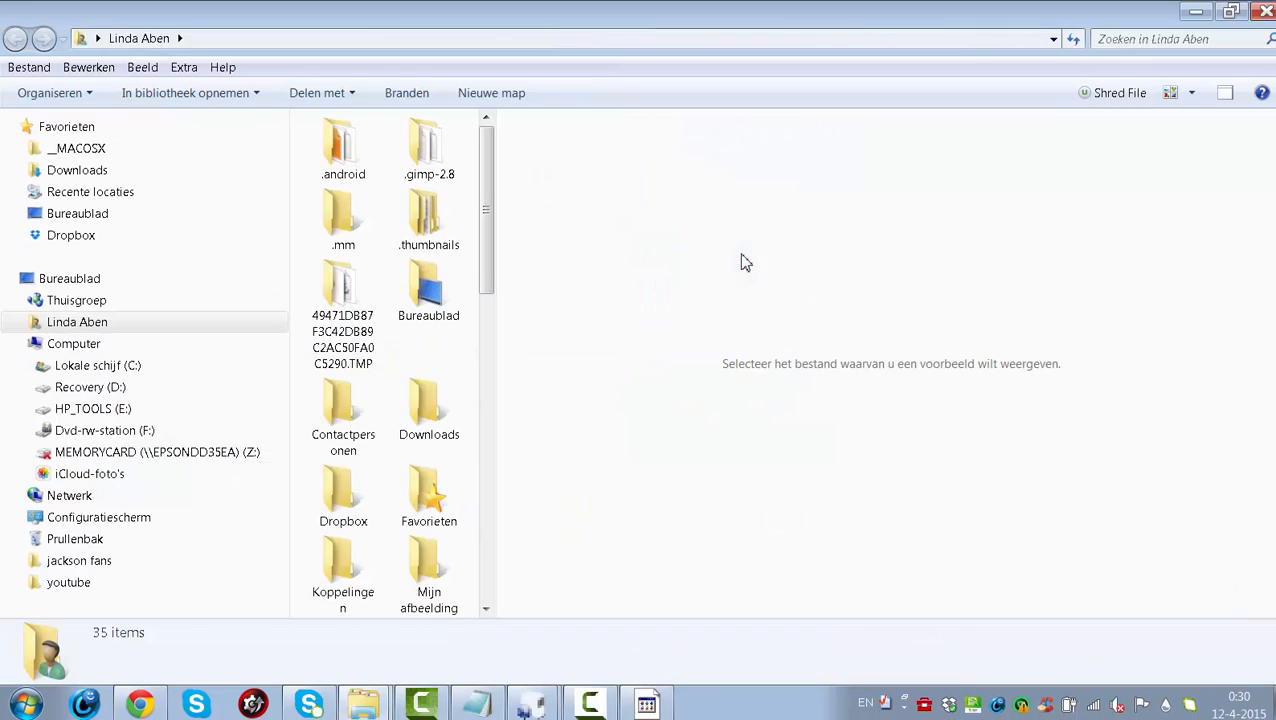
pyautogui.doubleClick(424, 408)
pyautogui.moveTo(490, 236); pyautogui.dragTo(493, 319)
pyautogui.doubleClick(422, 391)
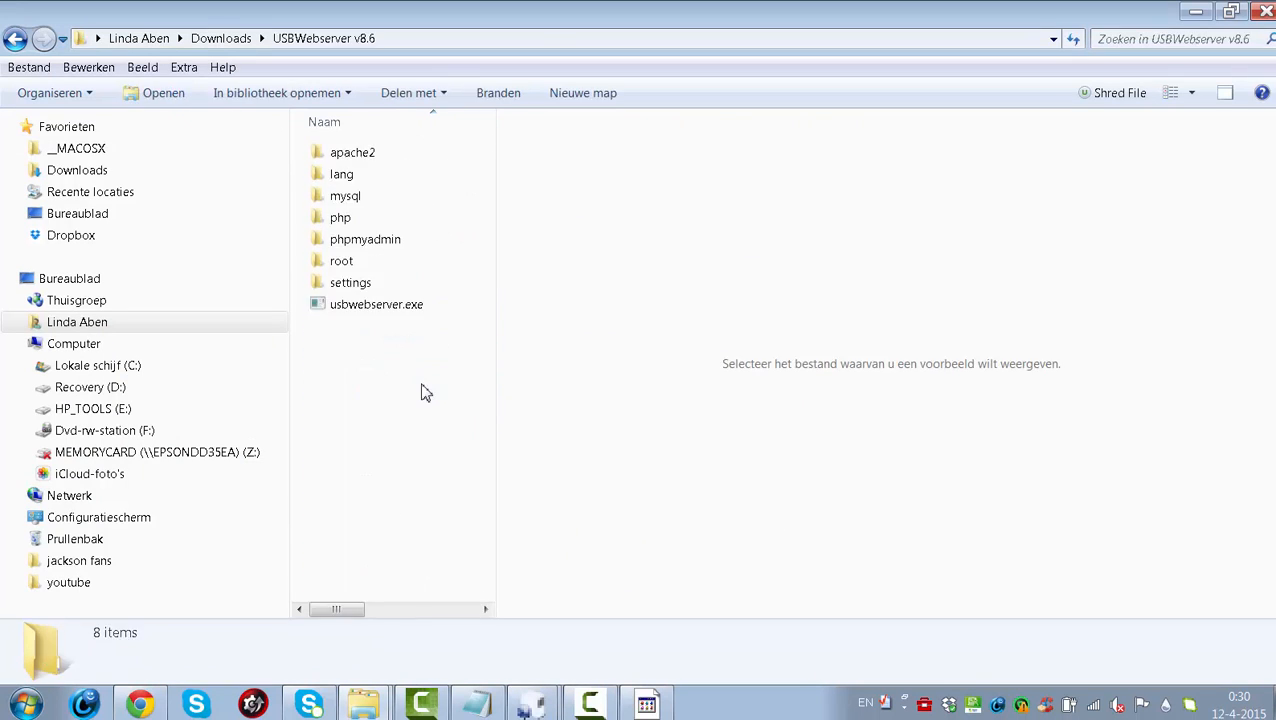
pyautogui.doubleClick(343, 264)
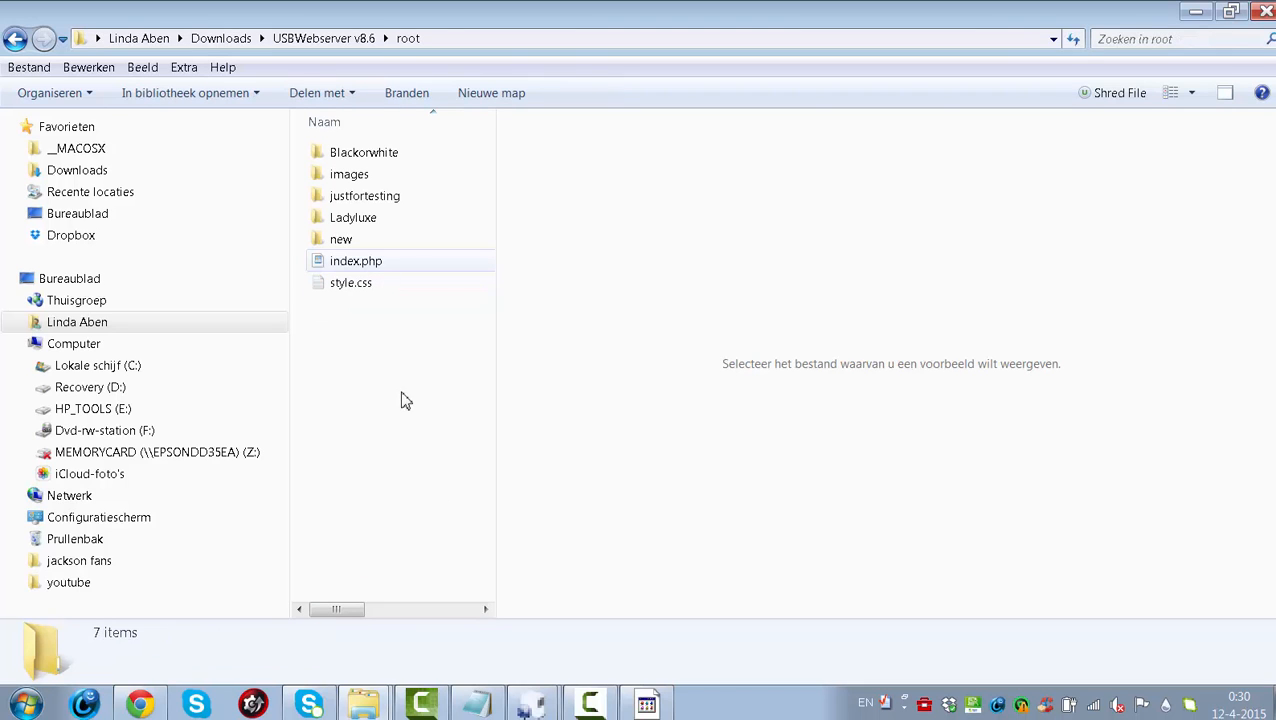
pyautogui.doubleClick(365, 196)
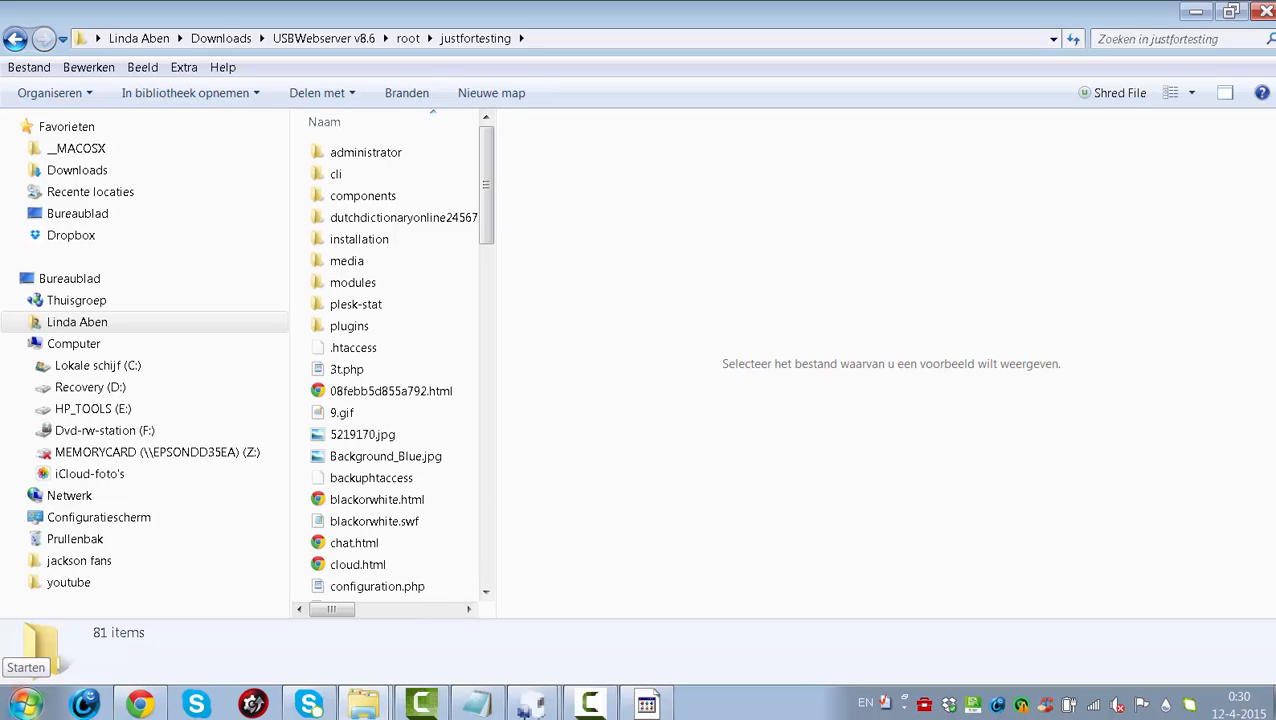
pyautogui.click(27, 702)
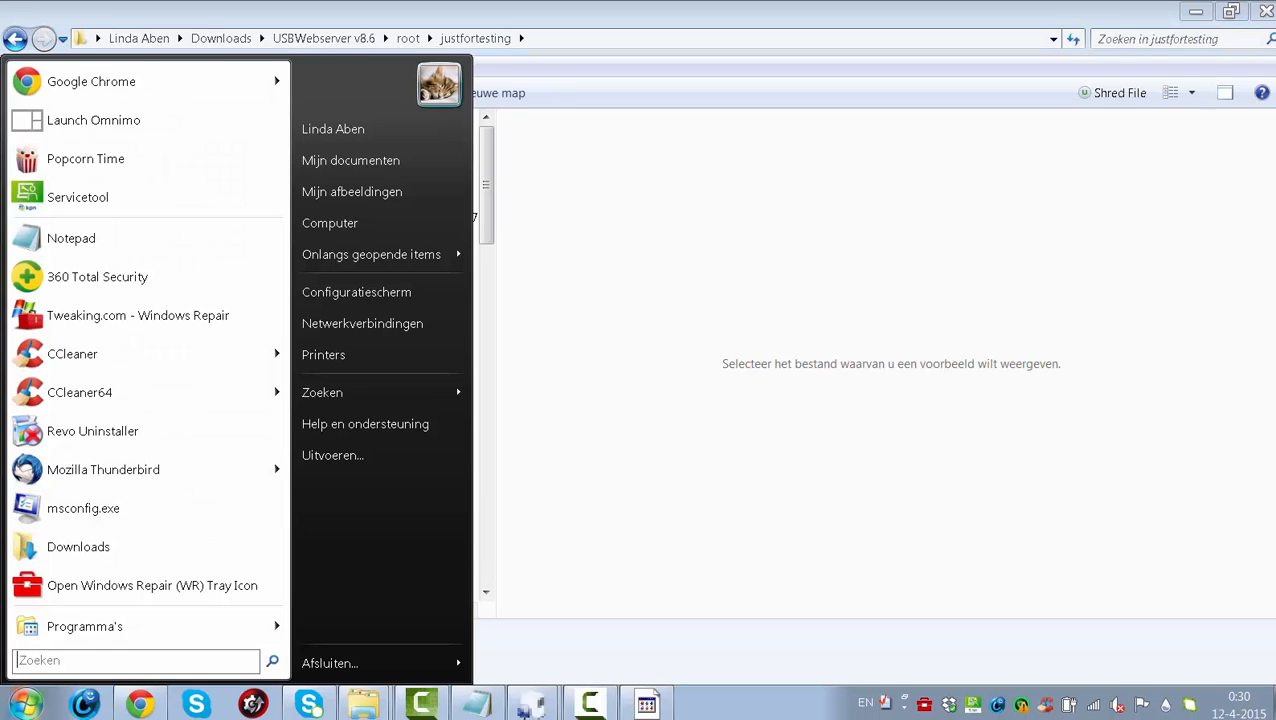
pyautogui.click(388, 228)
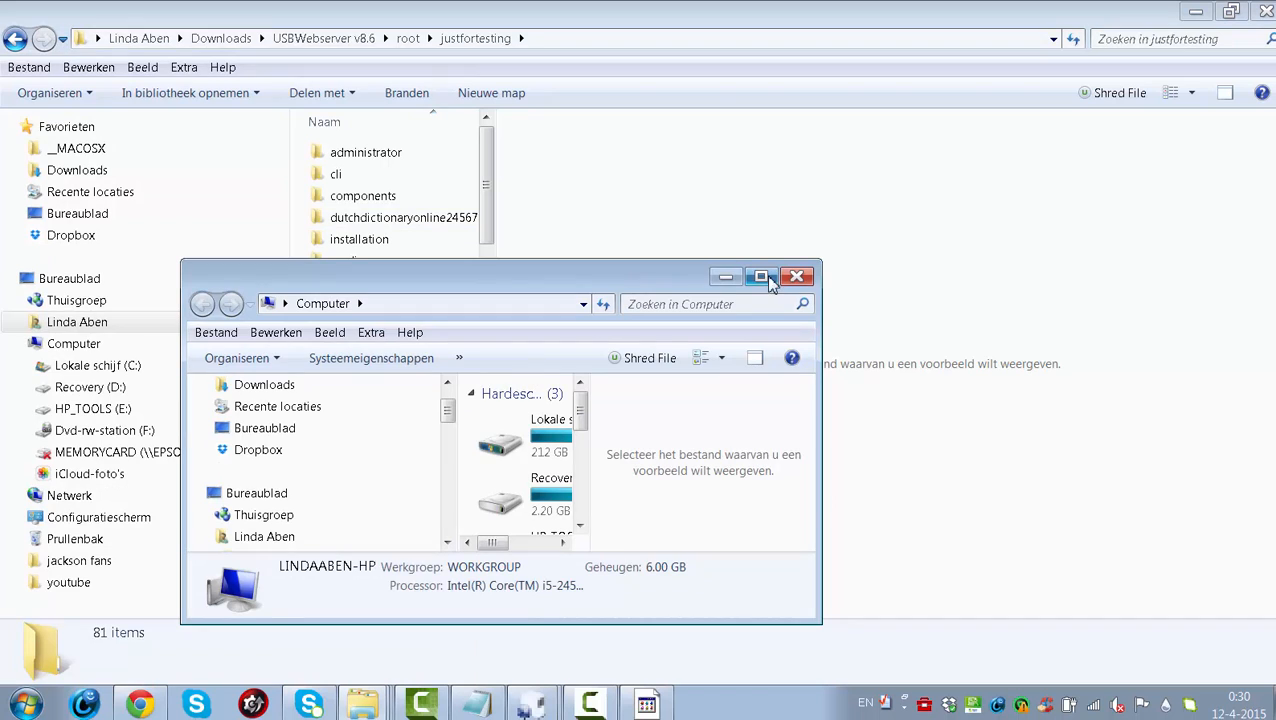
pyautogui.click(761, 277)
pyautogui.doubleClick(476, 171)
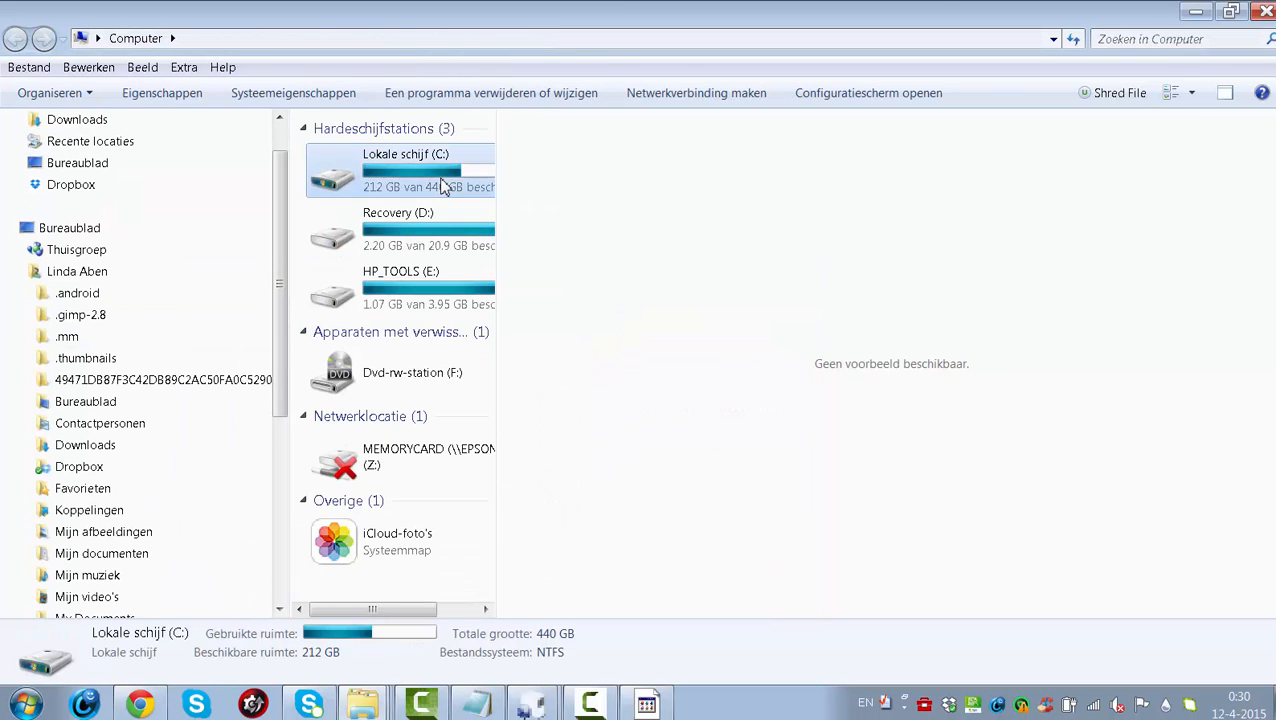
pyautogui.click(365, 542)
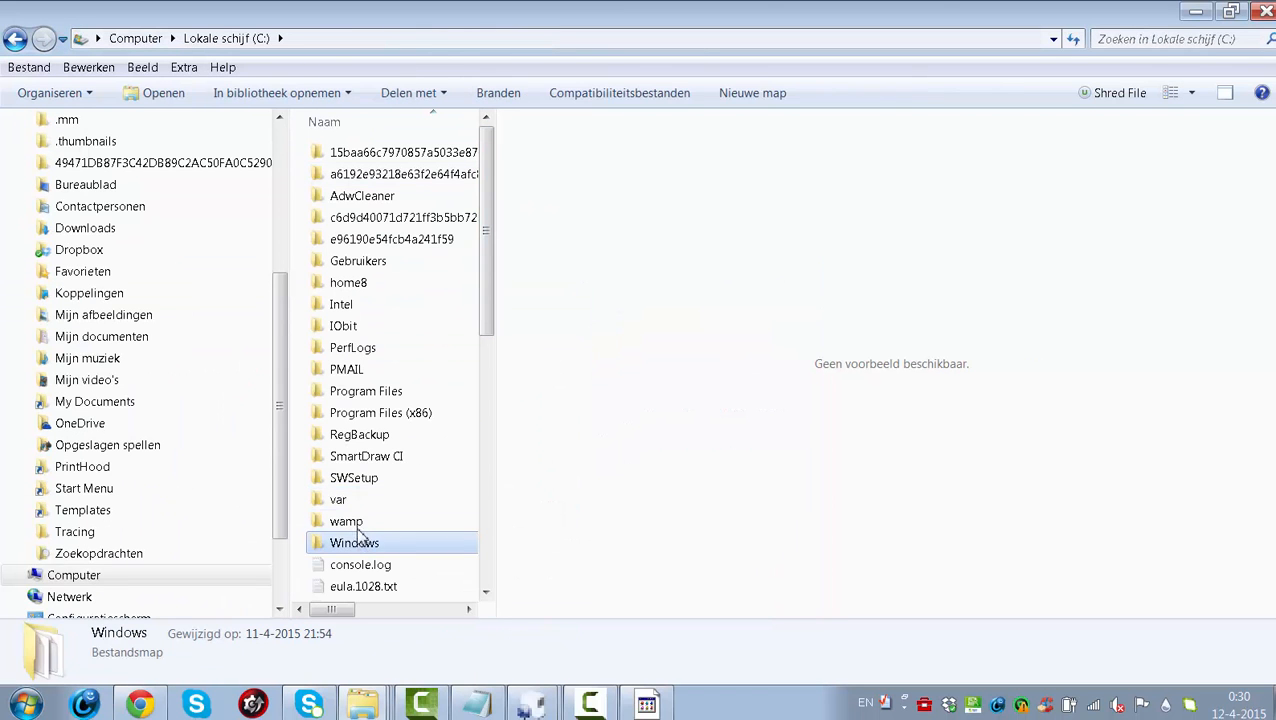
pyautogui.click(356, 528)
pyautogui.doubleClick(355, 529)
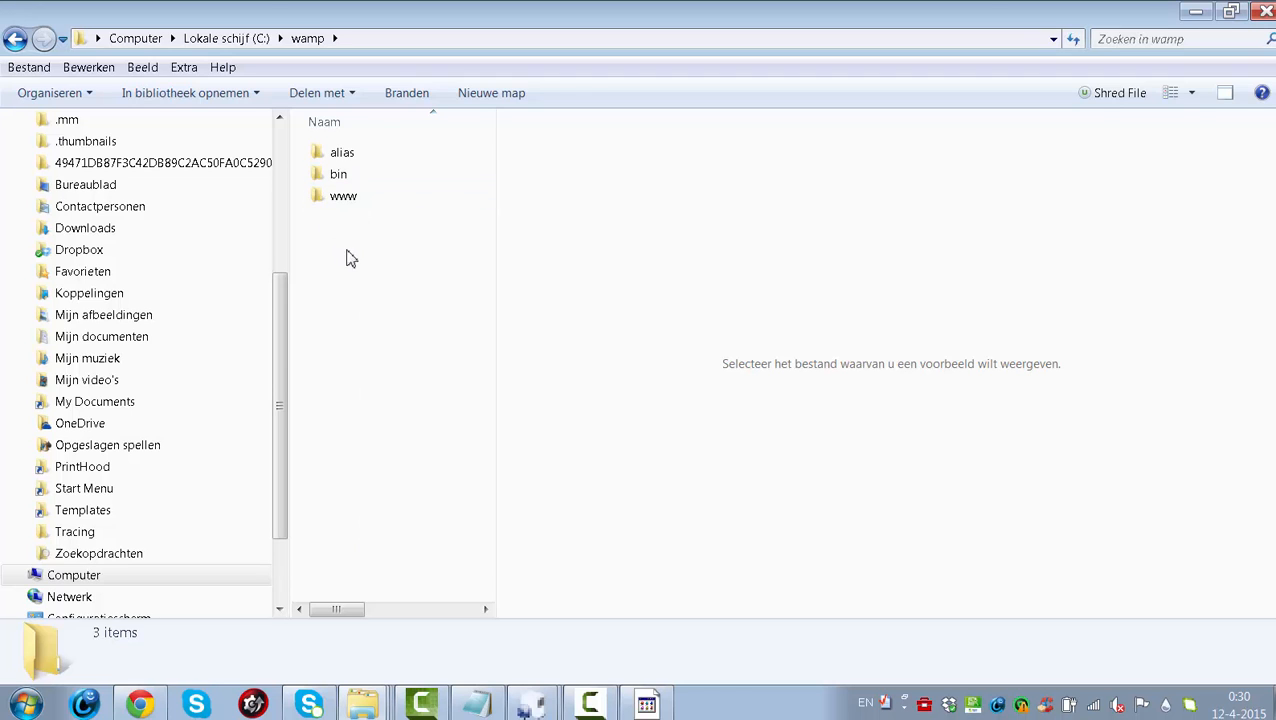
pyautogui.doubleClick(345, 198)
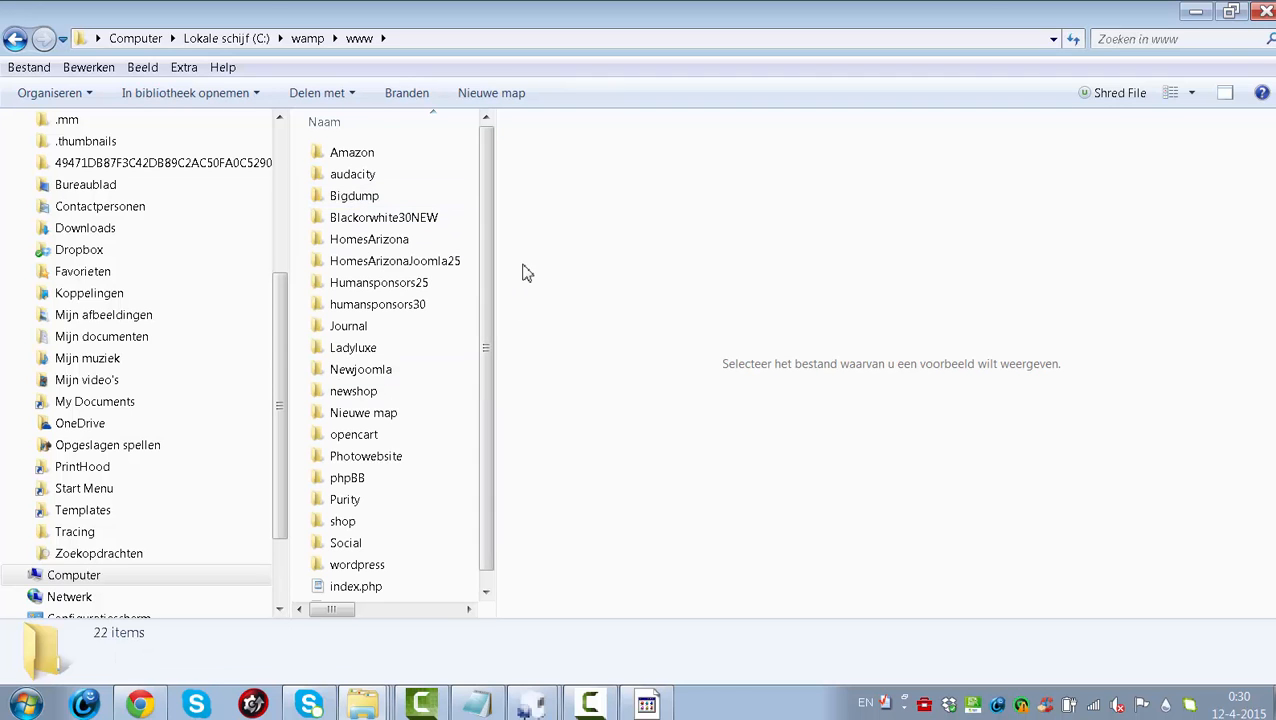
pyautogui.moveTo(490, 285); pyautogui.dragTo(566, 416)
pyautogui.click(1196, 14)
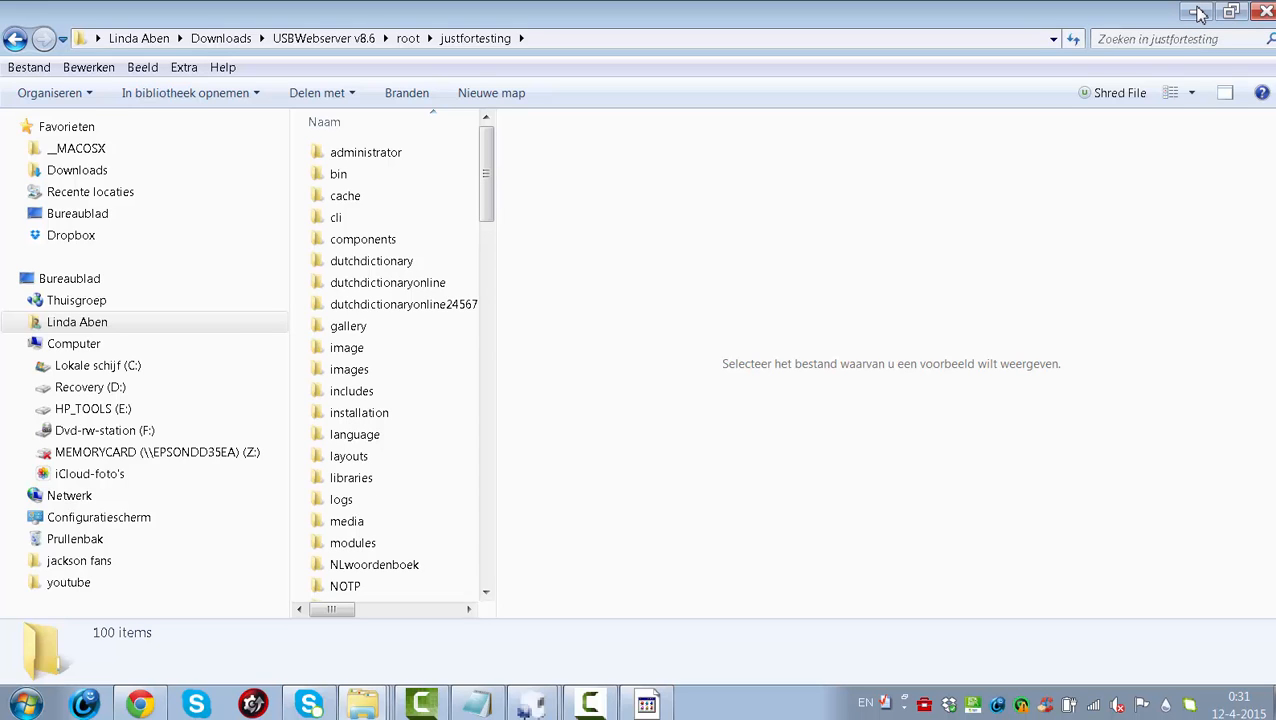
# - Minimize the Explorer window holding the justfortesting folder's 100 extracted items
pyautogui.click(1199, 13)
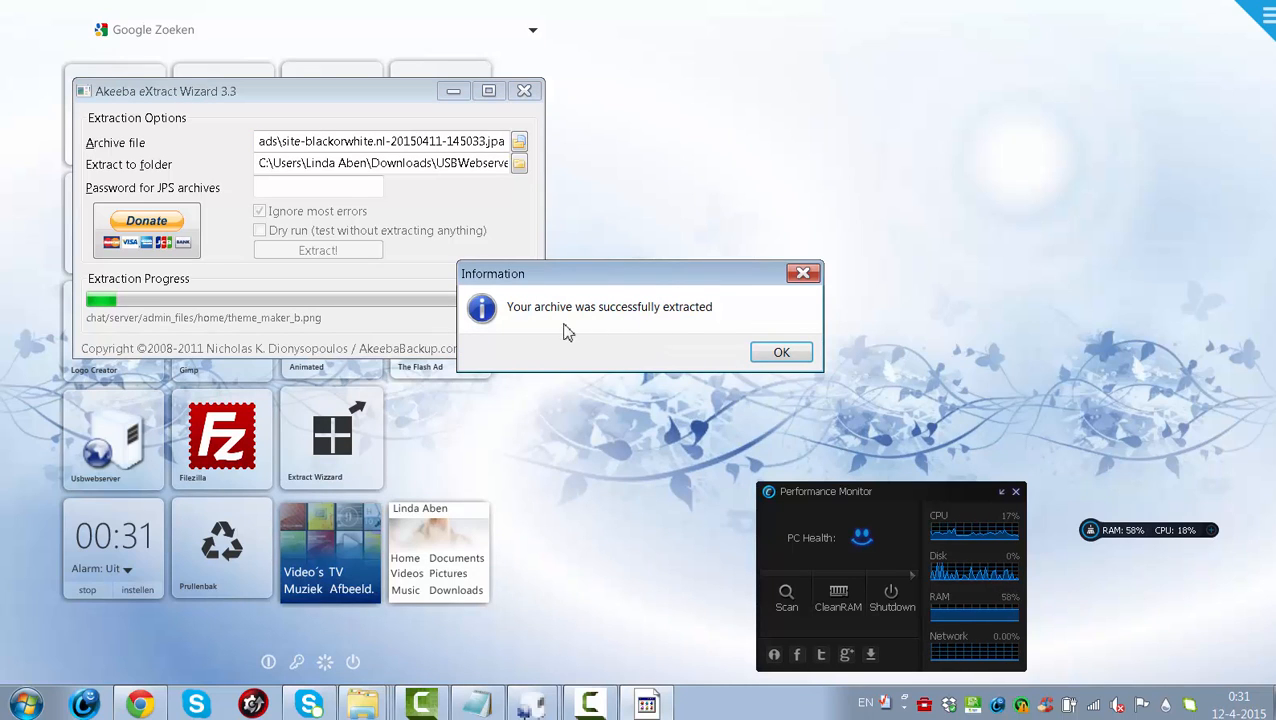
# - Dismiss the extraction success message and bring Chrome back to phpMyAdmin's localhost database list
pyautogui.click(788, 351)
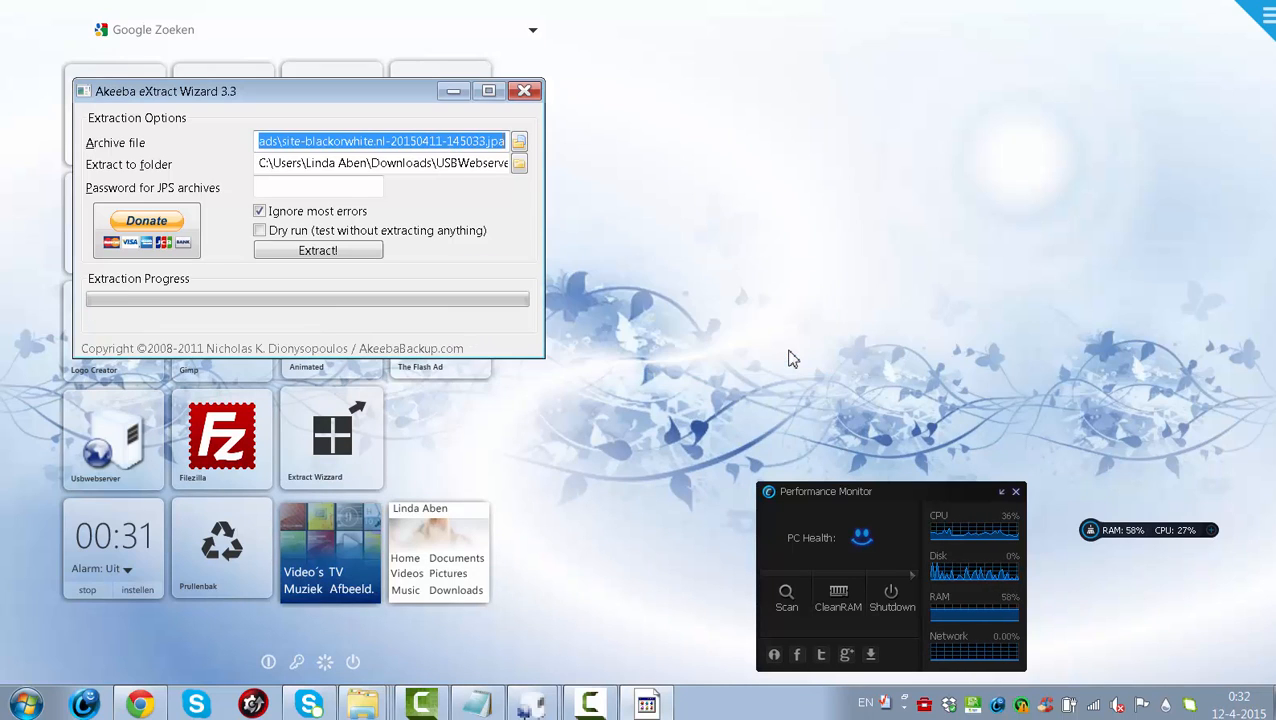
pyautogui.click(140, 704)
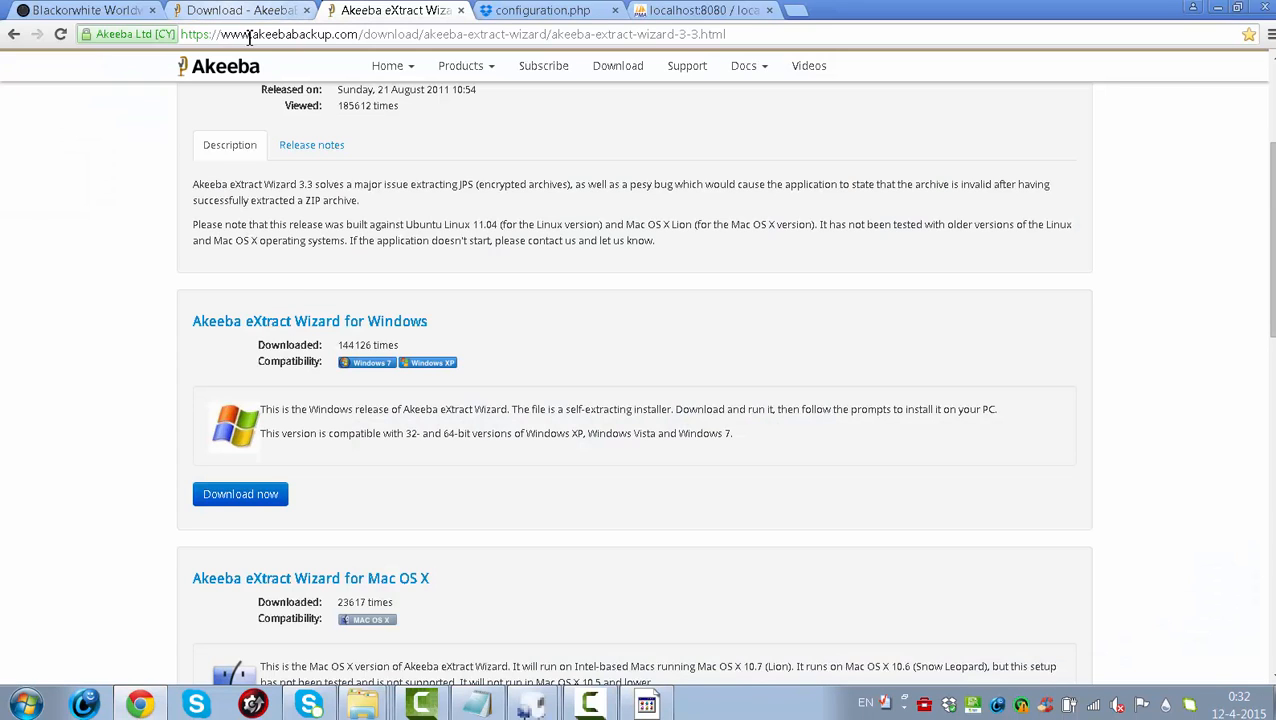
pyautogui.click(724, 9)
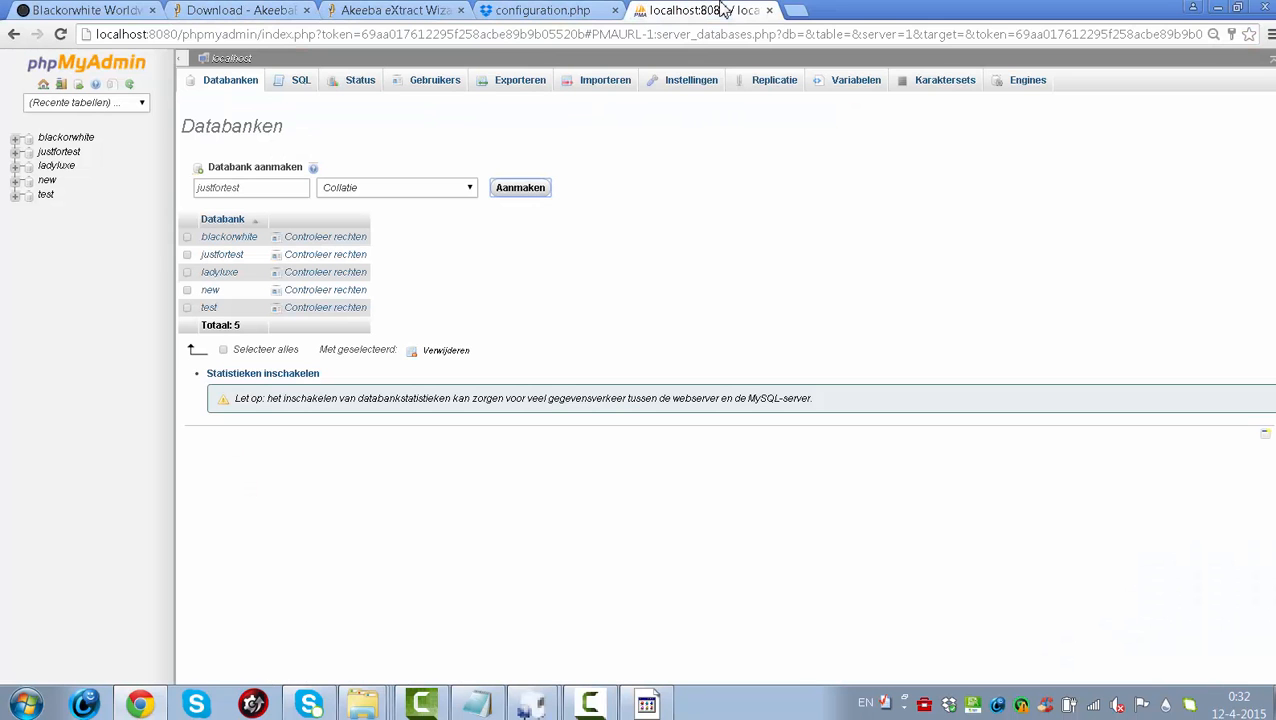
# - Open USBWebserver's Localhost page and load localhost:8080/justfortesting to reach ANGIE's pre-installation check
pyautogui.moveTo(530, 704)
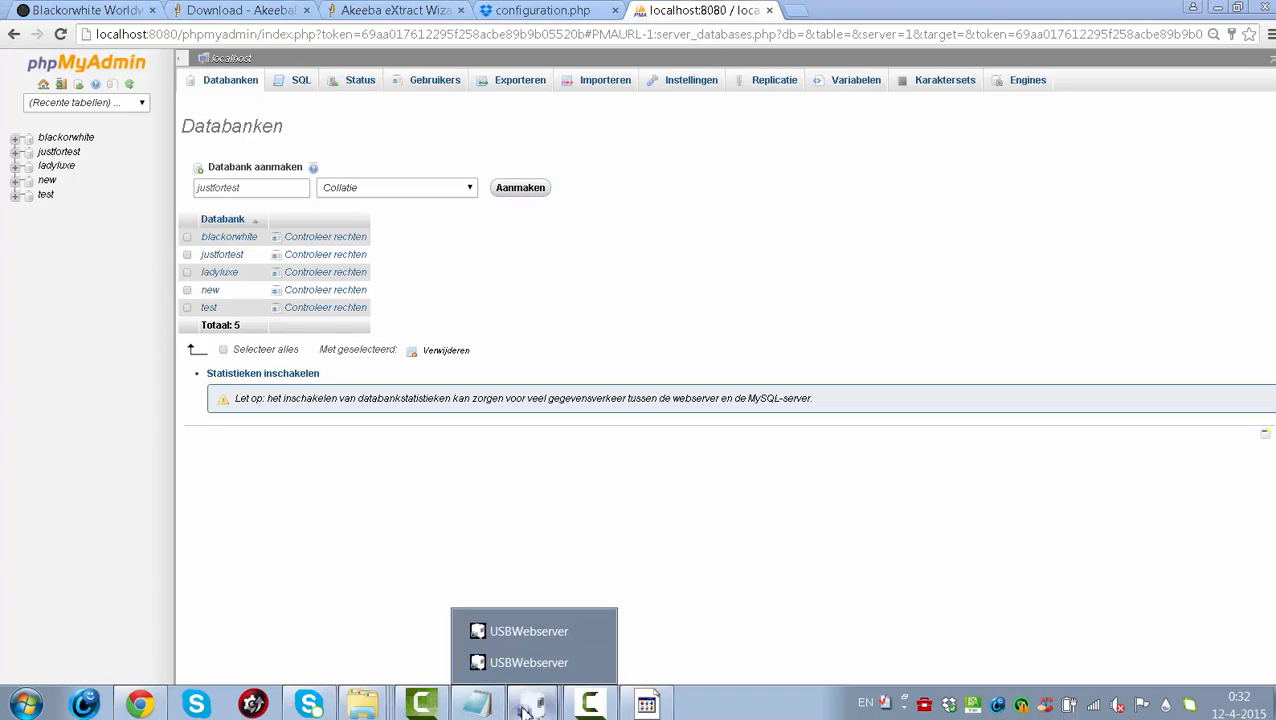
pyautogui.click(497, 636)
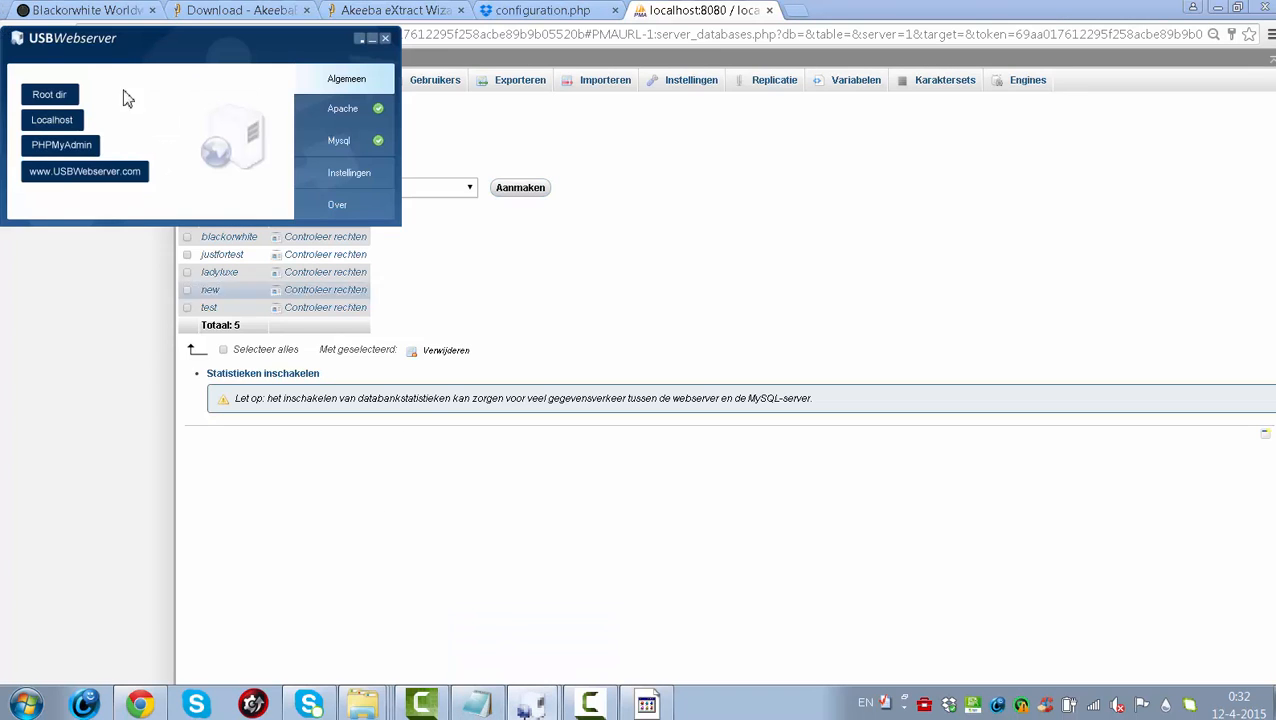
pyautogui.click(54, 126)
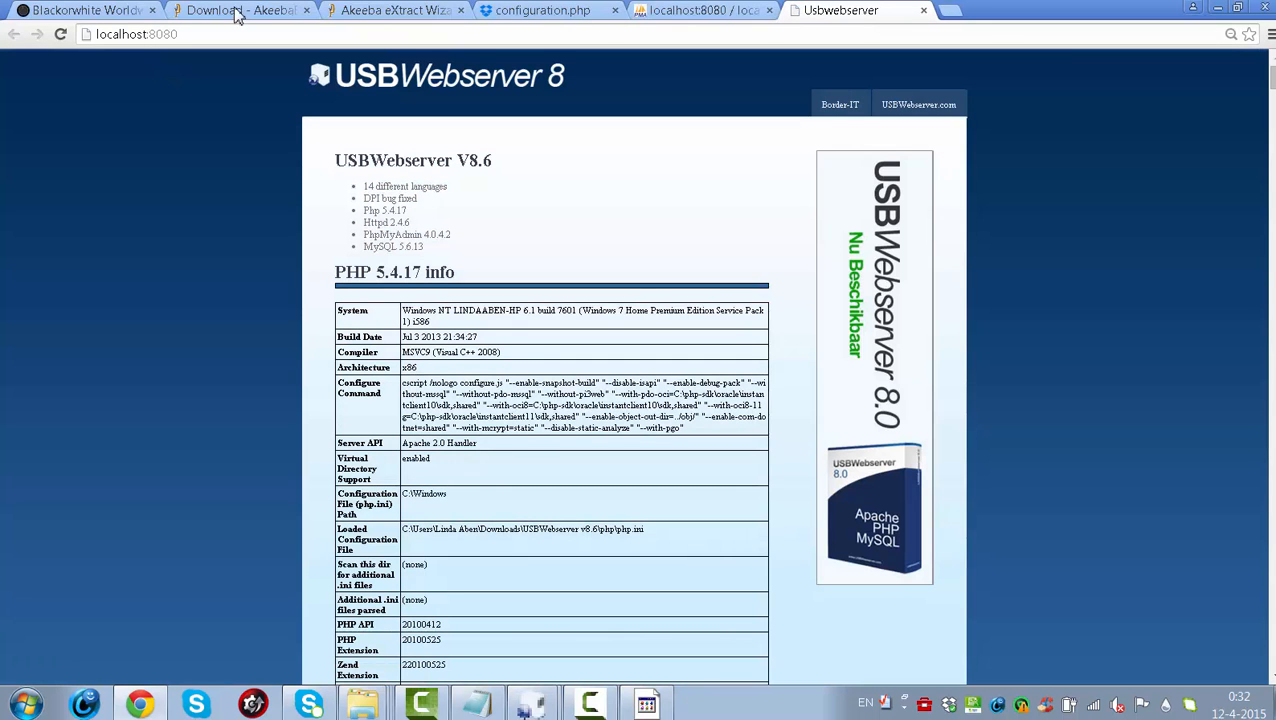
pyautogui.click(229, 37)
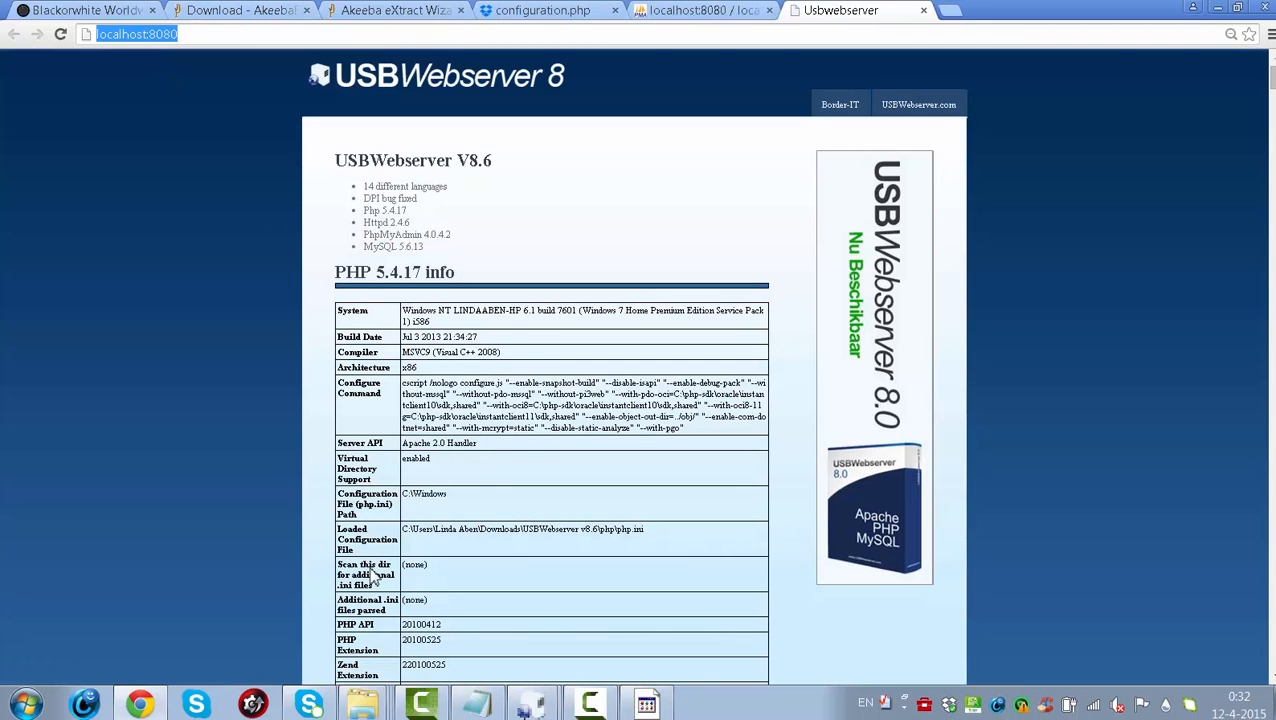
pyautogui.click(368, 706)
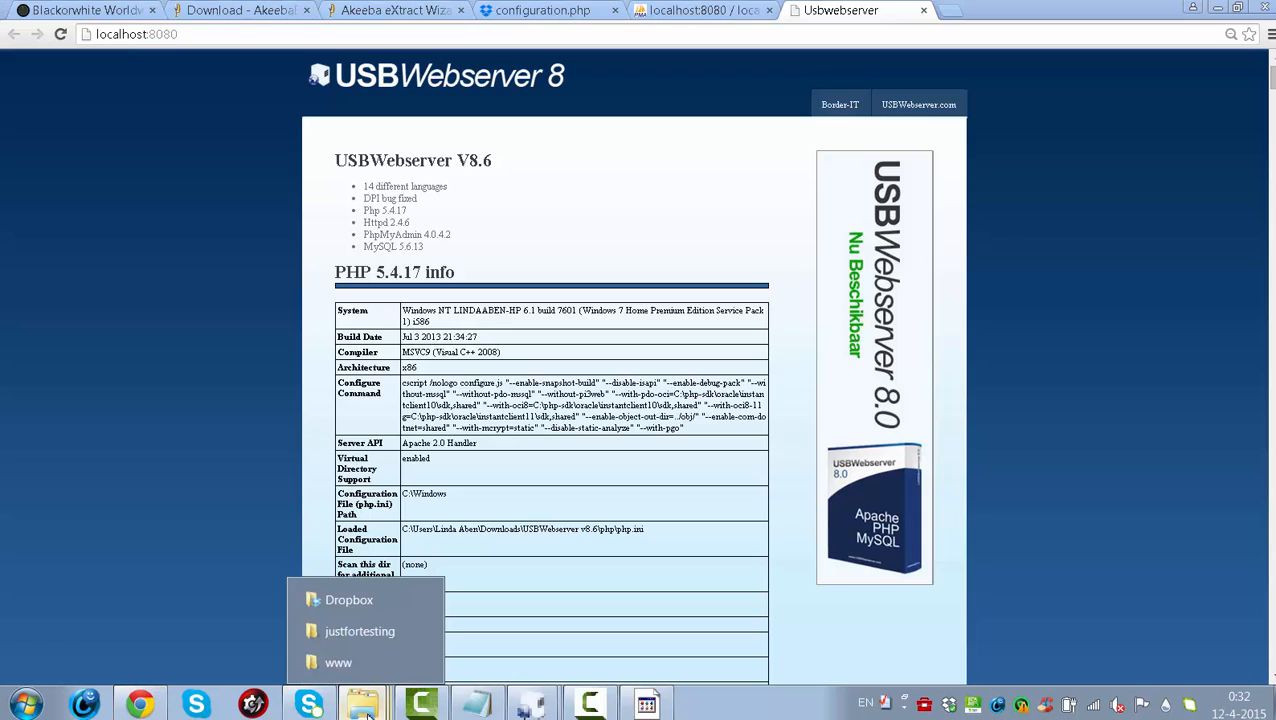
pyautogui.click(194, 29)
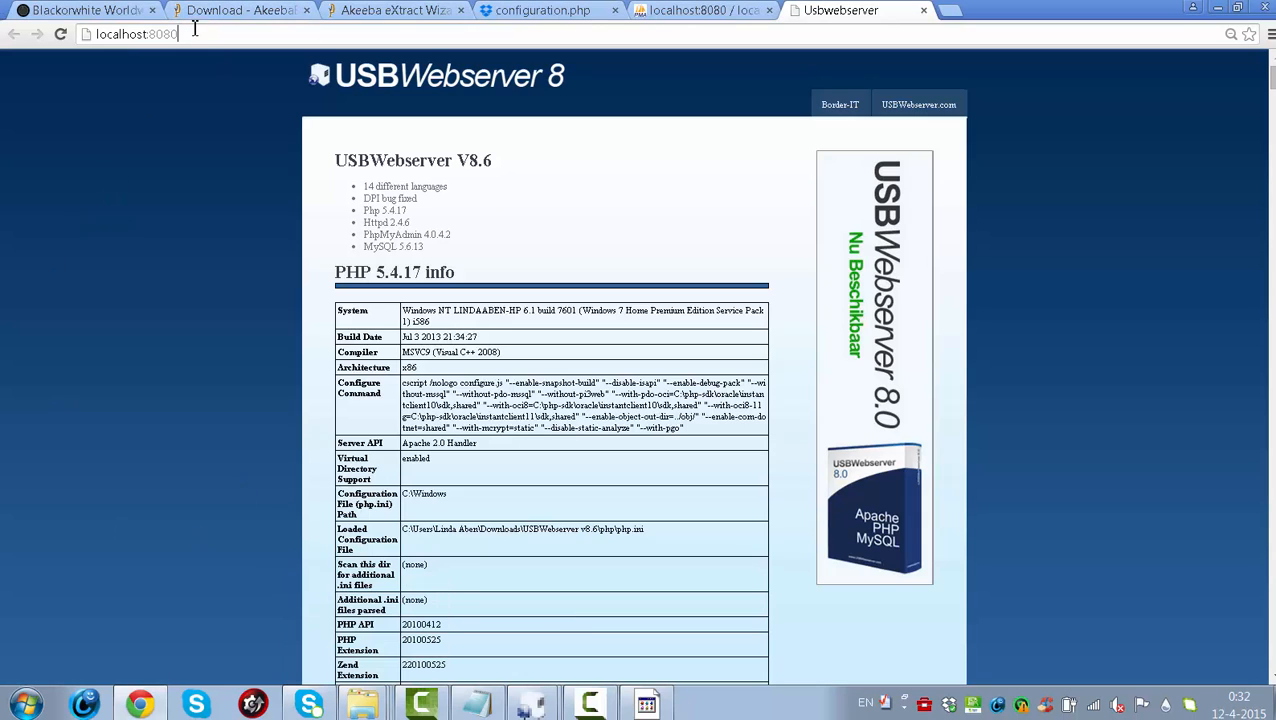
pyautogui.write('/ju')
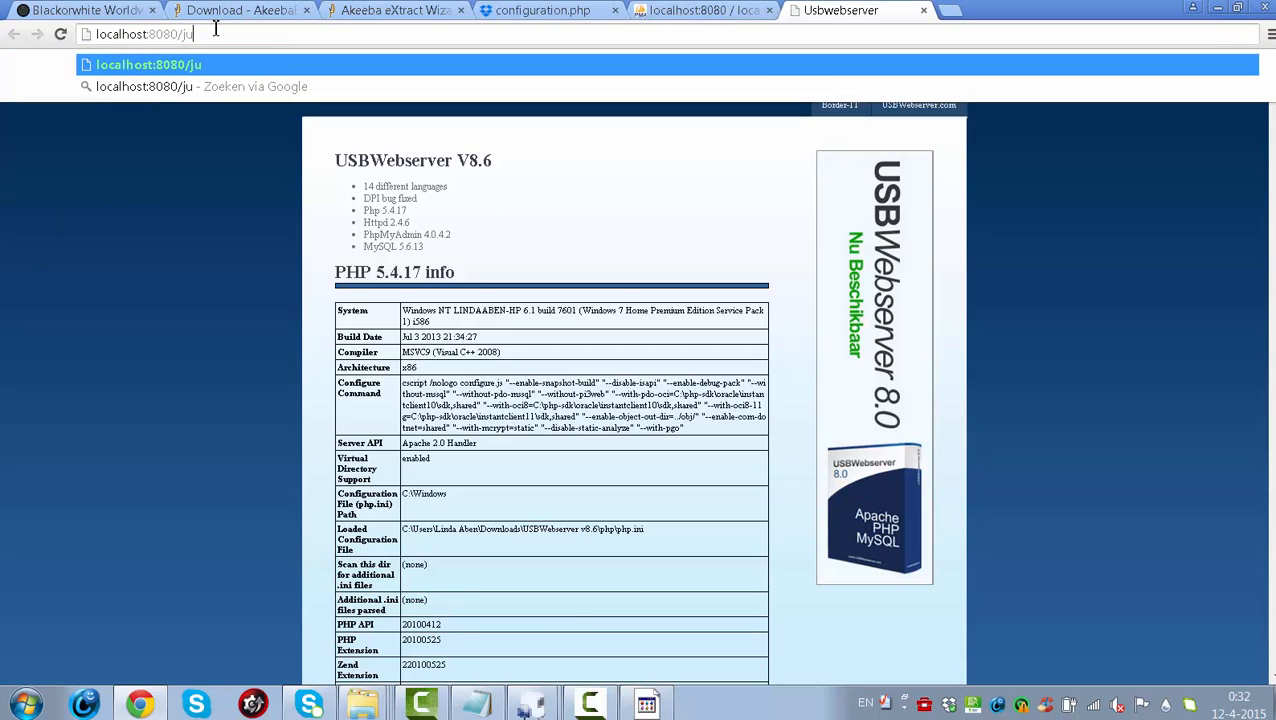
pyautogui.write('stforte')
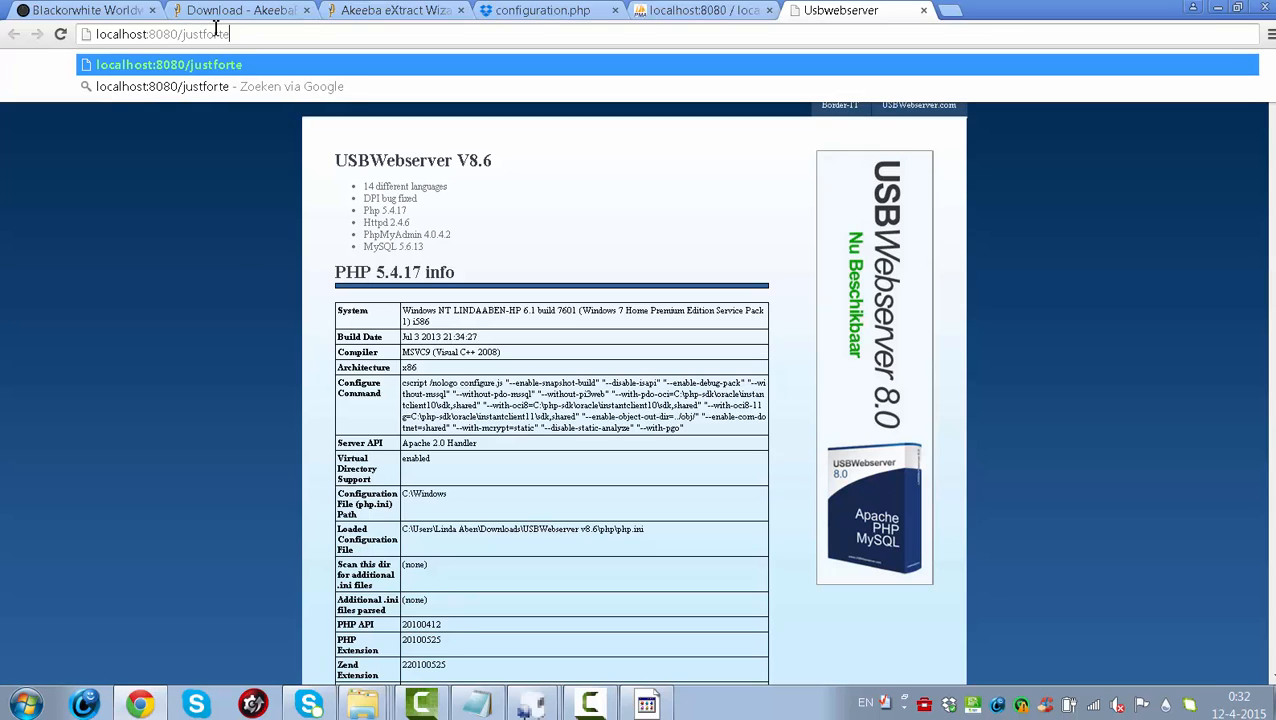
pyautogui.write('sting')
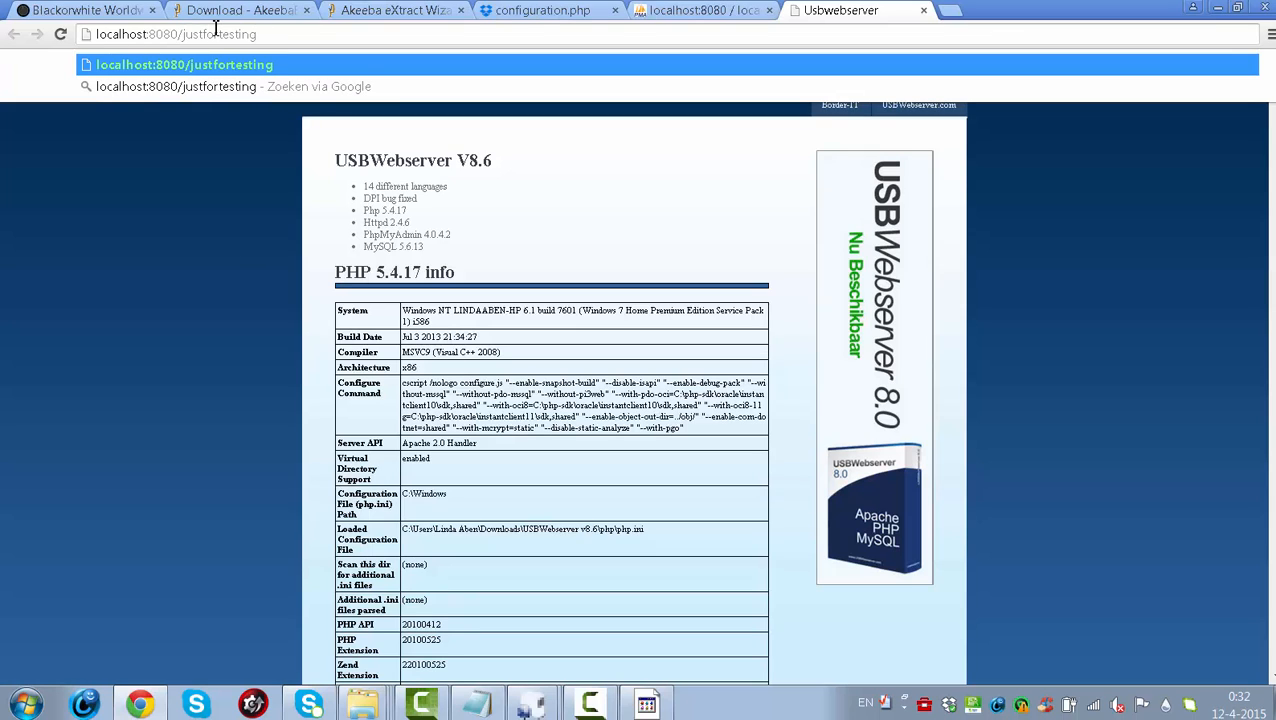
pyautogui.press('Return')
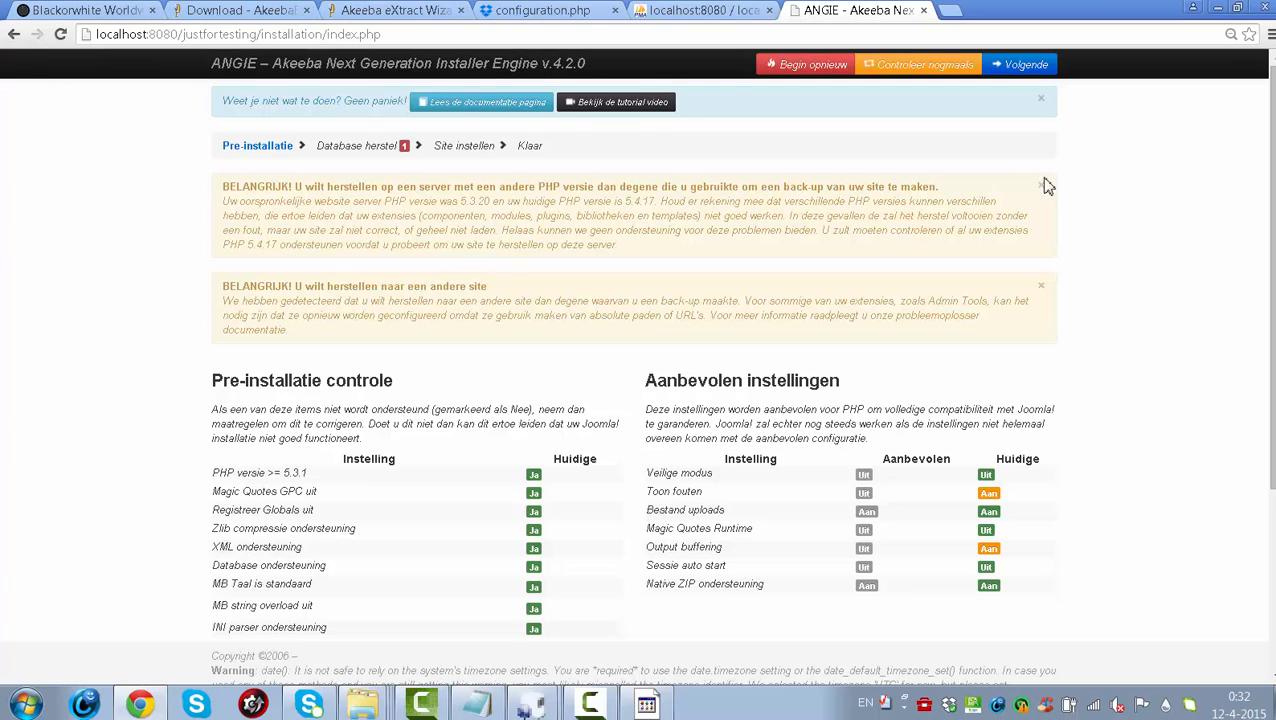
# - Advance ANGIE past the pre-installation check to the database restoration step
pyautogui.click(1036, 68)
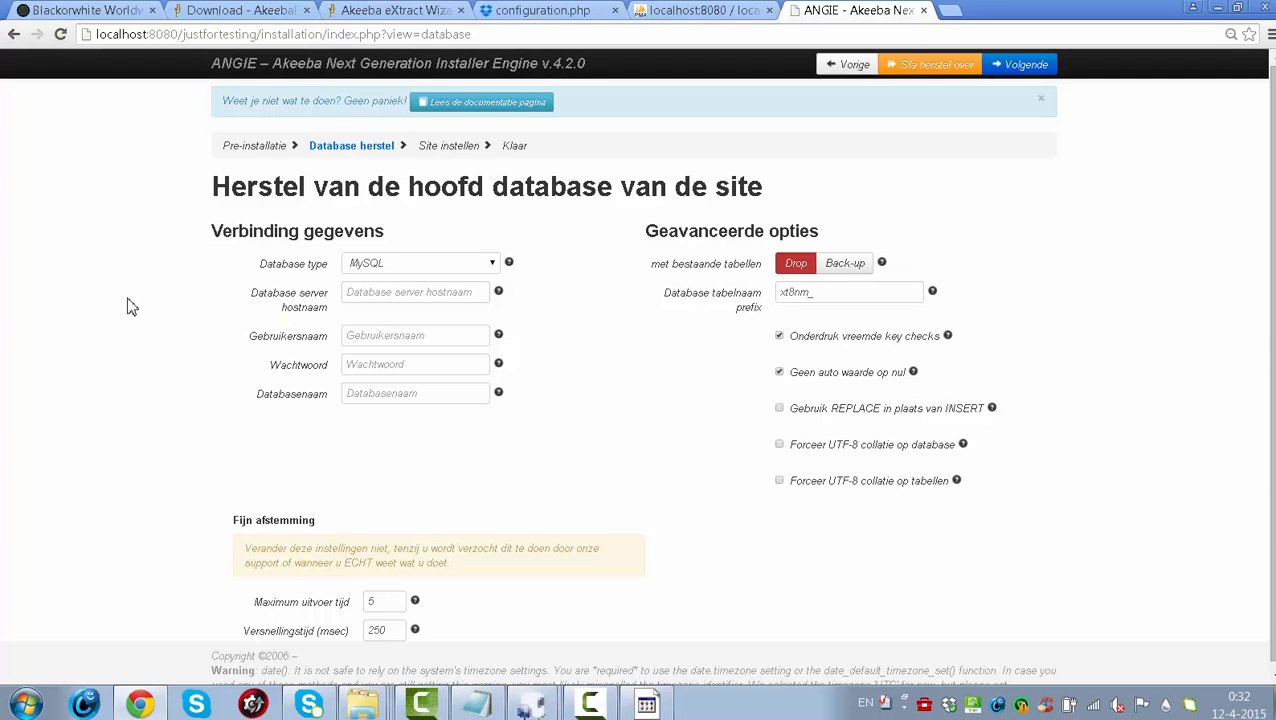
# - Enter localhost as the database server hostname and root as the username, then begin the password
pyautogui.click(406, 301)
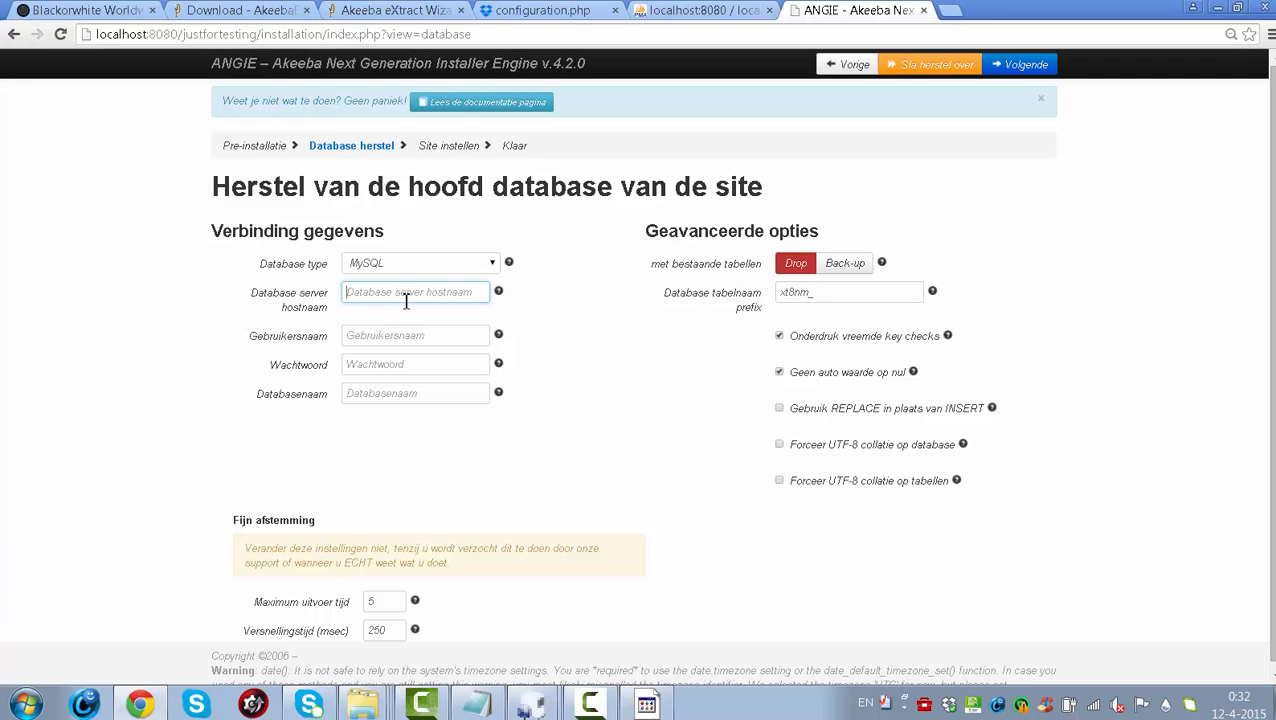
pyautogui.write('localhost')
pyautogui.click(428, 337)
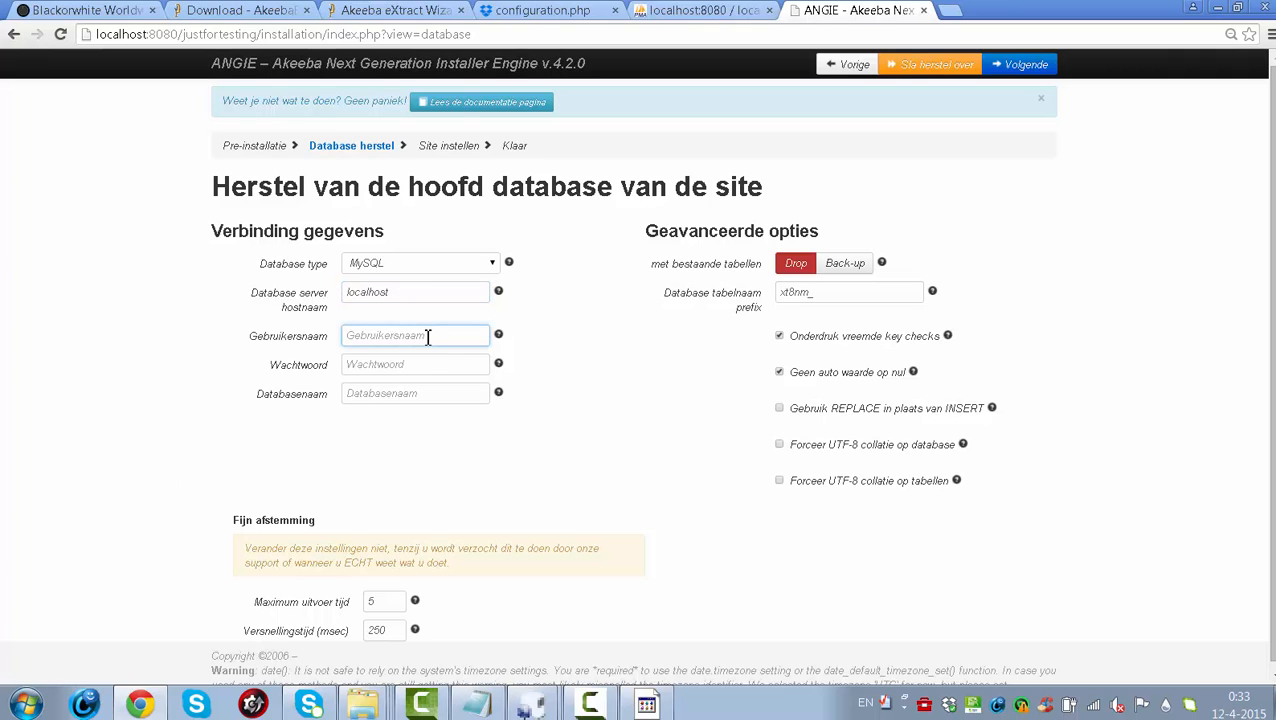
pyautogui.write('root')
pyautogui.click(396, 365)
pyautogui.write('r')
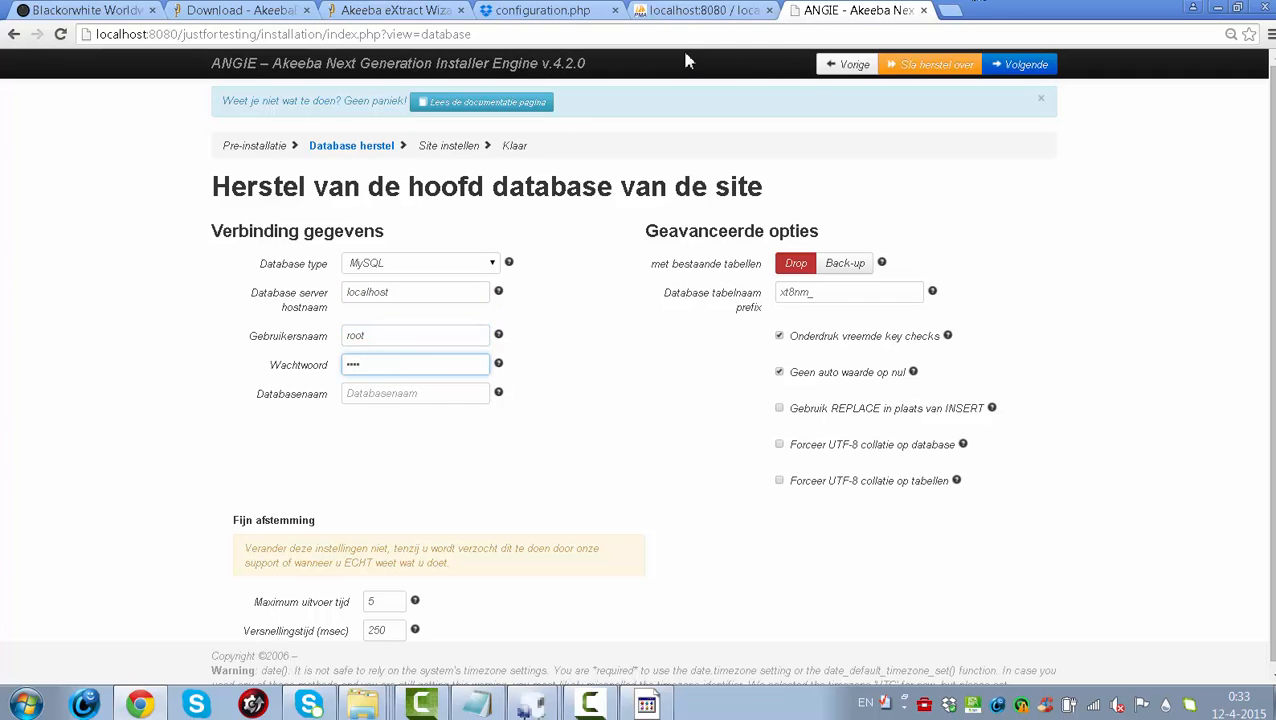
# - Note the server password in a blank Notepad document, then return to the database form
pyautogui.click(27, 706)
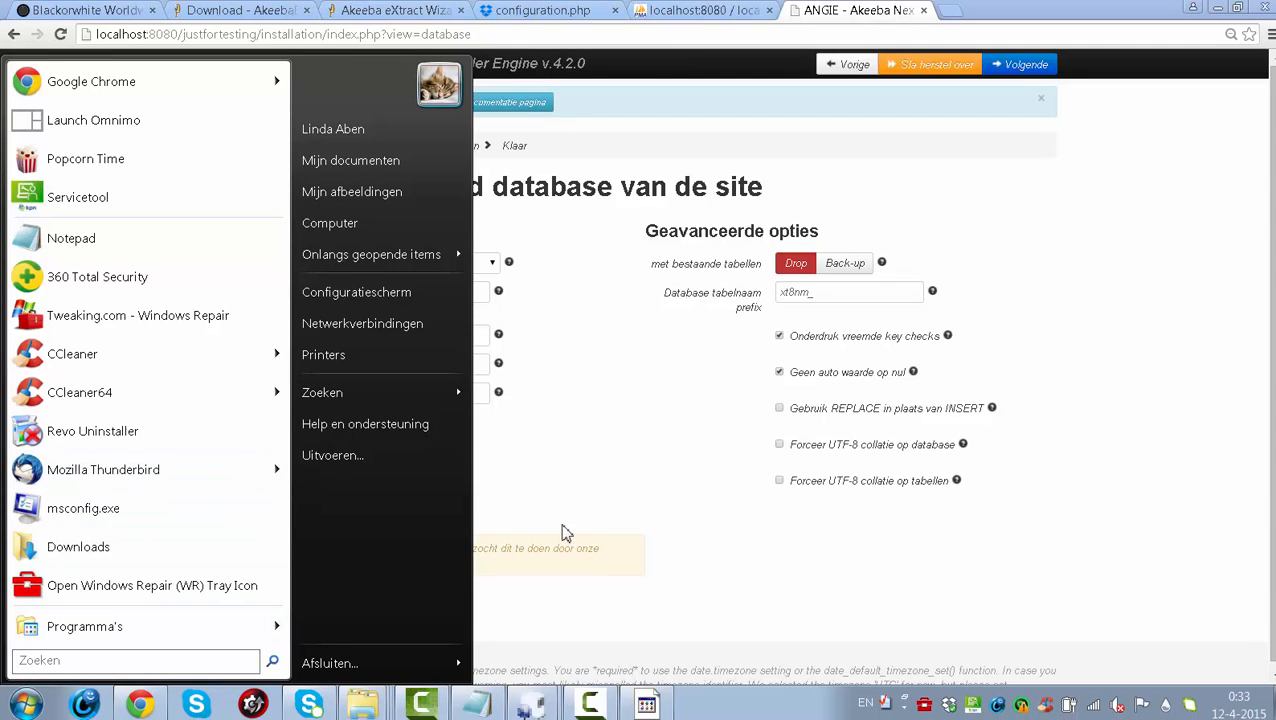
pyautogui.click(80, 238)
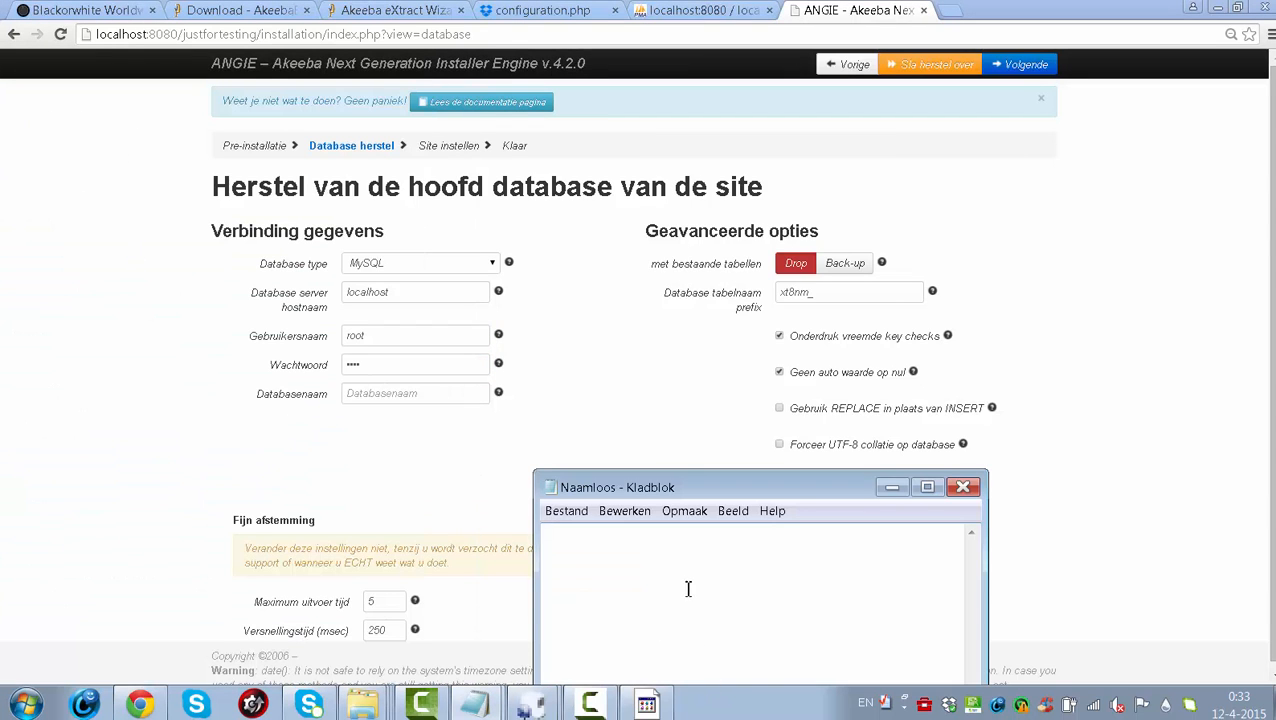
pyautogui.write('usbw')
pyautogui.click(422, 369)
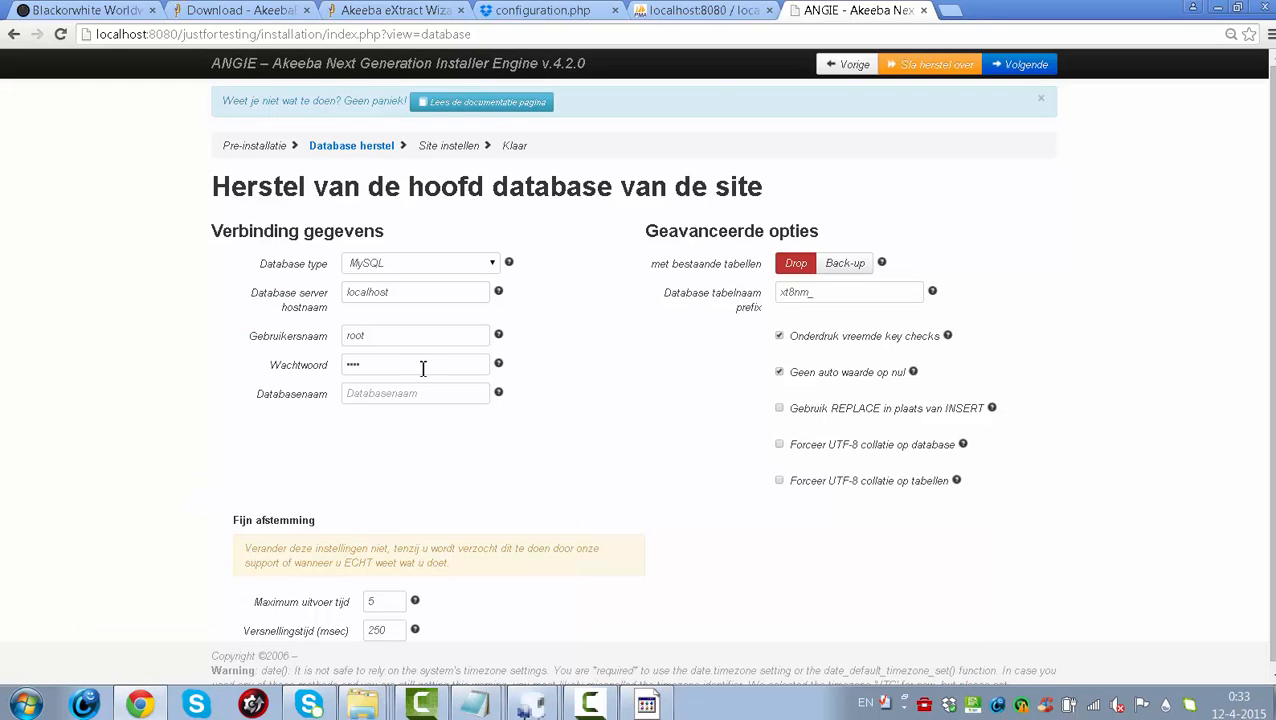
# - Verify the name in phpMyAdmin, enter database justfortest, and start the restore
pyautogui.click(393, 400)
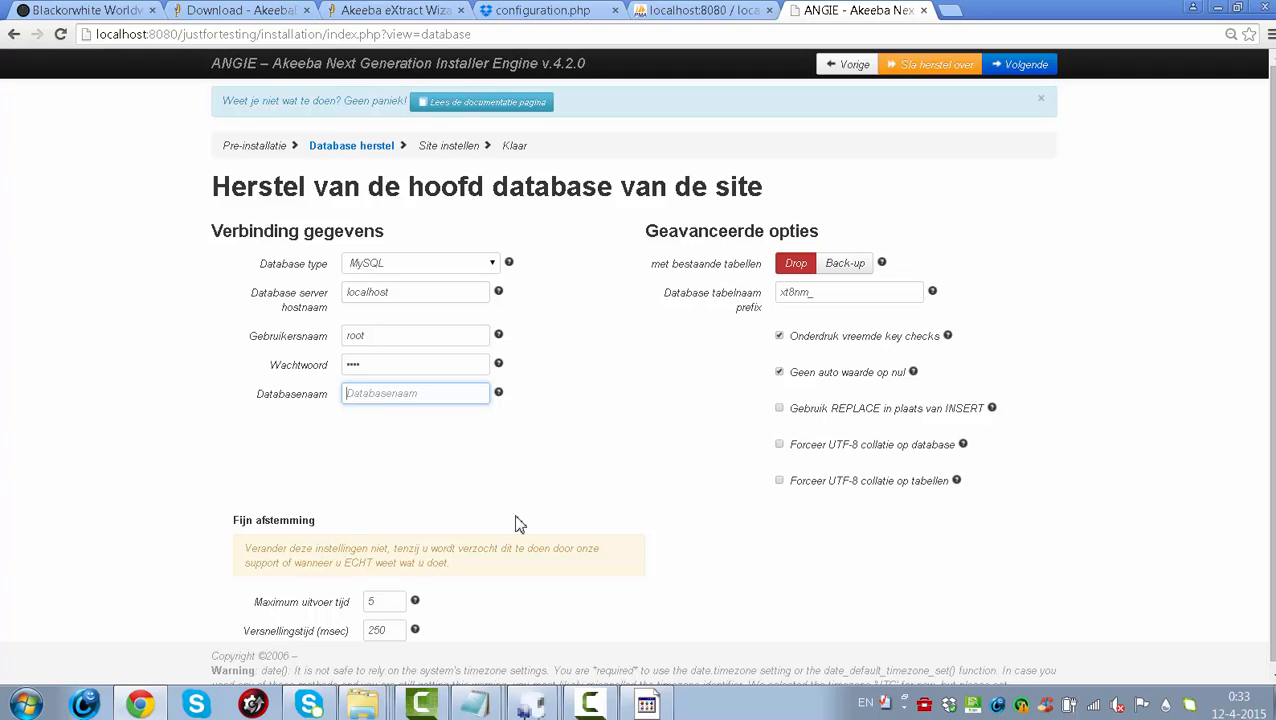
pyautogui.click(714, 12)
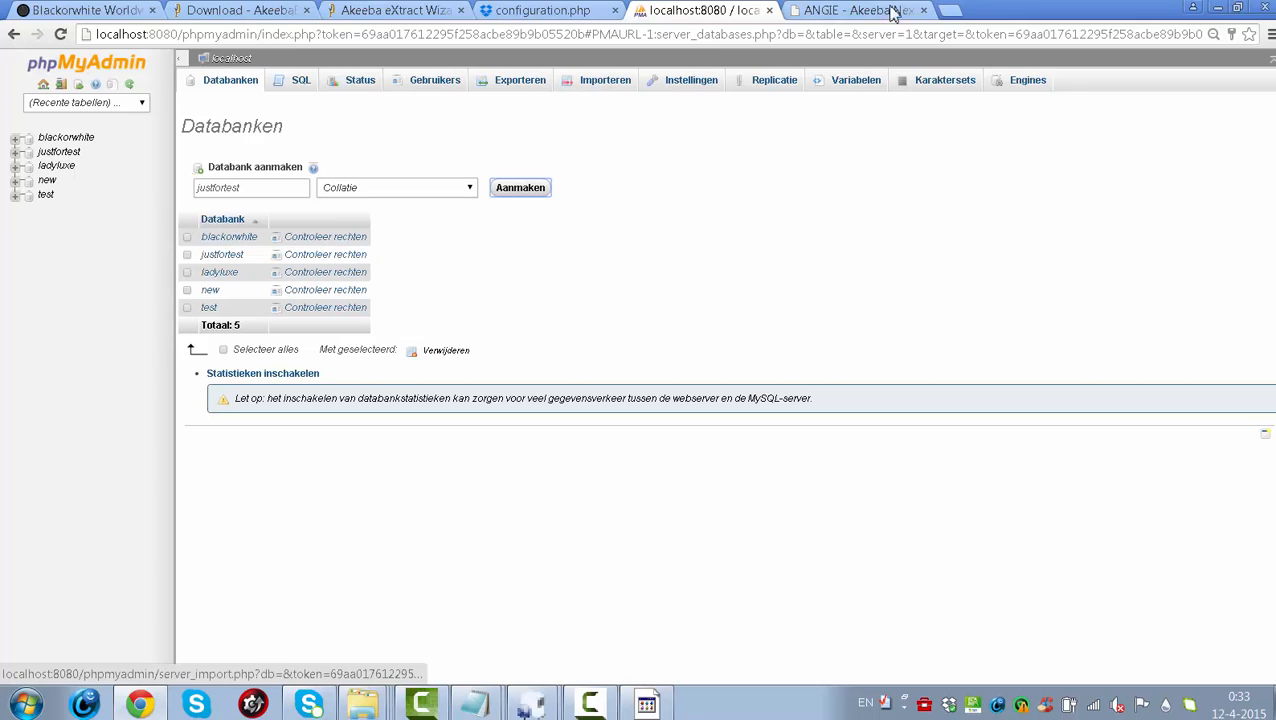
pyautogui.click(851, 11)
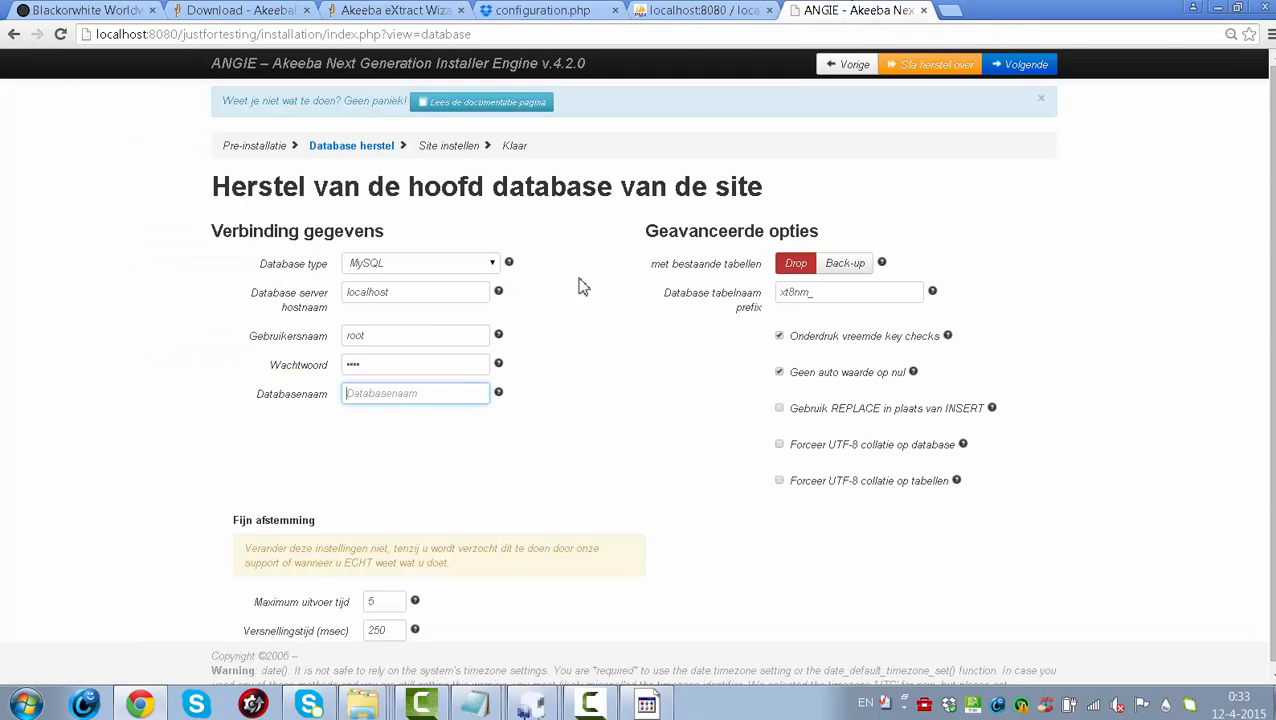
pyautogui.write('justfortest')
pyautogui.click(1045, 70)
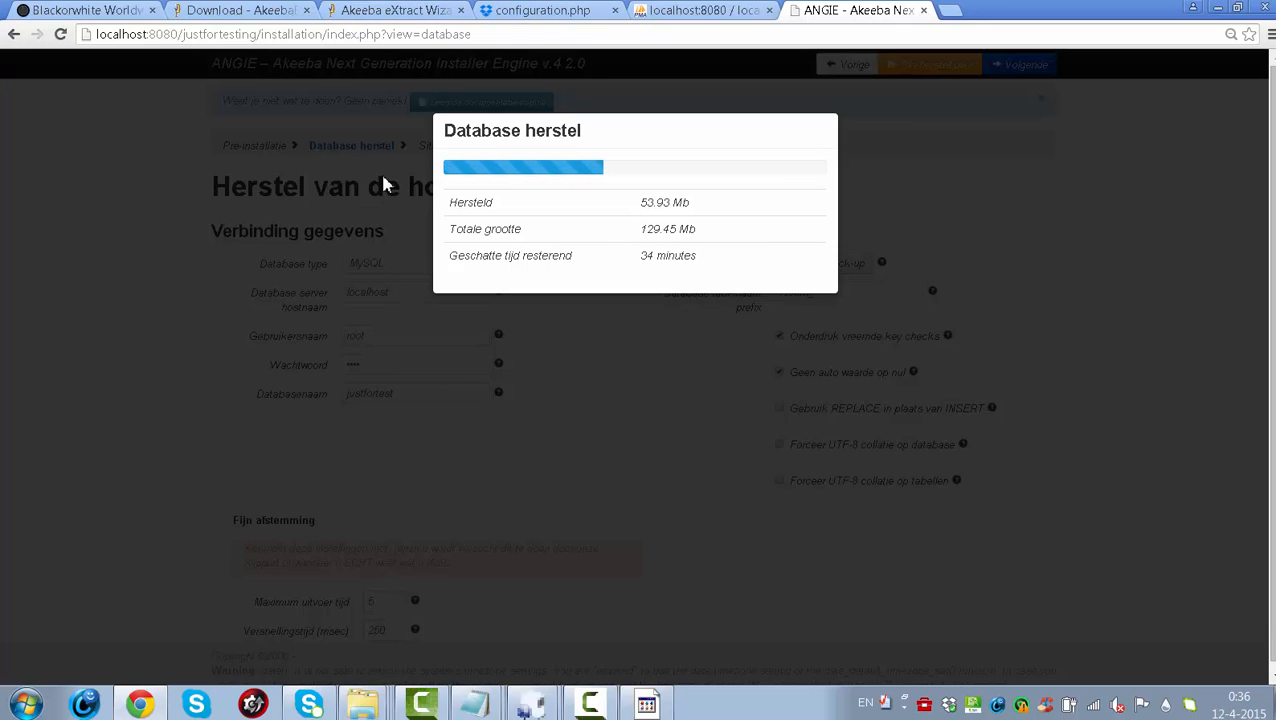
# - Switch to the Akeeba eXtract Wizard download page while the database restore keeps running
pyautogui.click(380, 10)
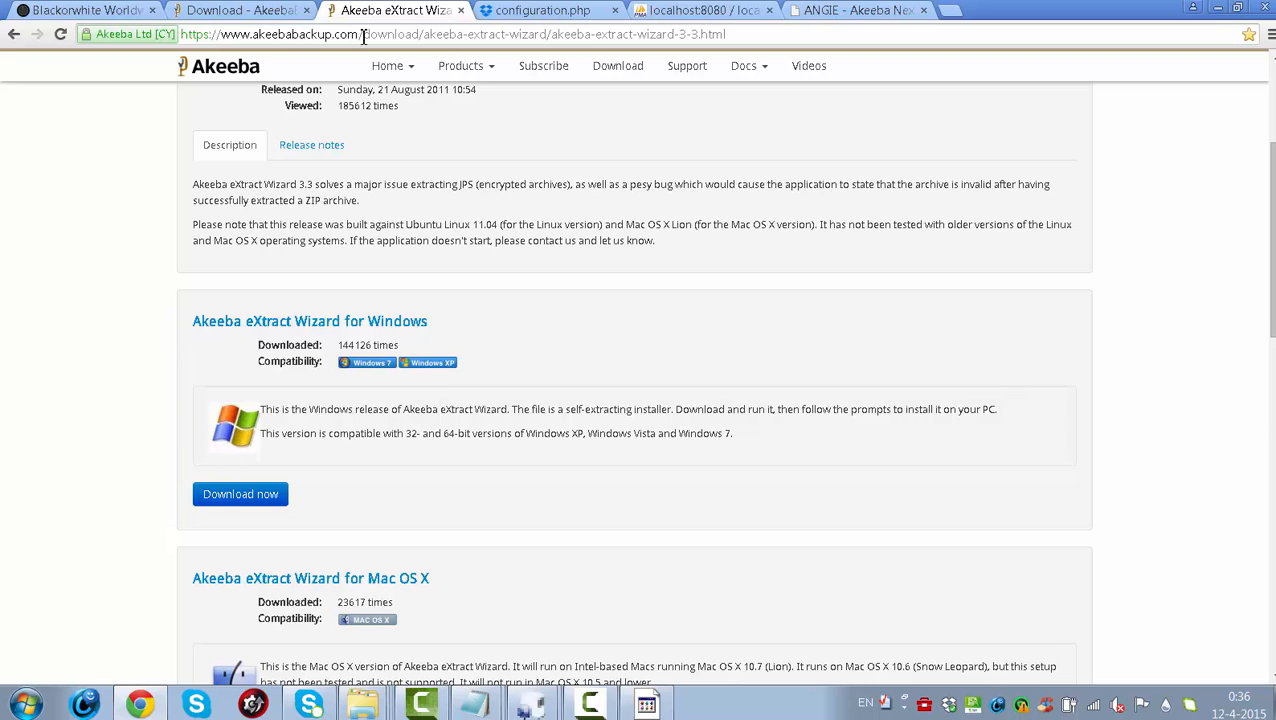
# - Trim the address to akeebabackup.com, scroll its home page, then return to the ANGIE restore tab
pyautogui.moveTo(368, 36); pyautogui.dragTo(780, 14)
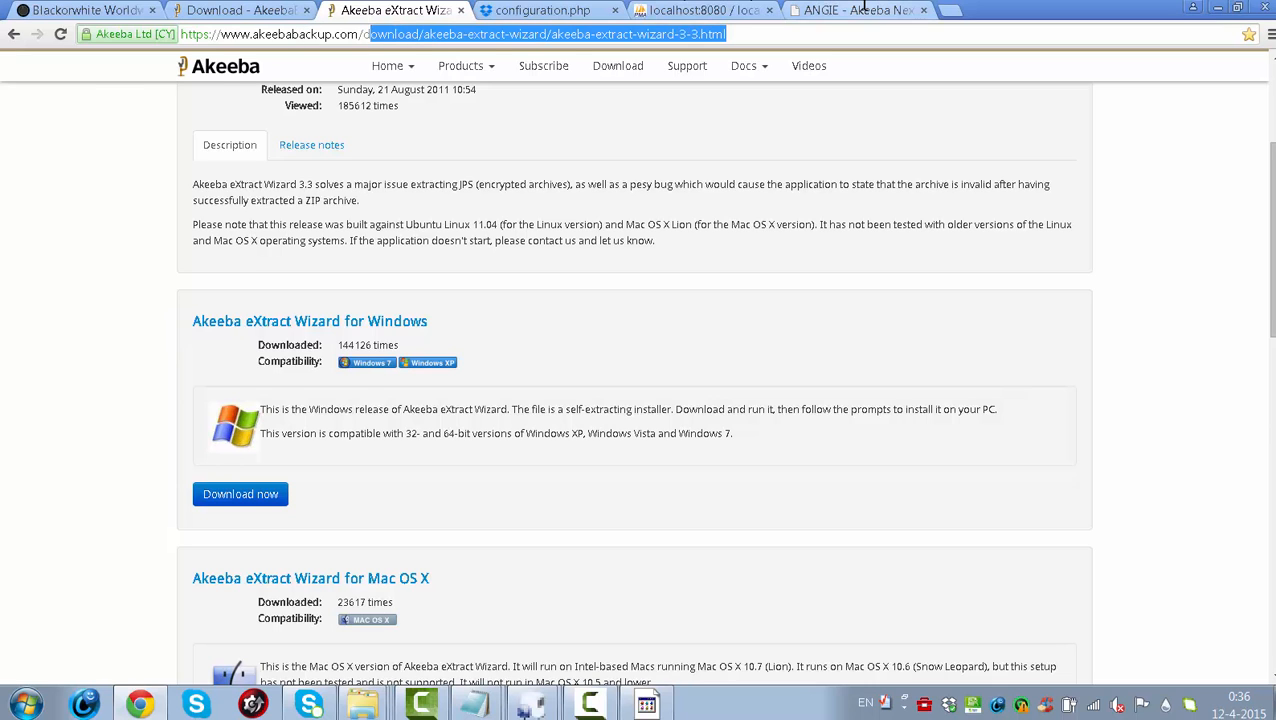
pyautogui.press('BackSpace')
pyautogui.press('Return')
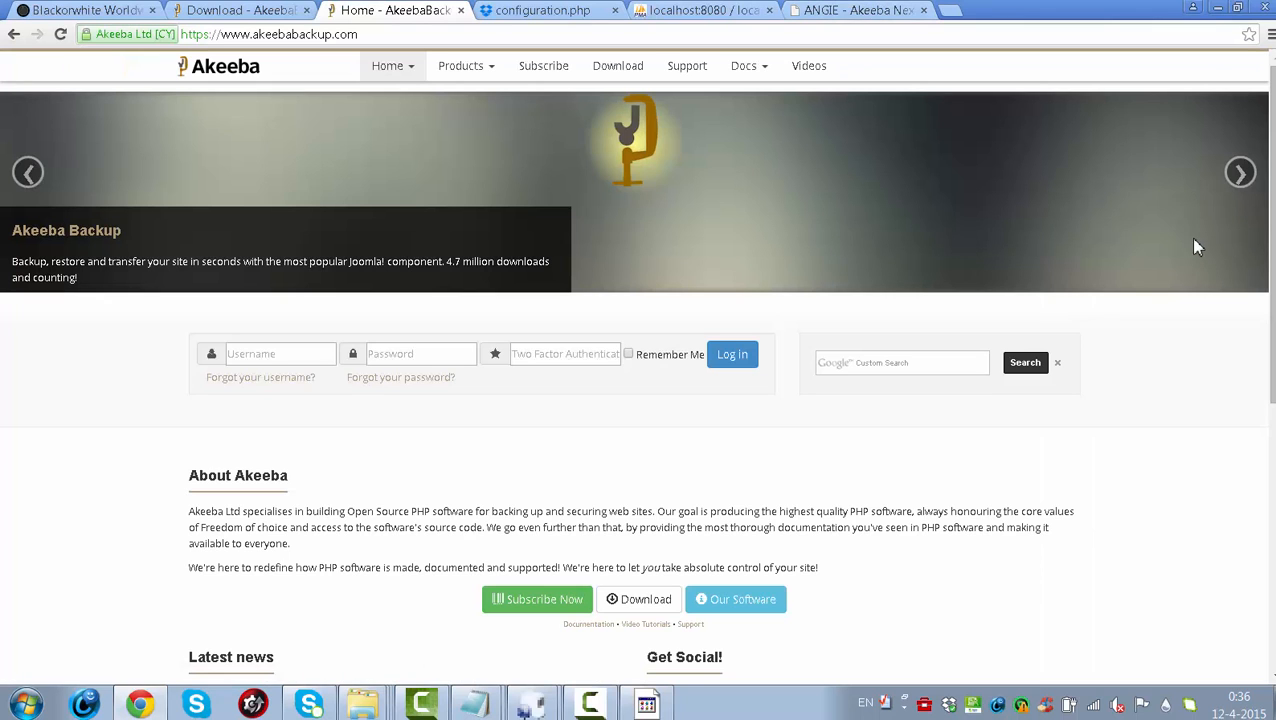
pyautogui.scroll(-3, 636, 380)
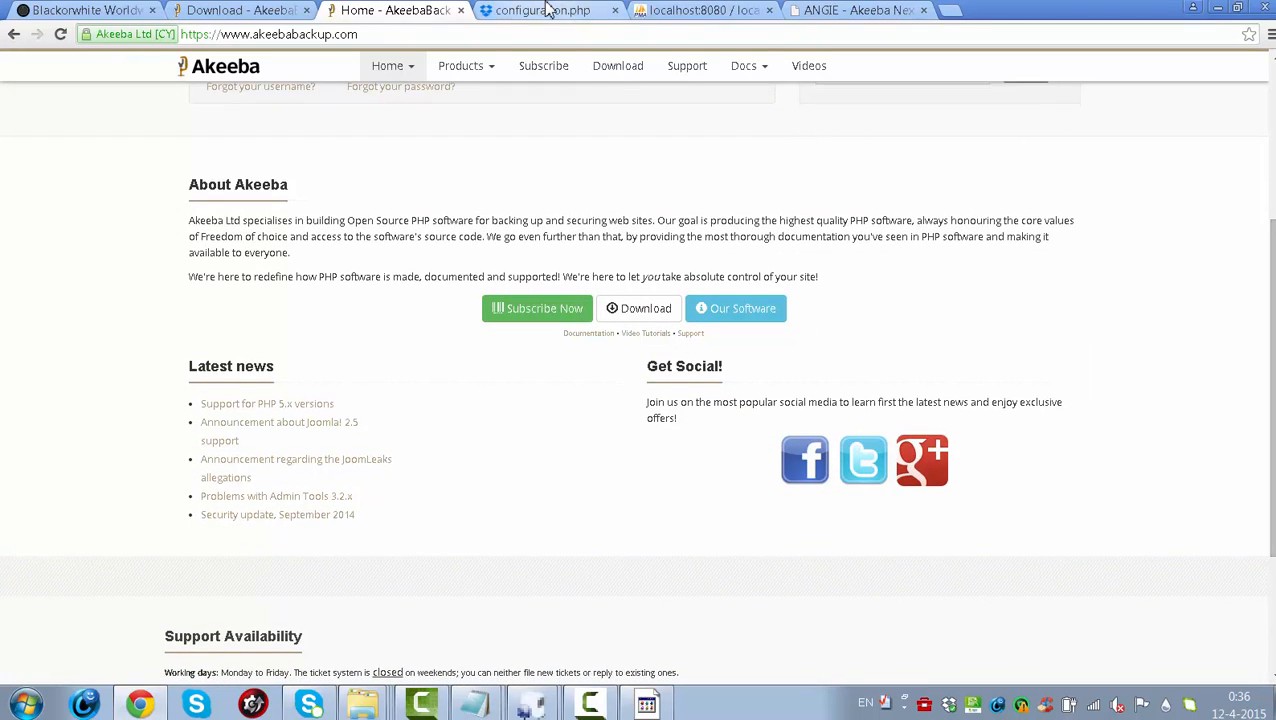
pyautogui.click(848, 12)
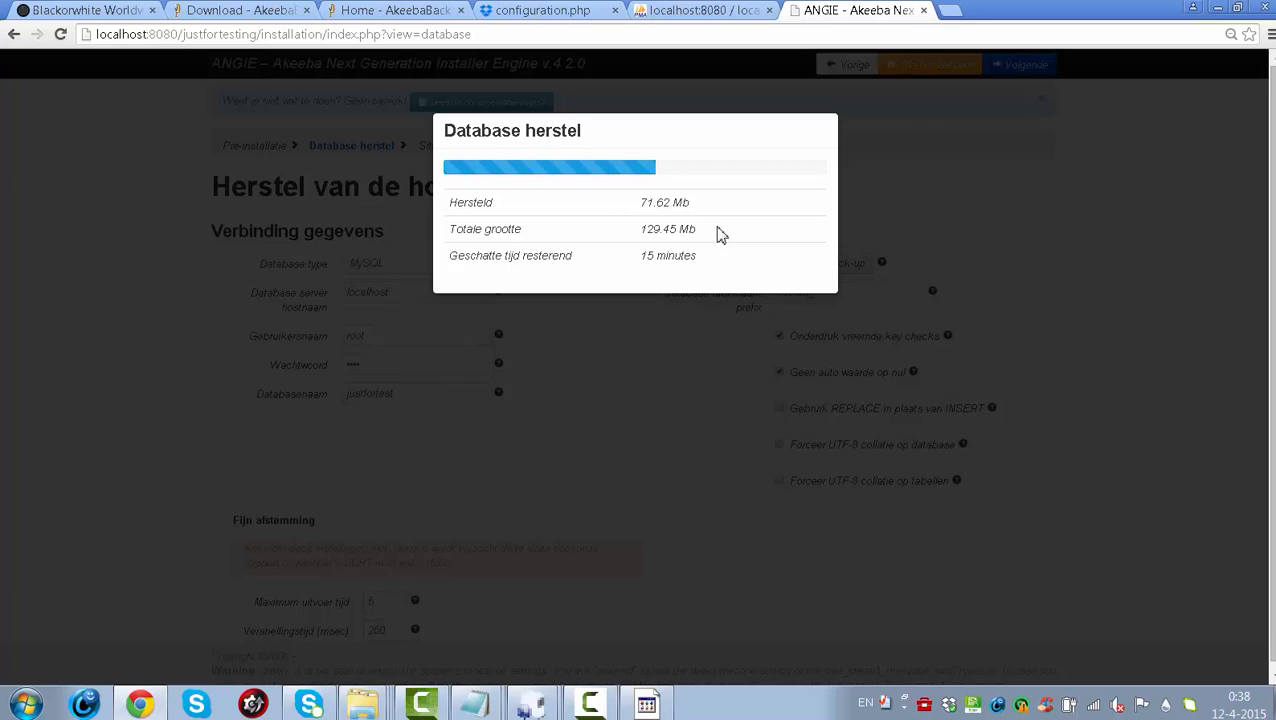
# - Close the scratch Notepad without saving and select the configuration.php Dropbox link in the other note
pyautogui.moveTo(475, 704)
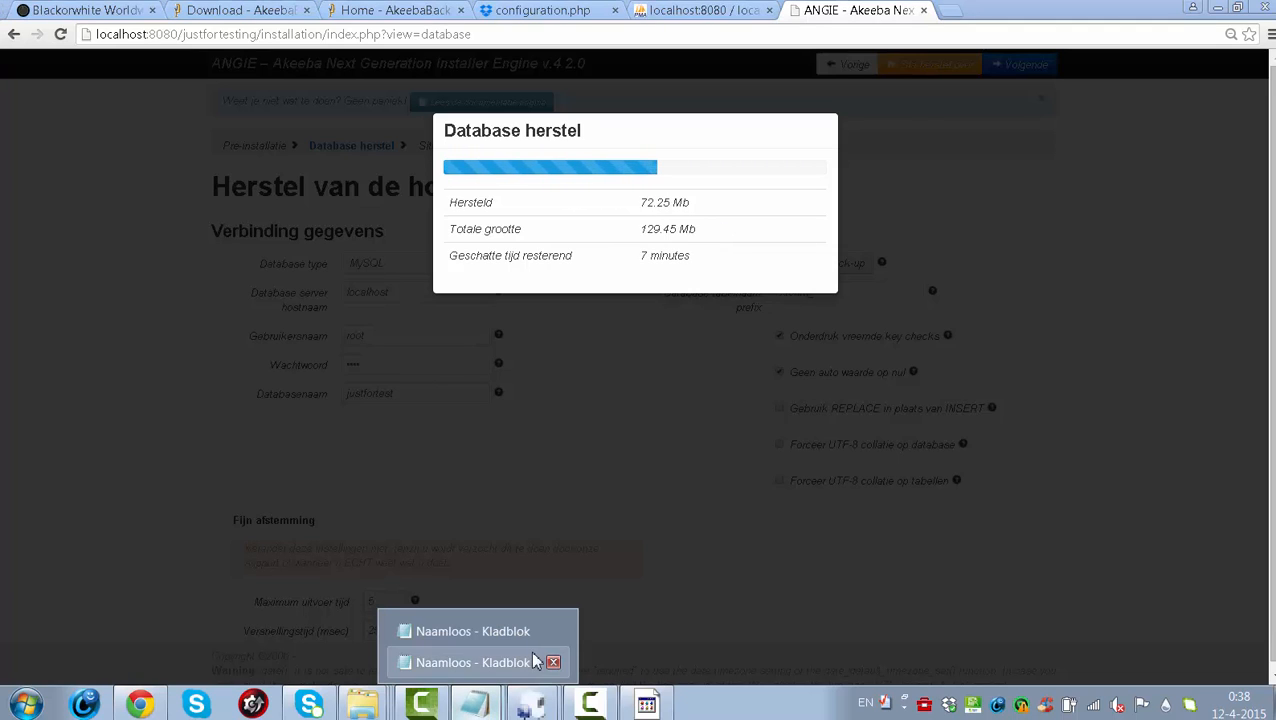
pyautogui.click(535, 662)
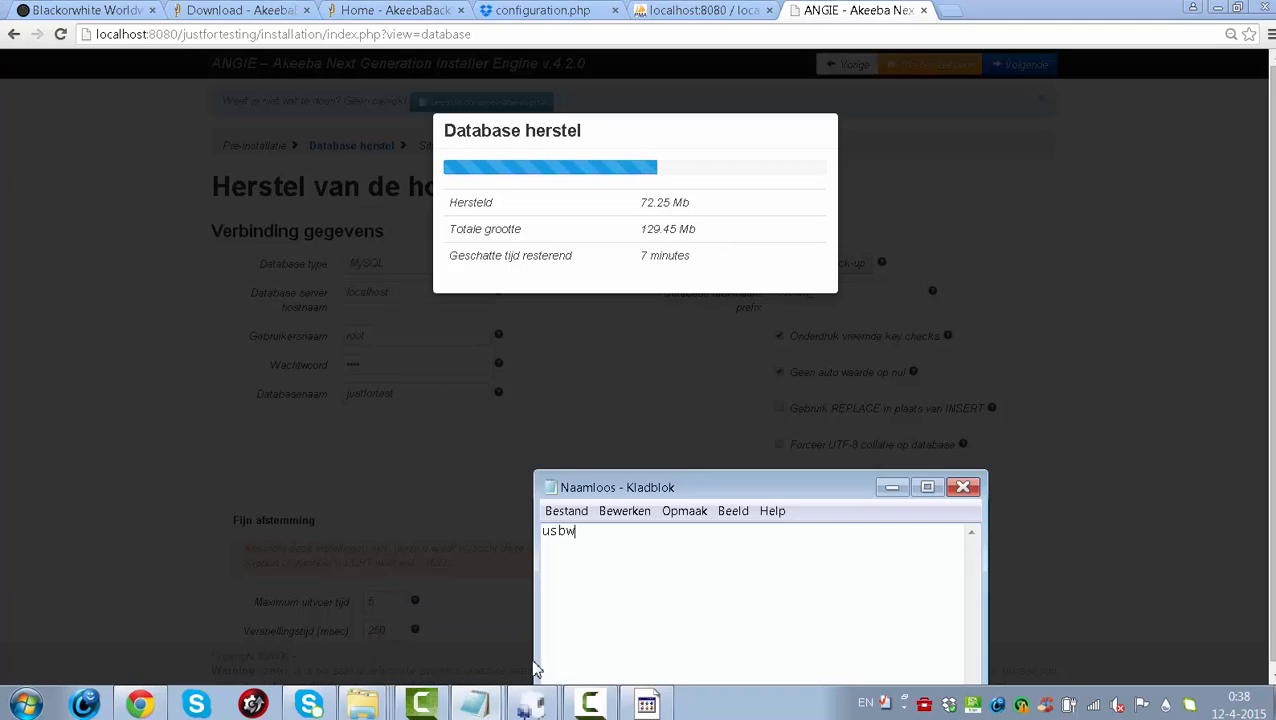
pyautogui.click(962, 490)
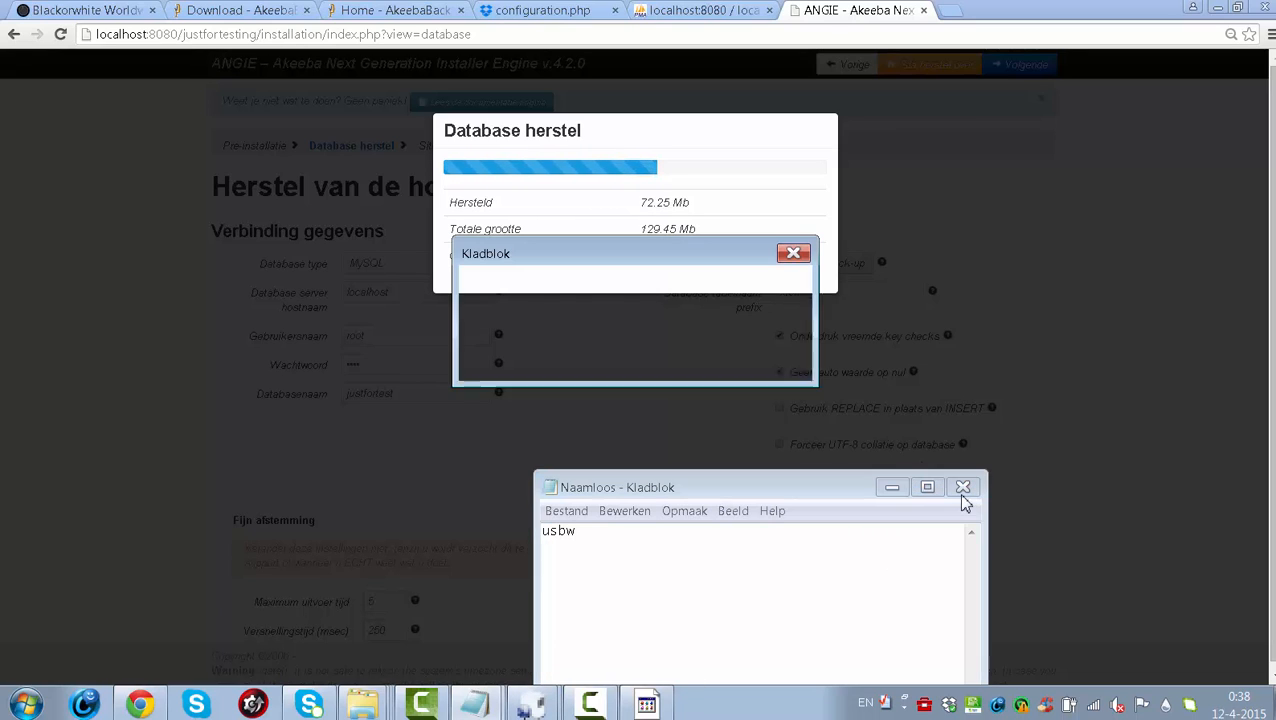
pyautogui.click(647, 365)
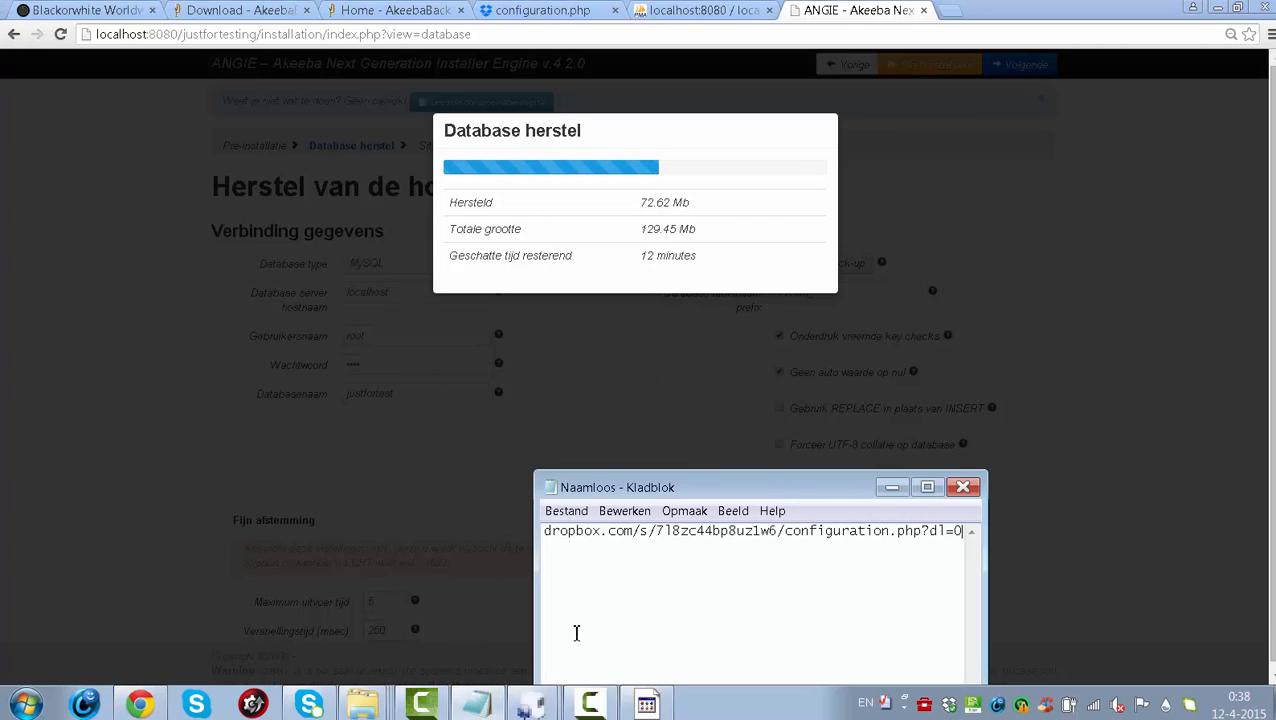
pyautogui.click(476, 704)
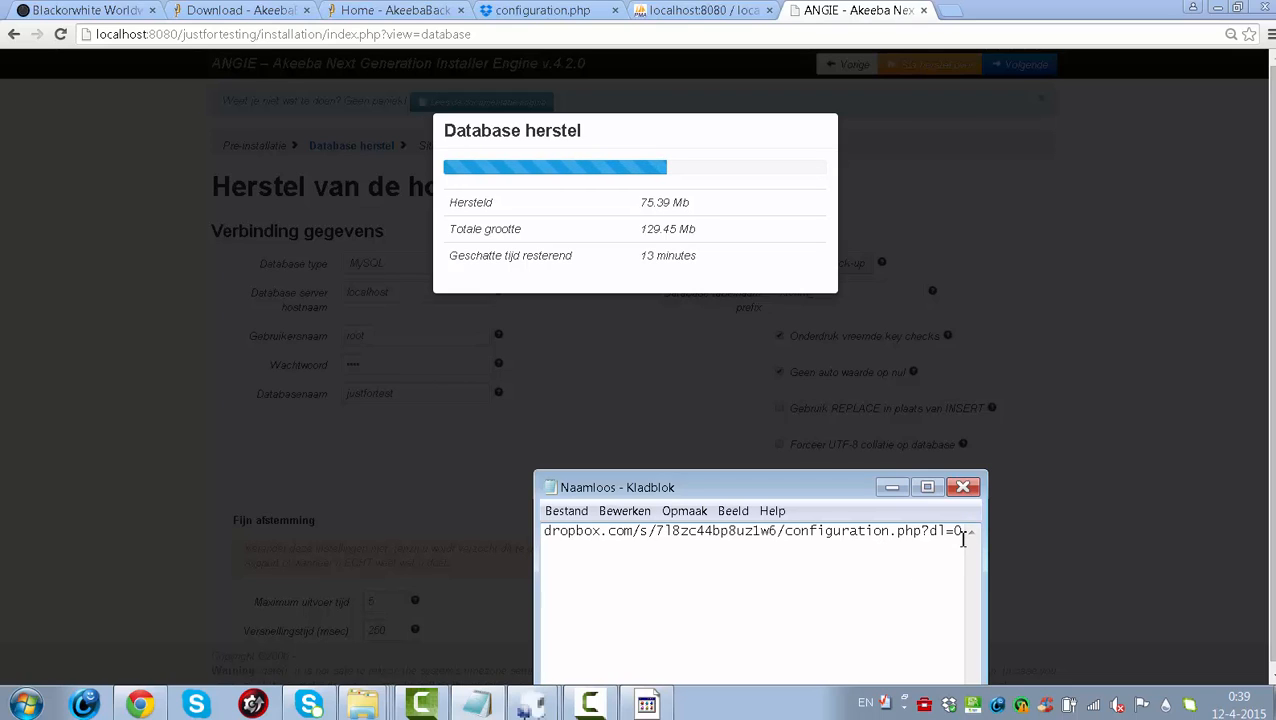
pyautogui.moveTo(962, 540); pyautogui.dragTo(686, 592)
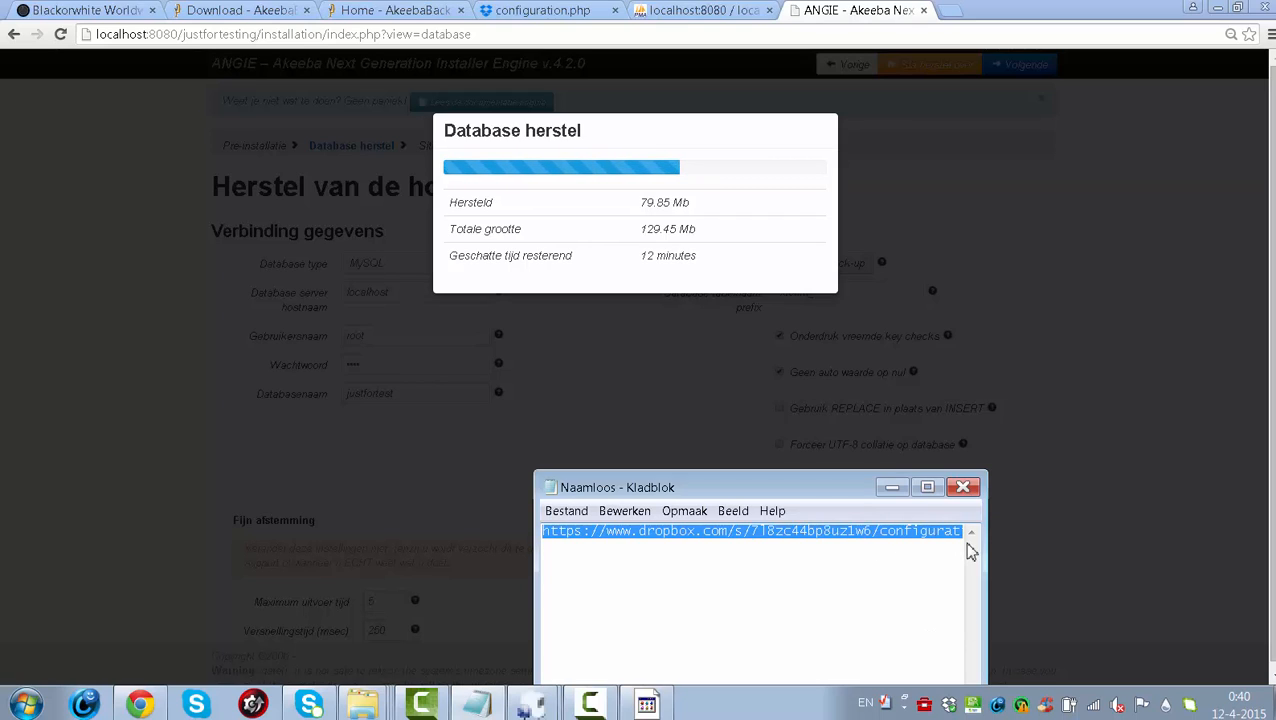
# - Deselect the Dropbox link and minimize Notepad to reveal the restore at 85.44 of 129.45 Mb
pyautogui.click(731, 571)
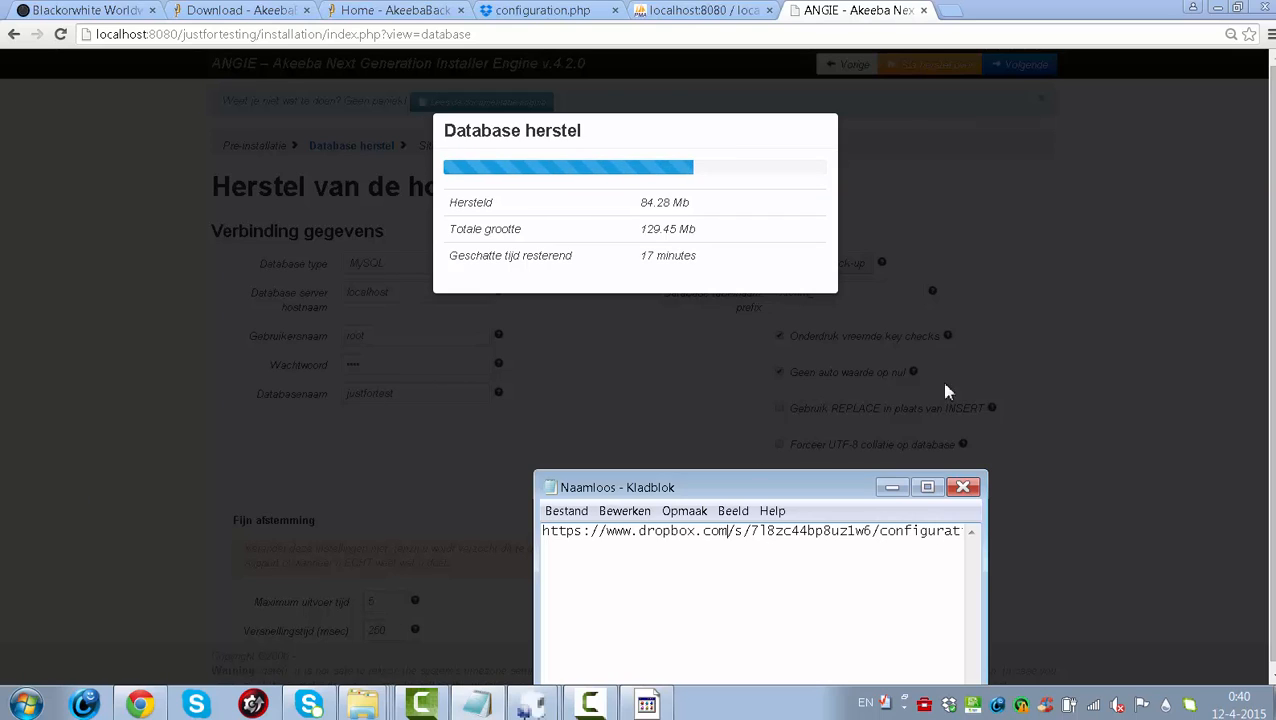
pyautogui.click(891, 488)
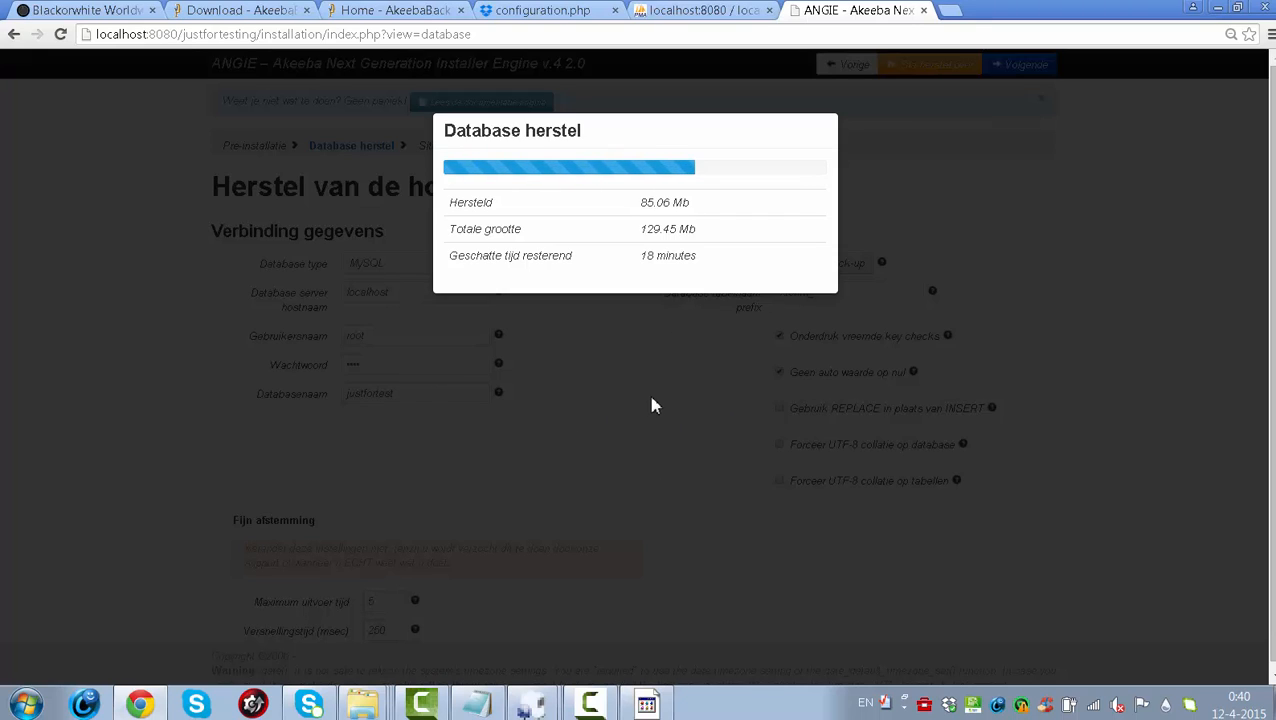
# - In localhost phpMyAdmin, open the Gebruikers overview and begin adding a new user account
pyautogui.click(703, 10)
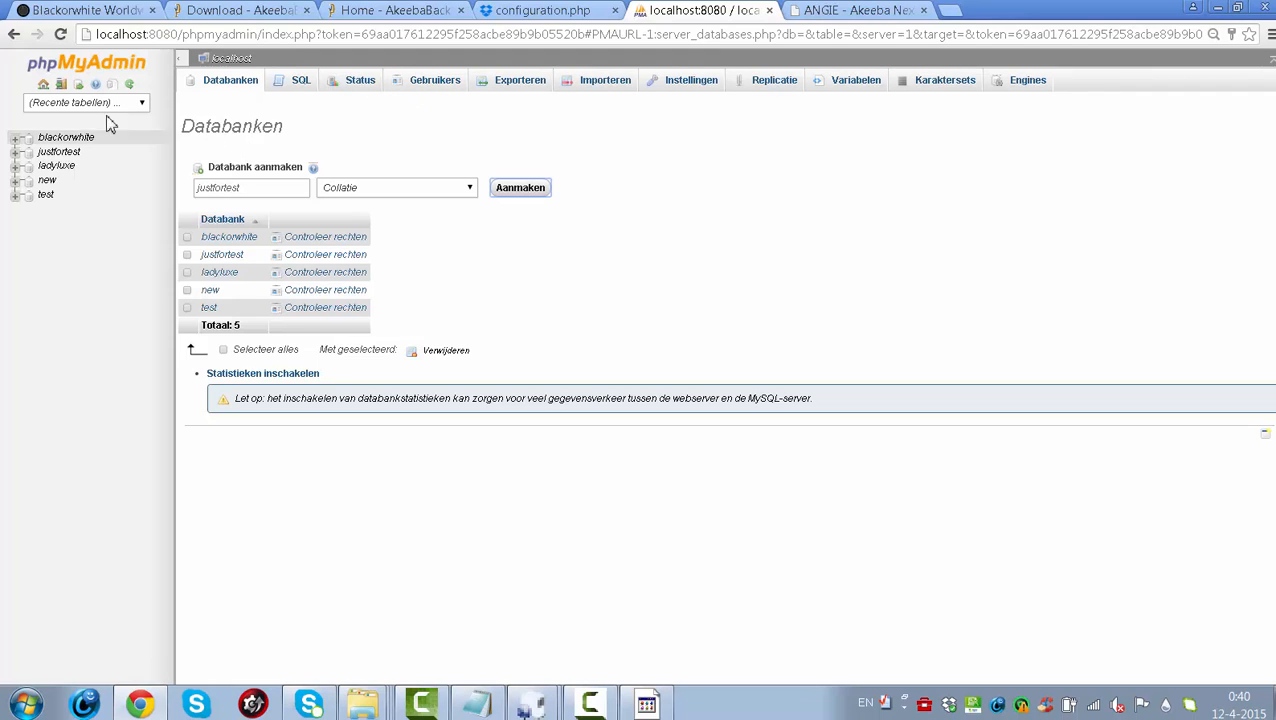
pyautogui.click(422, 88)
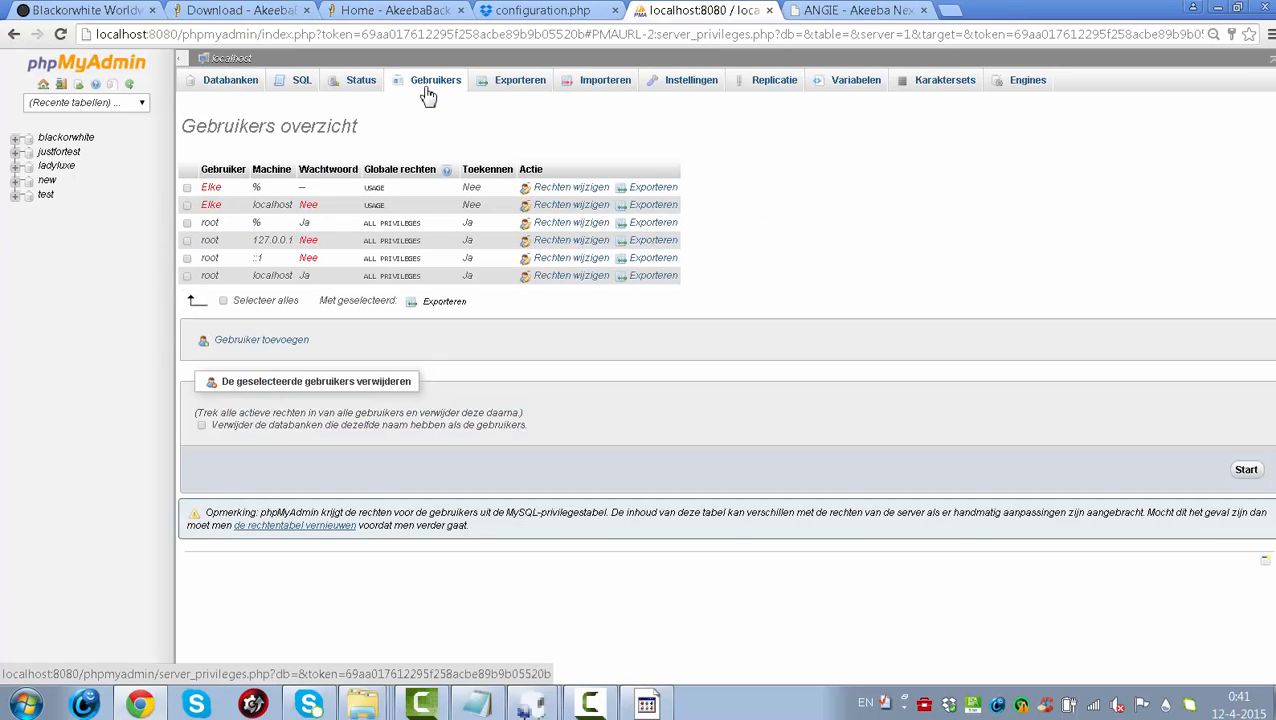
pyautogui.click(269, 346)
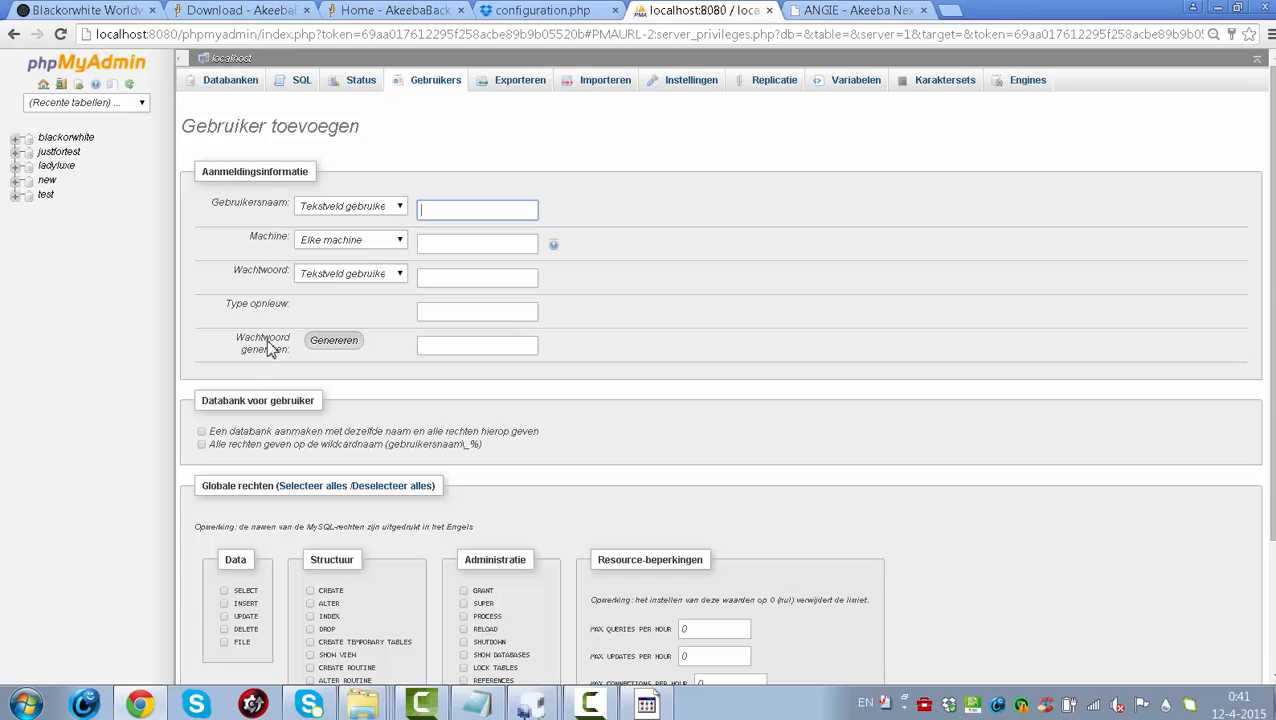
# - Enter justfortest as Gebruikersnaam and fill both password fields with a generated password
pyautogui.write('justfortest')
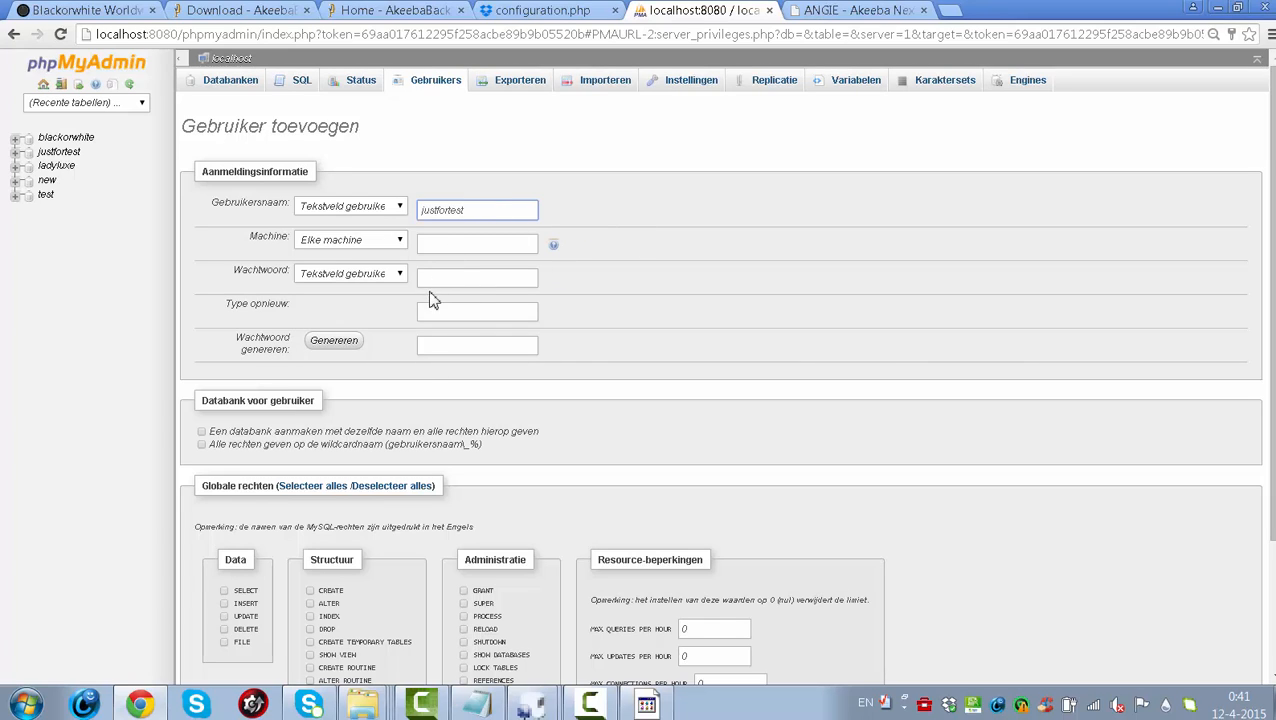
pyautogui.click(453, 281)
pyautogui.write('***********')
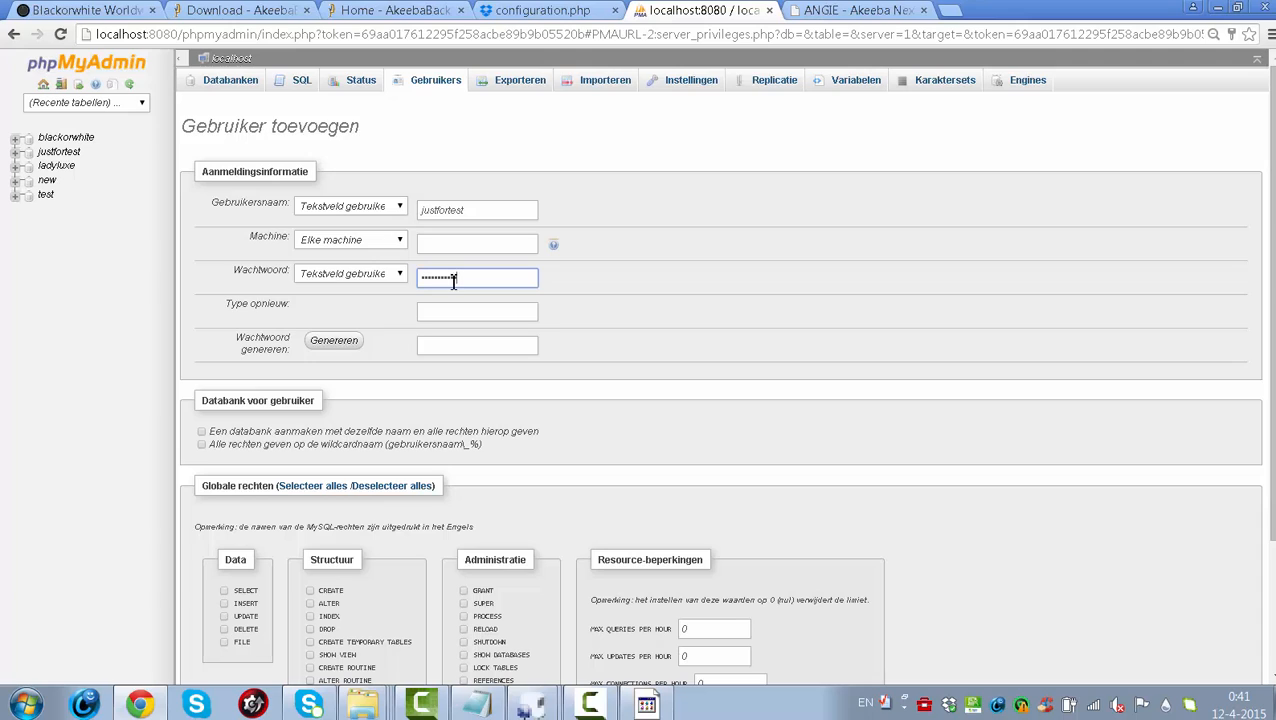
pyautogui.click(451, 305)
pyautogui.write('***********')
pyautogui.click(366, 345)
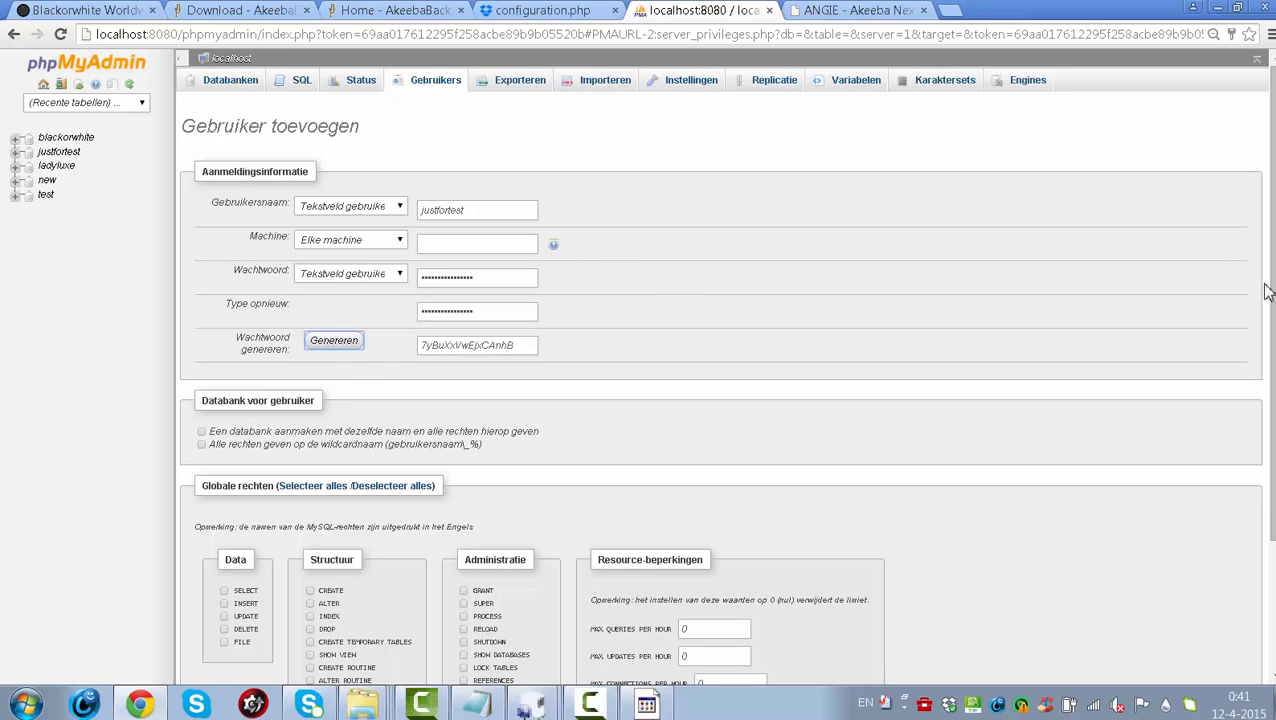
pyautogui.moveTo(1272, 290); pyautogui.dragTo(1272, 418)
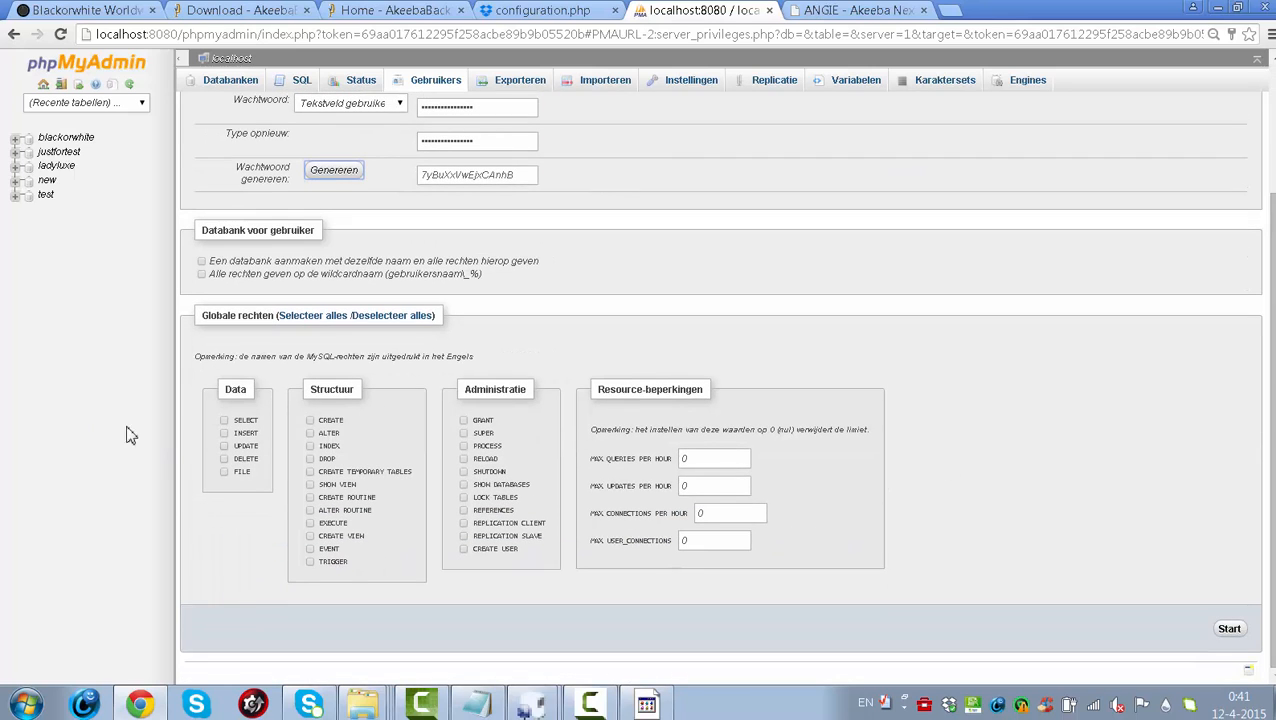
# - Tick all Data privileges (SELECT to FILE) and all Structuur privileges (CREATE to TRIGGER)
pyautogui.click(224, 421)
pyautogui.click(224, 433)
pyautogui.click(224, 446)
pyautogui.click(224, 459)
pyautogui.click(224, 472)
pyautogui.click(310, 421)
pyautogui.click(310, 433)
pyautogui.click(310, 446)
pyautogui.click(310, 459)
pyautogui.click(310, 472)
pyautogui.click(310, 485)
pyautogui.click(310, 498)
pyautogui.click(310, 510)
pyautogui.click(310, 523)
pyautogui.click(310, 537)
pyautogui.click(310, 549)
pyautogui.click(310, 562)
# - Tick all Administratie privileges (GRANT to REPLICATION CLIENT) and create the justfortest user
pyautogui.click(464, 420)
pyautogui.click(464, 433)
pyautogui.click(464, 446)
pyautogui.click(464, 459)
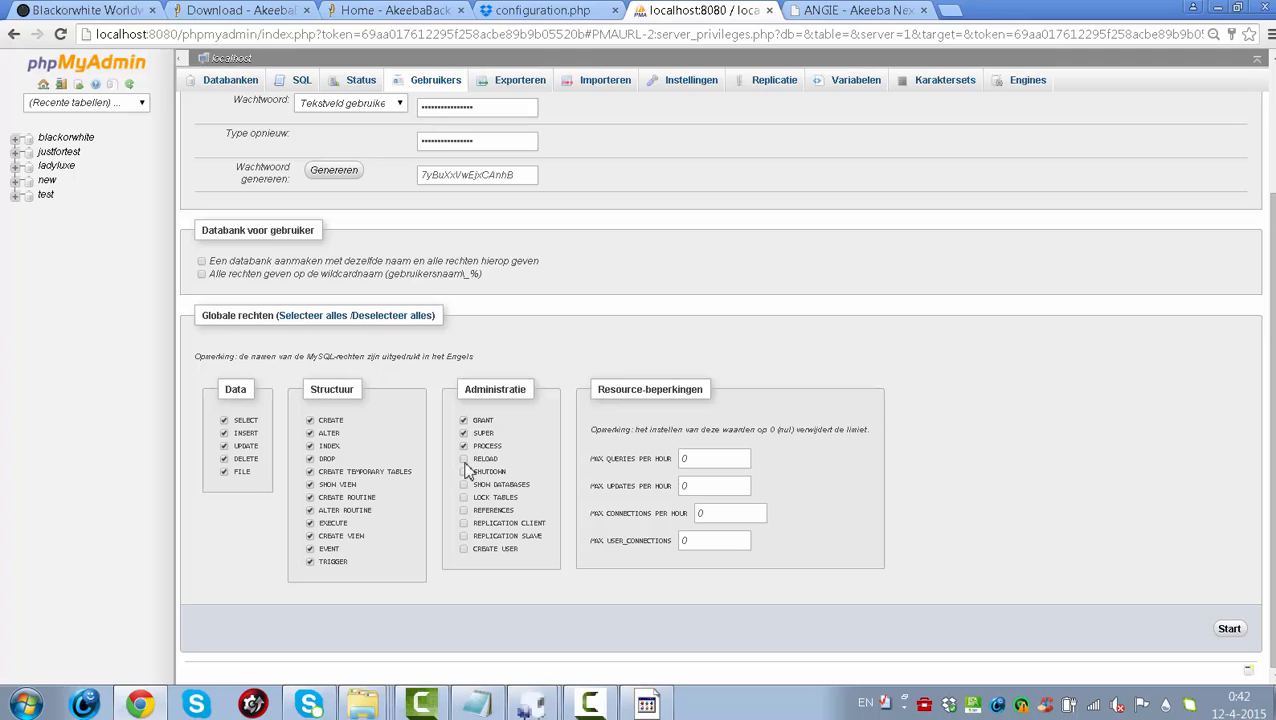
pyautogui.click(464, 472)
pyautogui.click(464, 485)
pyautogui.click(464, 498)
pyautogui.click(464, 511)
pyautogui.click(464, 524)
pyautogui.click(1230, 630)
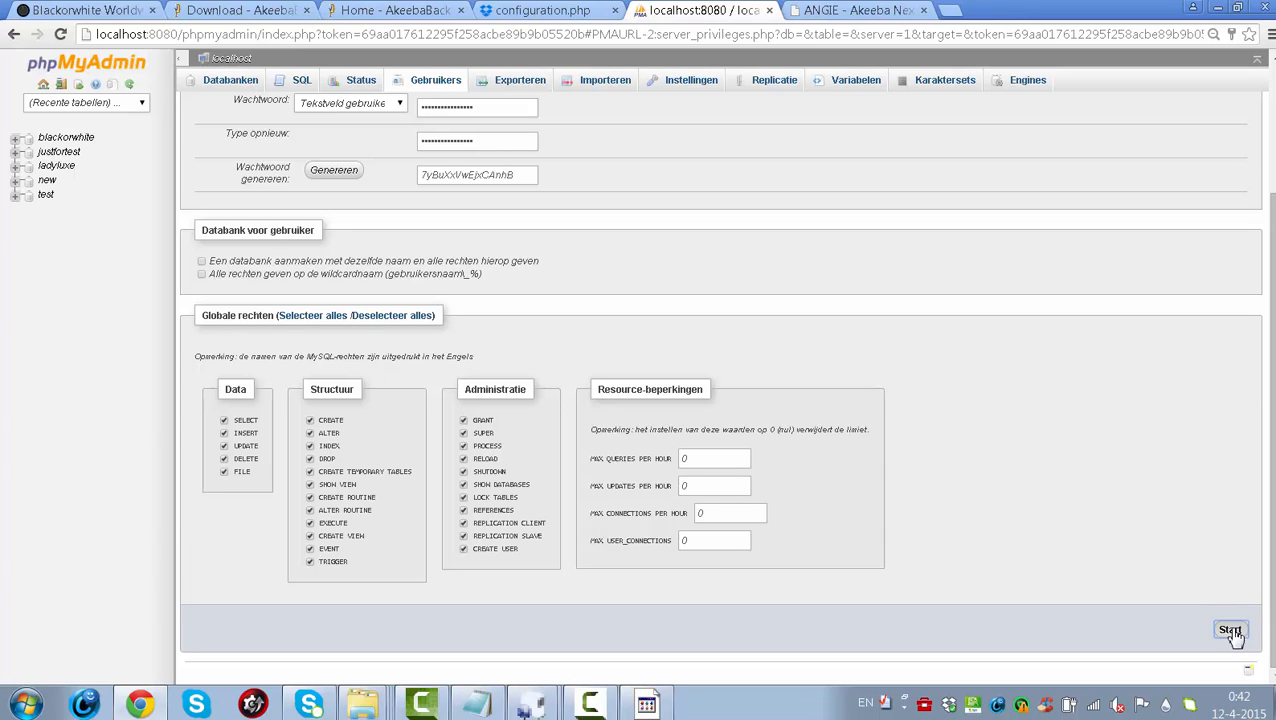
pyautogui.click(1230, 630)
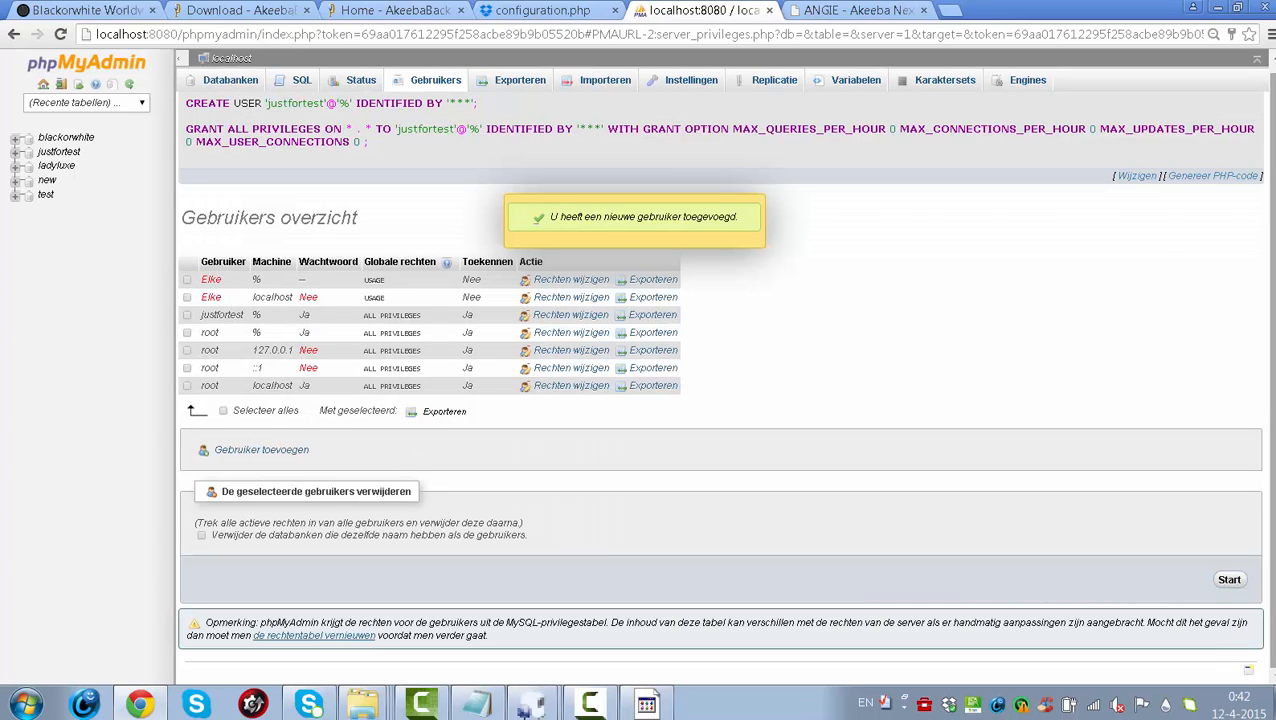
# - Open another Gebruiker toevoegen form, tick then untick the wildcard database option, and go back
pyautogui.click(288, 452)
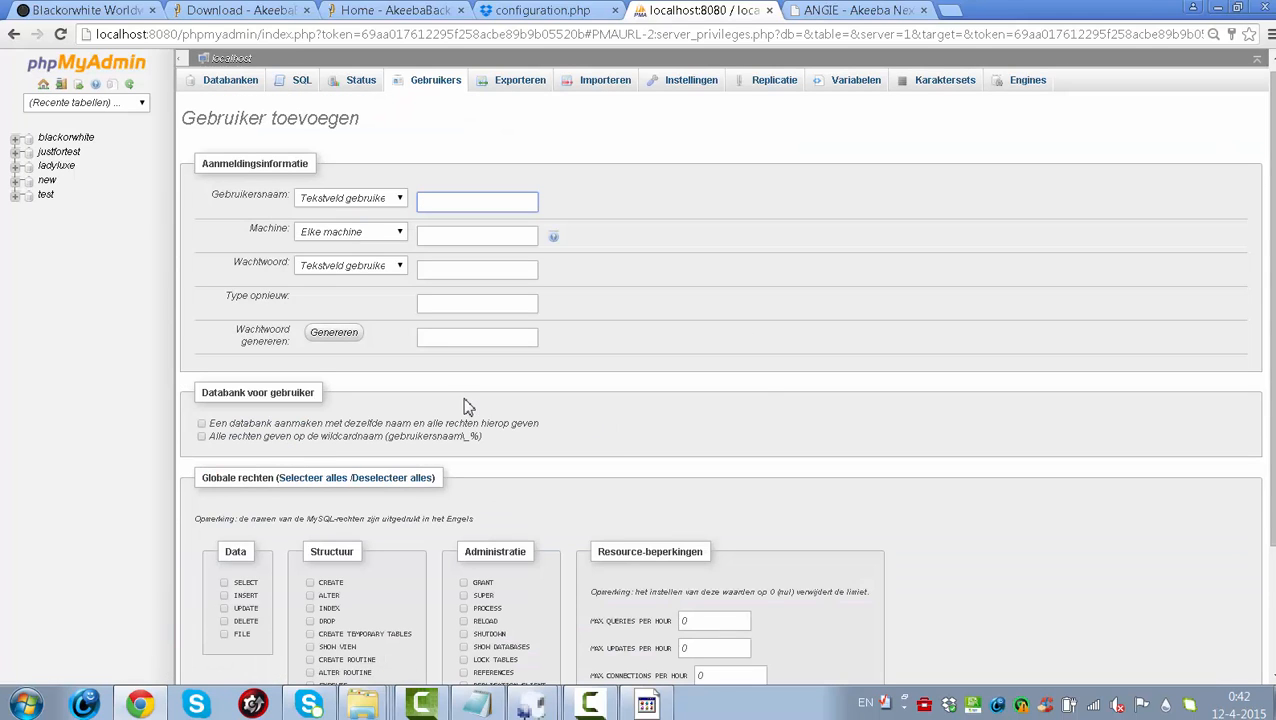
pyautogui.click(202, 437)
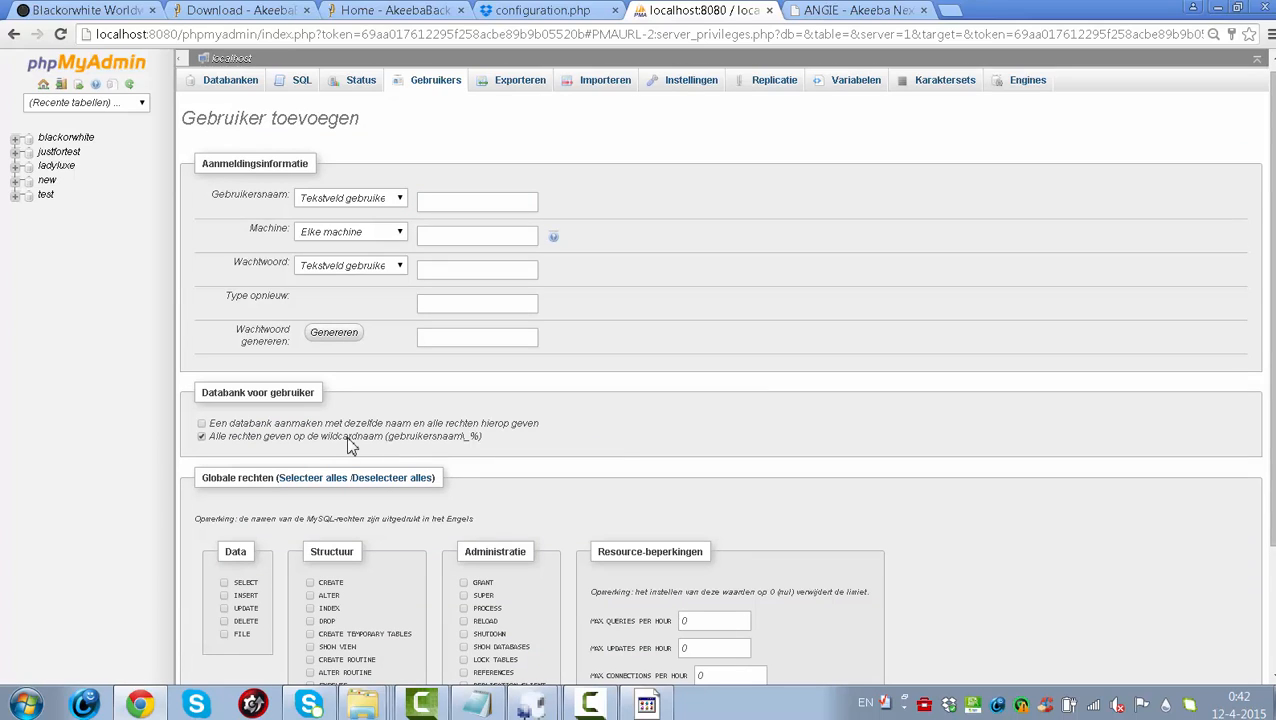
pyautogui.click(202, 439)
pyautogui.click(12, 36)
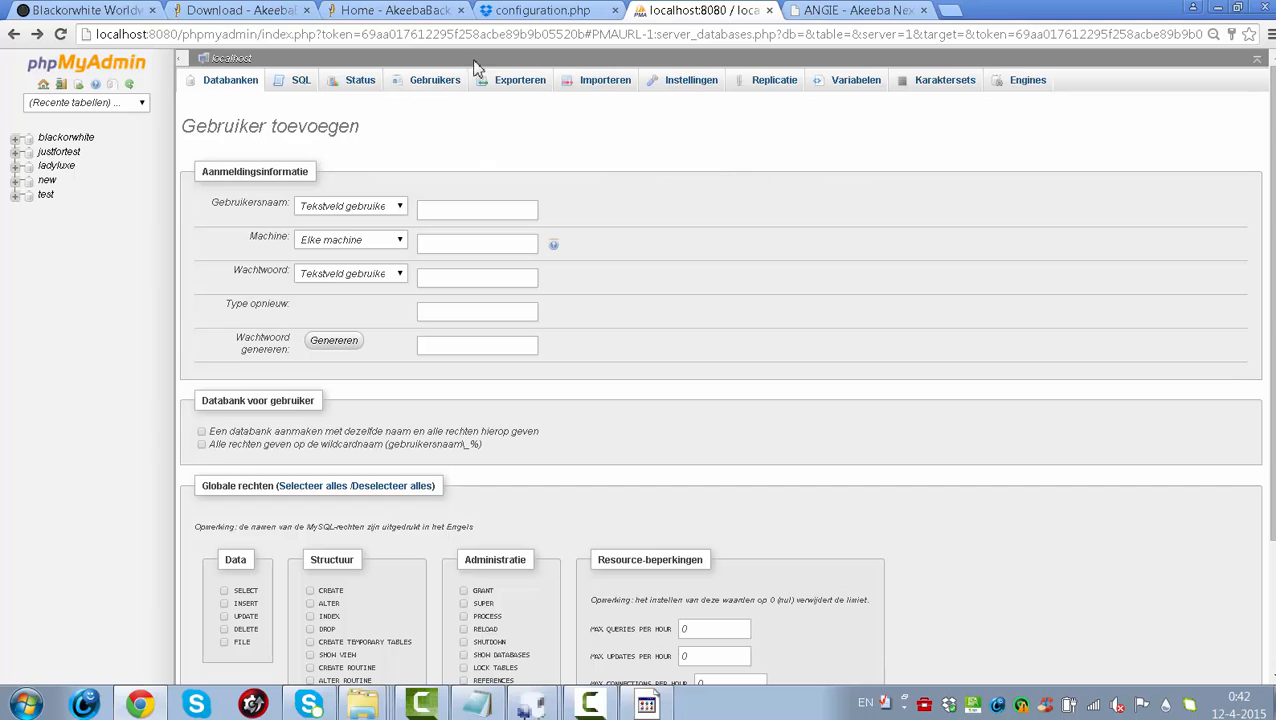
# - Close the configuration.php Dropbox tab and check ANGIE's restore, now at 104.98 of 129.45 Mb
pyautogui.click(540, 9)
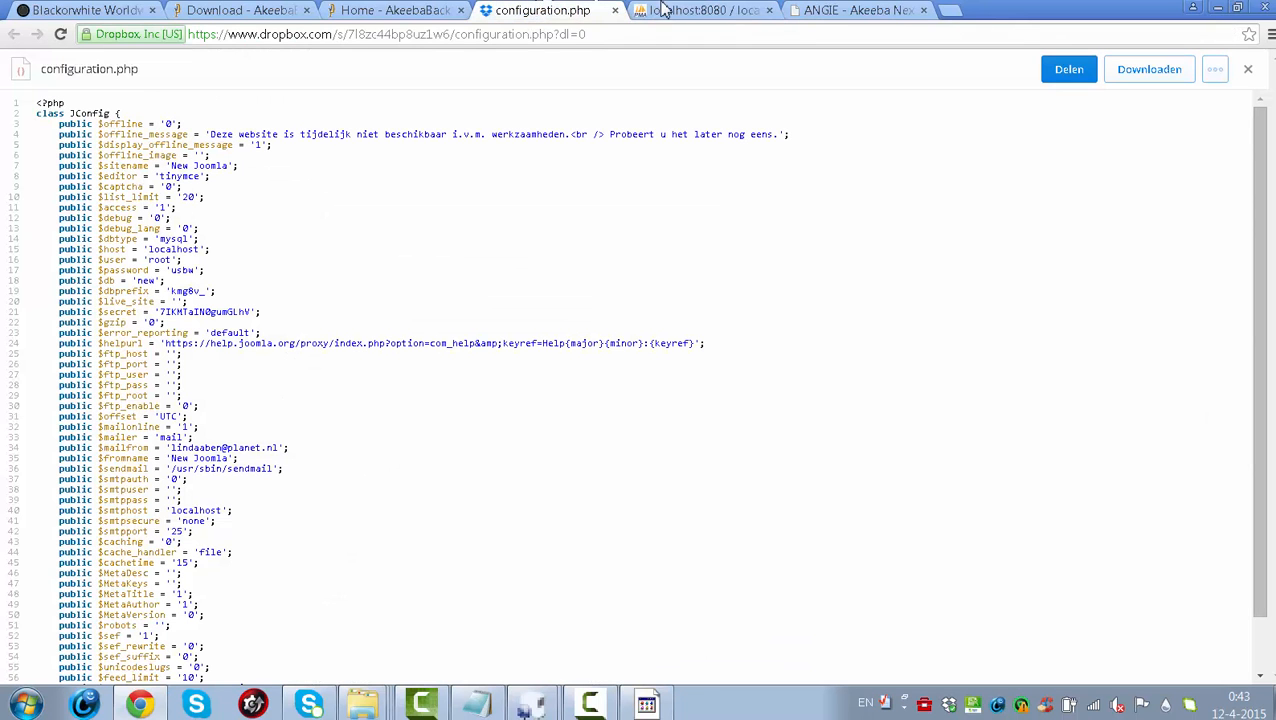
pyautogui.click(614, 9)
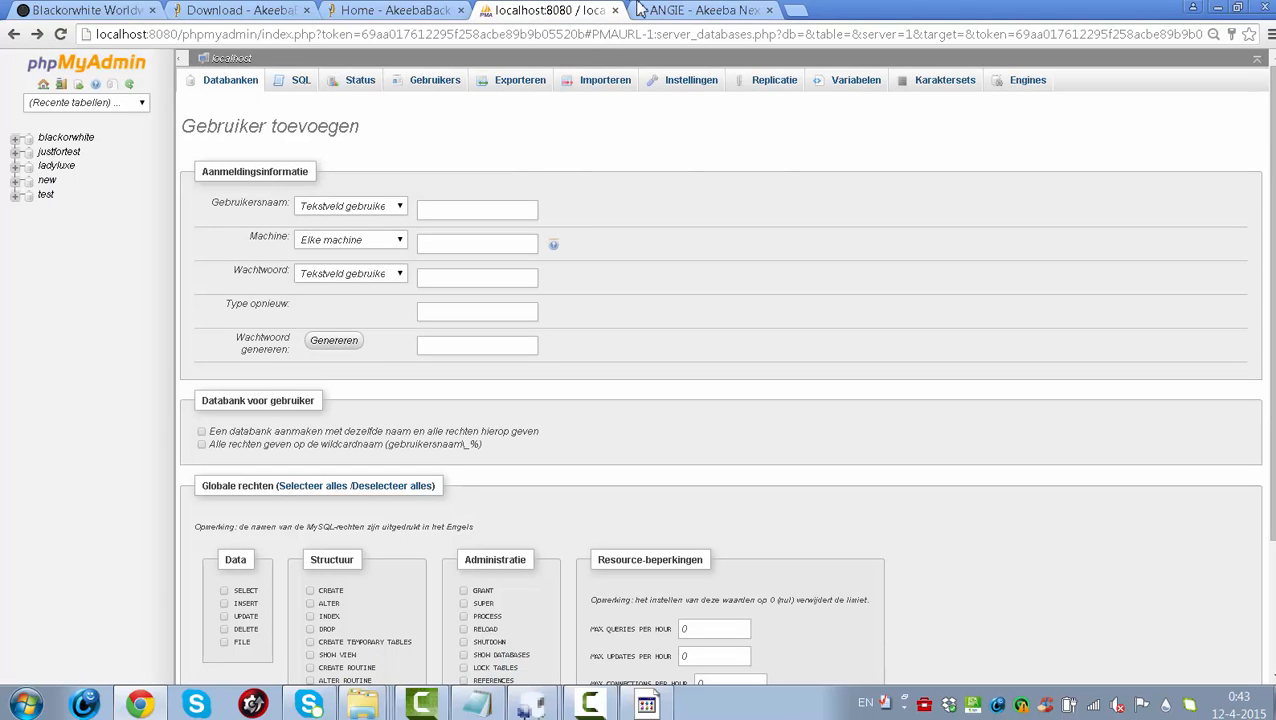
pyautogui.click(693, 10)
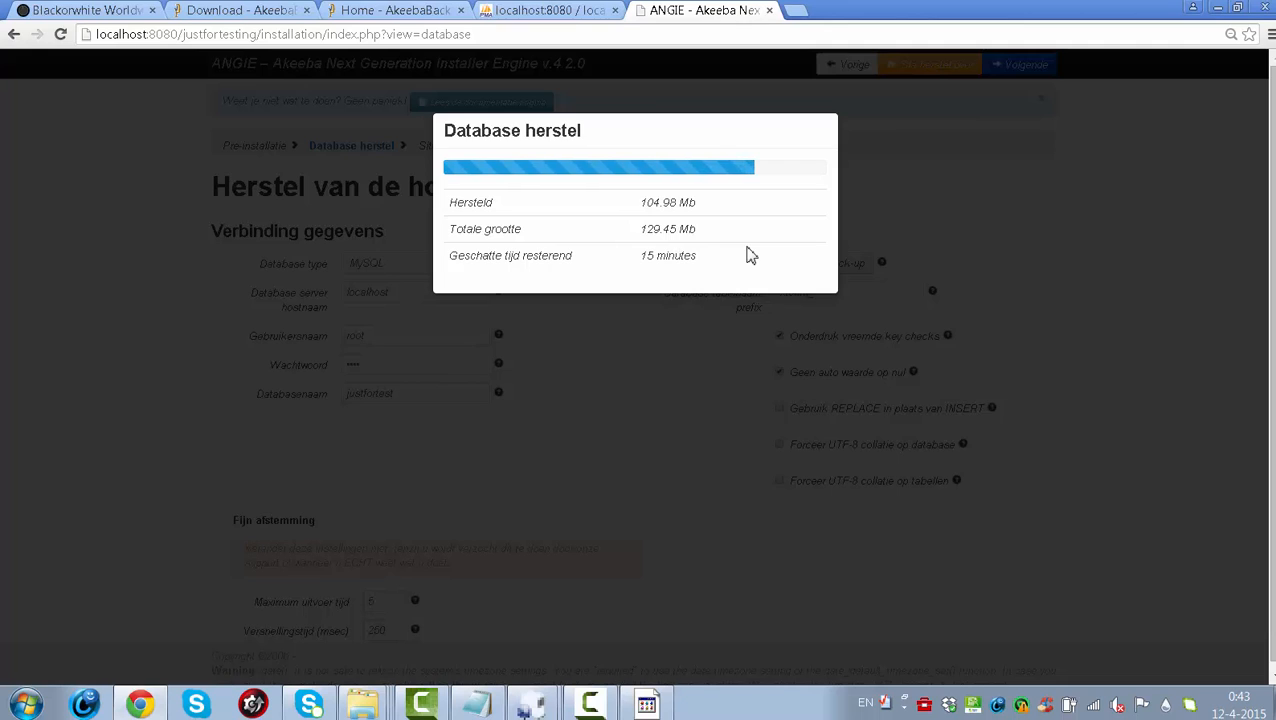
pyautogui.click(796, 10)
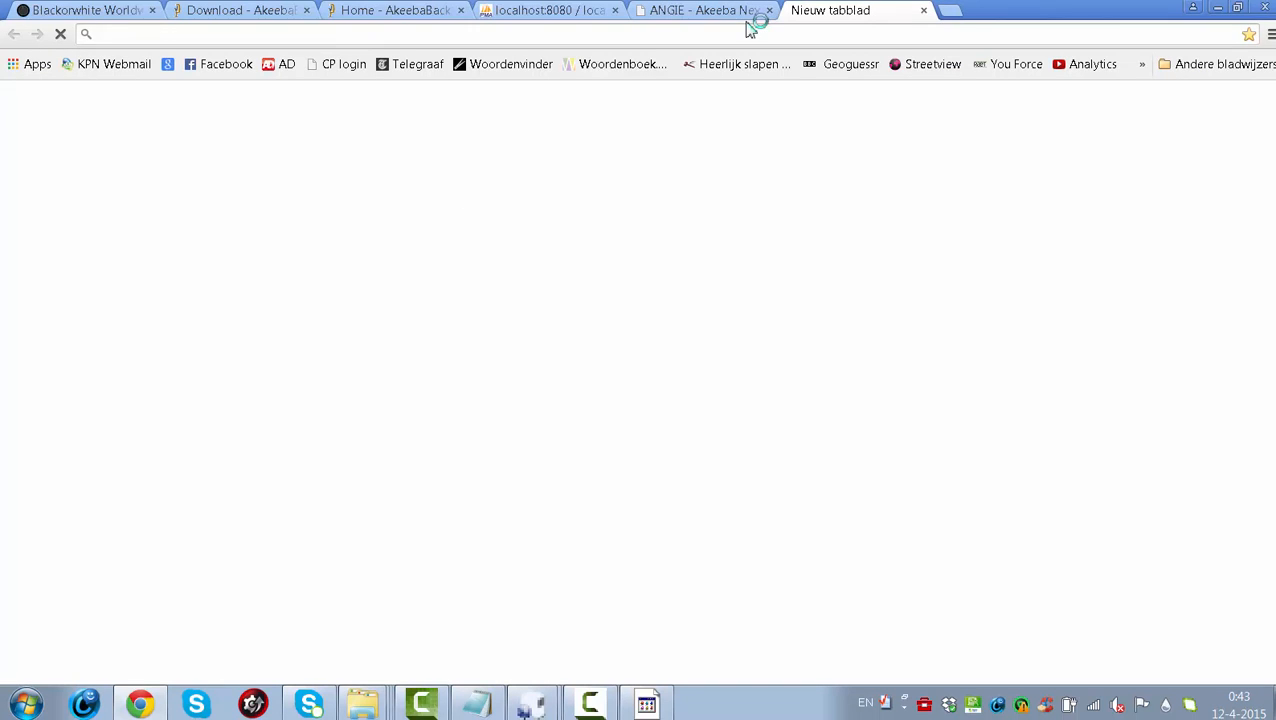
pyautogui.write('blackorwhite.nl')
pyautogui.press('Return')
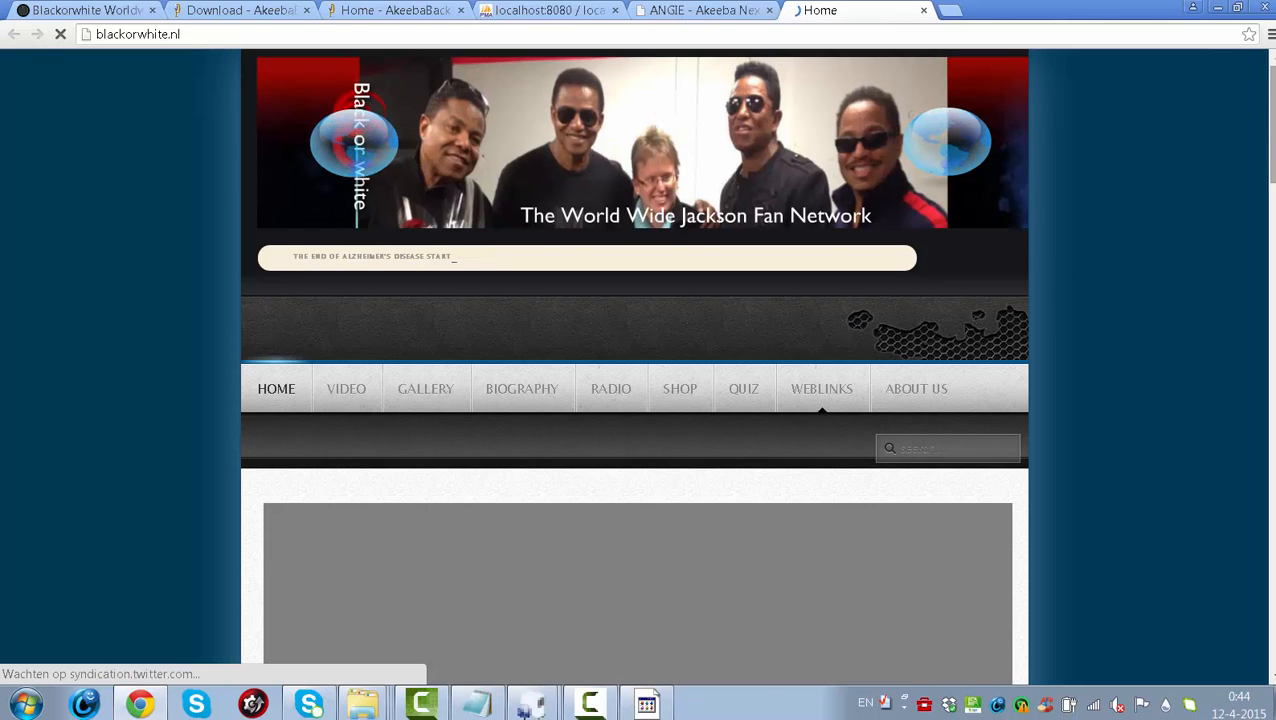
pyautogui.scroll(-2, 1272, 120)
pyautogui.scroll(-4, 634, 366)
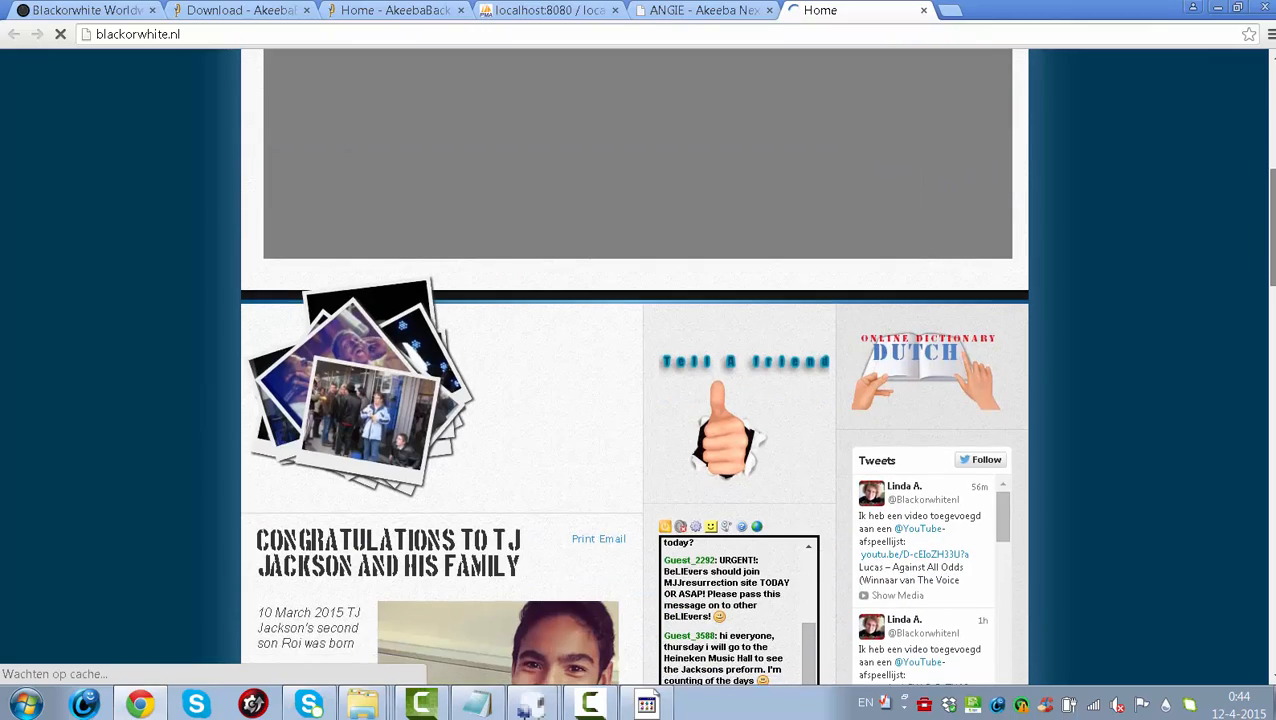
pyautogui.scroll(-10, 634, 366)
pyautogui.scroll(-3, 634, 366)
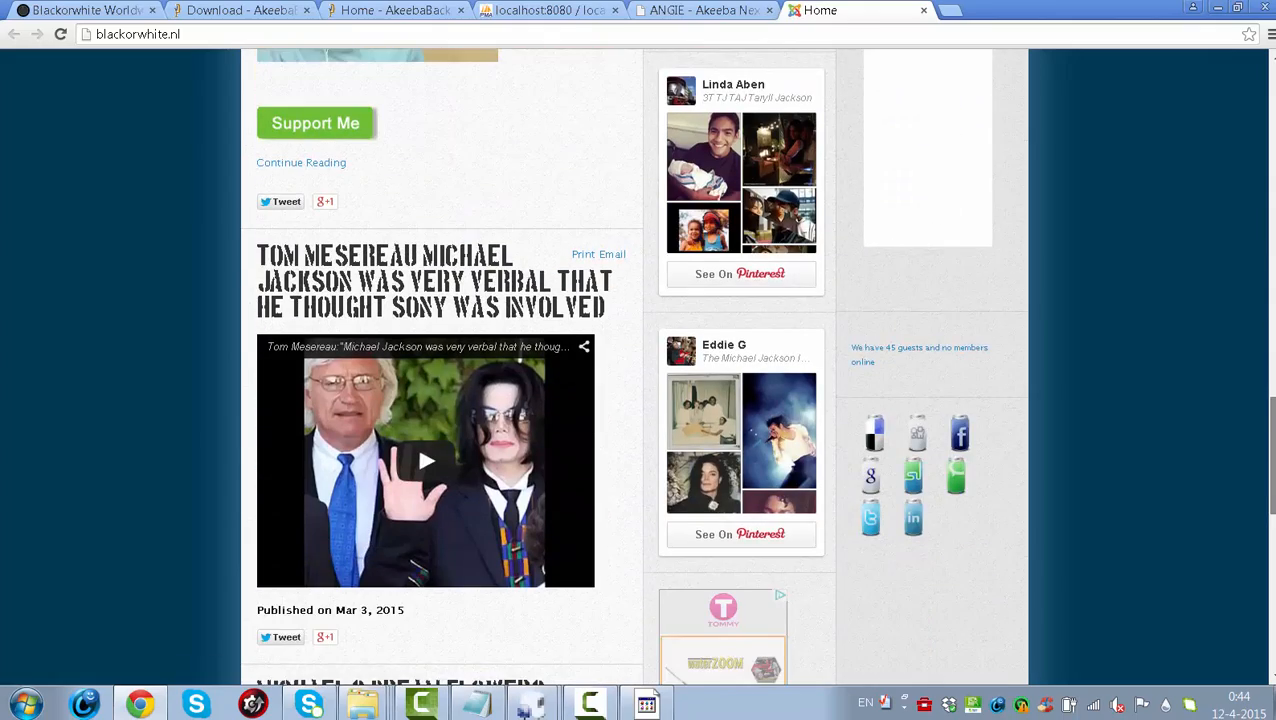
pyautogui.moveTo(1271, 450); pyautogui.dragTo(1218, 130)
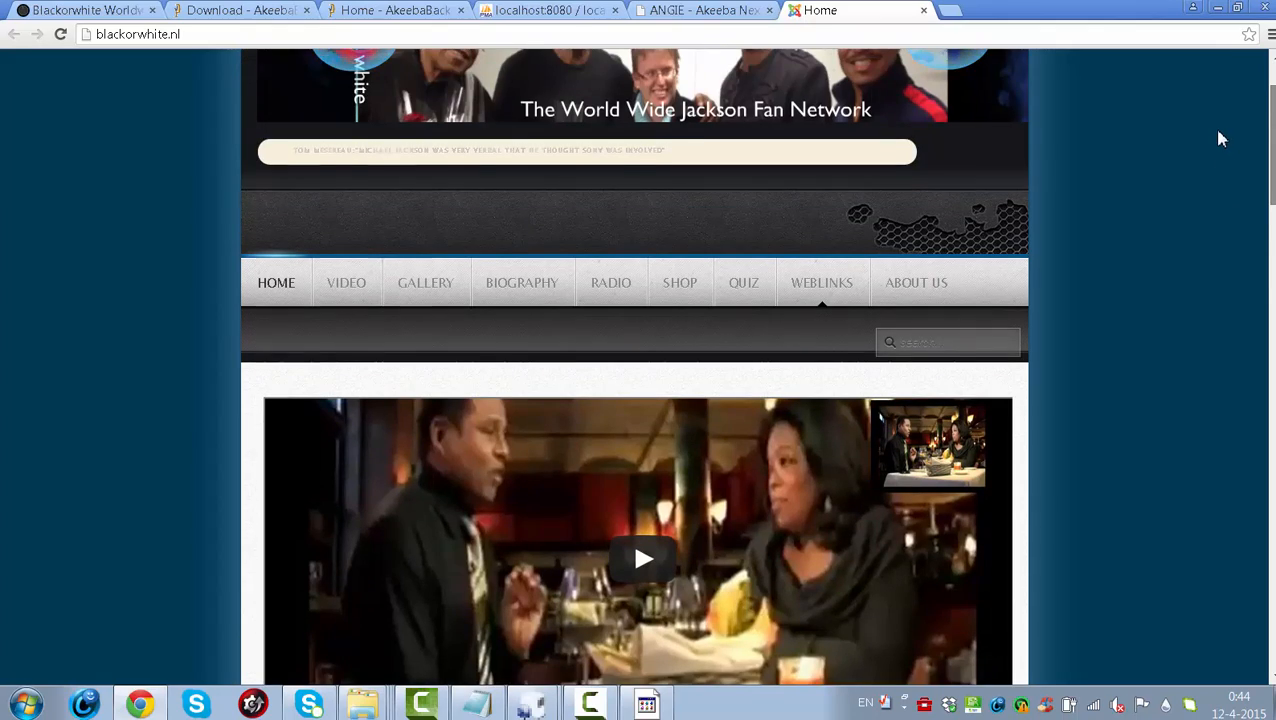
pyautogui.scroll(-3, 1215, 150)
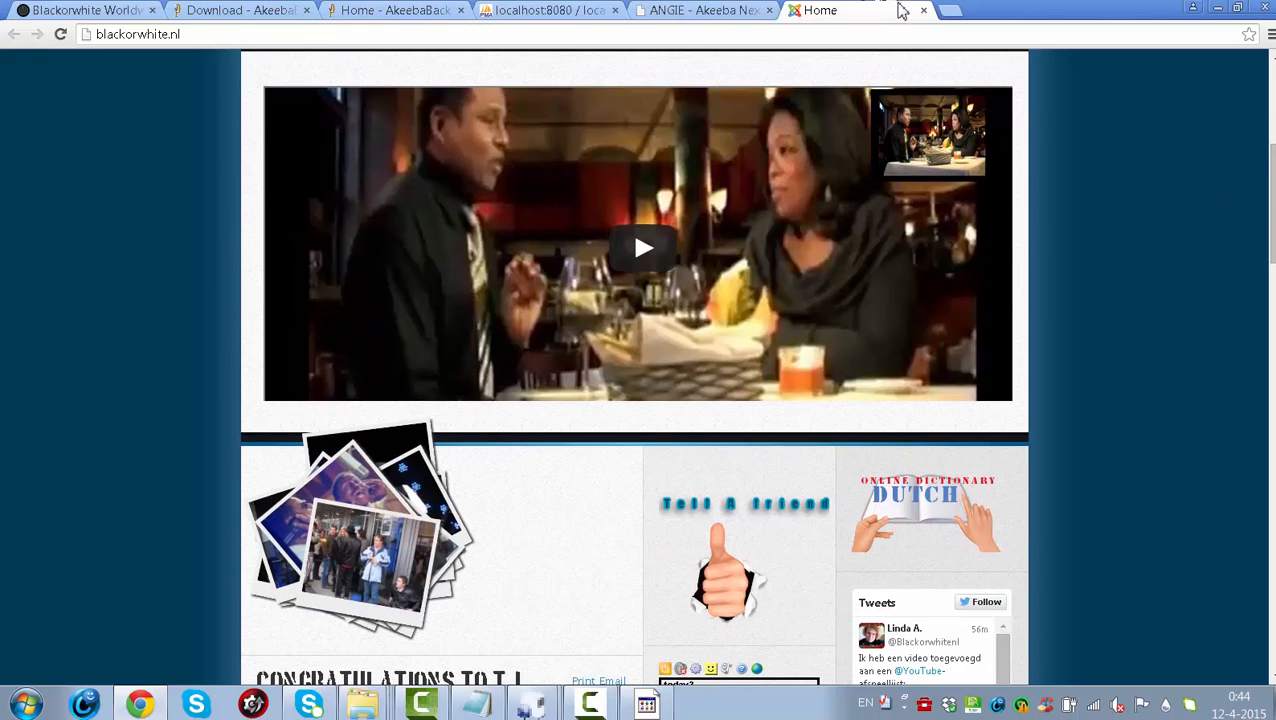
pyautogui.click(923, 12)
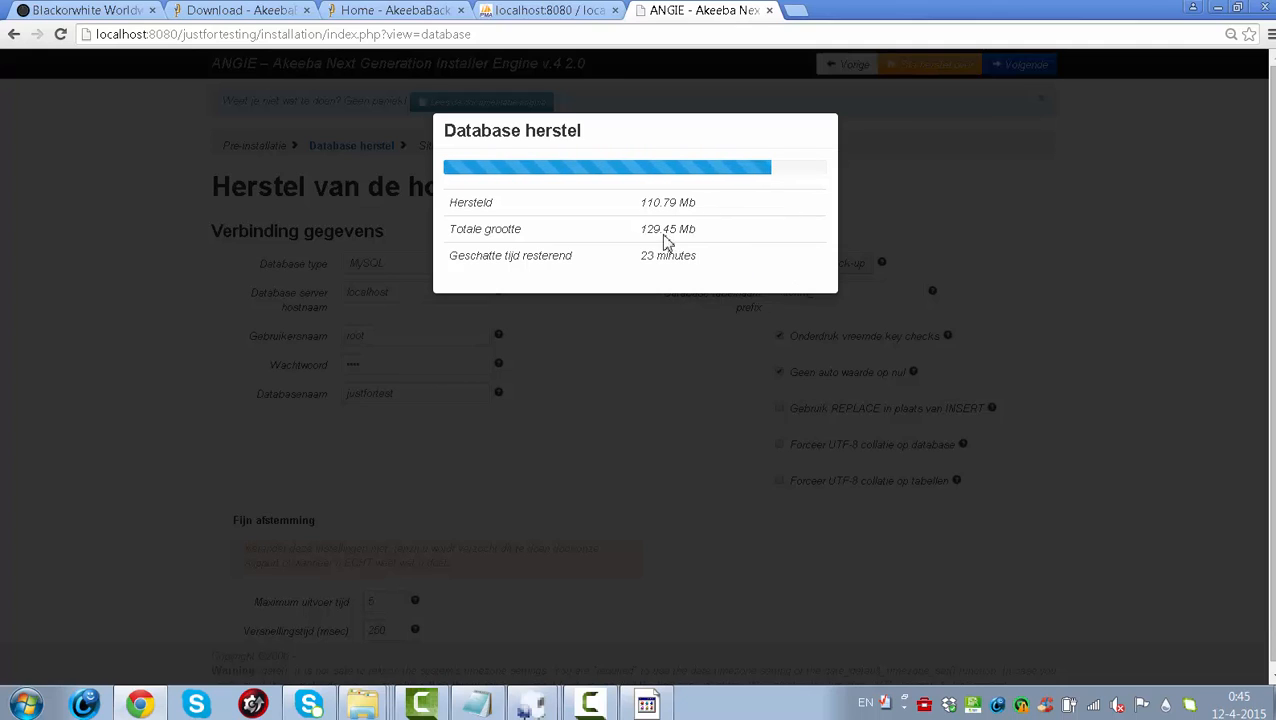
# - Open the justfortest database and scroll through its 92 restored xt8nm_ tables
pyautogui.click(514, 10)
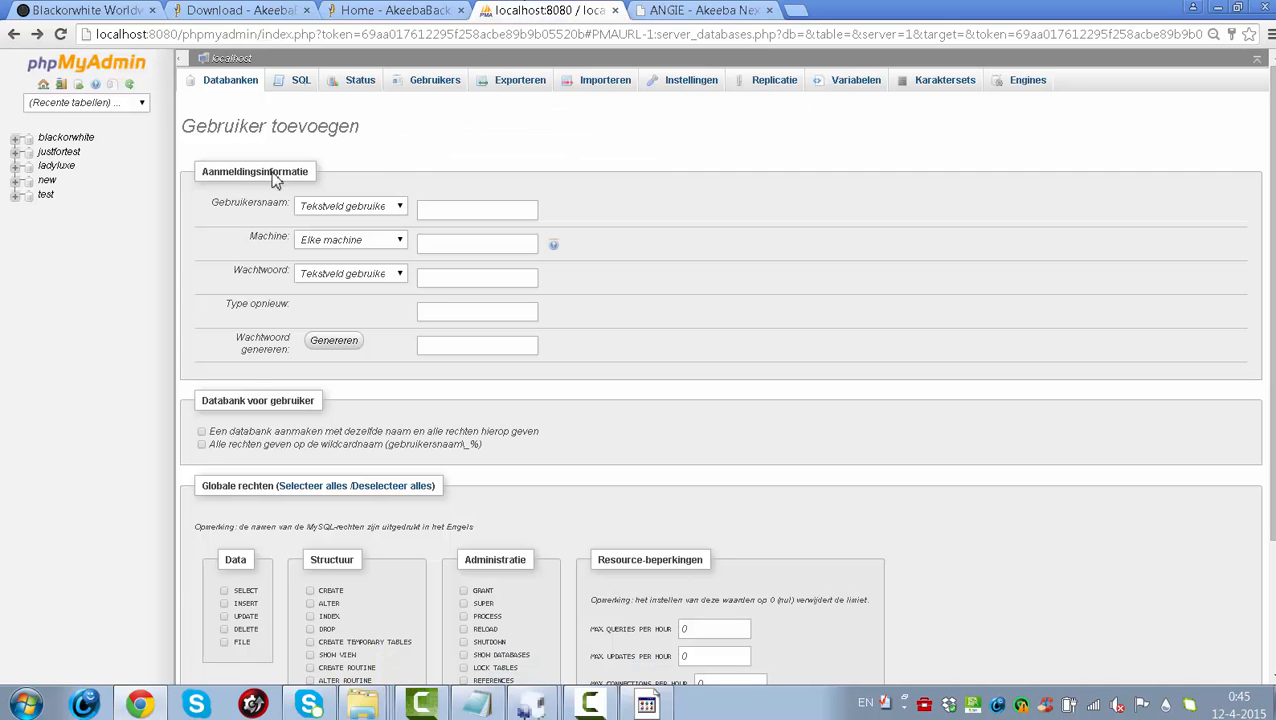
pyautogui.click(57, 153)
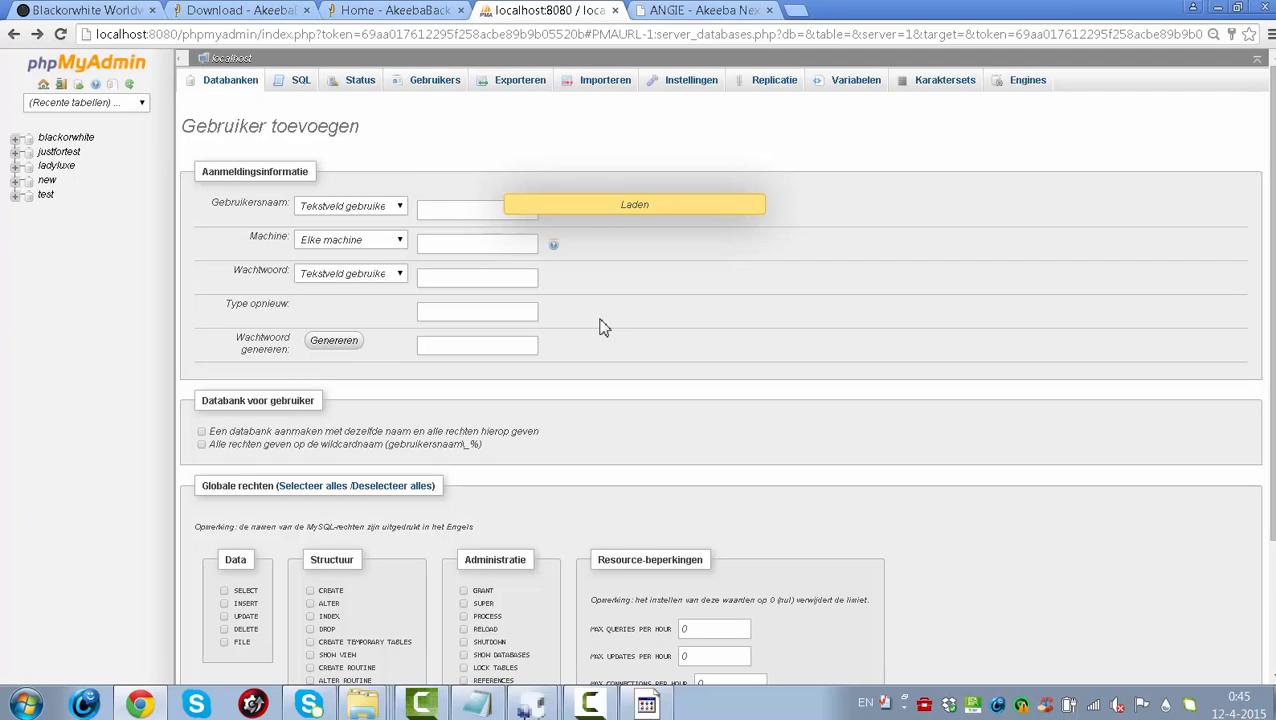
pyautogui.click(68, 158)
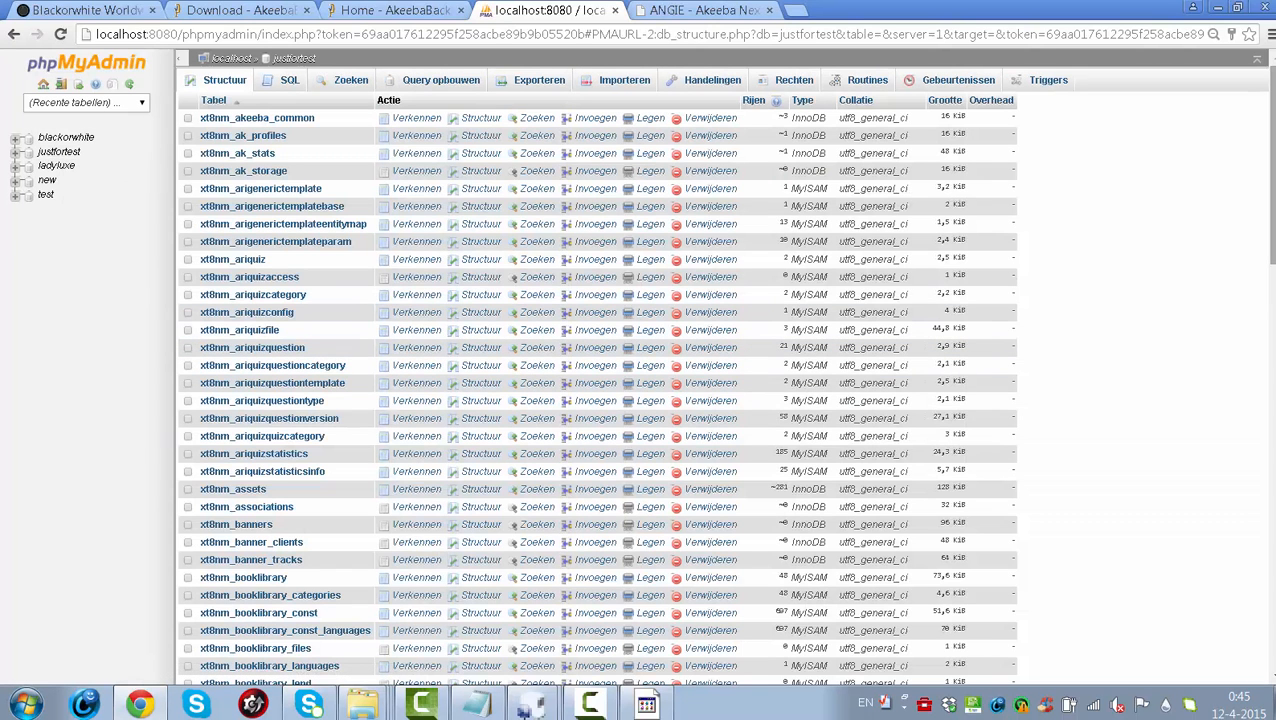
pyautogui.scroll(-10, 720, 380)
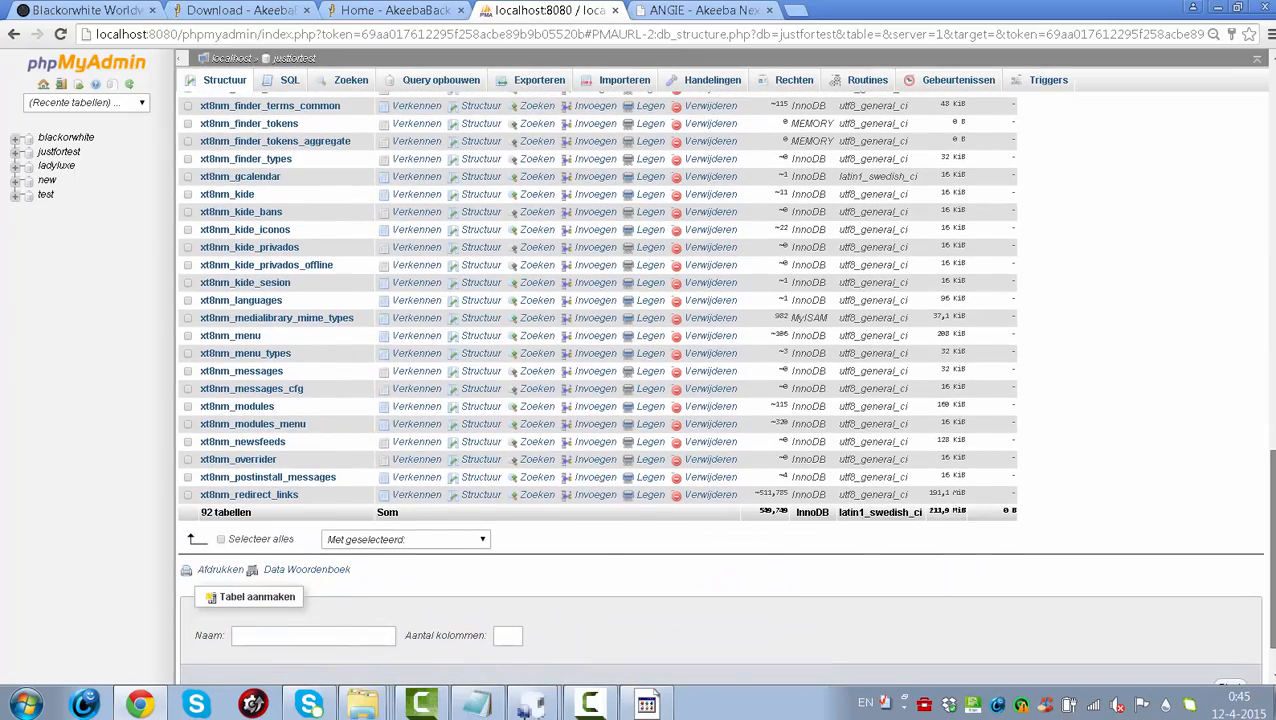
pyautogui.moveTo(1272, 465); pyautogui.dragTo(1268, 80)
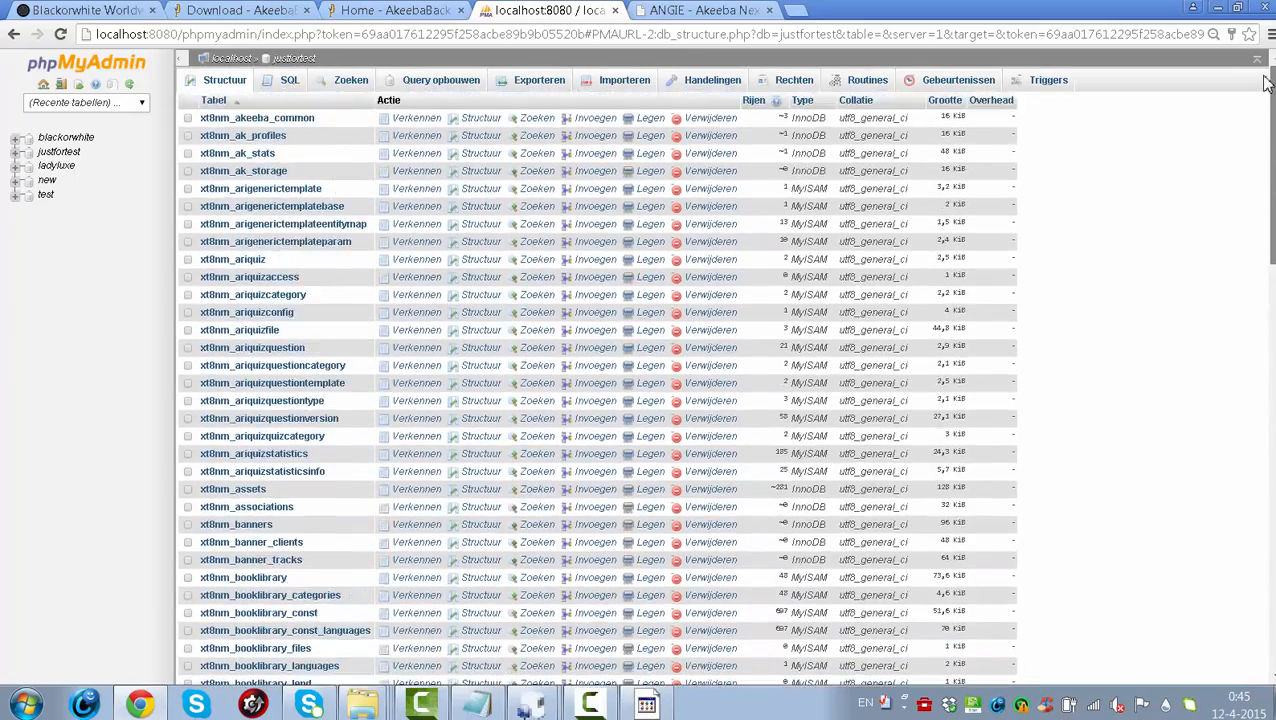
# - Open the blackorwhite database while repeatedly checking ANGIE's restore progress, reaching 118.83 of 129.45 Mb
pyautogui.click(97, 142)
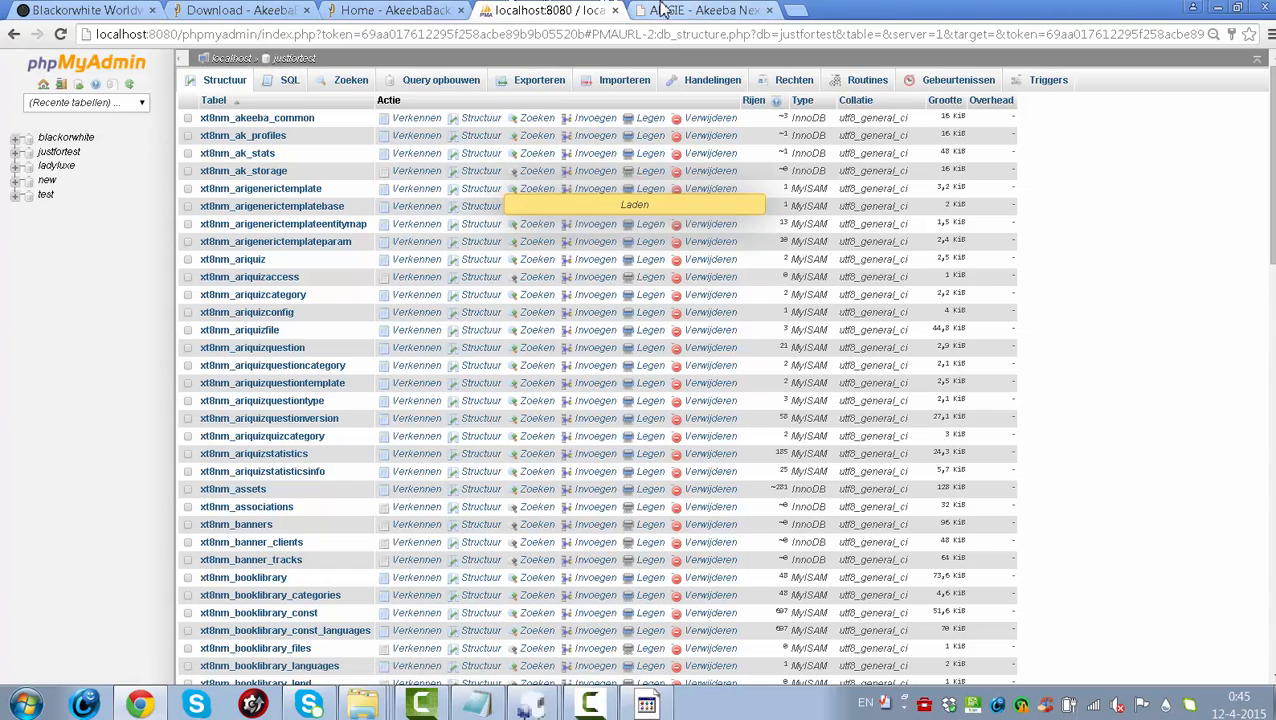
pyautogui.click(663, 10)
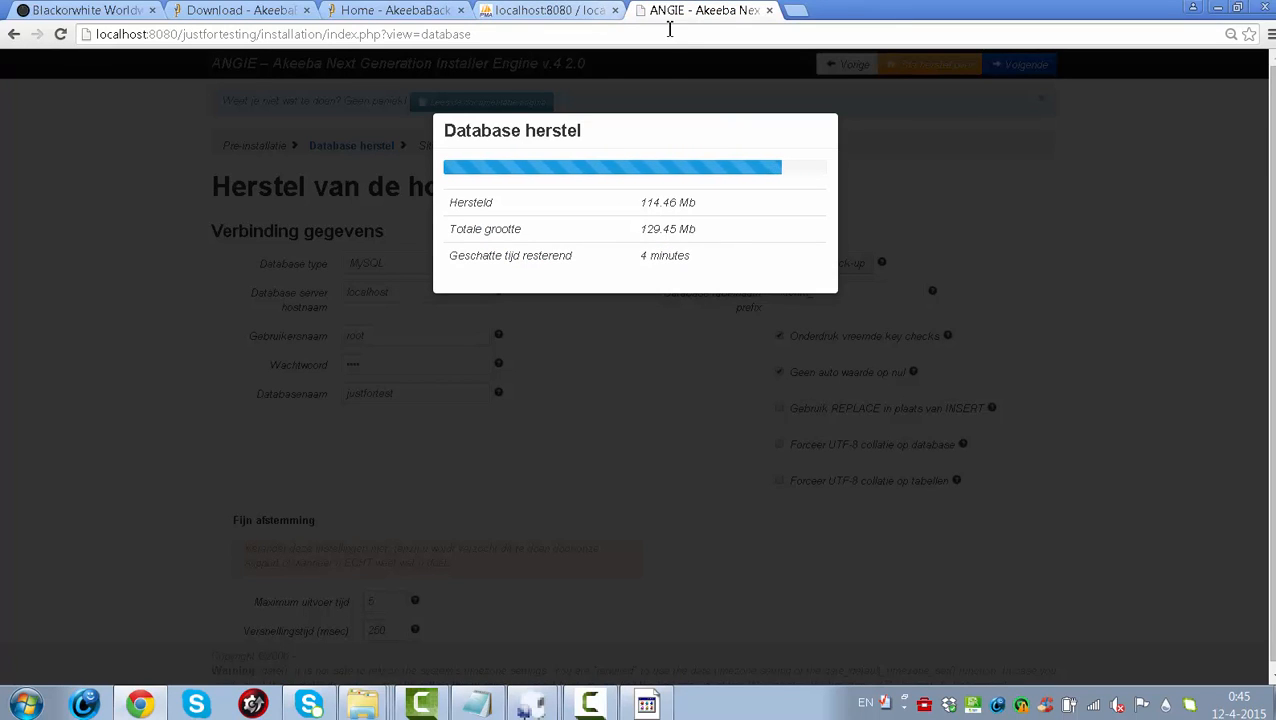
pyautogui.click(551, 10)
pyautogui.moveTo(1265, 240)
pyautogui.mouseDown()
pyautogui.moveTo(1268, 643)
pyautogui.moveTo(1268, 240)
pyautogui.mouseUp()
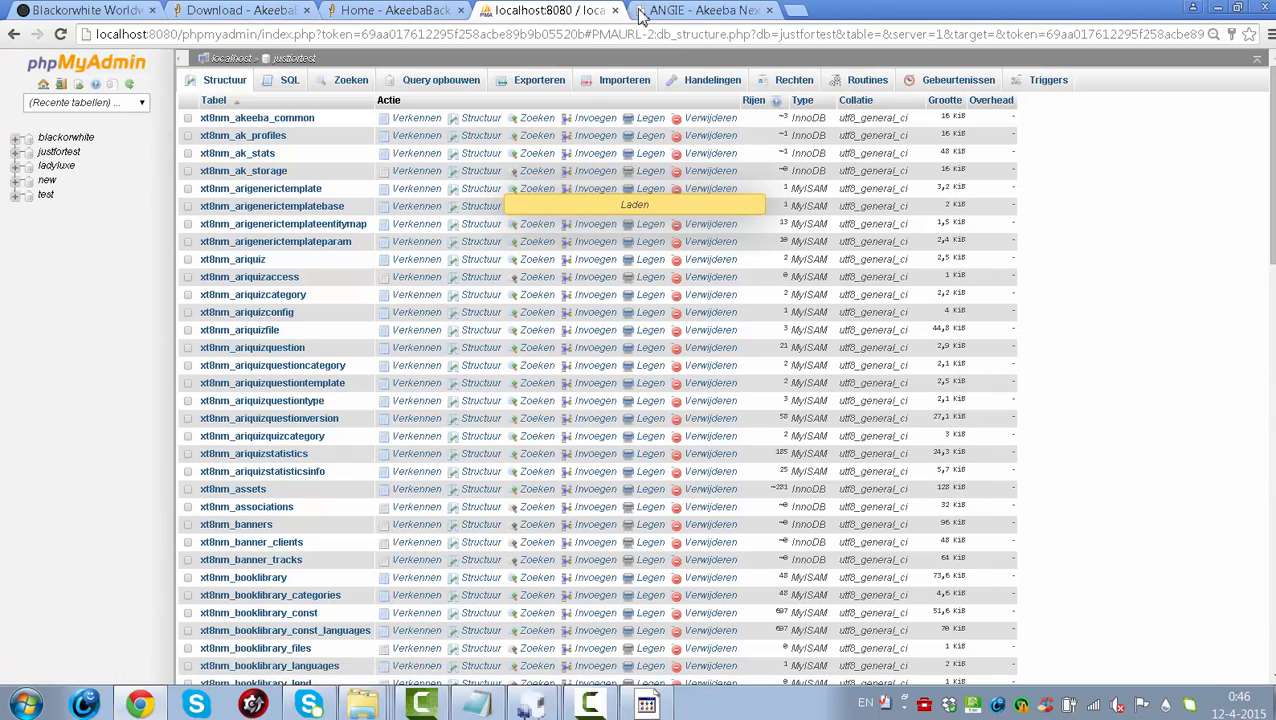
pyautogui.click(676, 9)
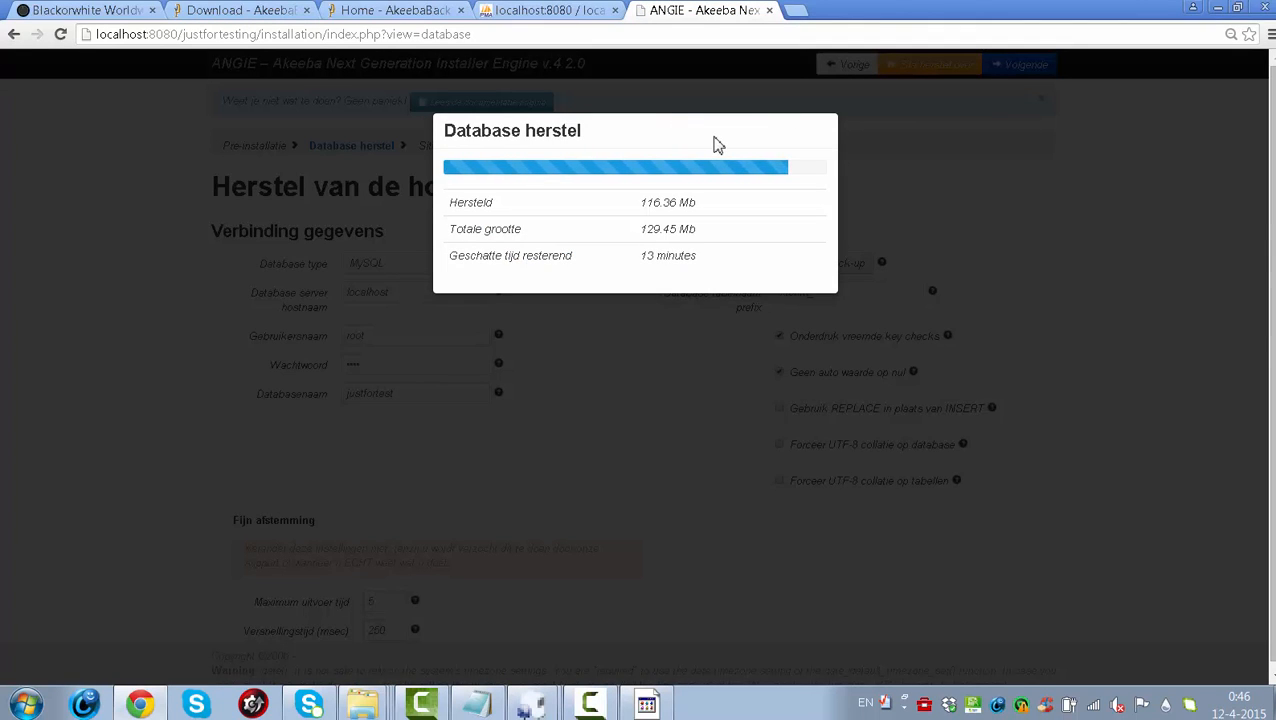
pyautogui.click(578, 10)
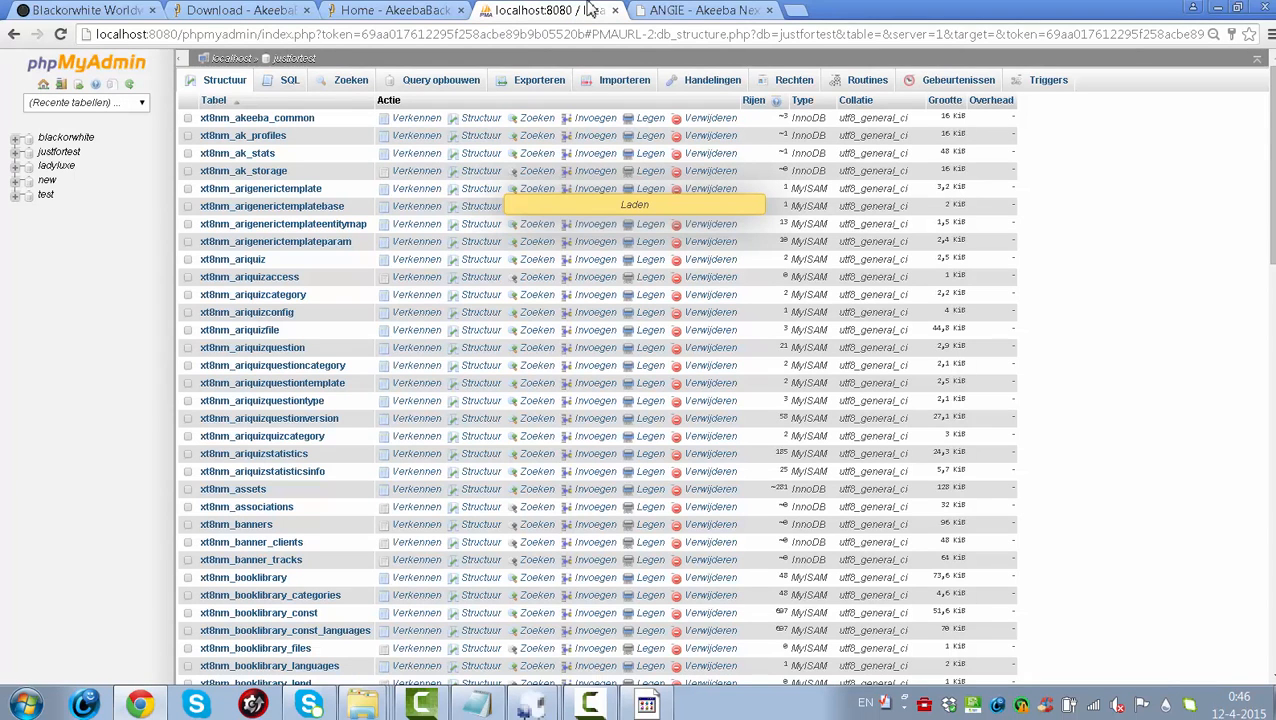
pyautogui.click(701, 14)
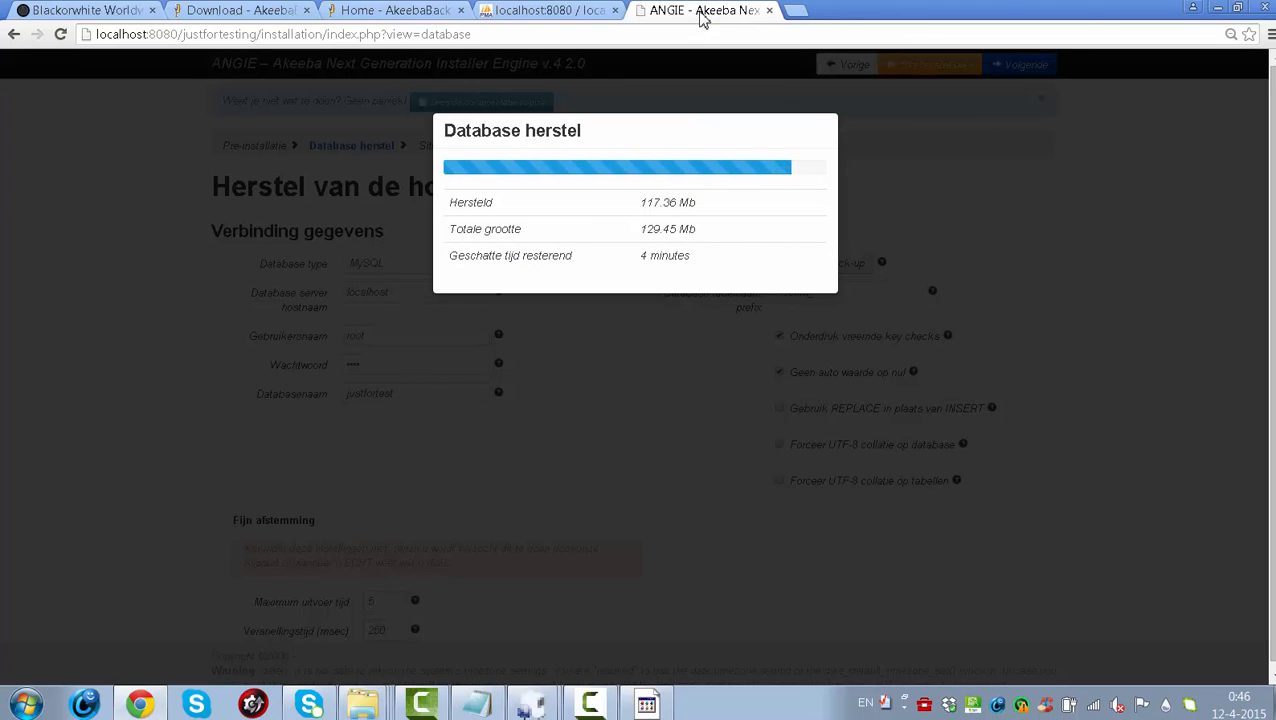
pyautogui.click(550, 12)
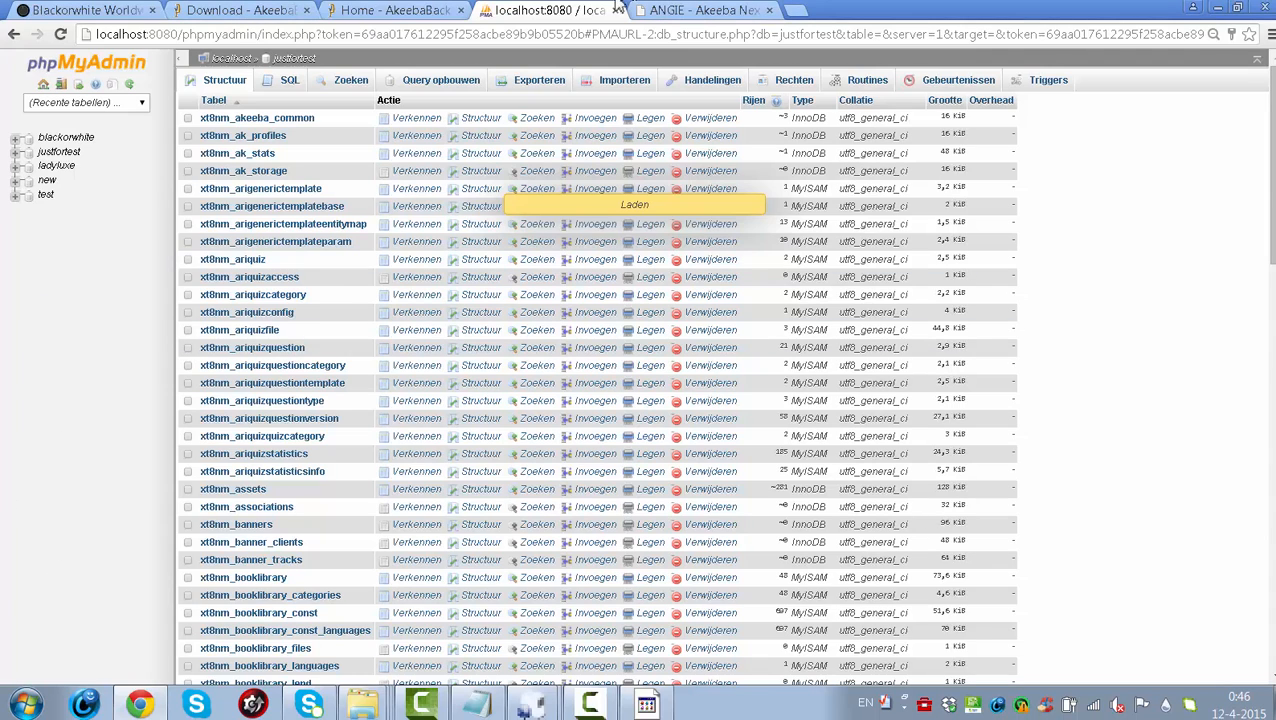
pyautogui.click(698, 10)
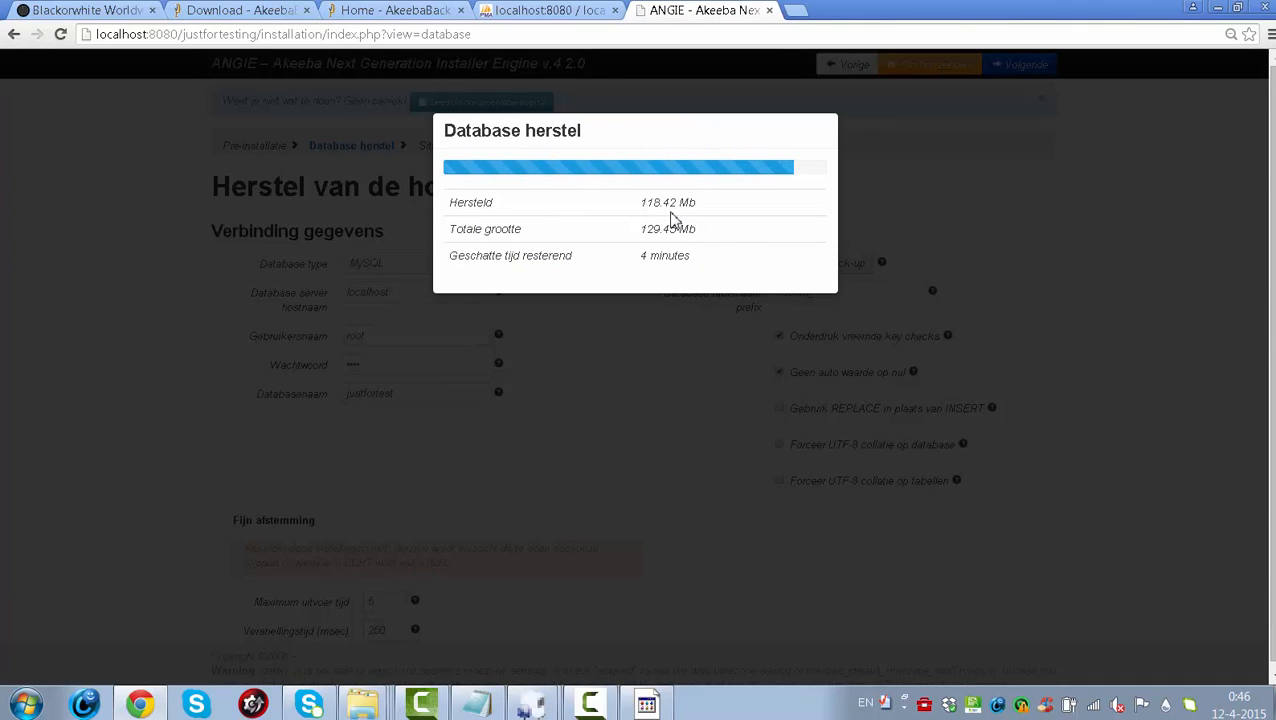
pyautogui.click(519, 9)
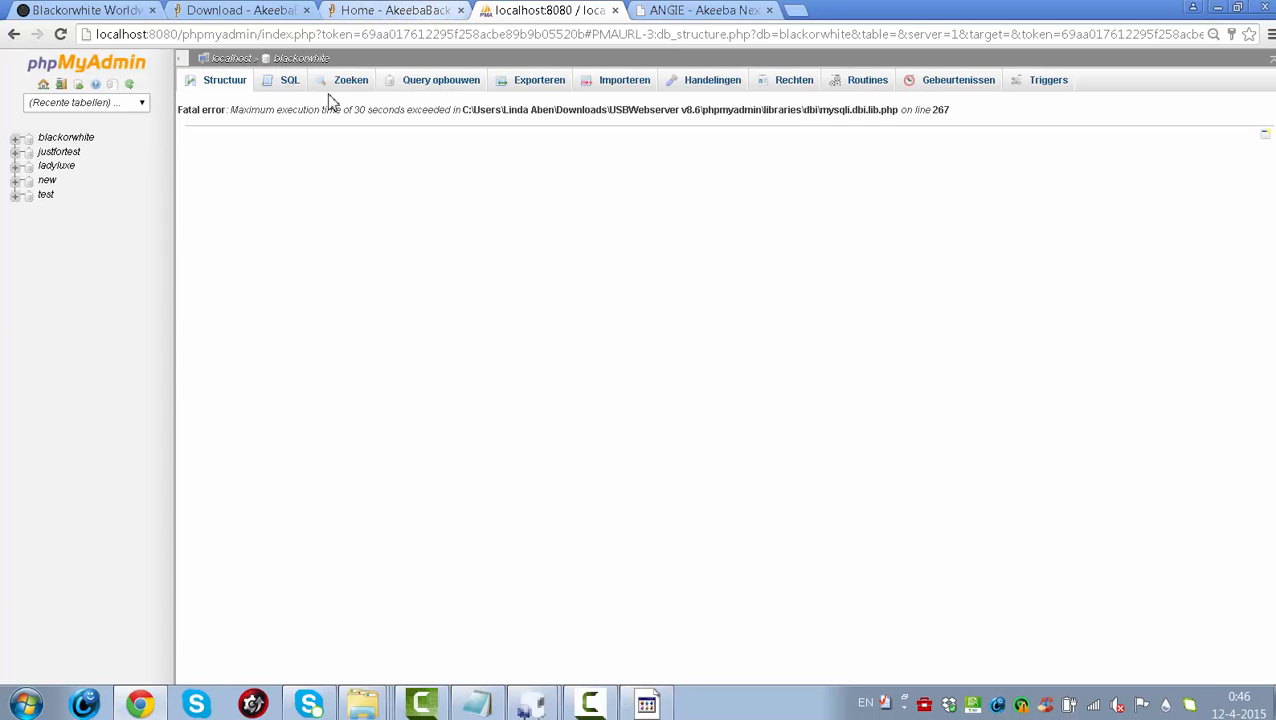
# - Reload the blackorwhite database page and scroll through its 115 tables
pyautogui.click(676, 10)
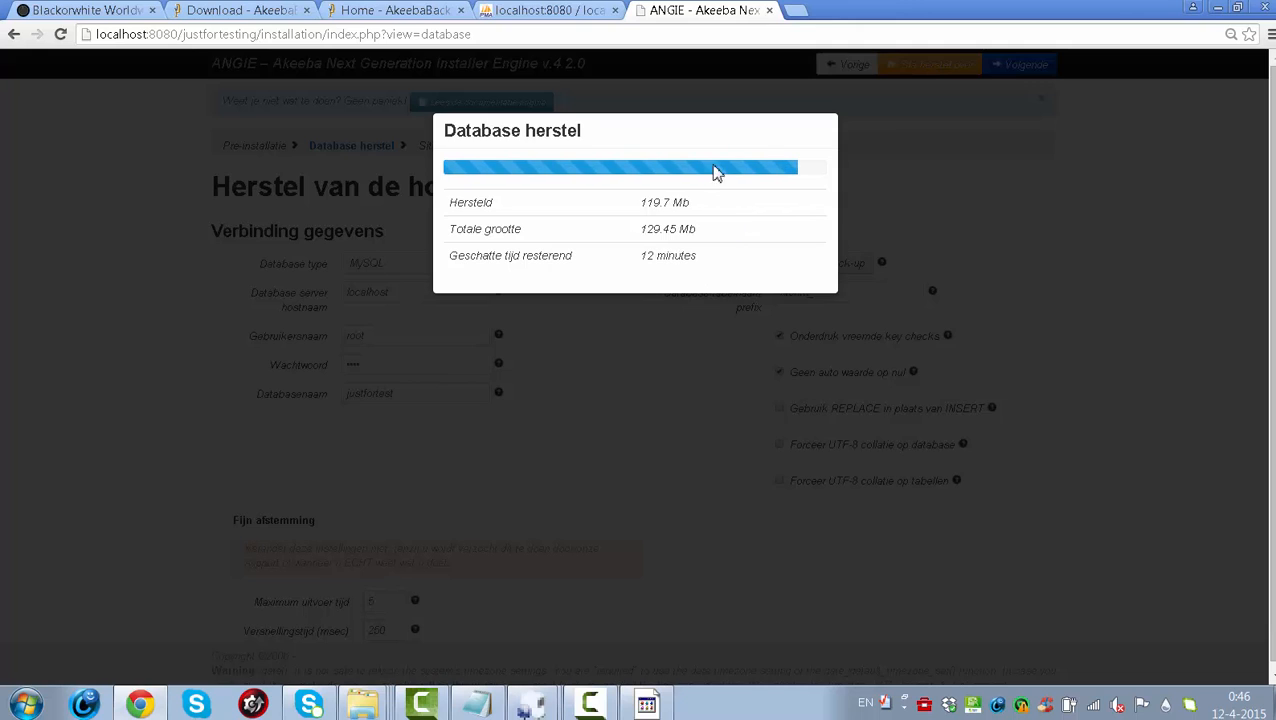
pyautogui.click(594, 10)
pyautogui.click(581, 34)
pyautogui.press('Return')
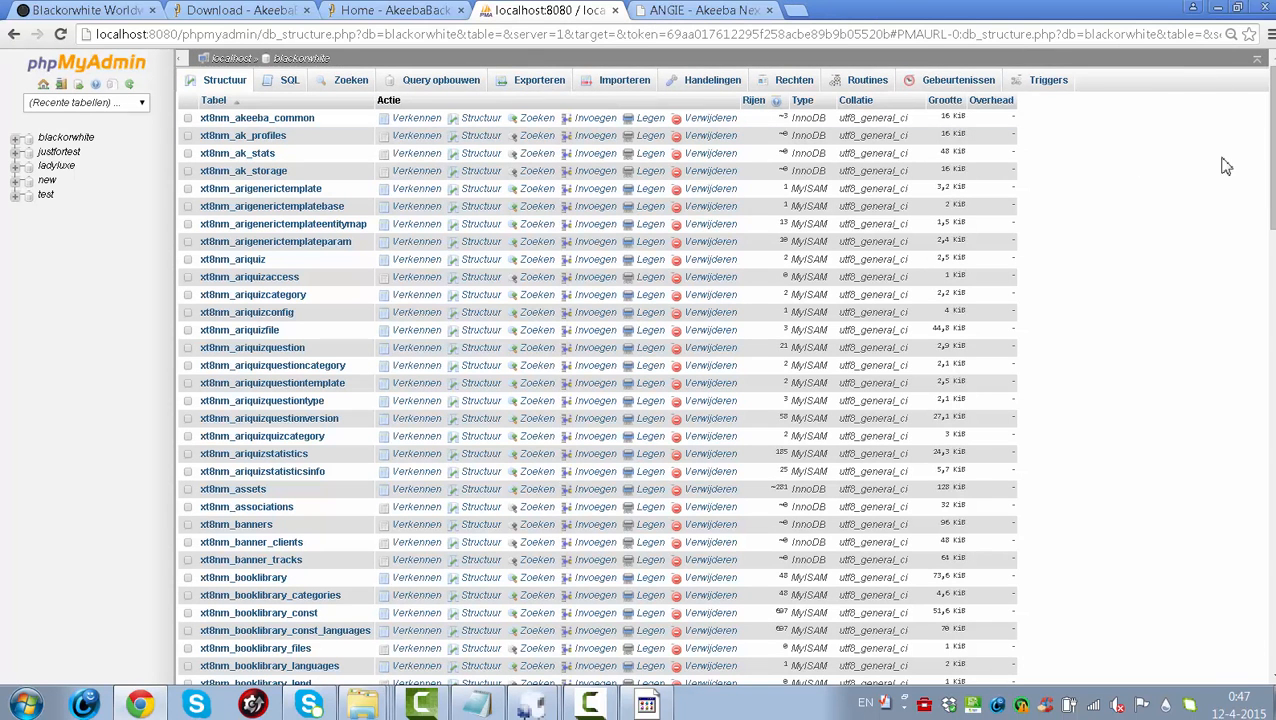
pyautogui.scroll(-1, 1268, 160)
pyautogui.moveTo(1270, 172); pyautogui.dragTo(1270, 554)
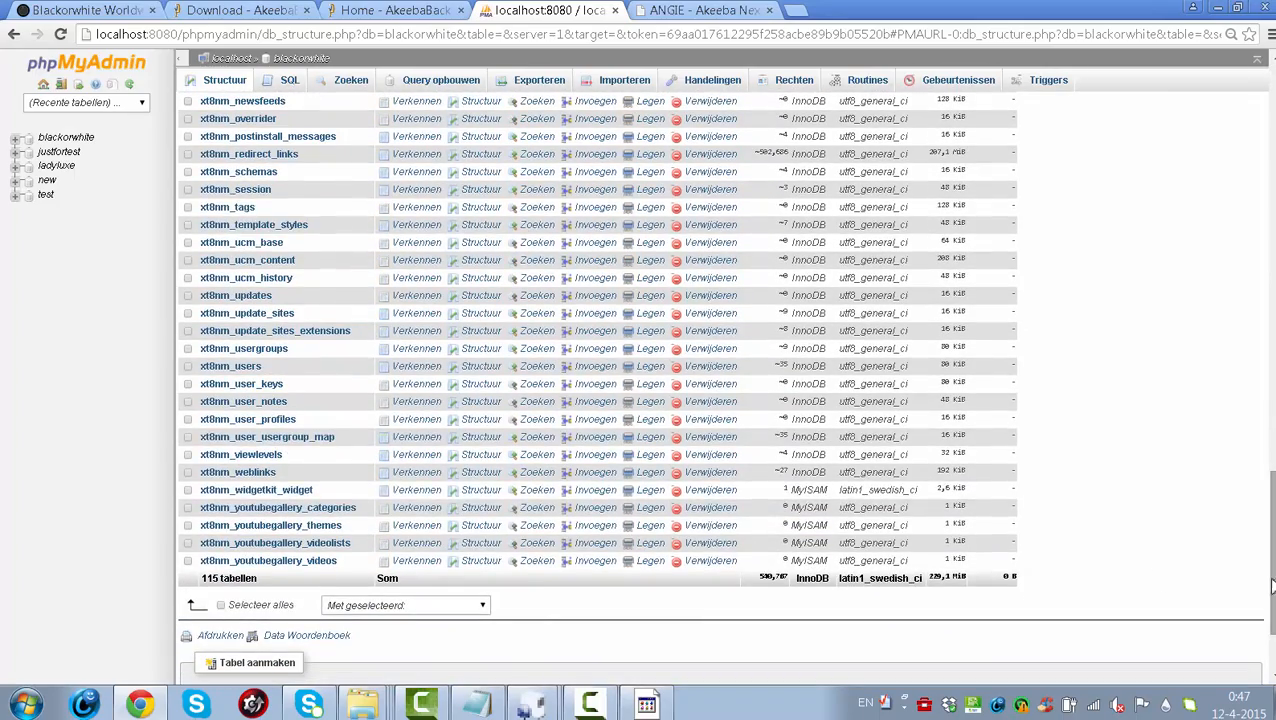
# - Compare with justfortest's 92 tables, then check ANGIE's restore at 121.01 of 129.45 Mb
pyautogui.click(84, 158)
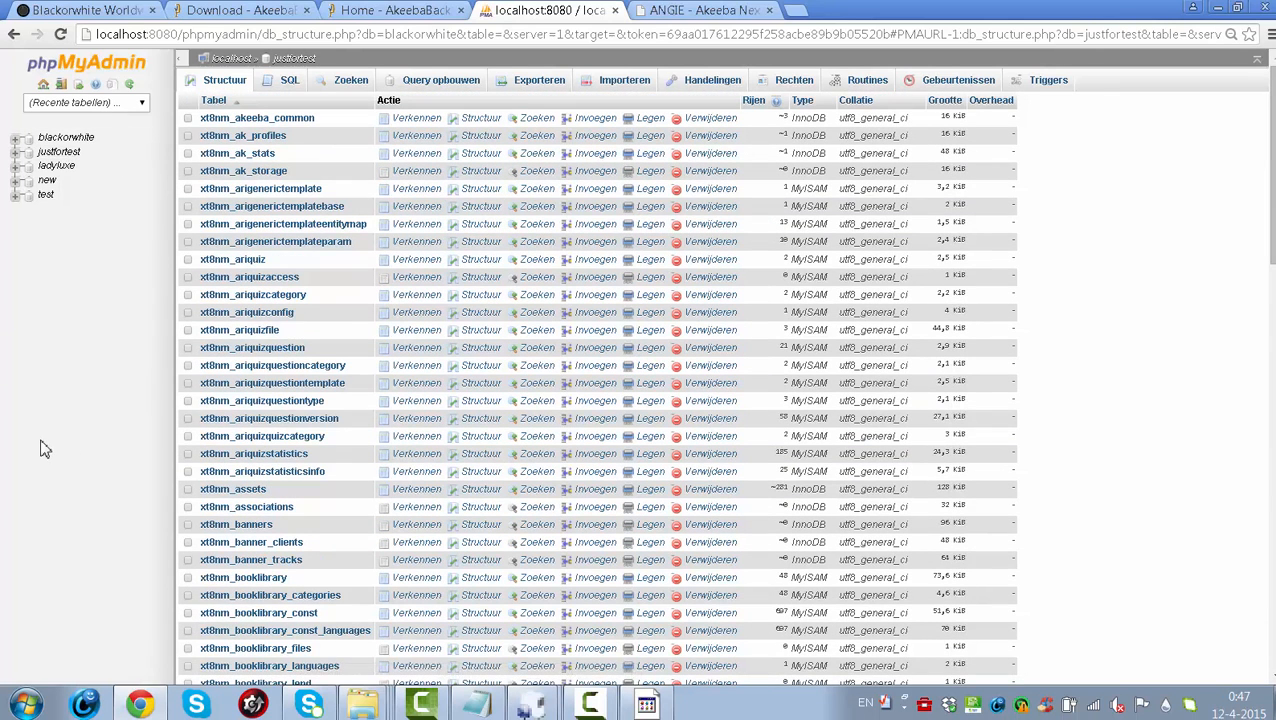
pyautogui.moveTo(1272, 210); pyautogui.dragTo(1272, 614)
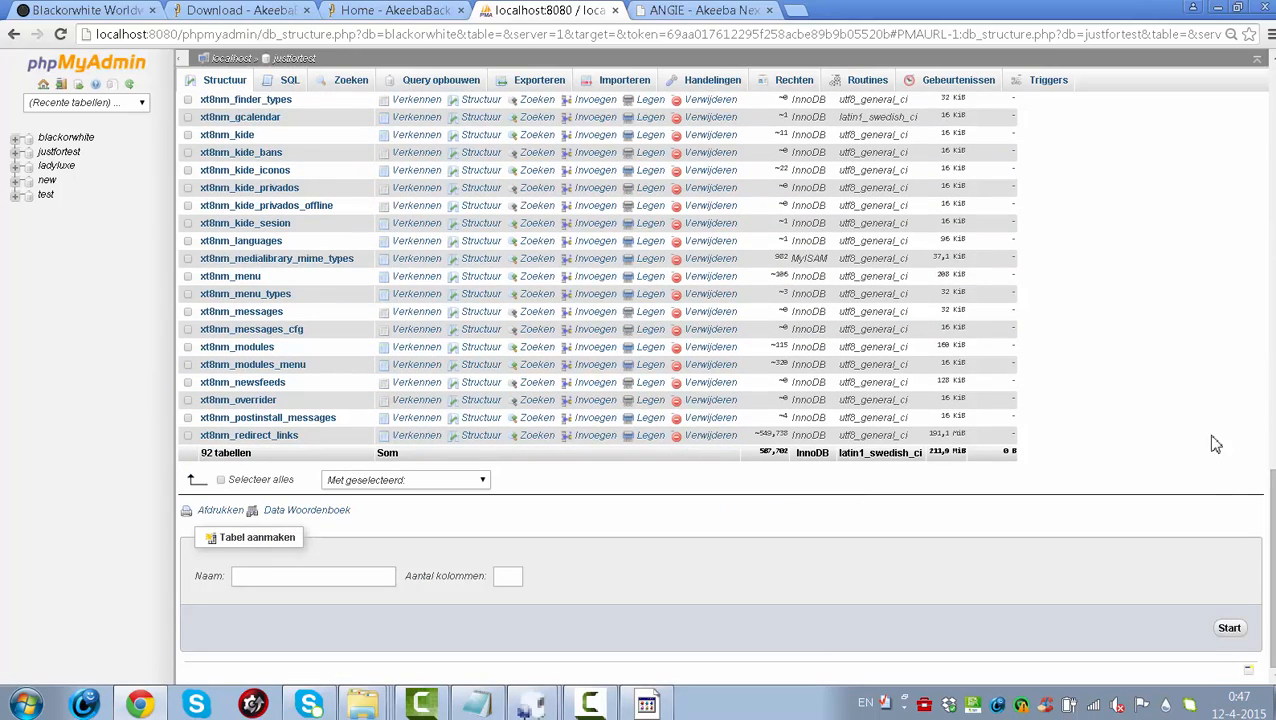
pyautogui.hotkey('ctrl', 'Tab')
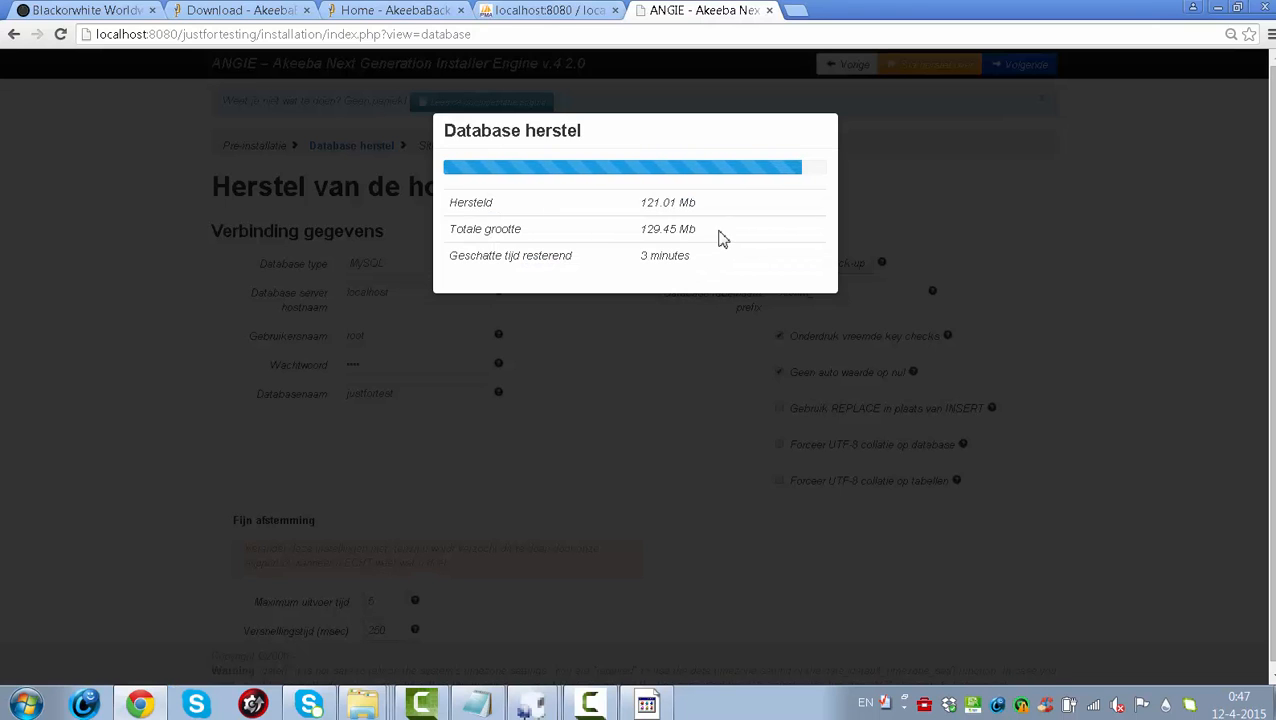
pyautogui.click(516, 10)
pyautogui.click(543, 32)
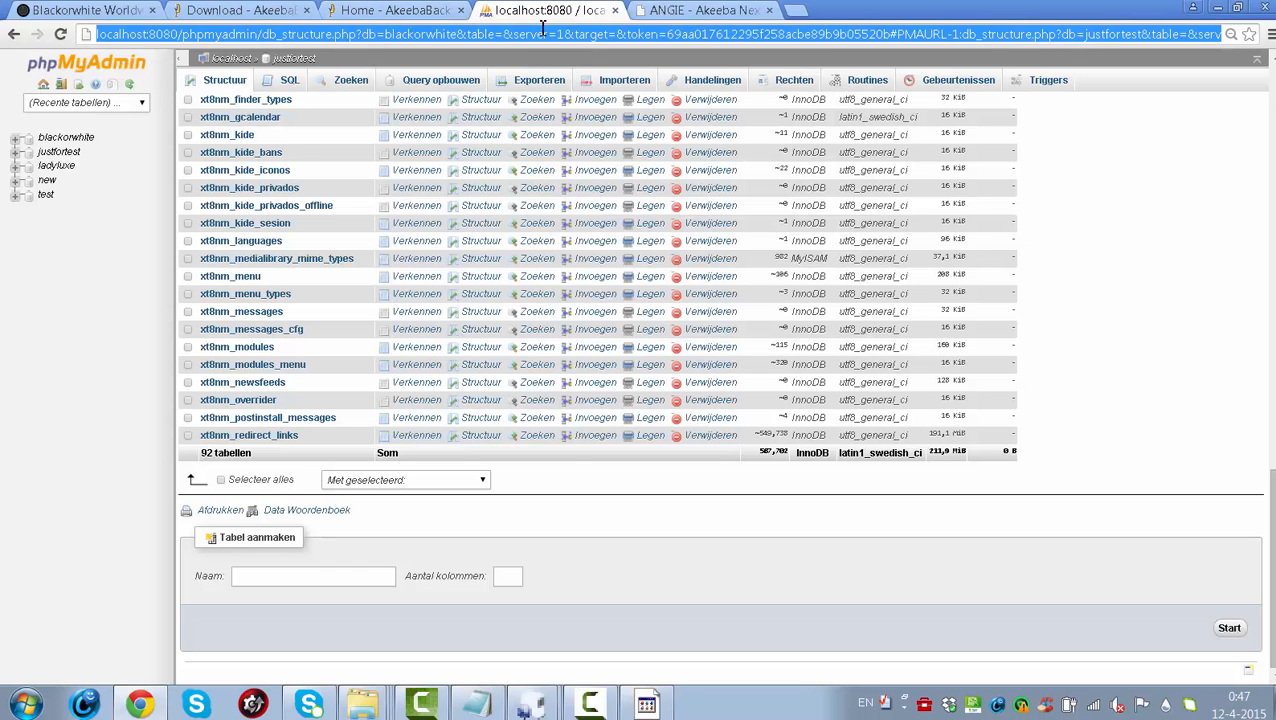
pyautogui.press('Return')
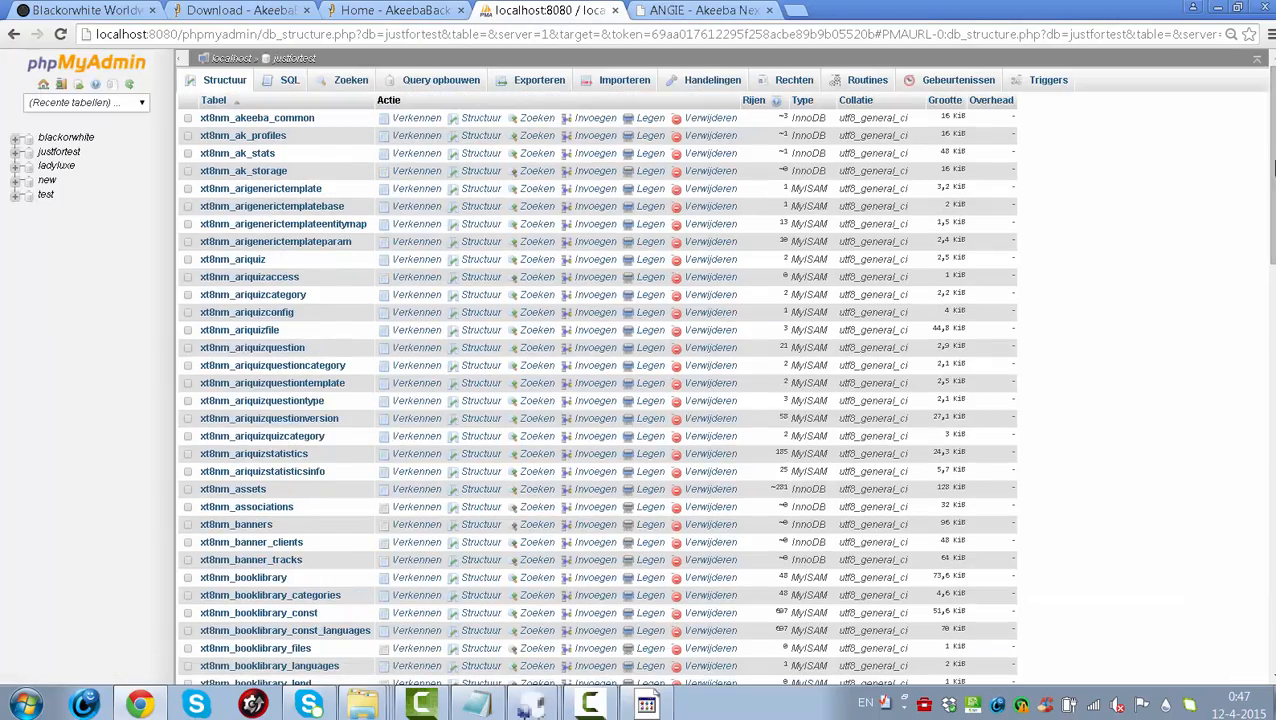
pyautogui.moveTo(1273, 168)
pyautogui.mouseDown()
pyautogui.moveTo(1273, 524)
pyautogui.moveTo(1273, 184)
pyautogui.mouseUp()
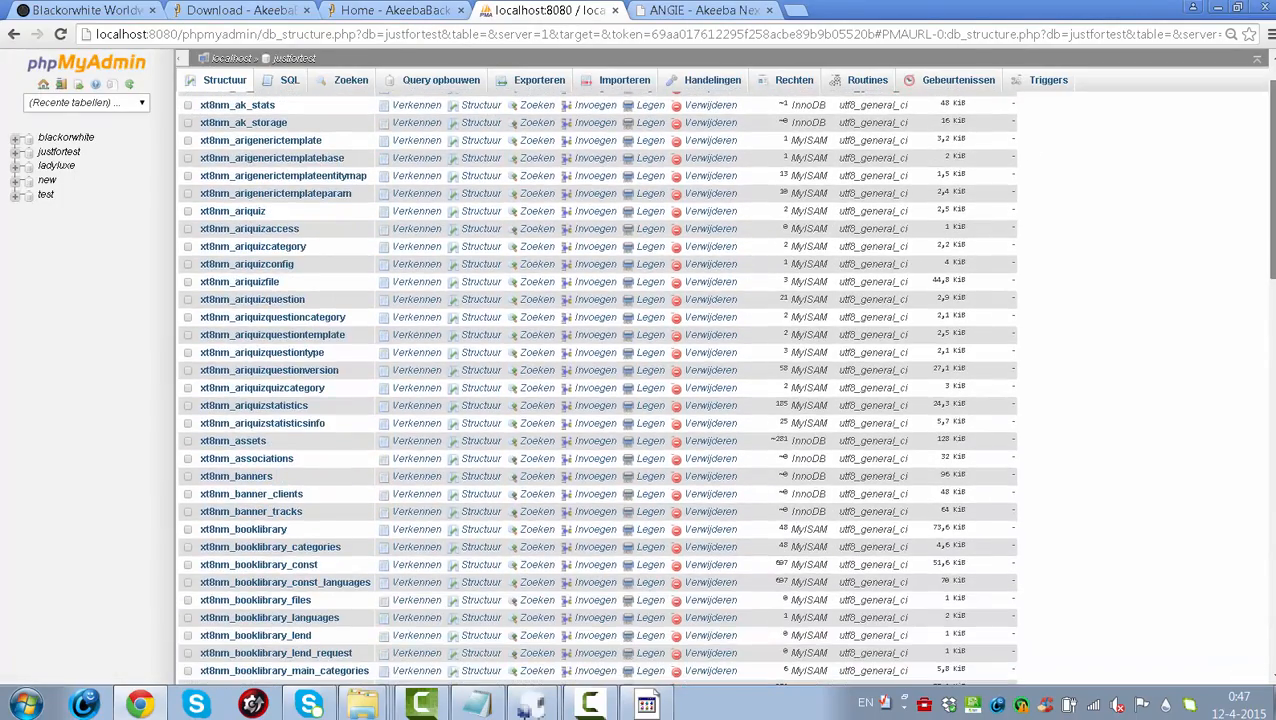
pyautogui.click(731, 9)
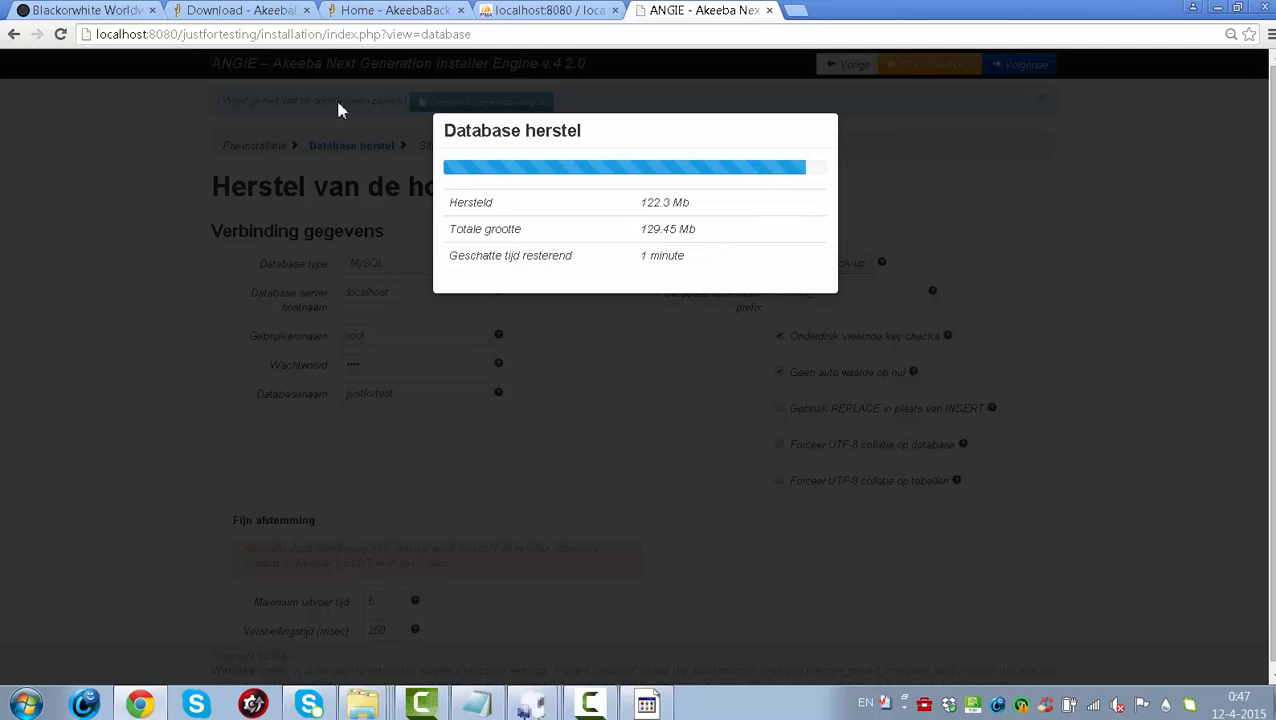
pyautogui.click(76, 9)
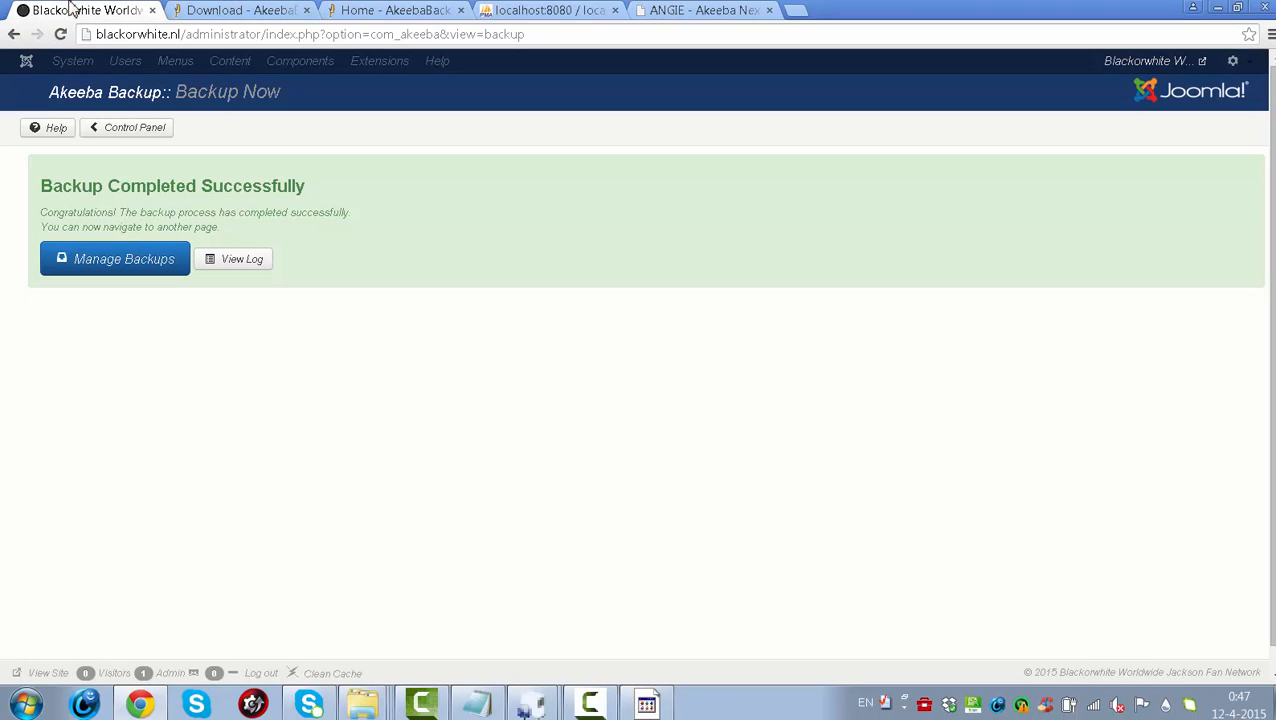
# - Go to Manage Backups and log back in on the blackorwhite.nl administrator login screen
pyautogui.click(140, 263)
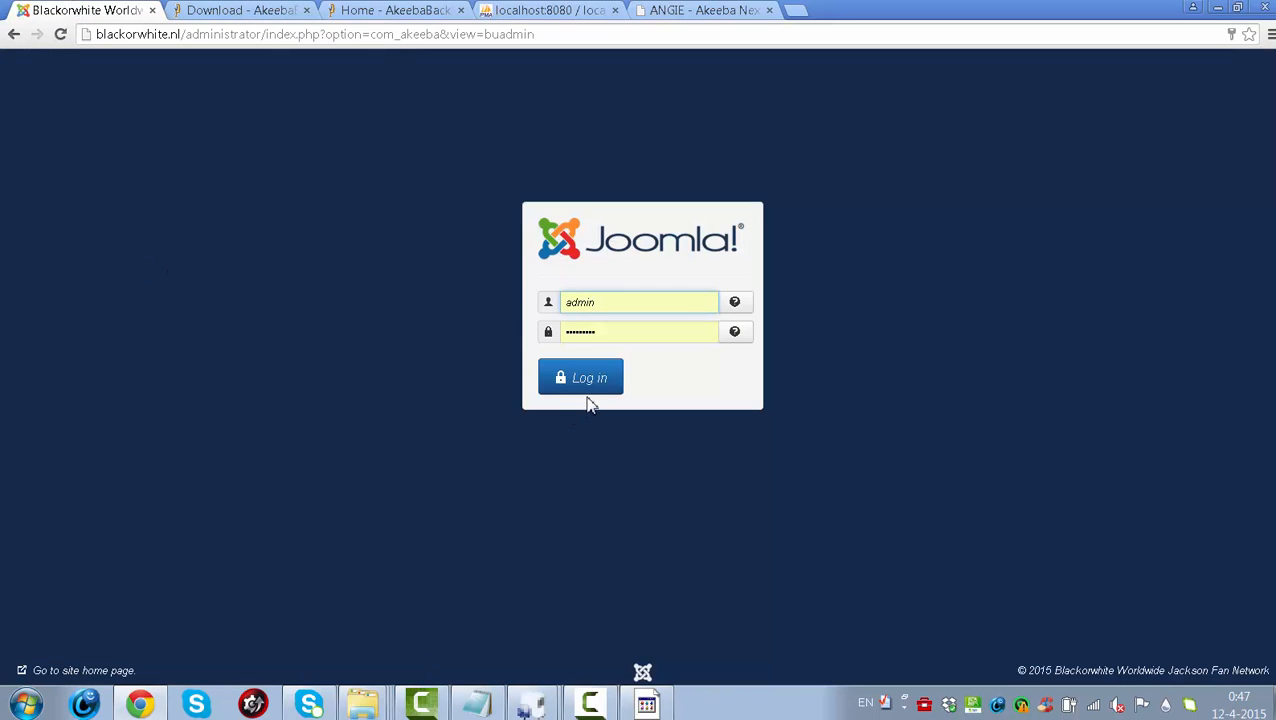
pyautogui.click(590, 396)
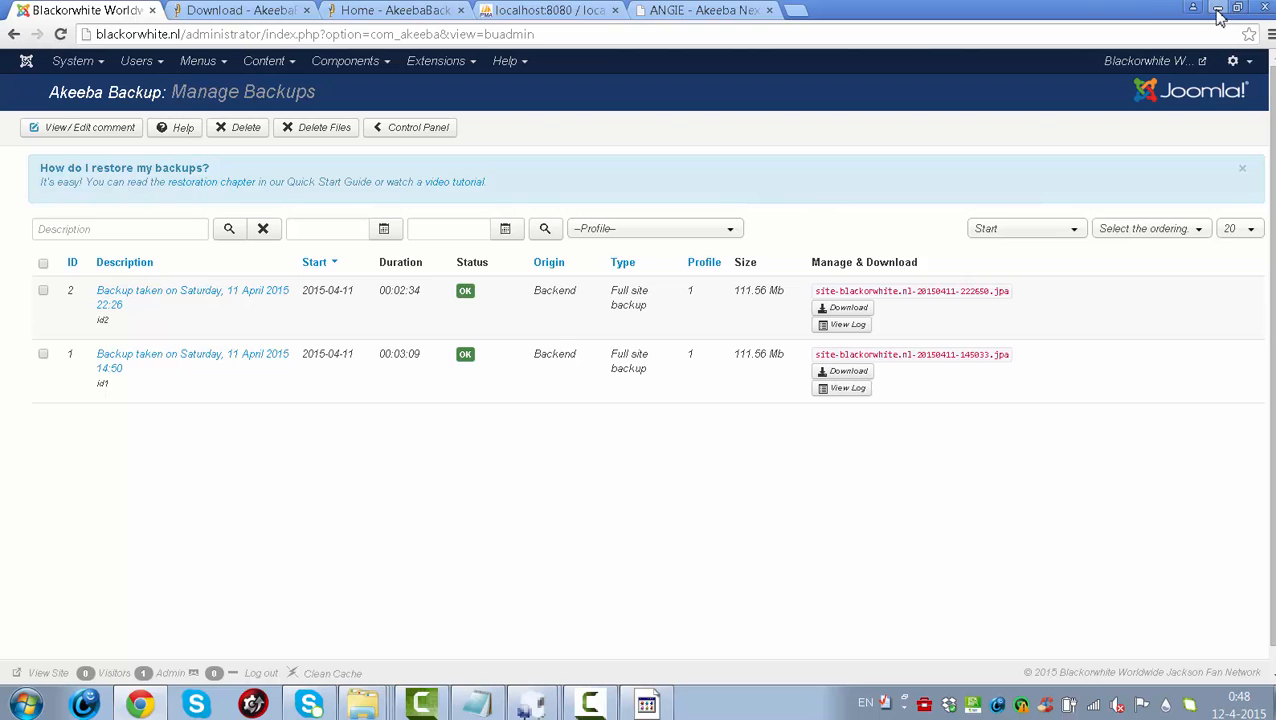
pyautogui.click(25, 704)
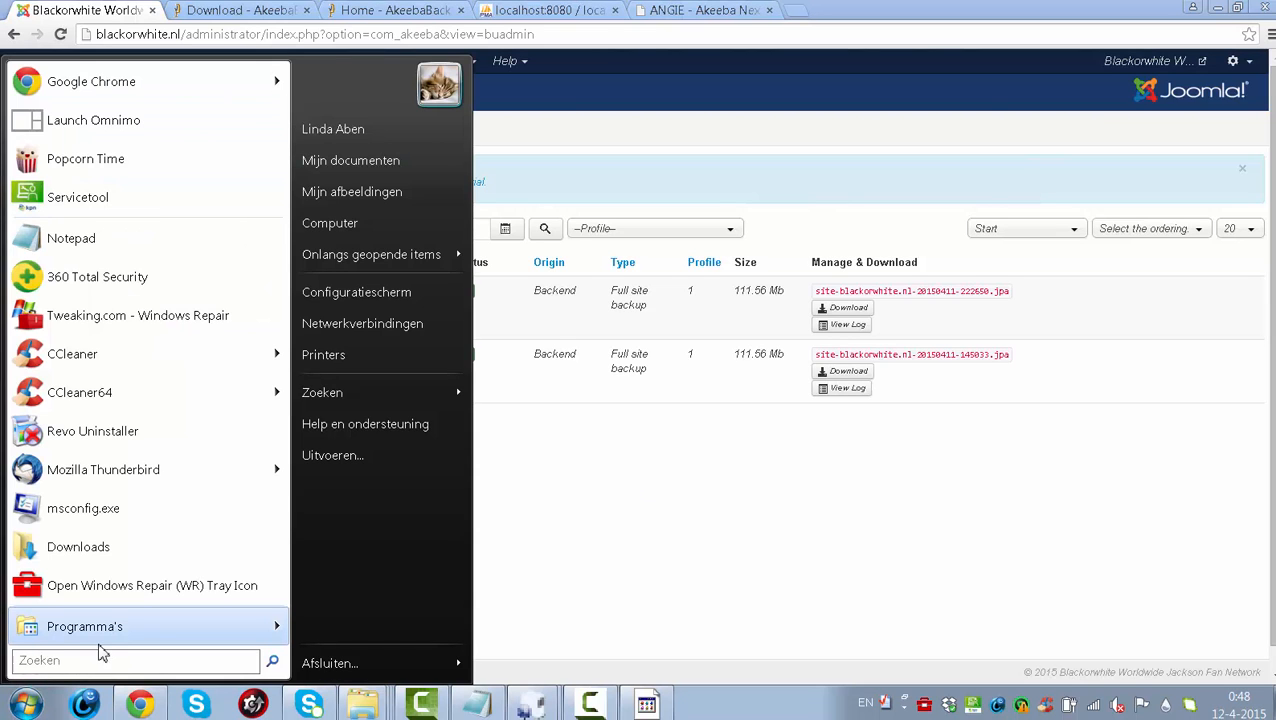
pyautogui.moveTo(108, 627)
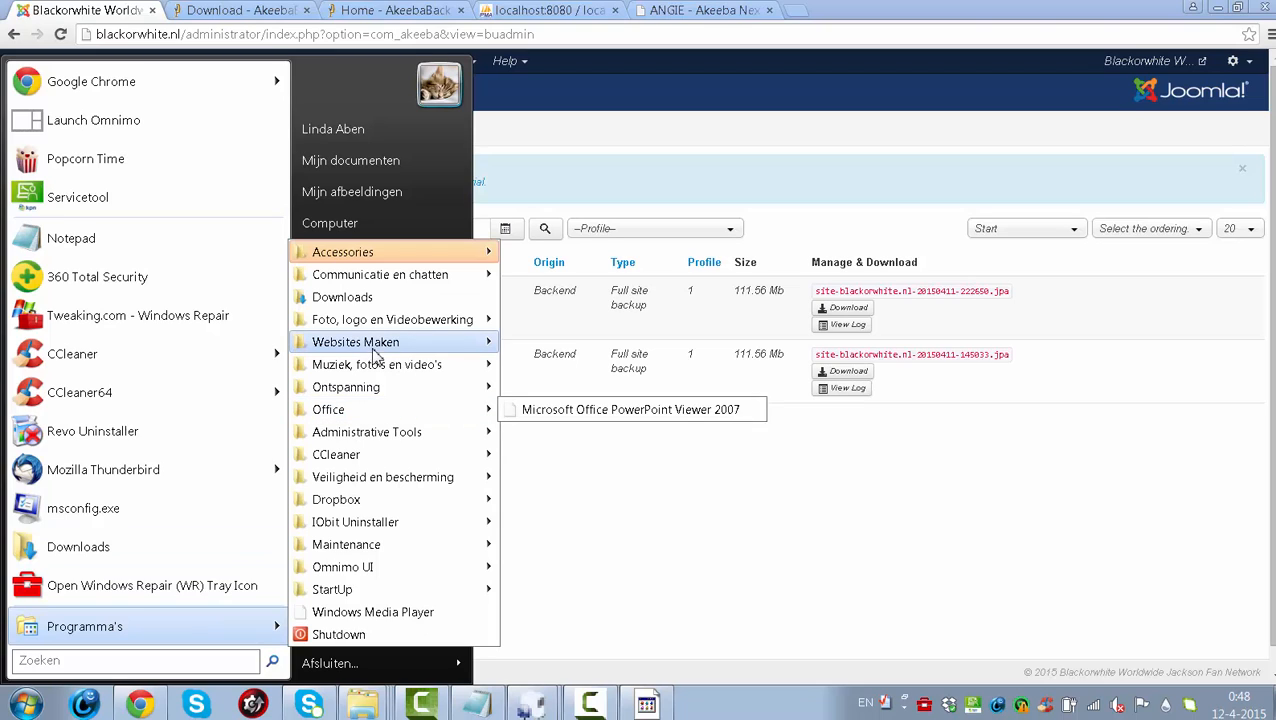
pyautogui.moveTo(437, 352)
pyautogui.moveTo(612, 364)
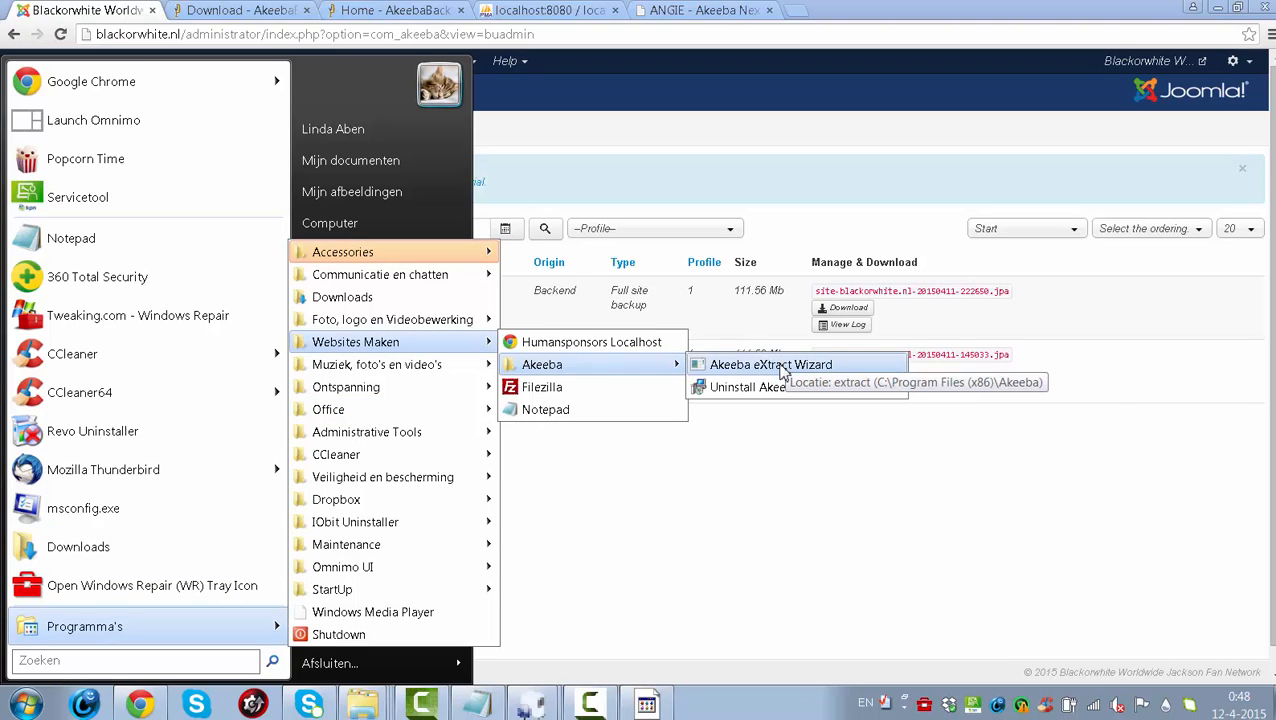
pyautogui.click(790, 566)
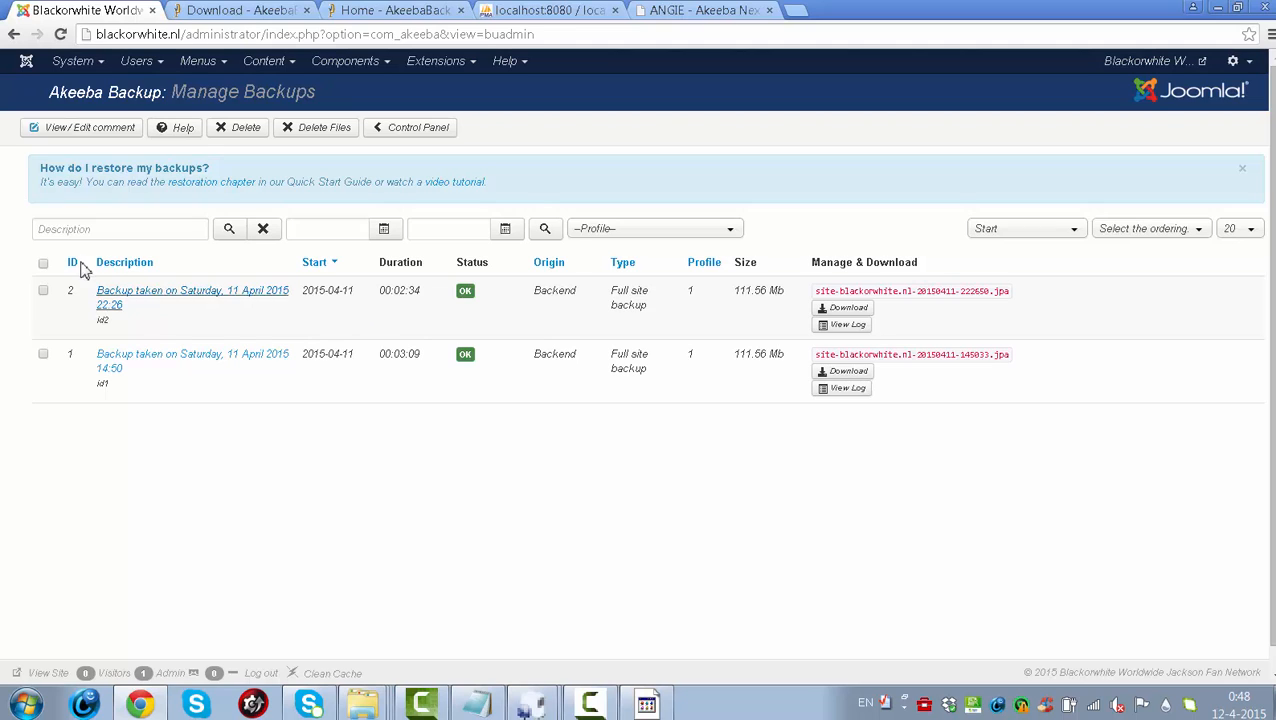
# - Delete the archive files of backup ID 1 (11 April 14:50) and dismiss the make-a-selection alerts
pyautogui.click(44, 356)
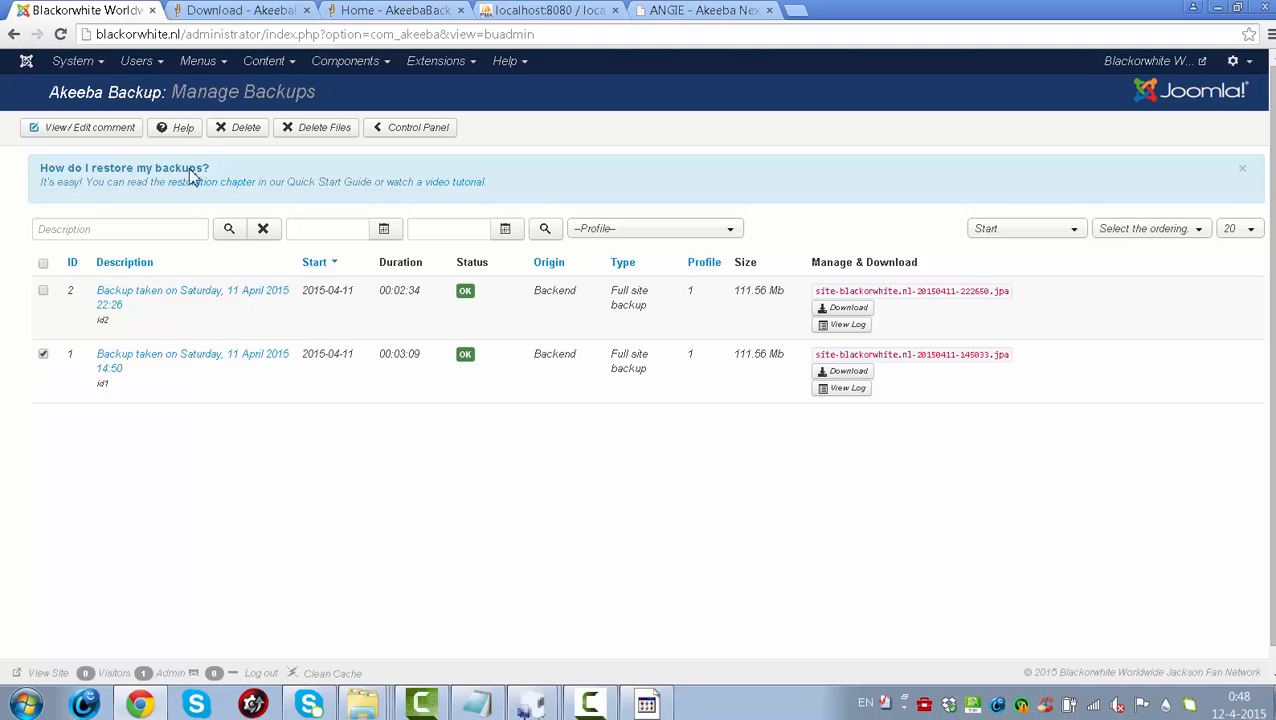
pyautogui.click(326, 132)
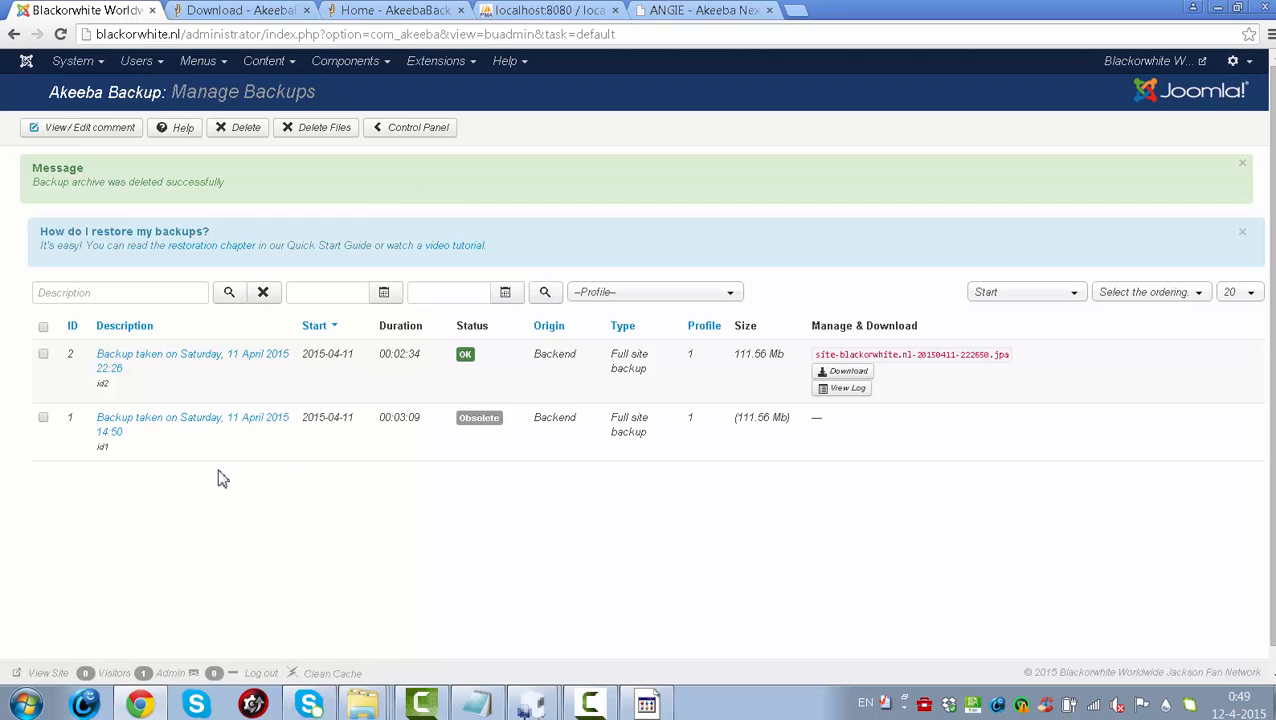
pyautogui.click(305, 129)
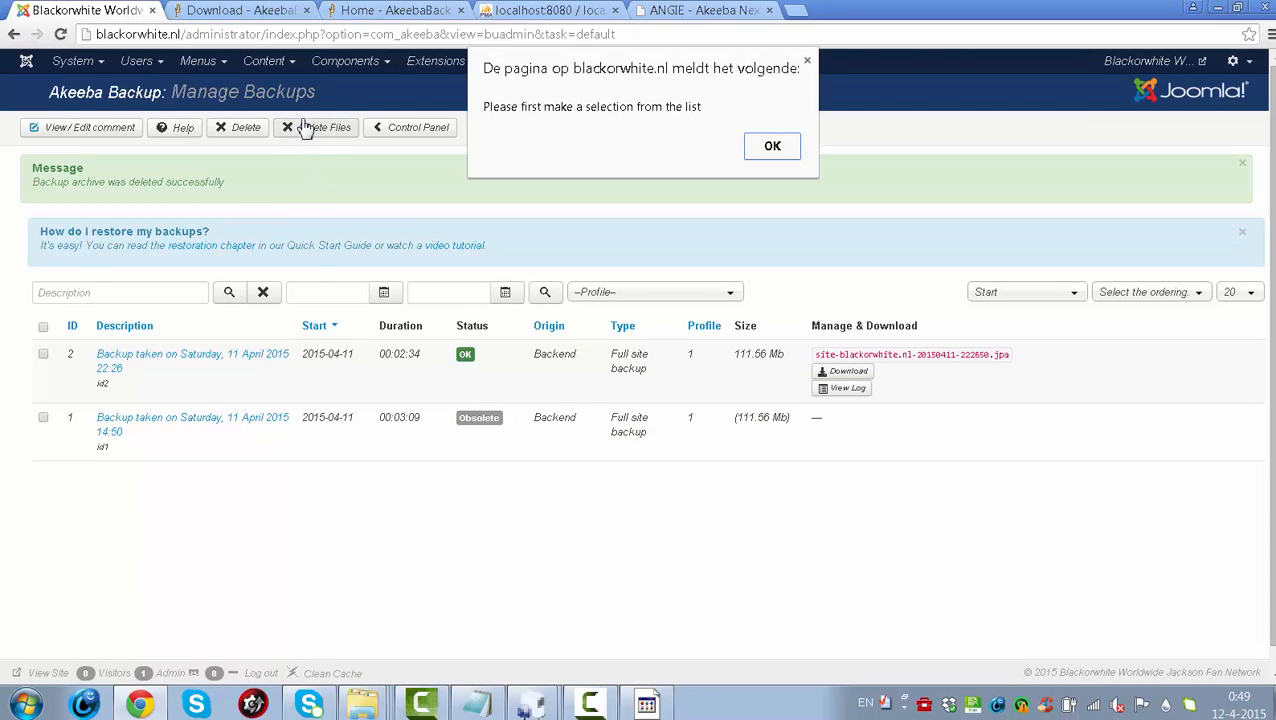
pyautogui.click(771, 148)
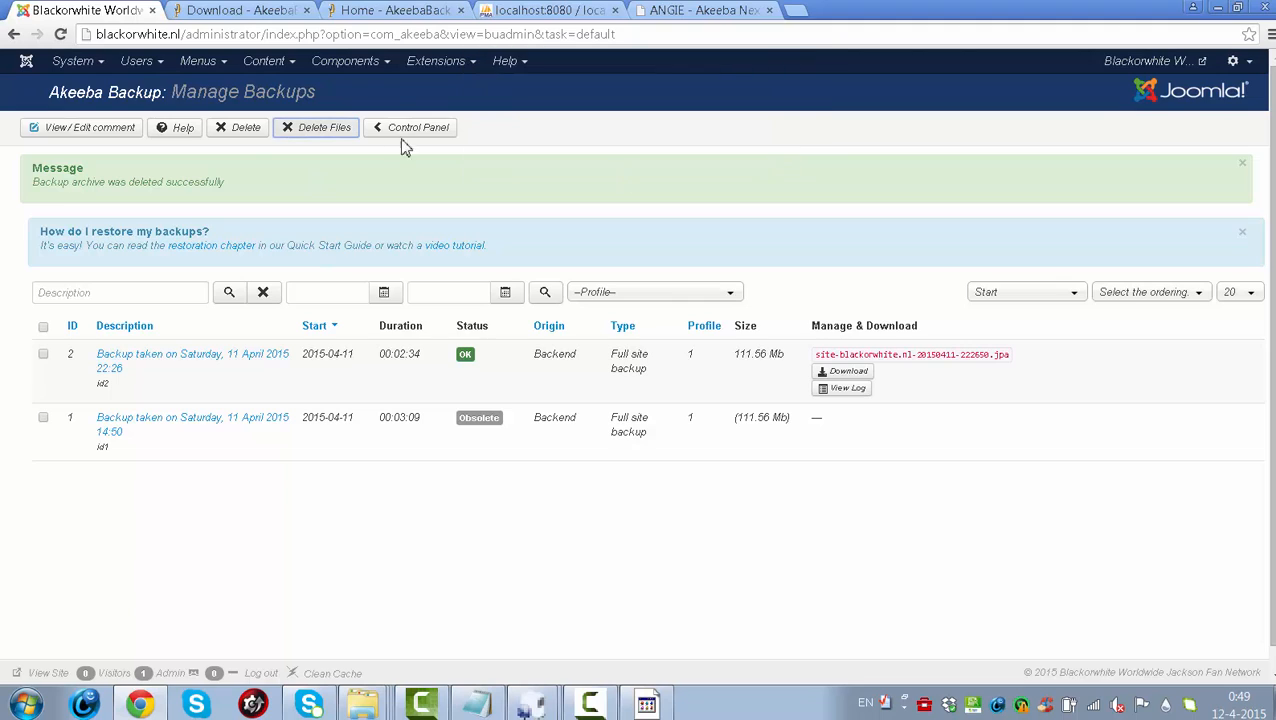
pyautogui.click(252, 128)
pyautogui.click(767, 156)
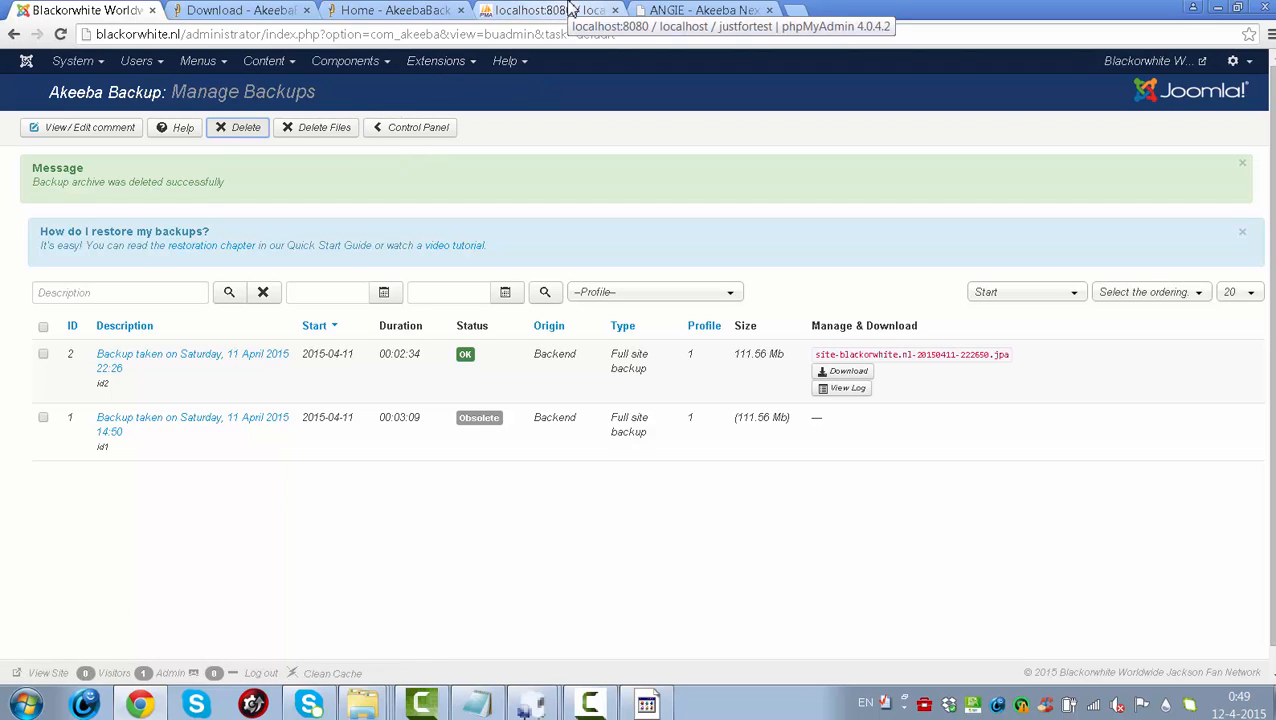
# - Continue from the finished database restore to ANGIE's site setup, leaving Live site URL blank
pyautogui.click(694, 12)
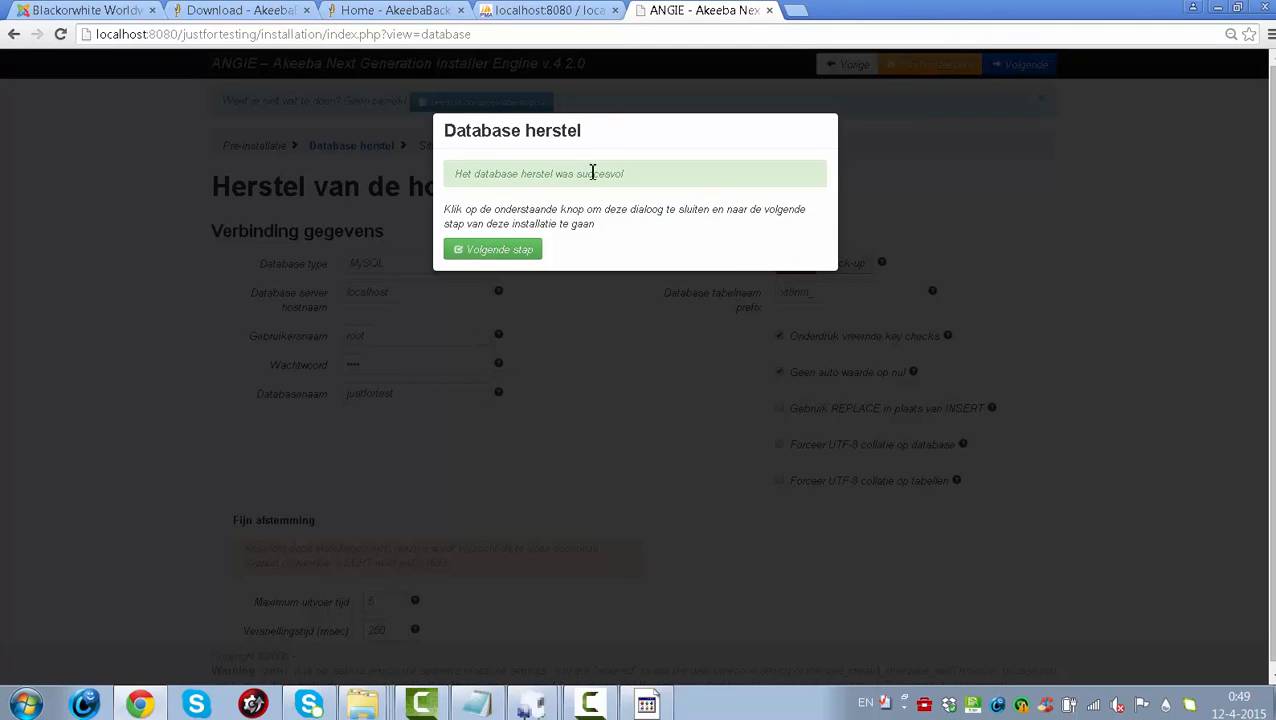
pyautogui.click(513, 251)
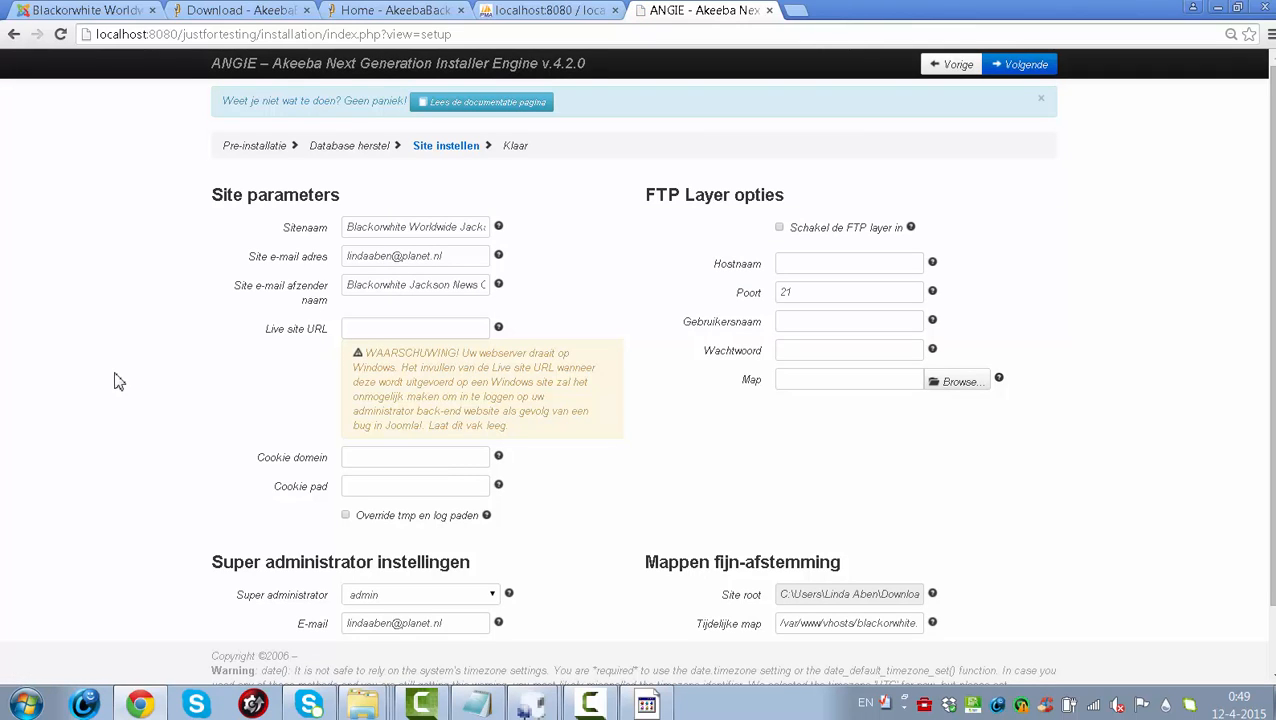
pyautogui.click(396, 325)
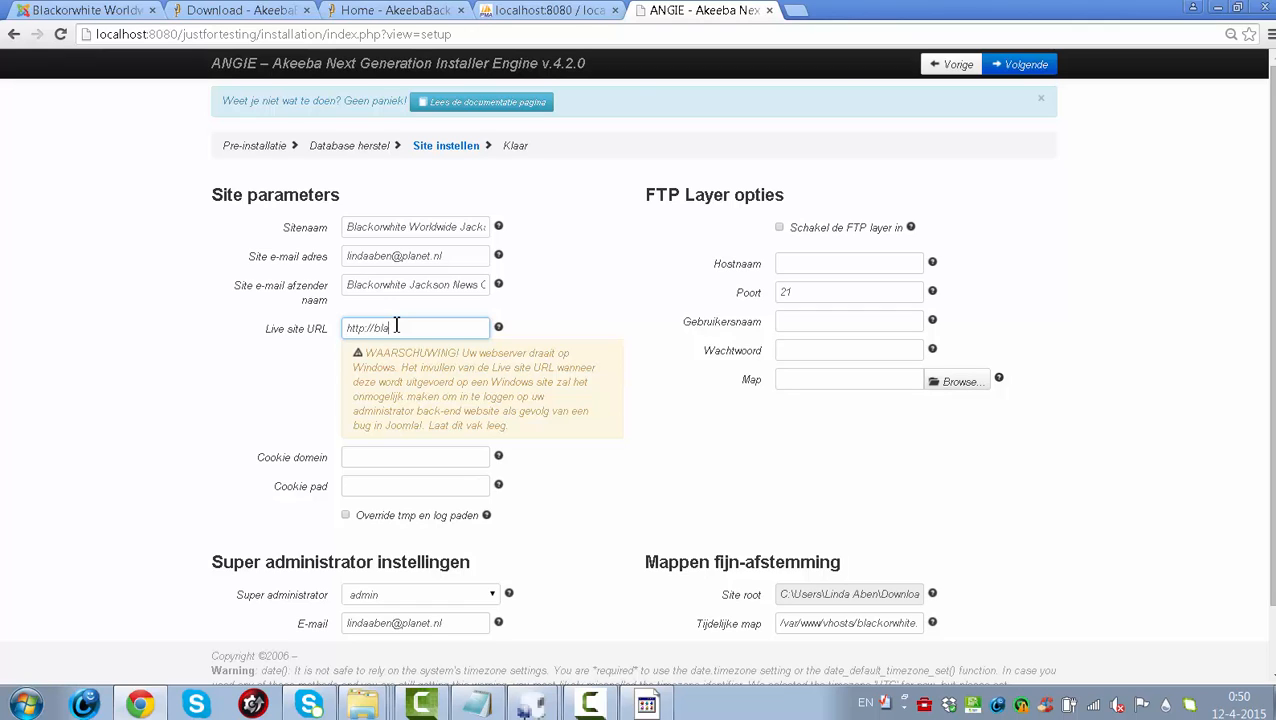
pyautogui.write('http://blackorwhite.nl')
pyautogui.moveTo(463, 332); pyautogui.dragTo(231, 339)
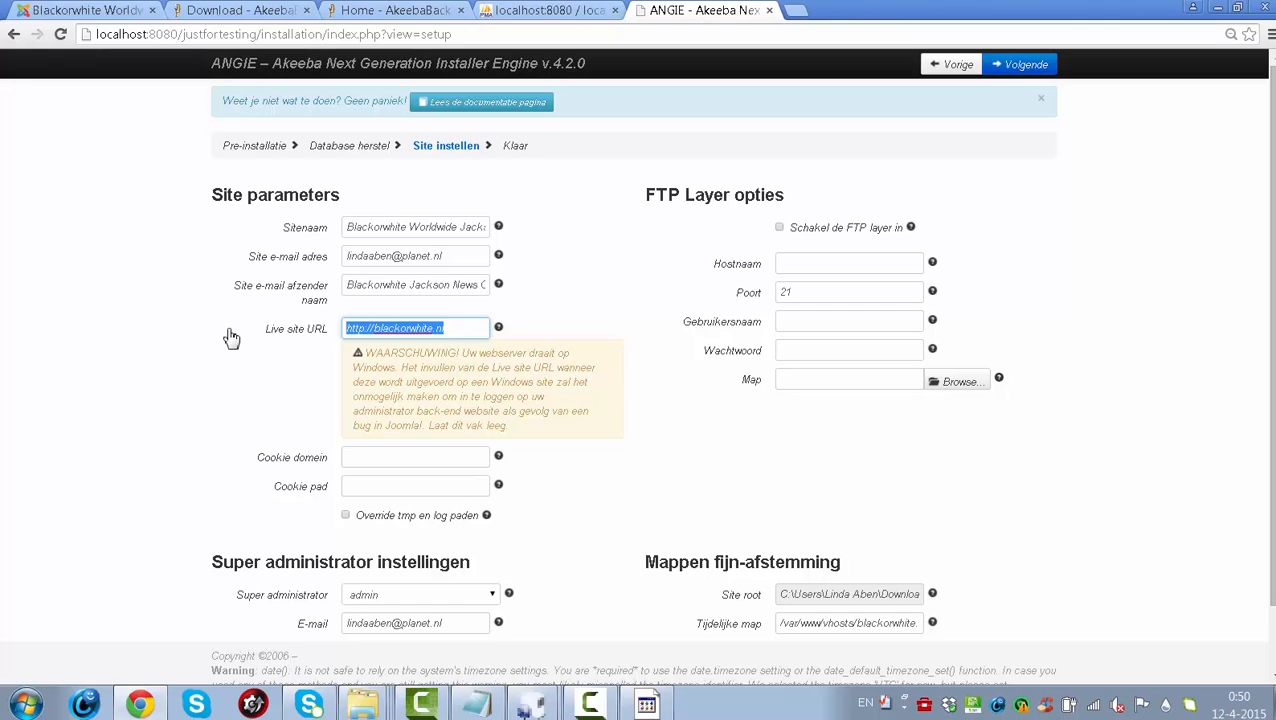
pyautogui.press('BackSpace')
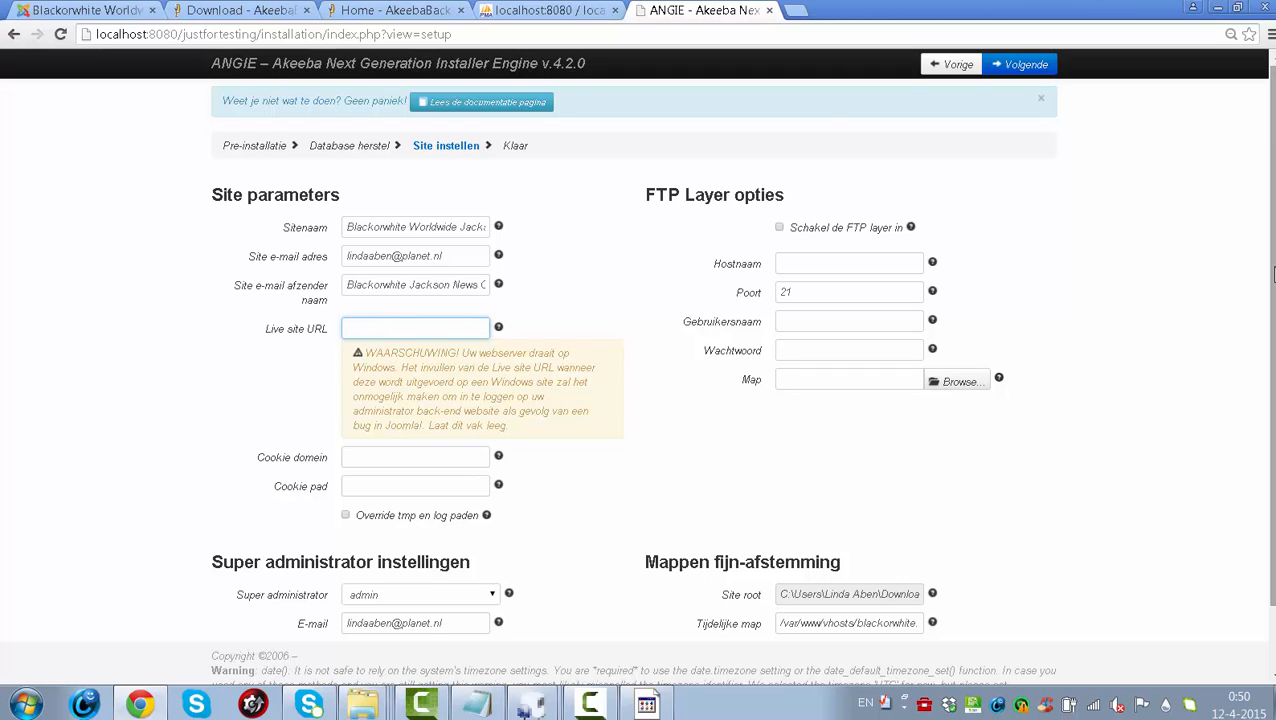
# - Enter the new super administrator password in both Wachtwoord and Wachtwoord (herhalen)
pyautogui.scroll(-2, 1273, 273)
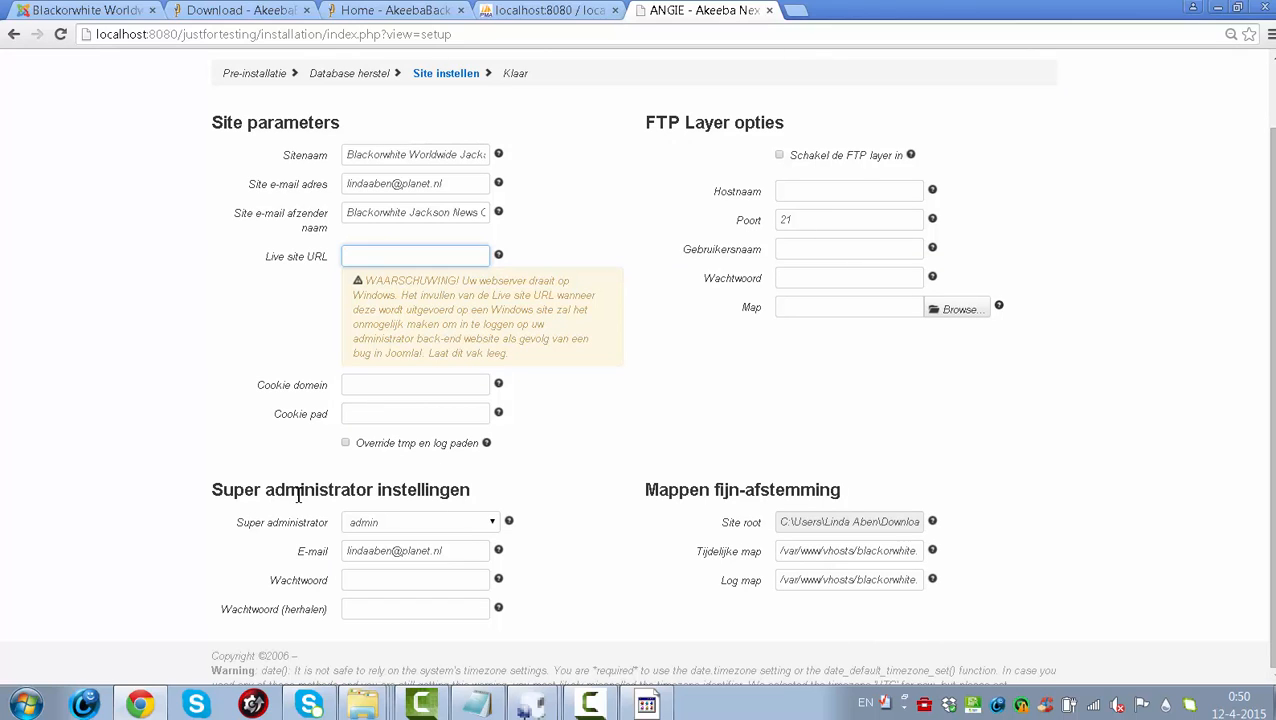
pyautogui.click(372, 580)
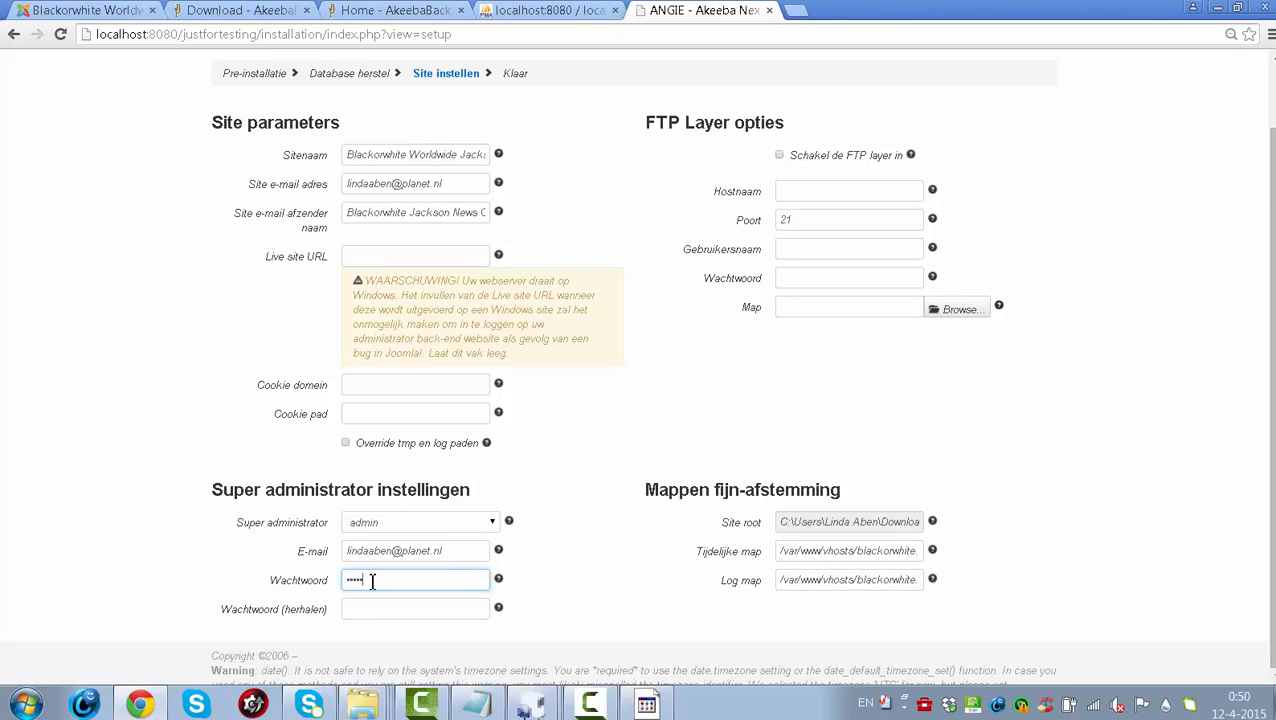
pyautogui.press('Tab')
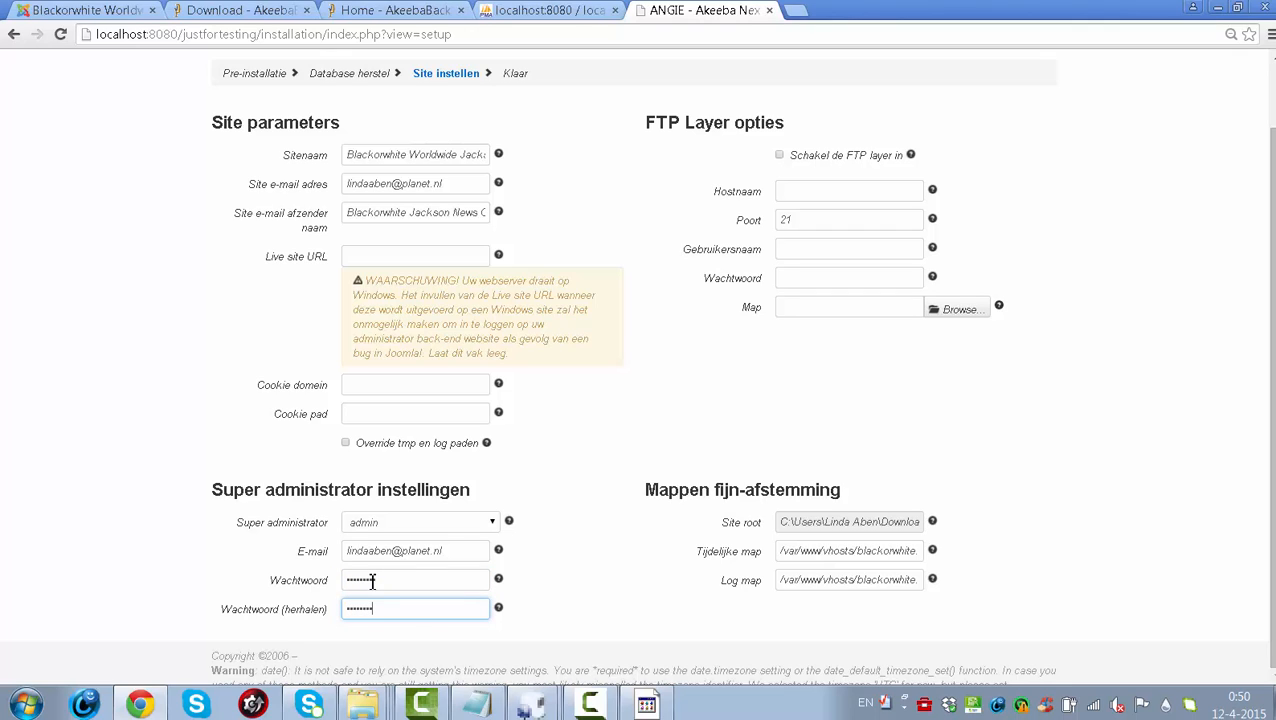
pyautogui.write('•••••••••')
pyautogui.moveTo(1271, 440); pyautogui.dragTo(1271, 372)
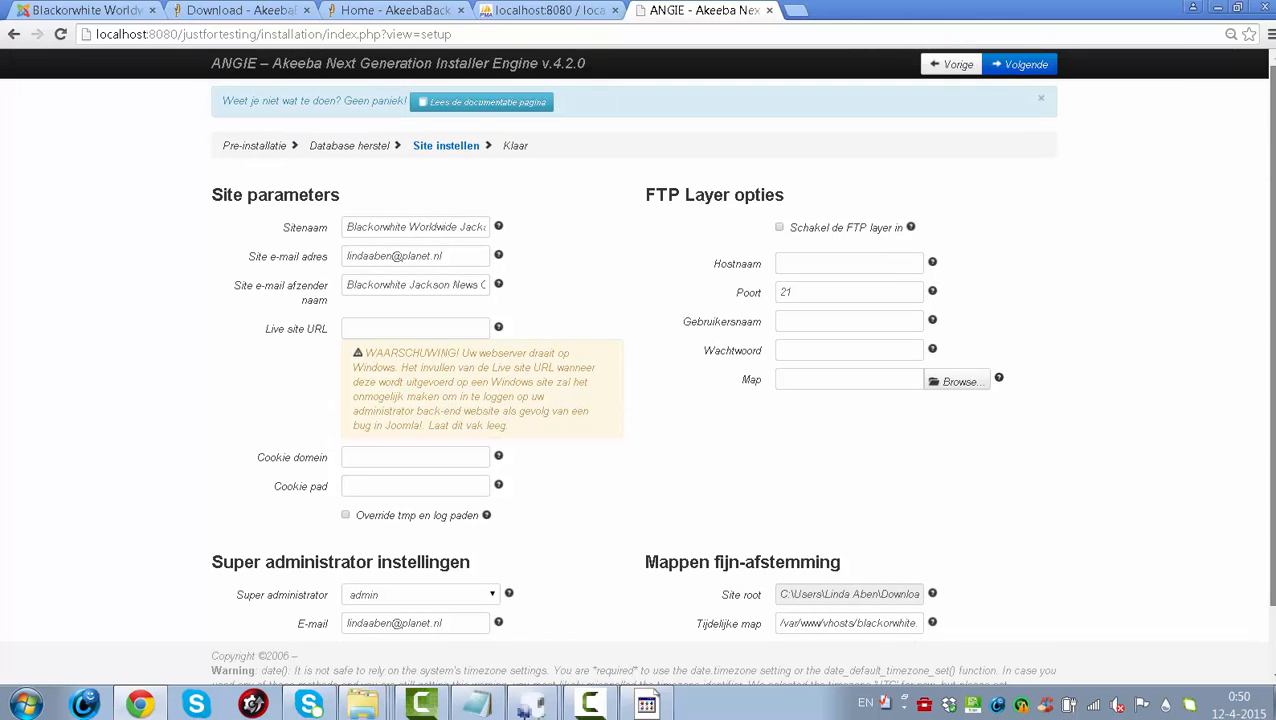
# - Go to the final installer step, delete the installation folder, and visit the restored front end
pyautogui.click(1023, 68)
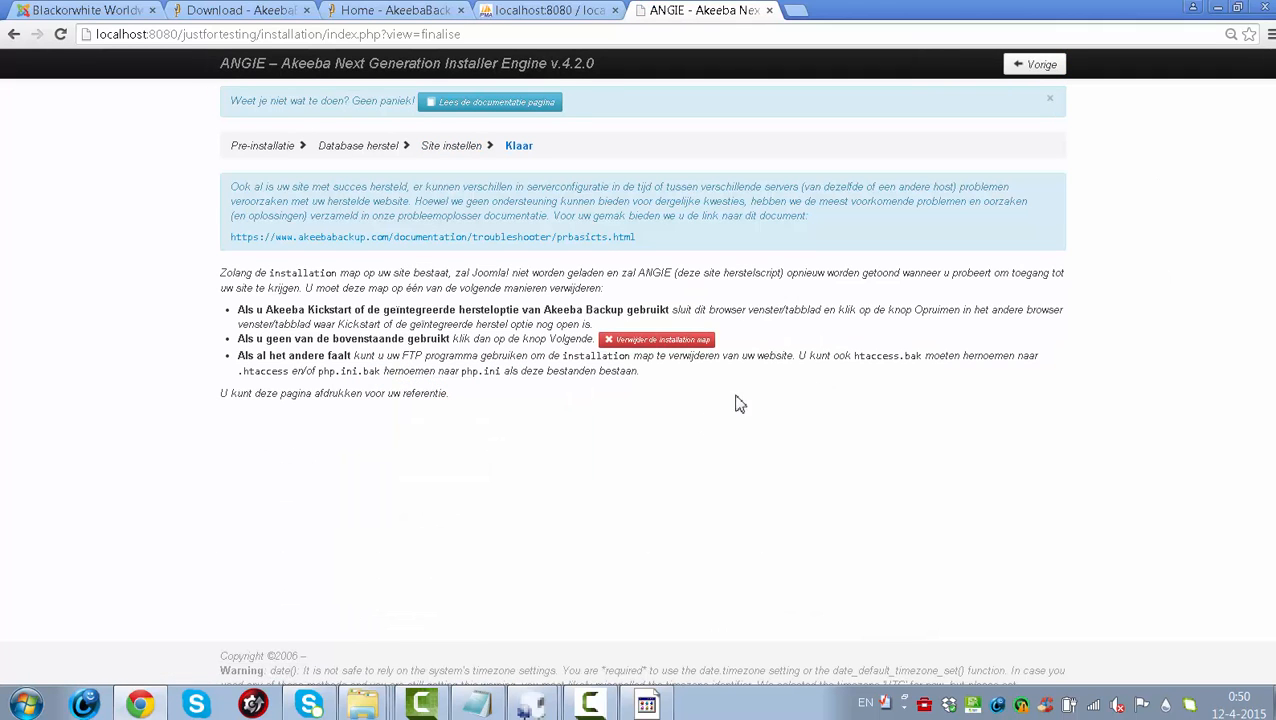
pyautogui.click(688, 345)
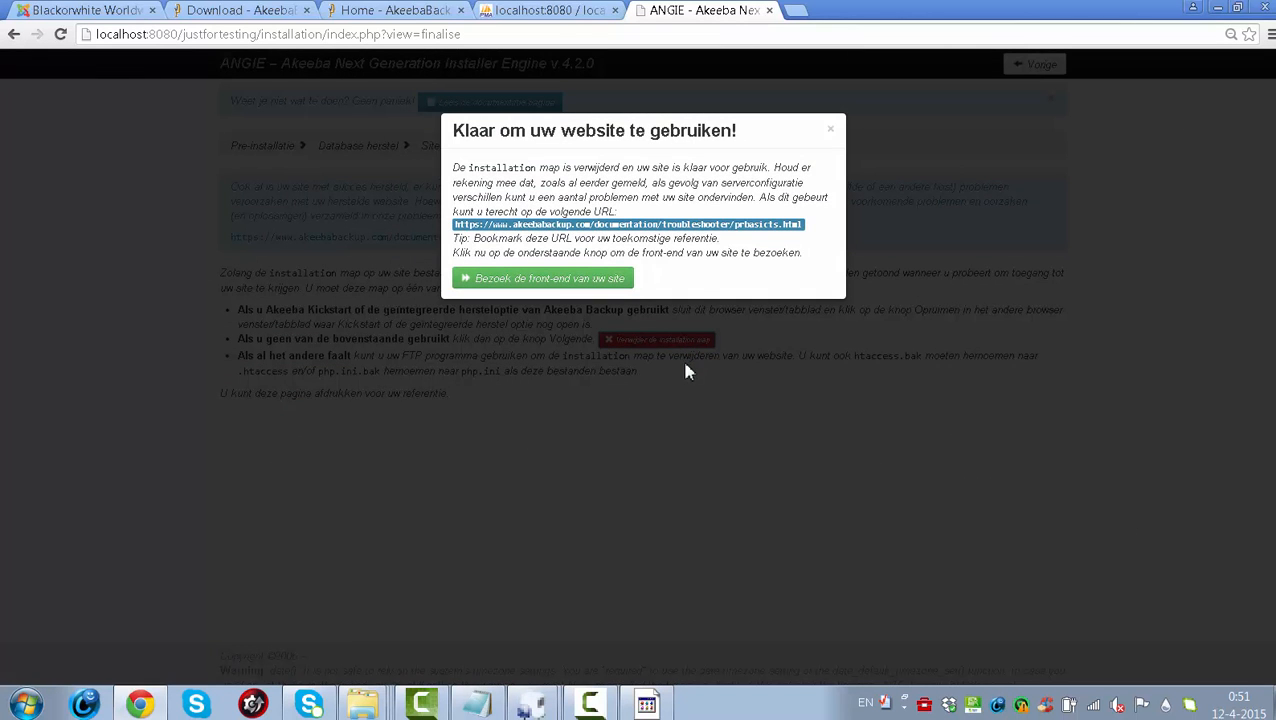
pyautogui.click(551, 287)
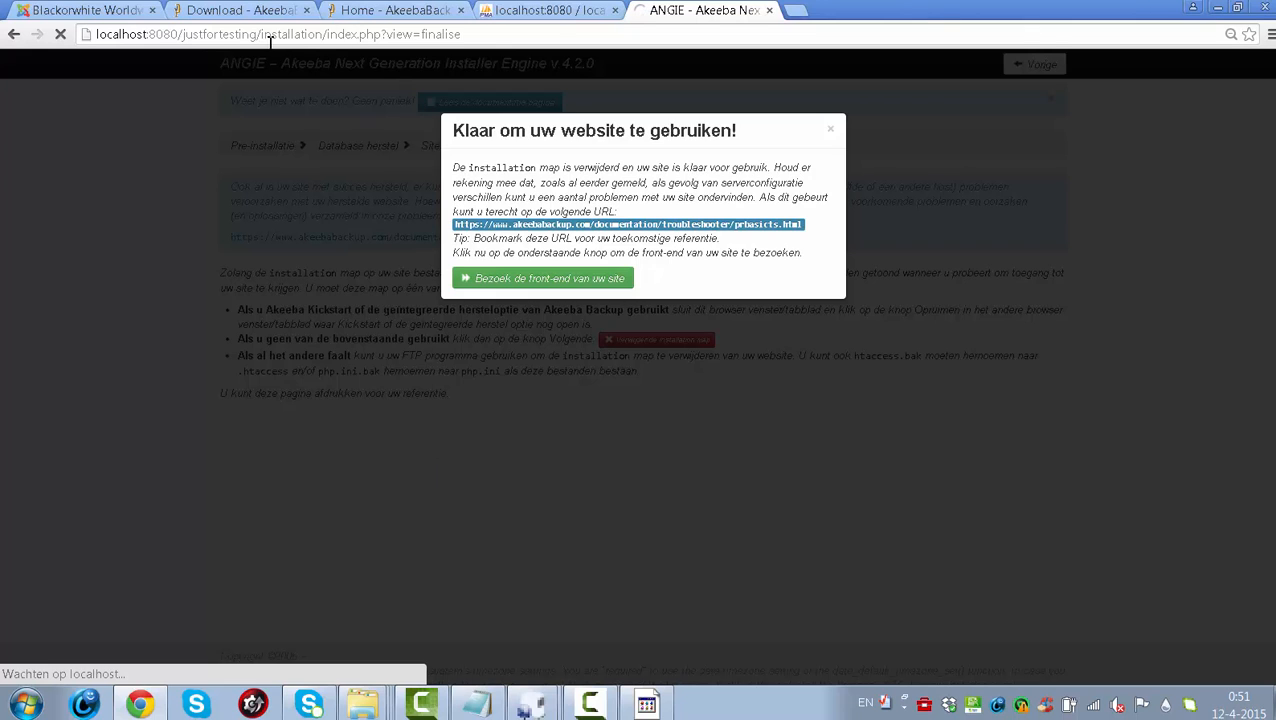
# - Strip the installation path from the address and load localhost:8080/justfortesting/
pyautogui.moveTo(264, 34); pyautogui.dragTo(690, 18)
pyautogui.press('BackSpace')
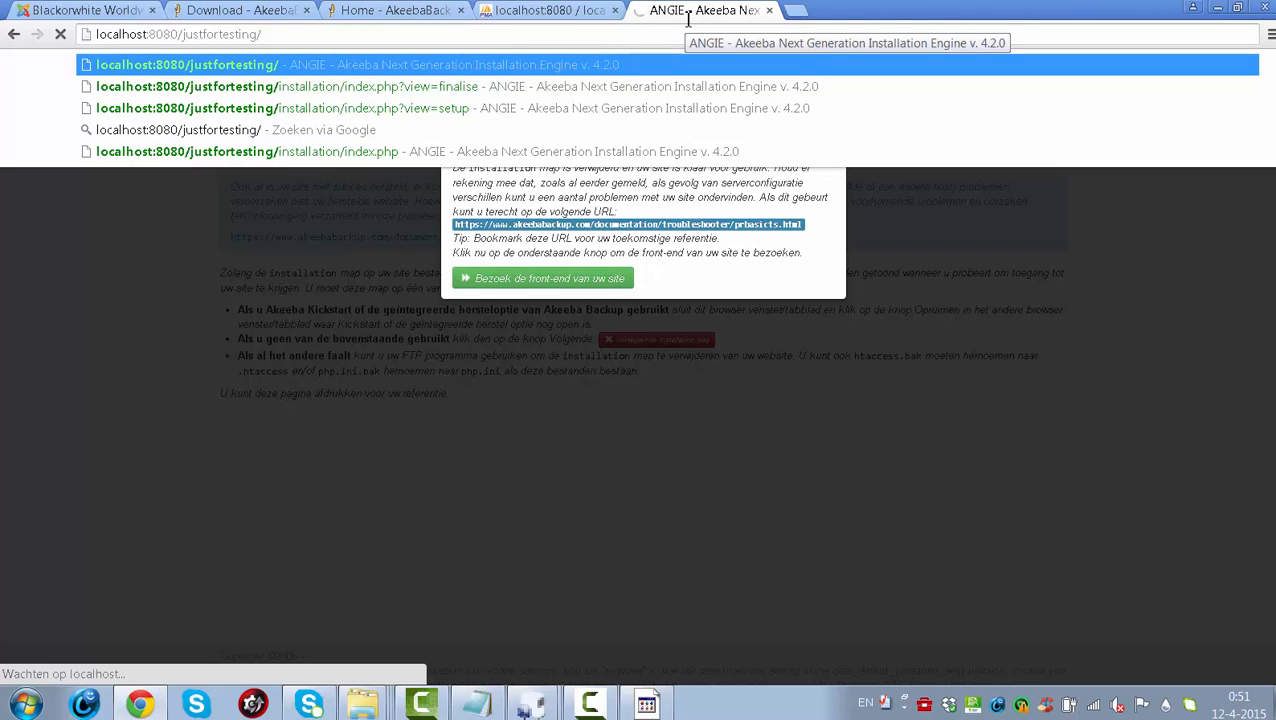
pyautogui.press('Escape')
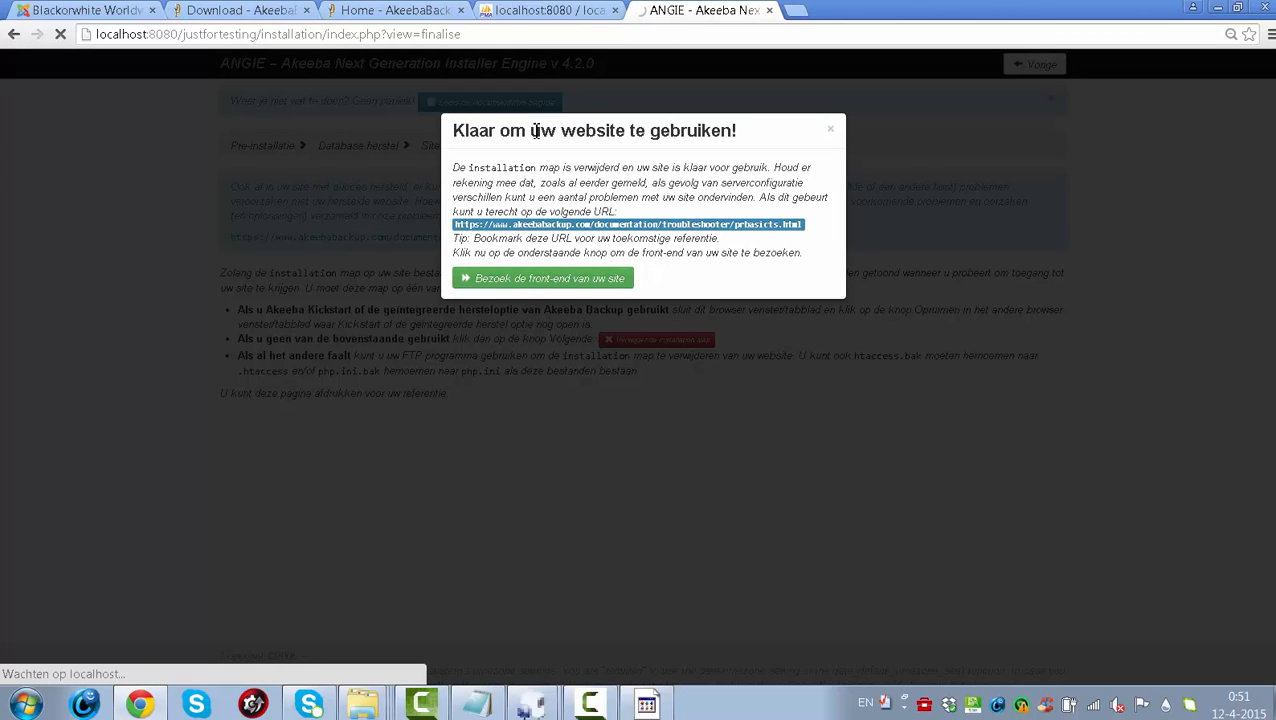
pyautogui.click(566, 287)
pyautogui.moveTo(271, 34); pyautogui.dragTo(617, 20)
pyautogui.press('BackSpace')
pyautogui.press('BackSpace')
pyautogui.press('BackSpace')
pyautogui.press('Return')
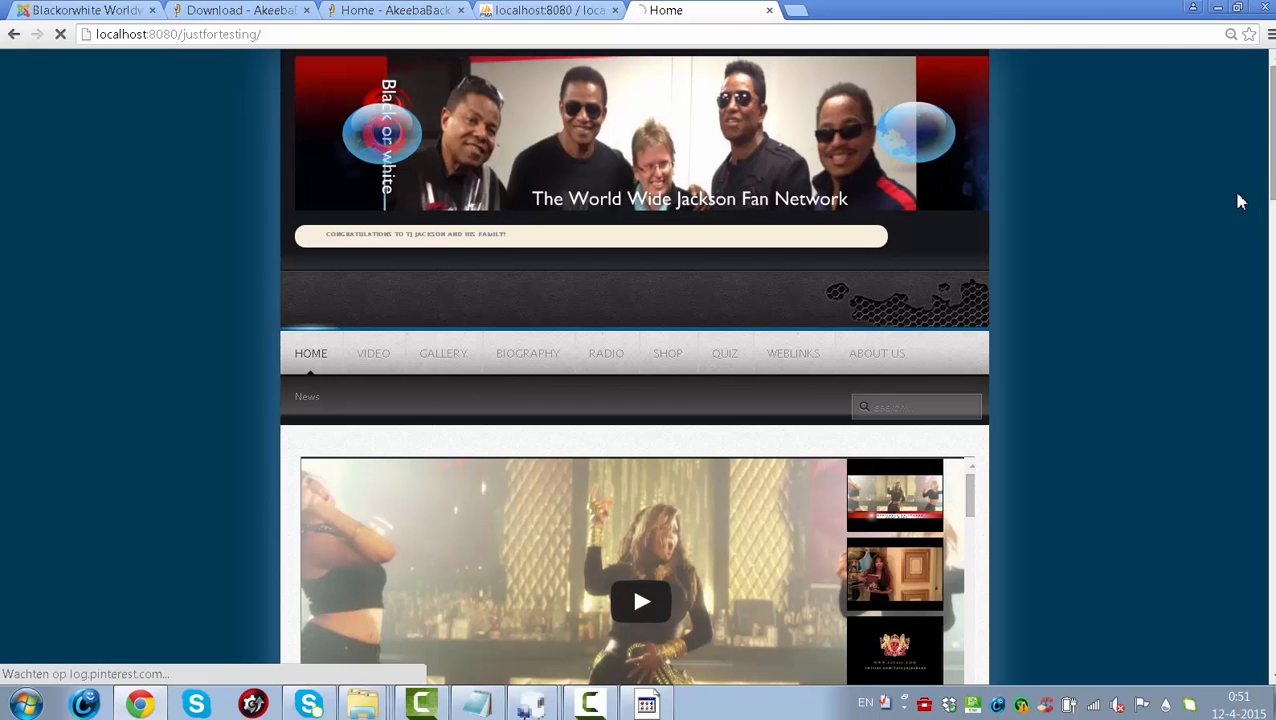
# - Scroll through the restored home page, then open the GALLERY page and look over its galleries
pyautogui.scroll(-10, 635, 400)
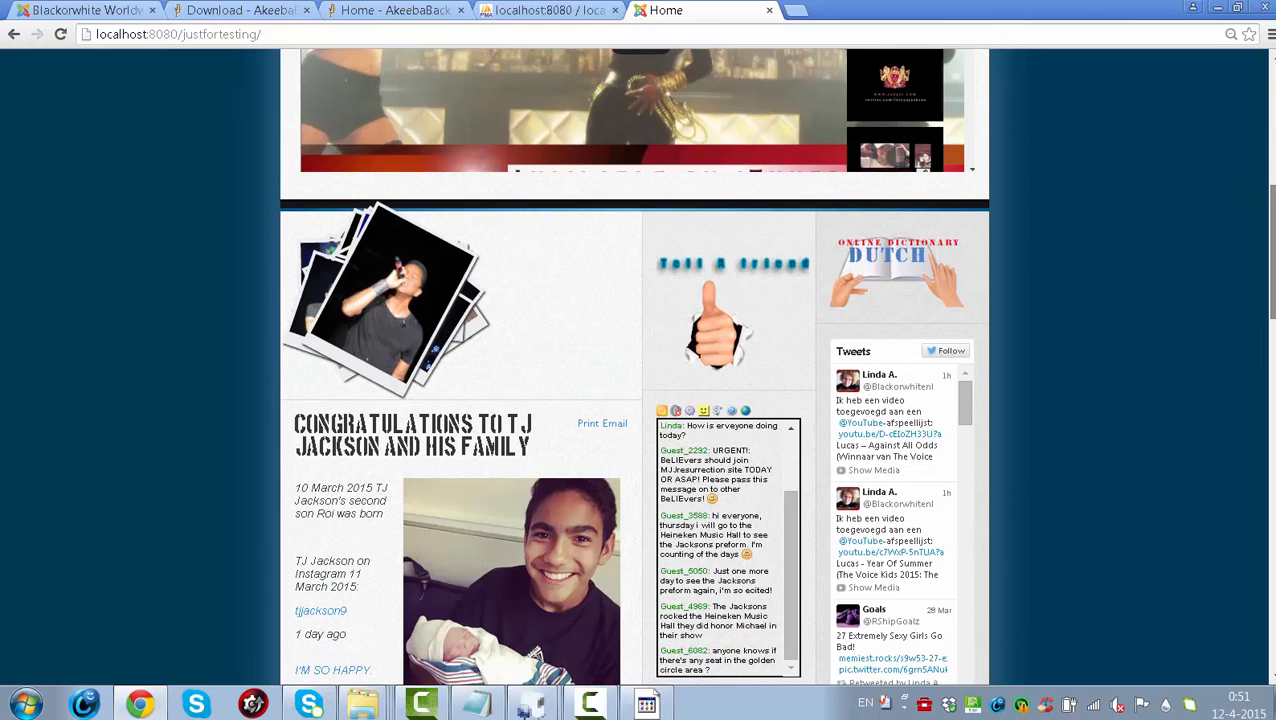
pyautogui.scroll(-8, 625, 366)
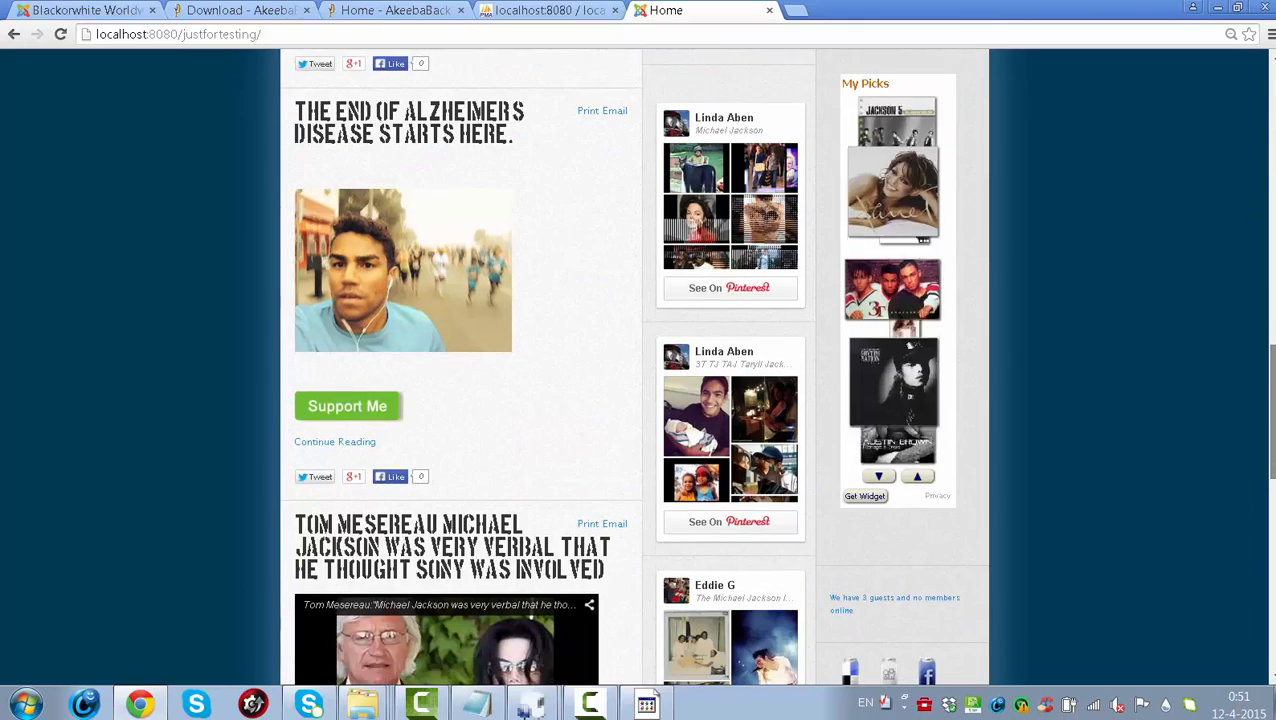
pyautogui.scroll(-5, 635, 366)
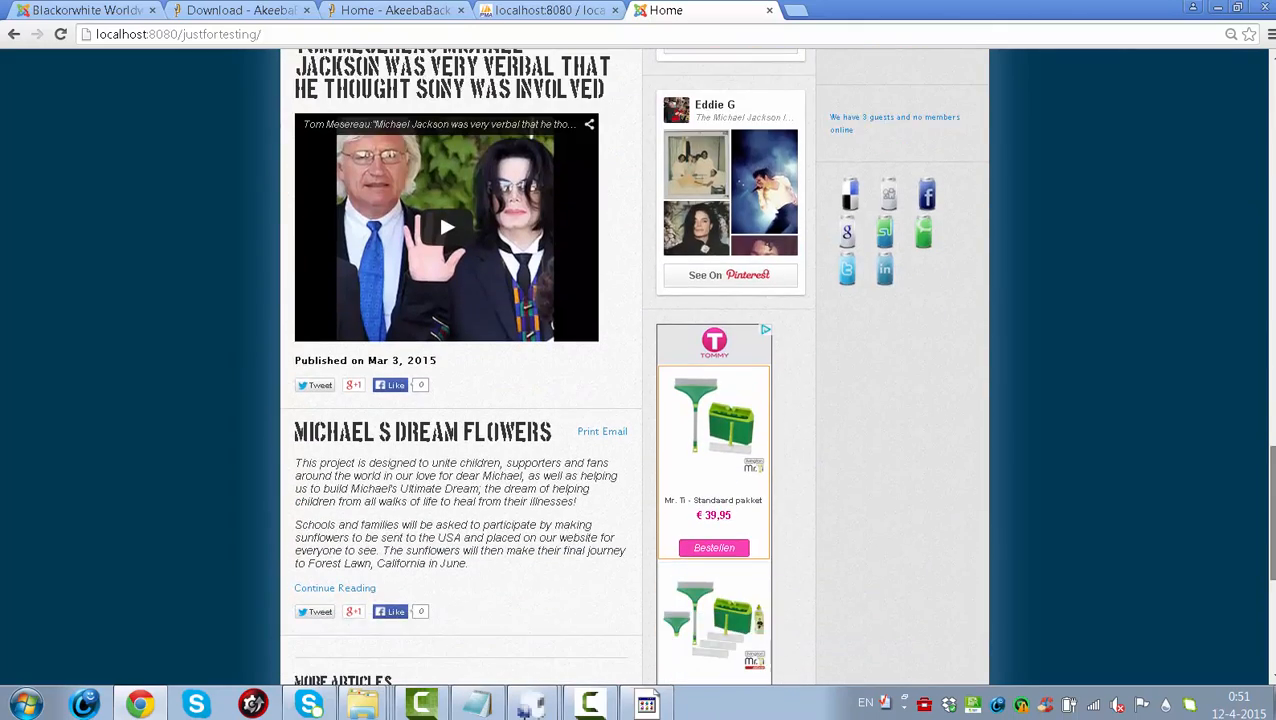
pyautogui.scroll(-3, 635, 366)
pyautogui.scroll(15, 635, 366)
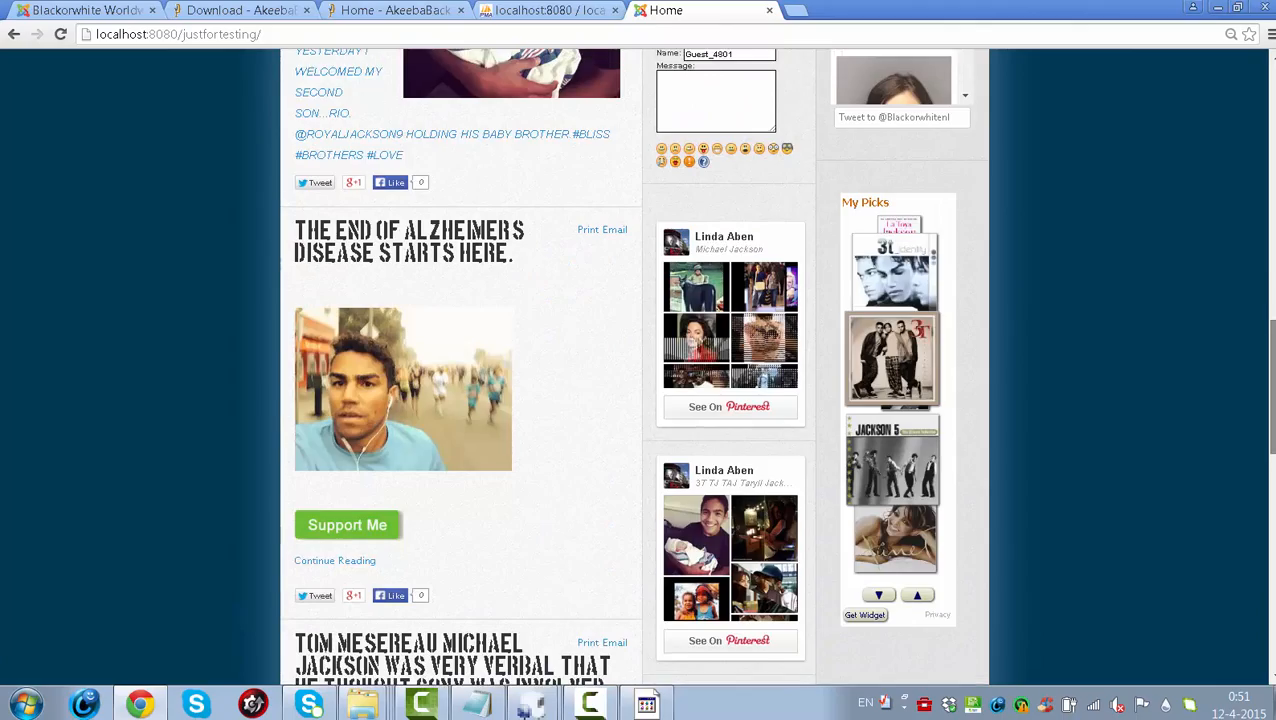
pyautogui.scroll(3, 635, 366)
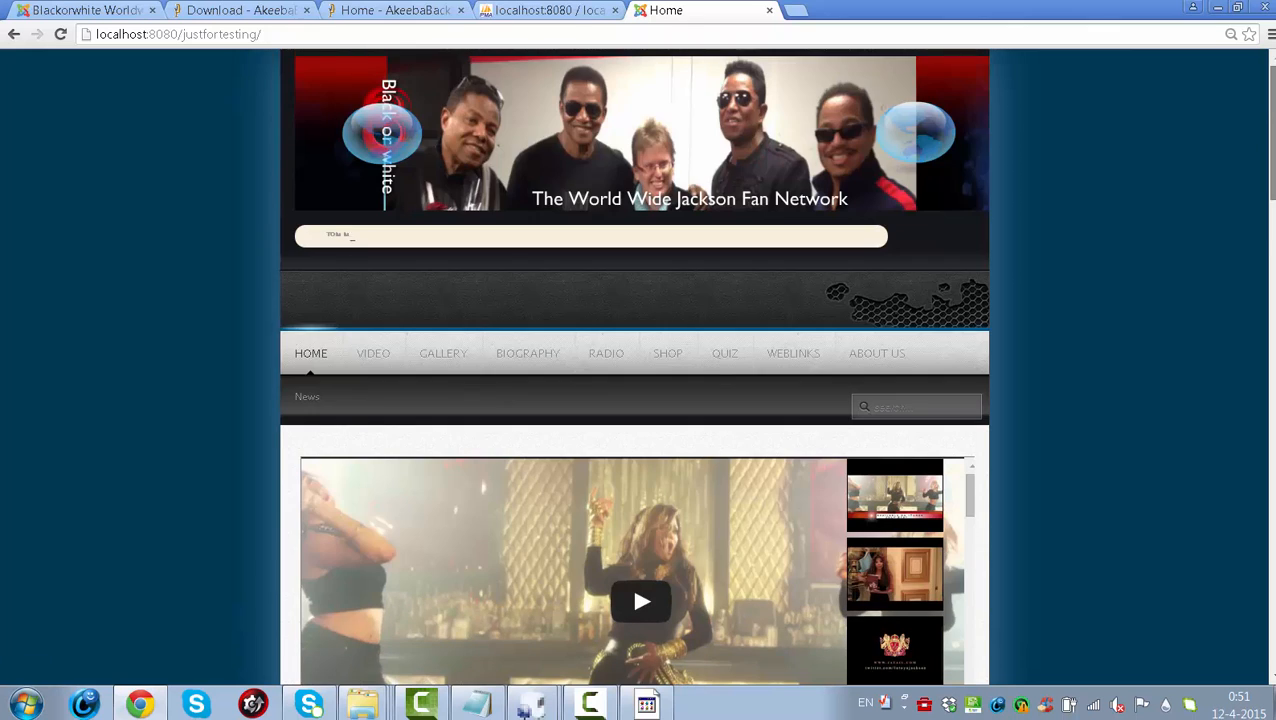
pyautogui.click(444, 367)
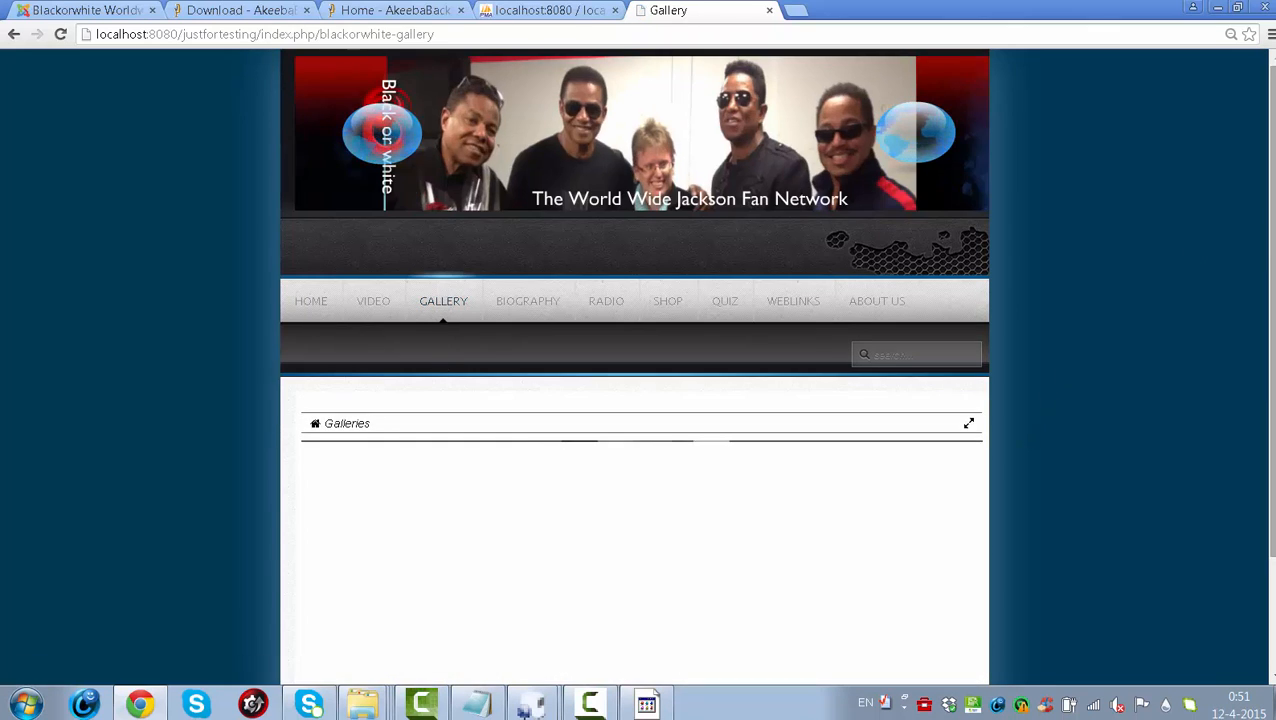
pyautogui.scroll(-1, 1030, 432)
pyautogui.scroll(1, 683, 205)
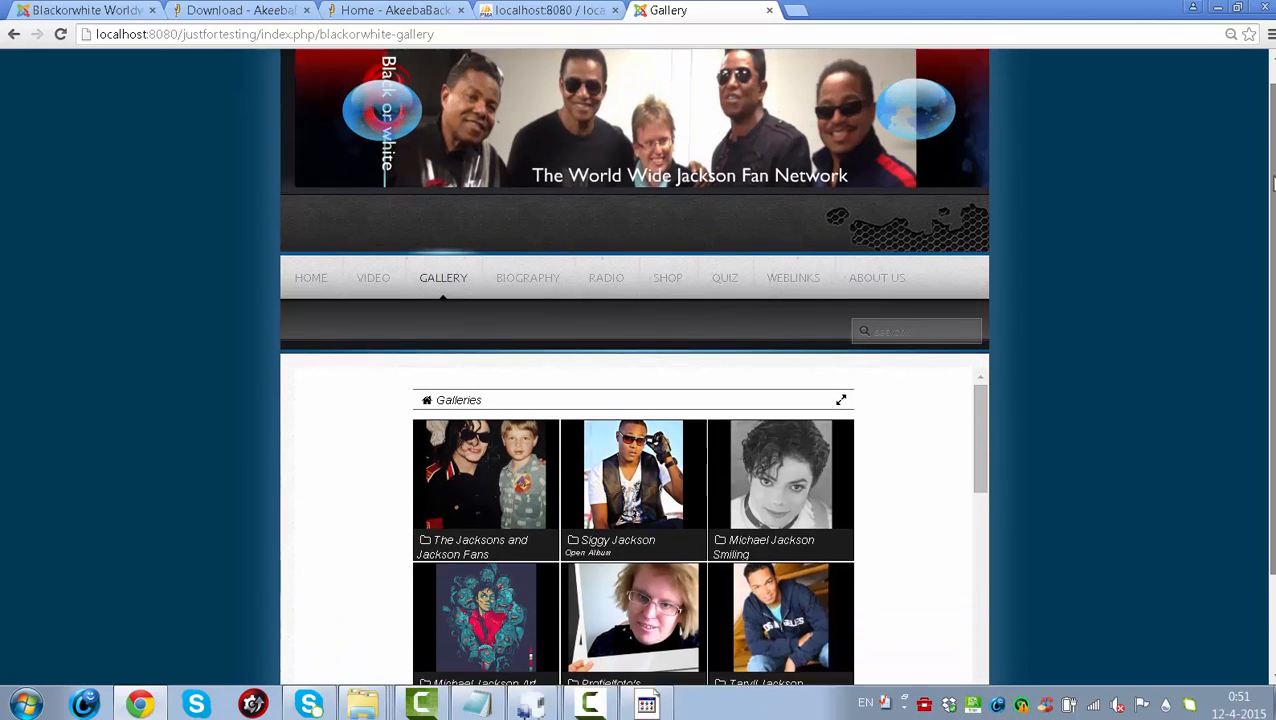
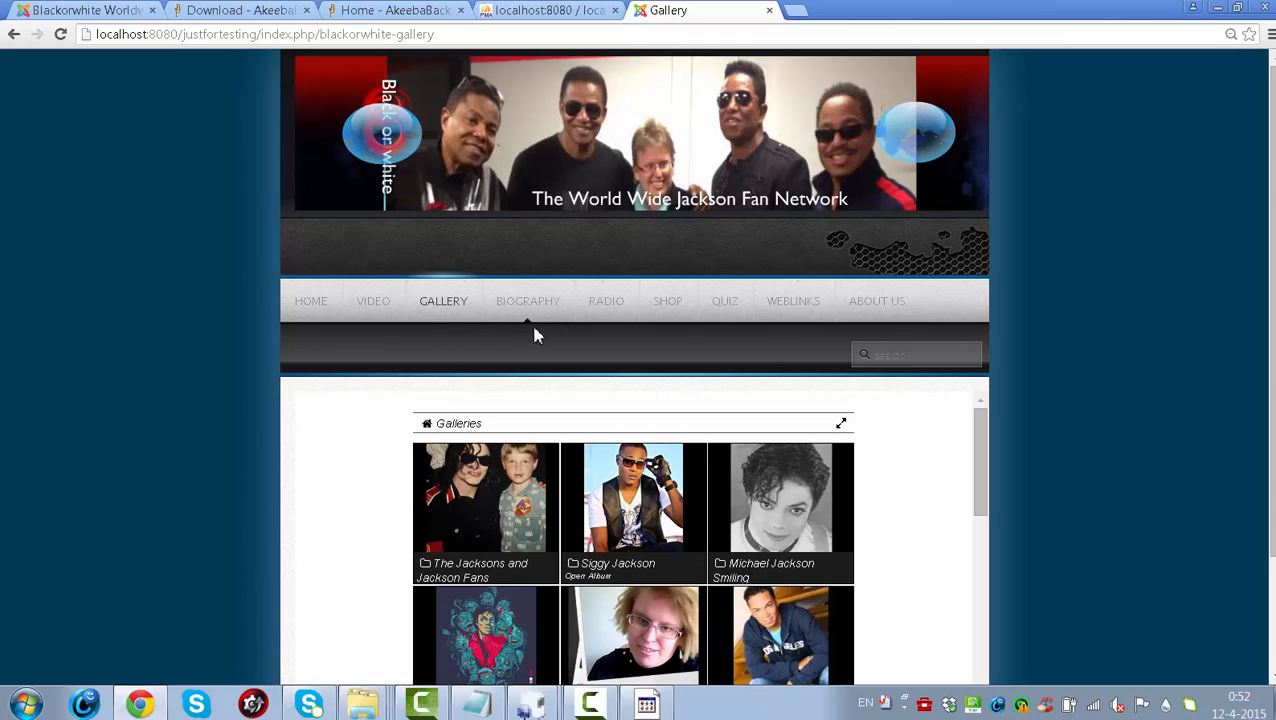
# - Browse the restored site's VIDEO page and its videos, then return to HOME
pyautogui.click(391, 309)
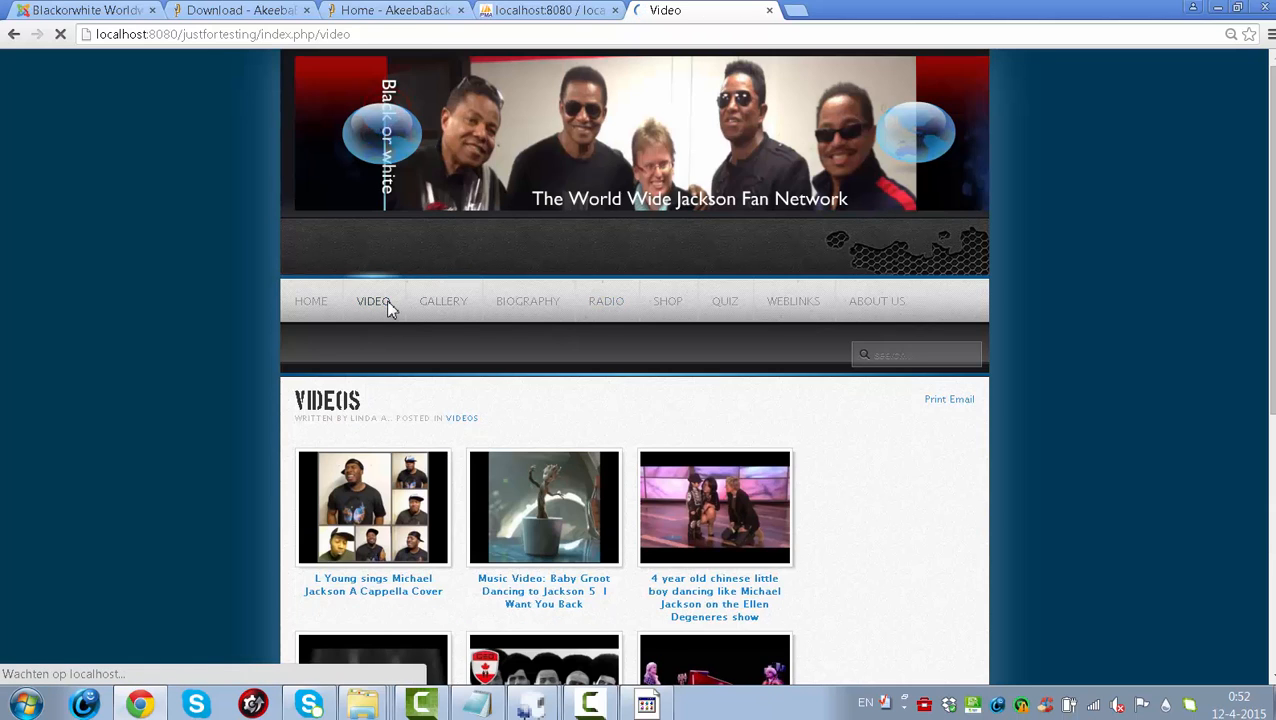
pyautogui.scroll(-6, 635, 365)
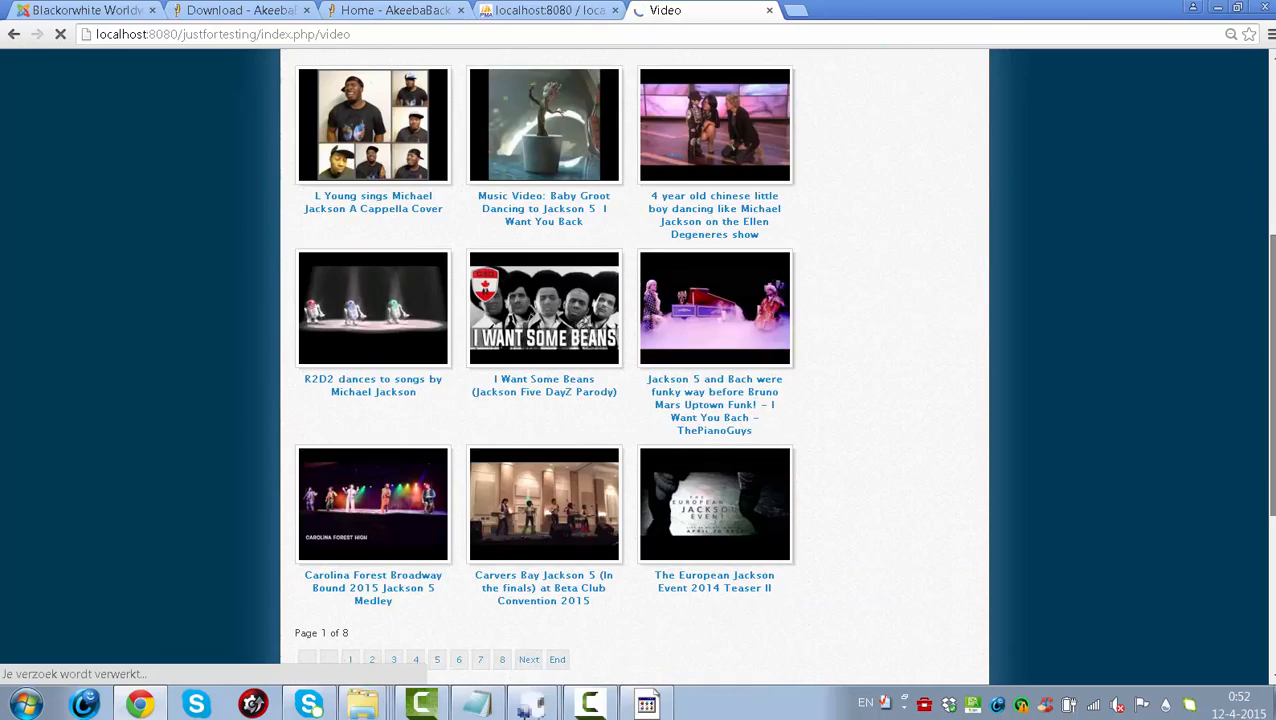
pyautogui.scroll(1, 1273, 430)
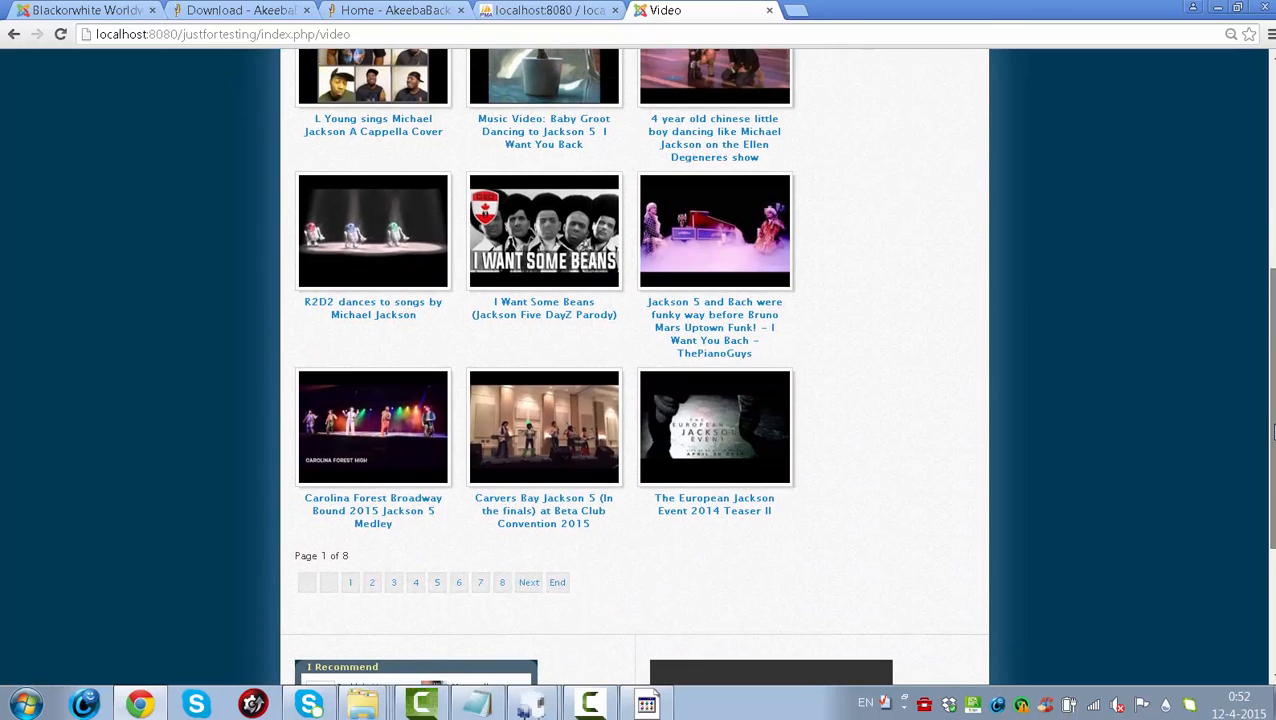
pyautogui.moveTo(1273, 430); pyautogui.dragTo(1248, 228)
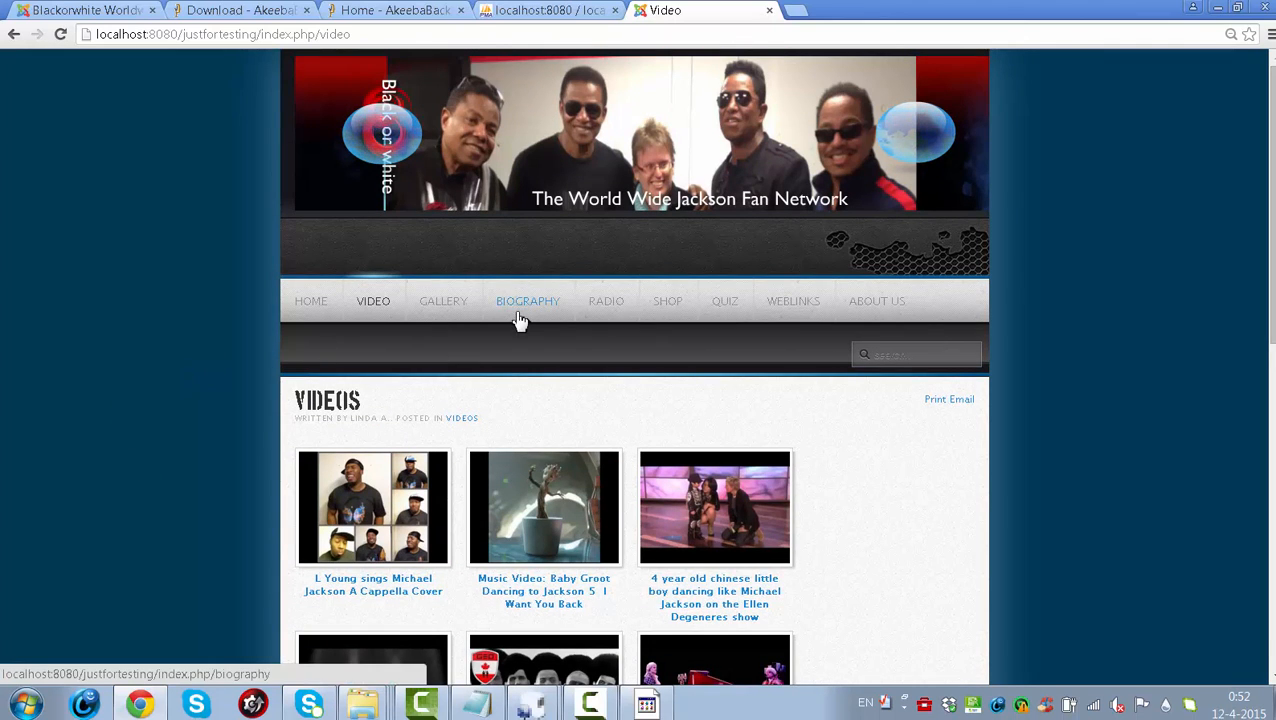
pyautogui.click(310, 311)
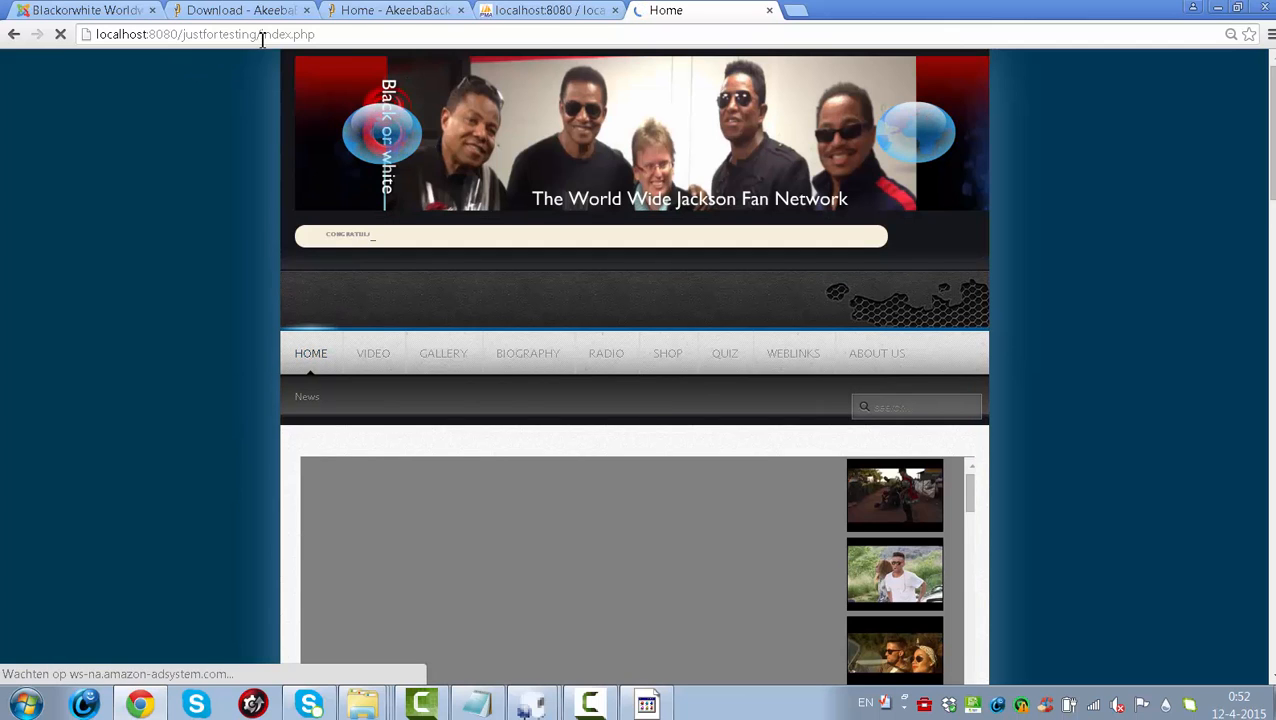
# - Load localhost:8080/justfortesting/administrator in the address bar
pyautogui.moveTo(260, 36); pyautogui.dragTo(316, 35)
pyautogui.press('BackSpace')
pyautogui.write('/')
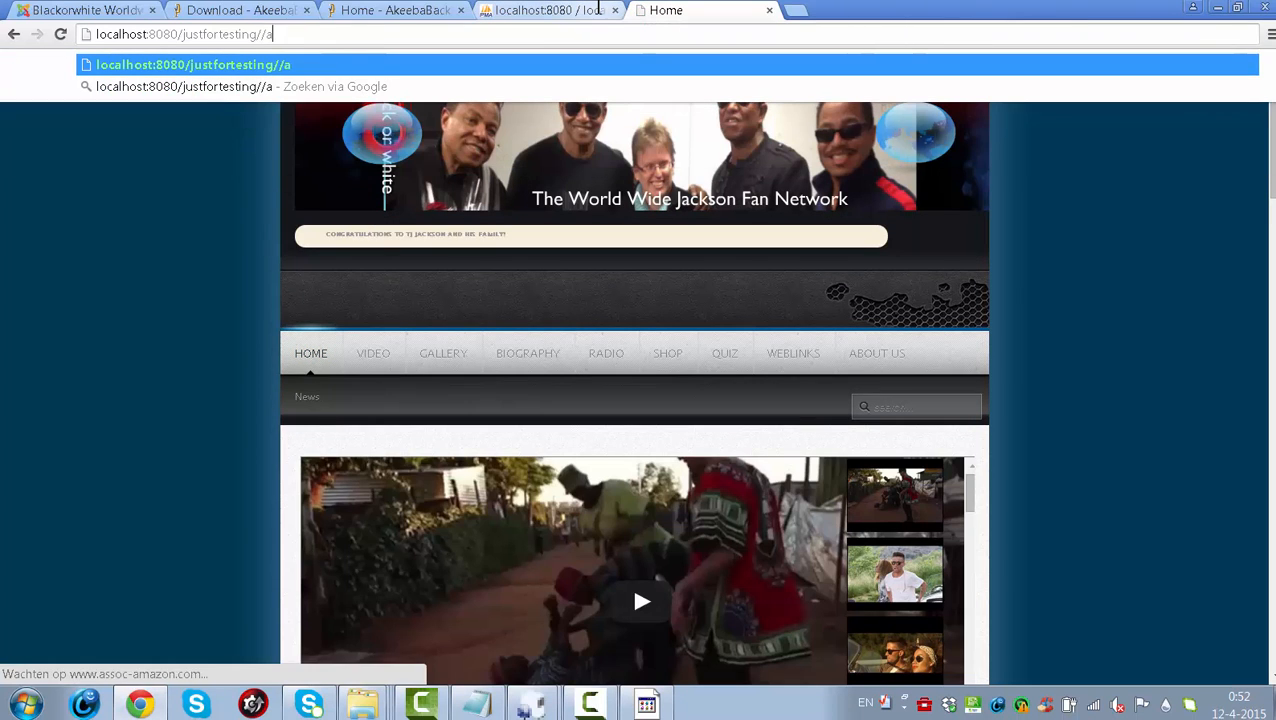
pyautogui.press('BackSpace')
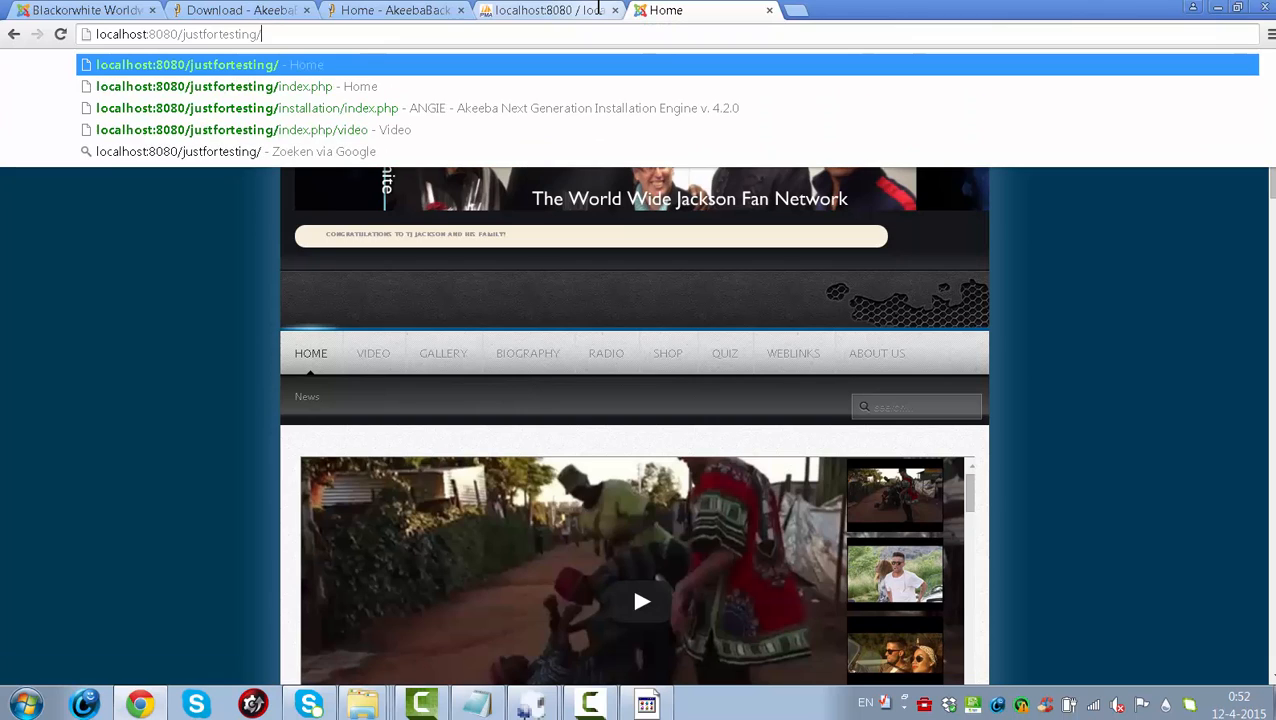
pyautogui.write('admini')
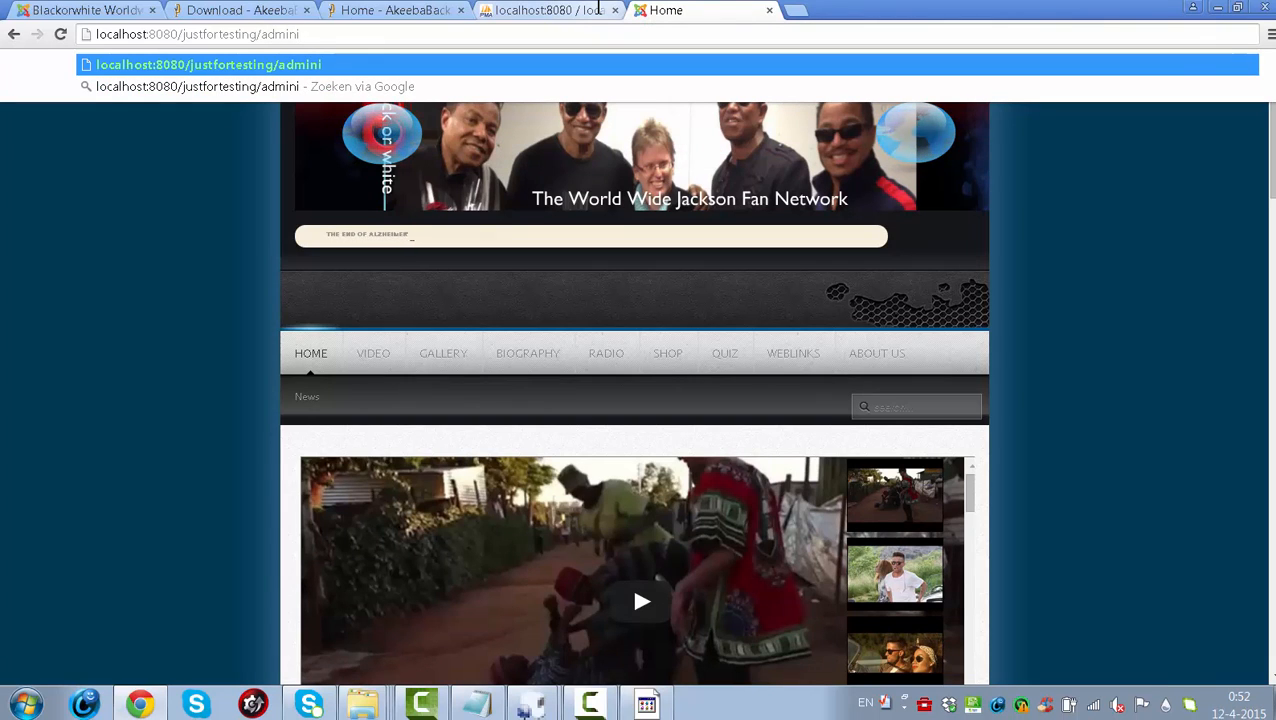
pyautogui.write('st')
pyautogui.write('rator')
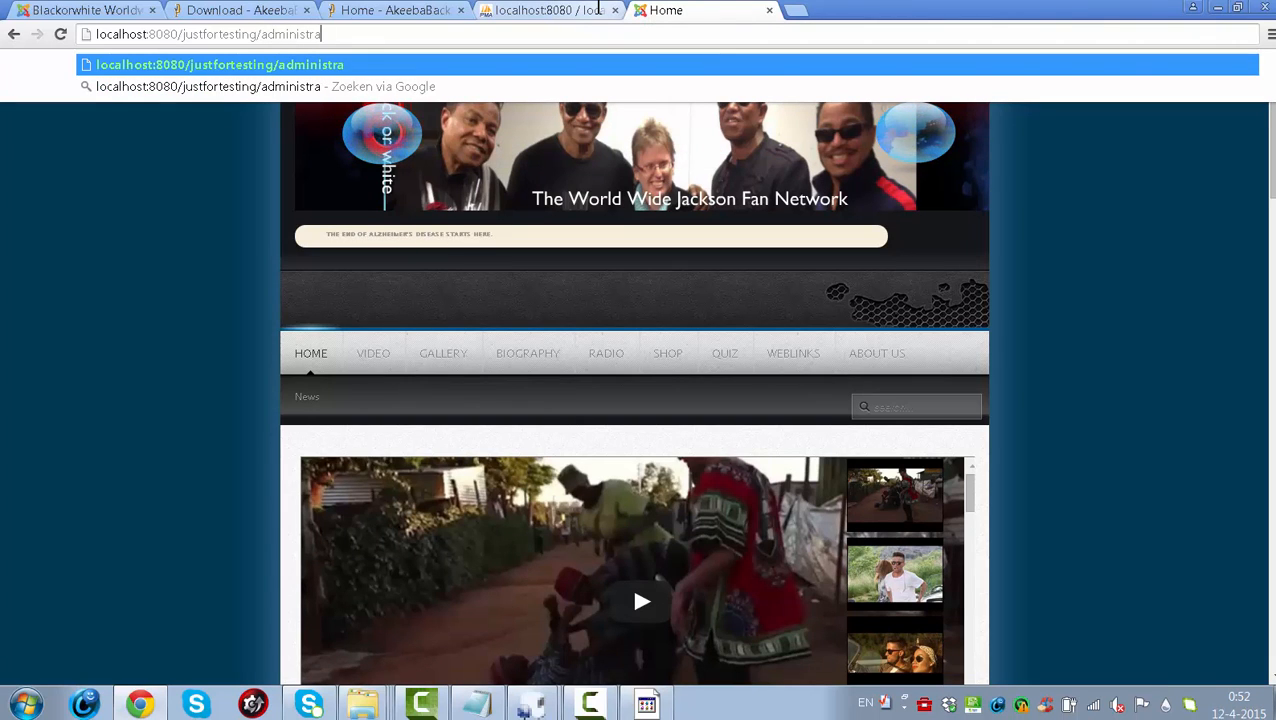
pyautogui.press('Return')
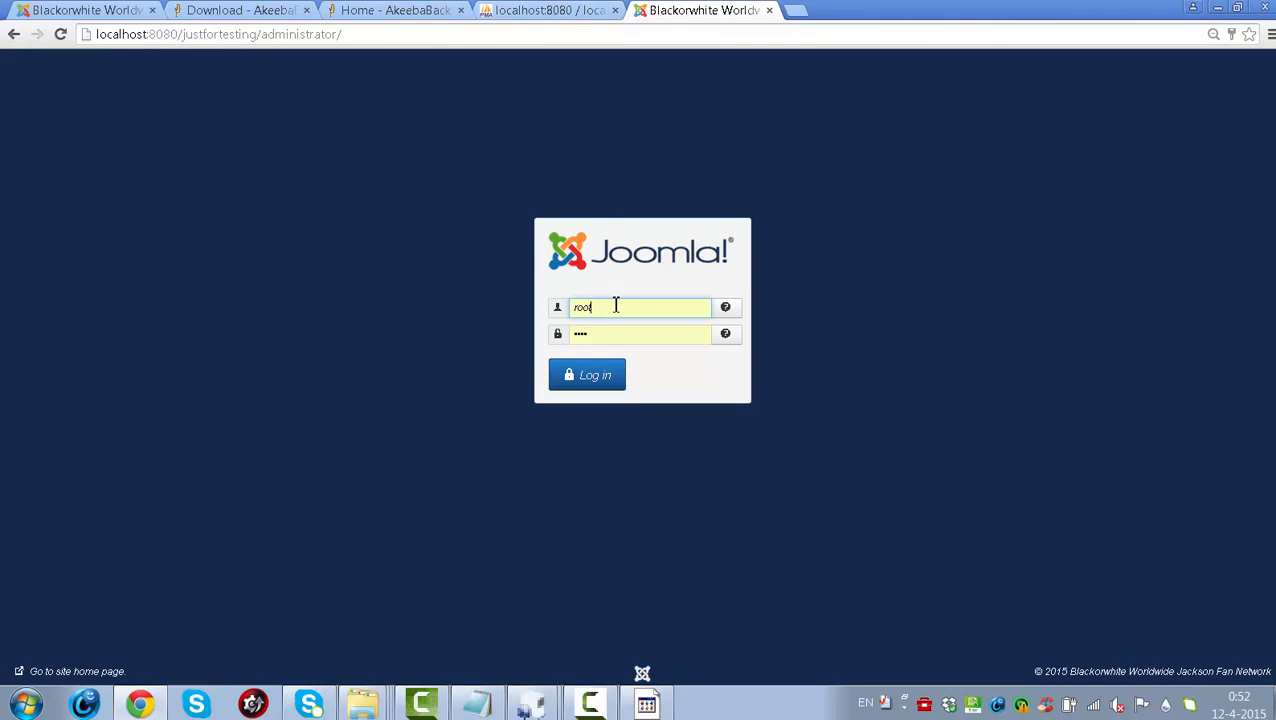
# - Replace the autofilled username with the administrator username, enter the password, and log in
pyautogui.doubleClick(616, 306)
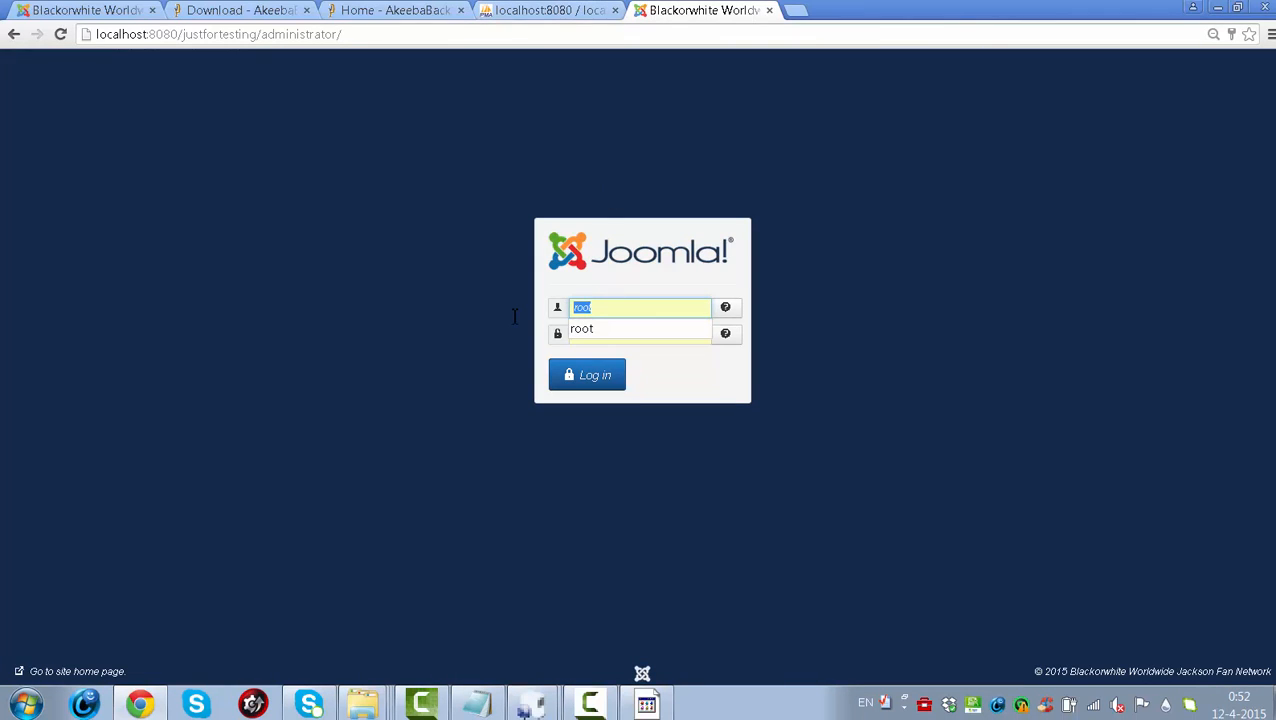
pyautogui.press('BackSpace')
pyautogui.write('adm')
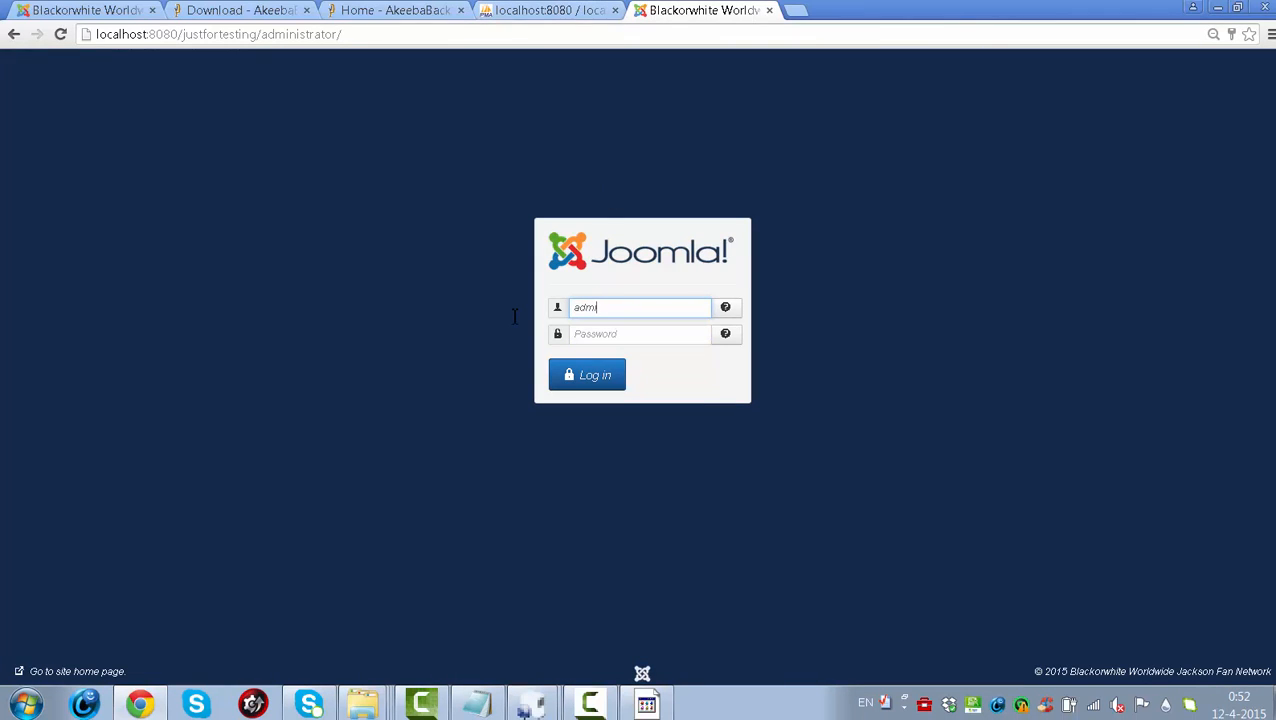
pyautogui.write('in')
pyautogui.press('Tab')
pyautogui.write('a')
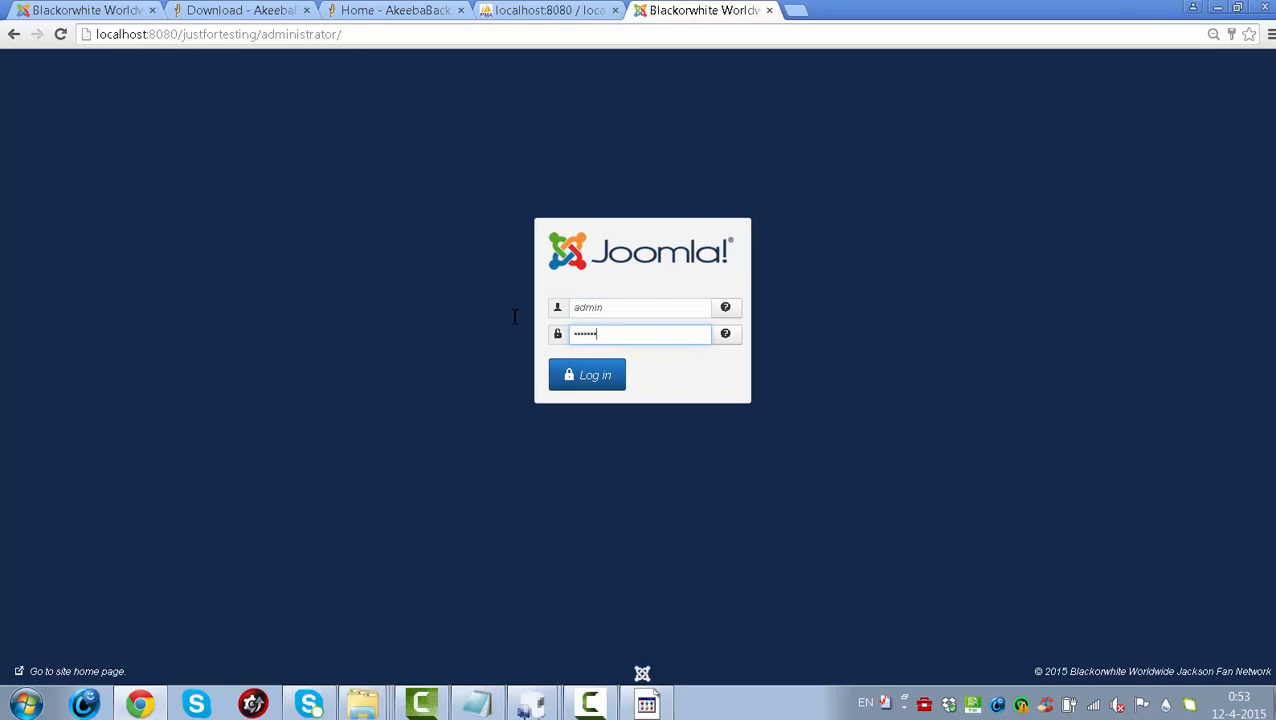
pyautogui.click(596, 384)
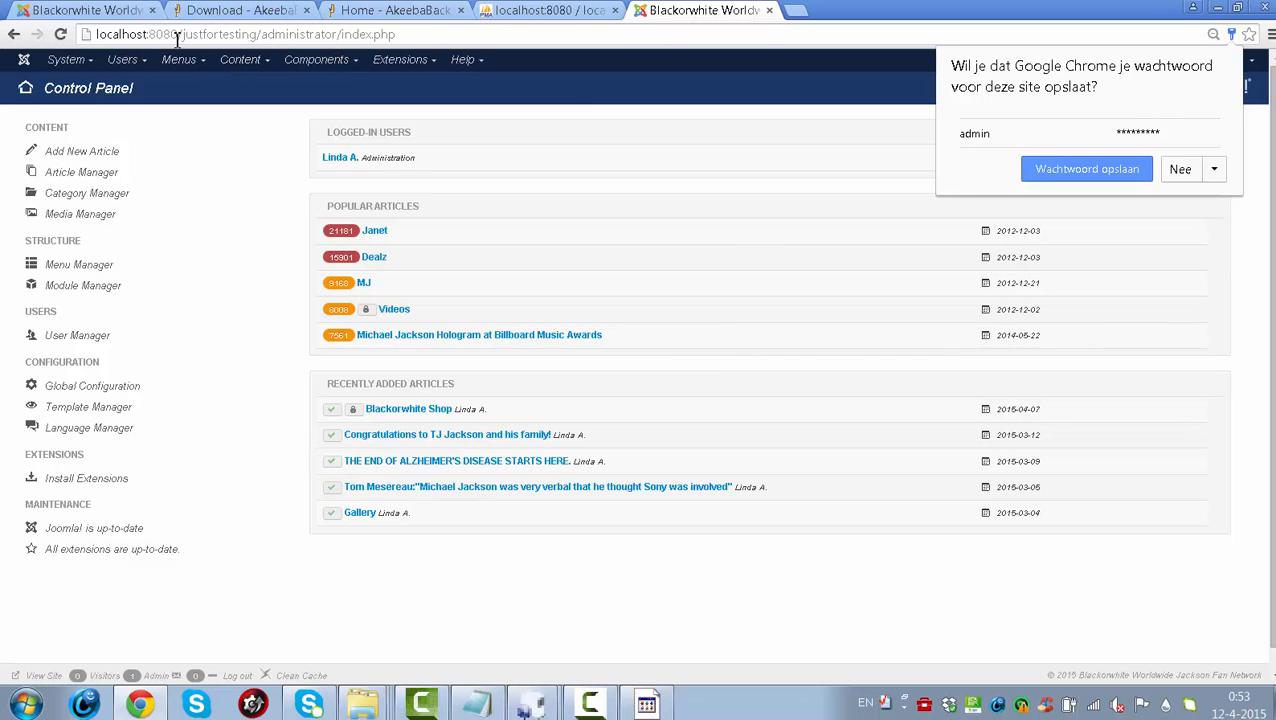
# - Load the local blackorwhite site at localhost:8080/blackorwhite
pyautogui.moveTo(185, 38); pyautogui.dragTo(400, 36)
pyautogui.press('BackSpace')
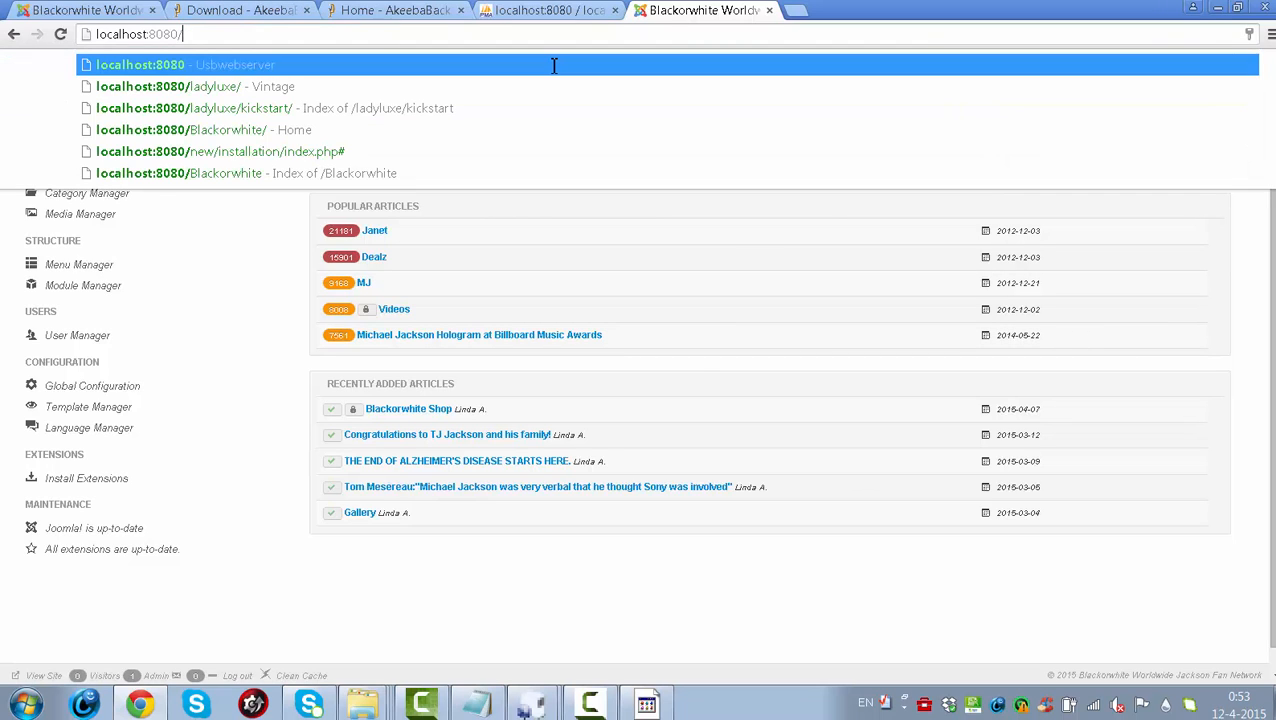
pyautogui.write('blackorq')
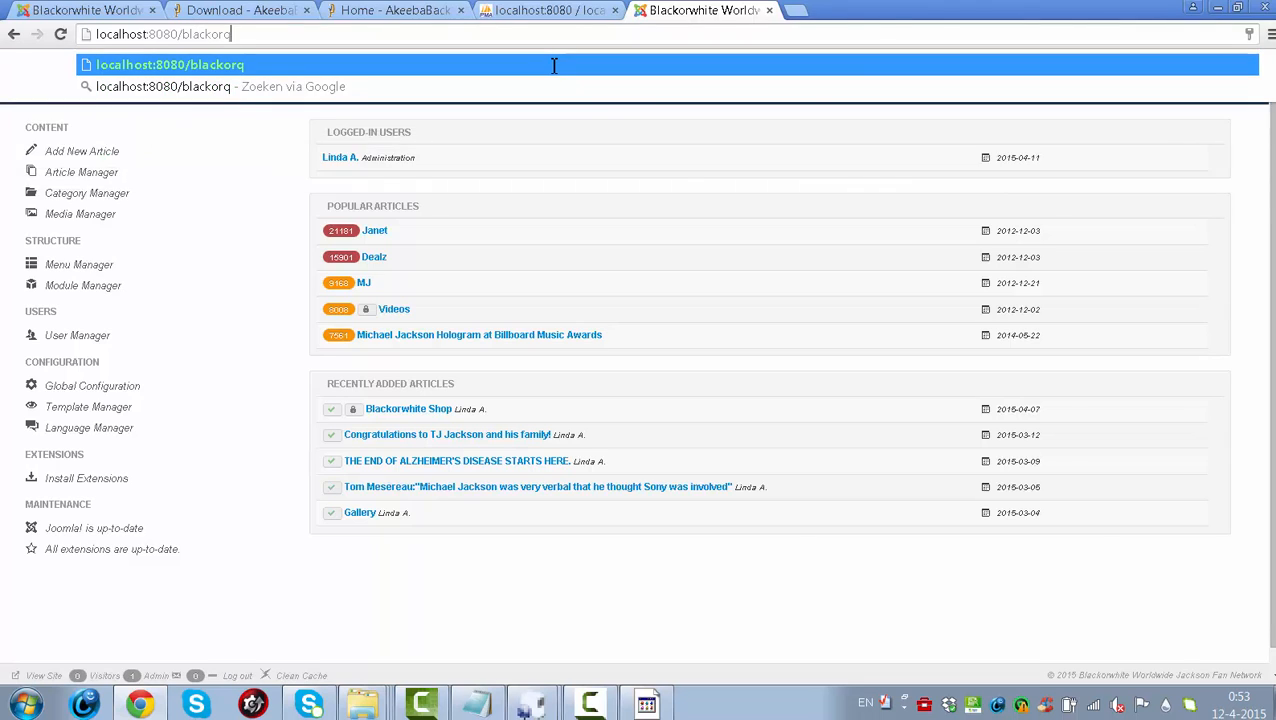
pyautogui.press('BackSpace')
pyautogui.write('white')
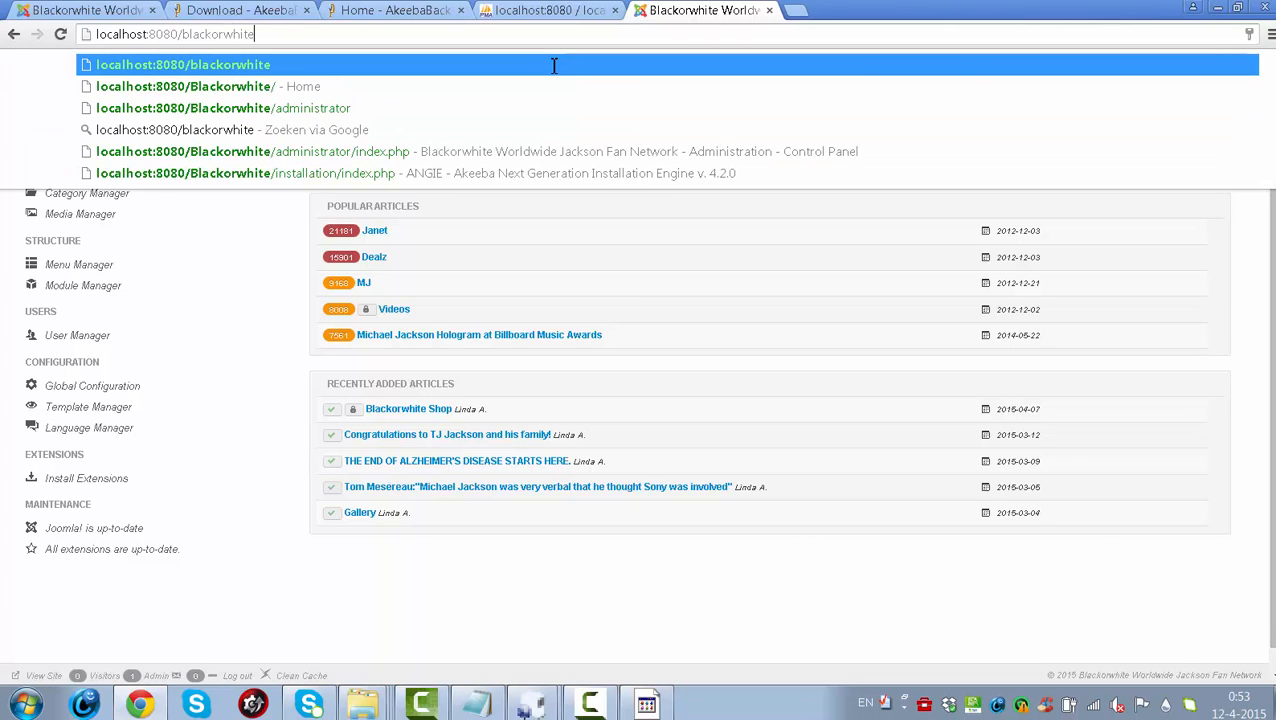
pyautogui.press('Return')
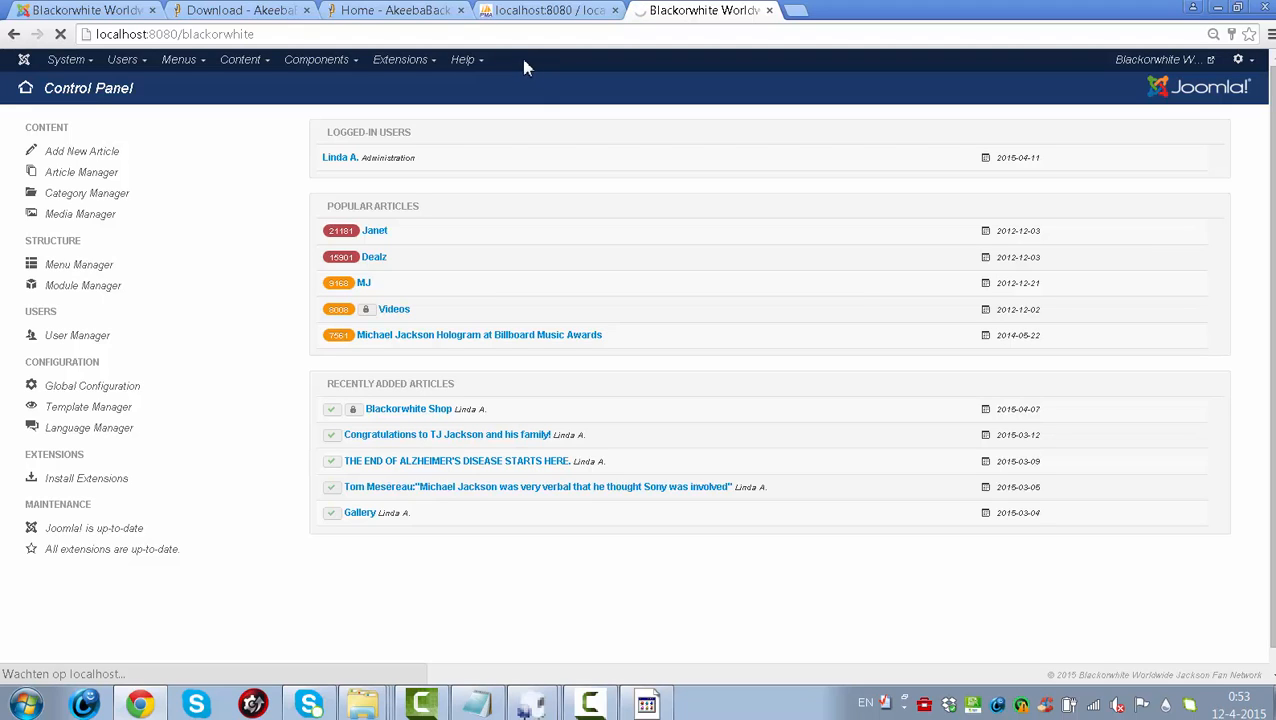
# - Try the suggested ladyluxe address, then abandon the edit and stay on the Control Panel
pyautogui.doubleClick(190, 34)
pyautogui.press('BackSpace')
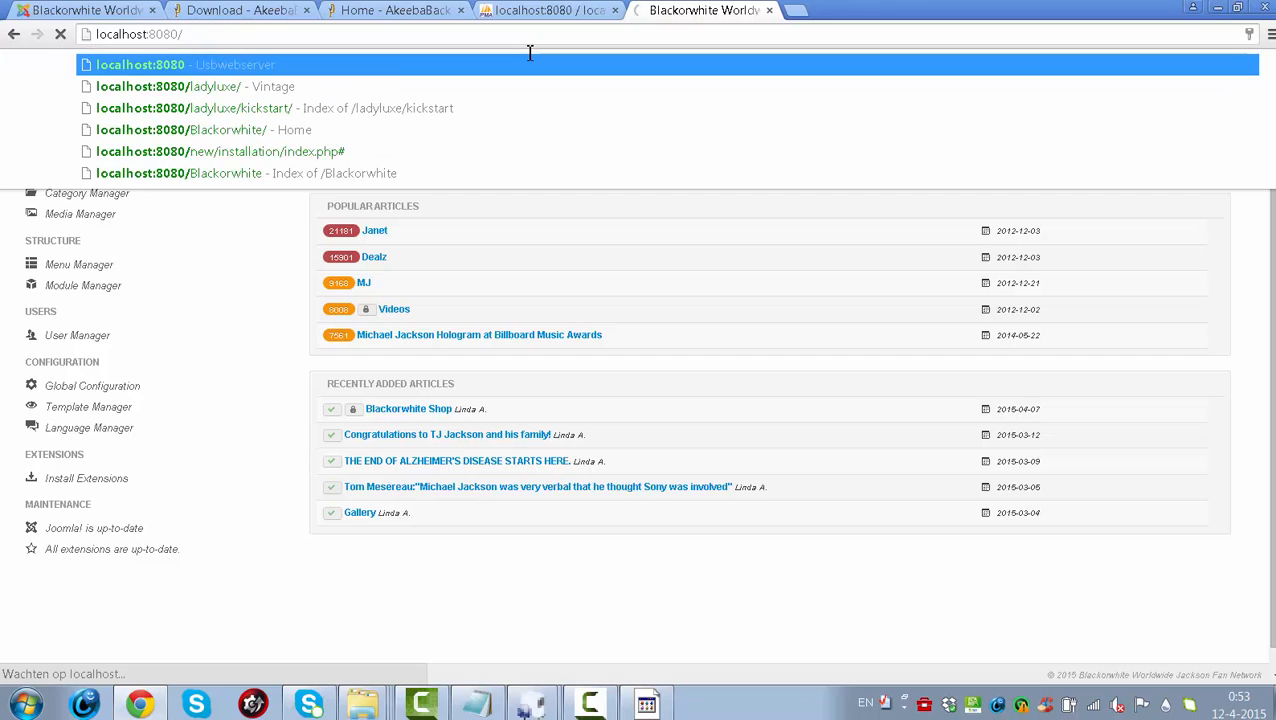
pyautogui.click(313, 84)
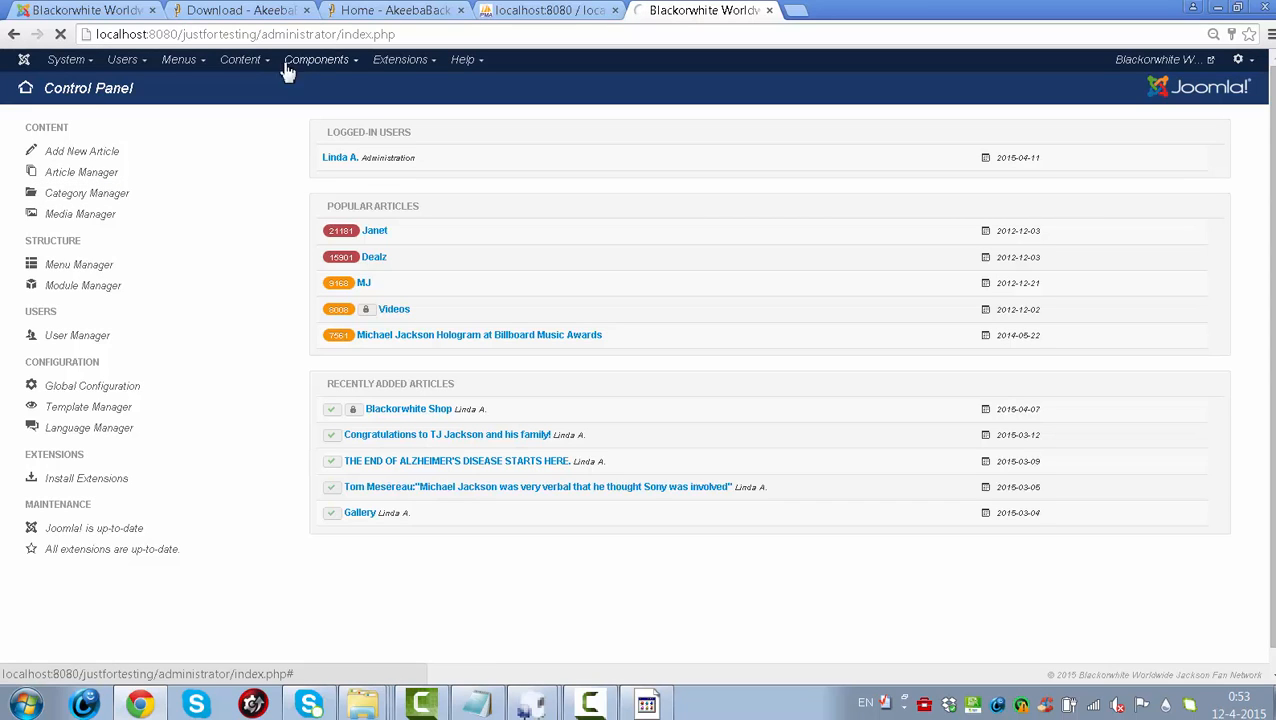
pyautogui.moveTo(272, 31); pyautogui.dragTo(760, 34)
pyautogui.press('BackSpace')
pyautogui.press('BackSpace')
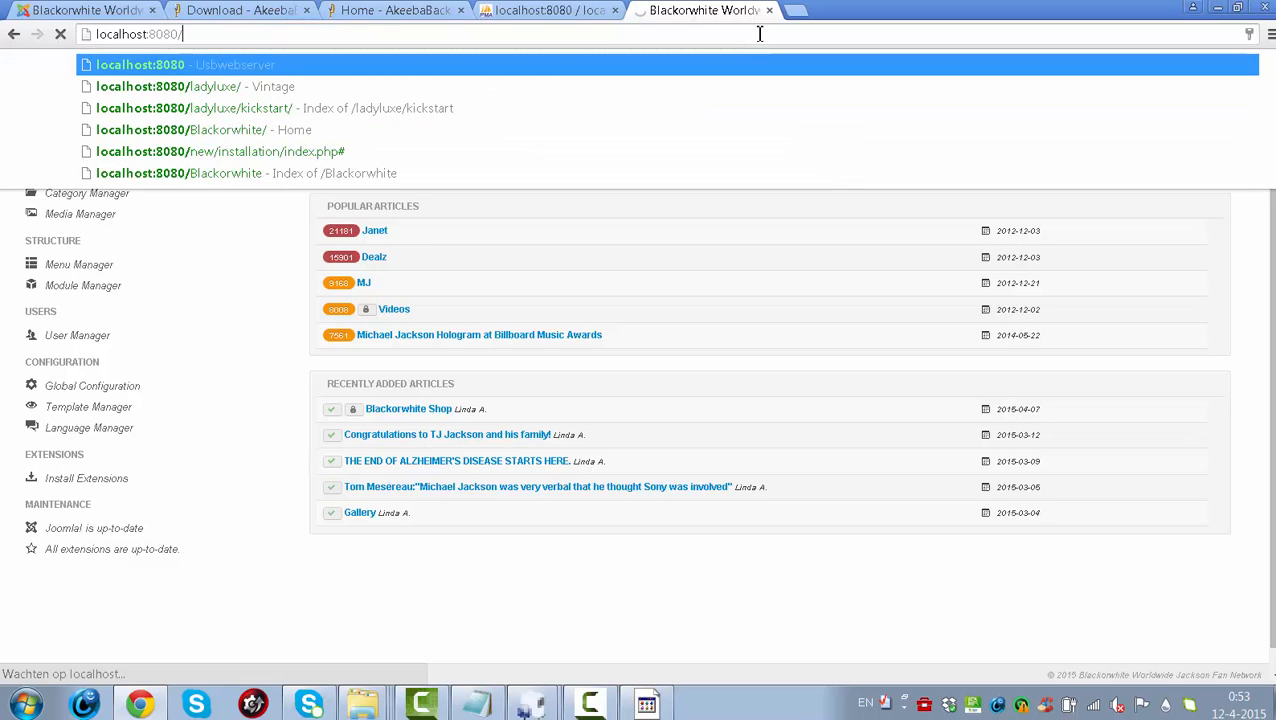
pyautogui.write('la')
pyautogui.press('Return')
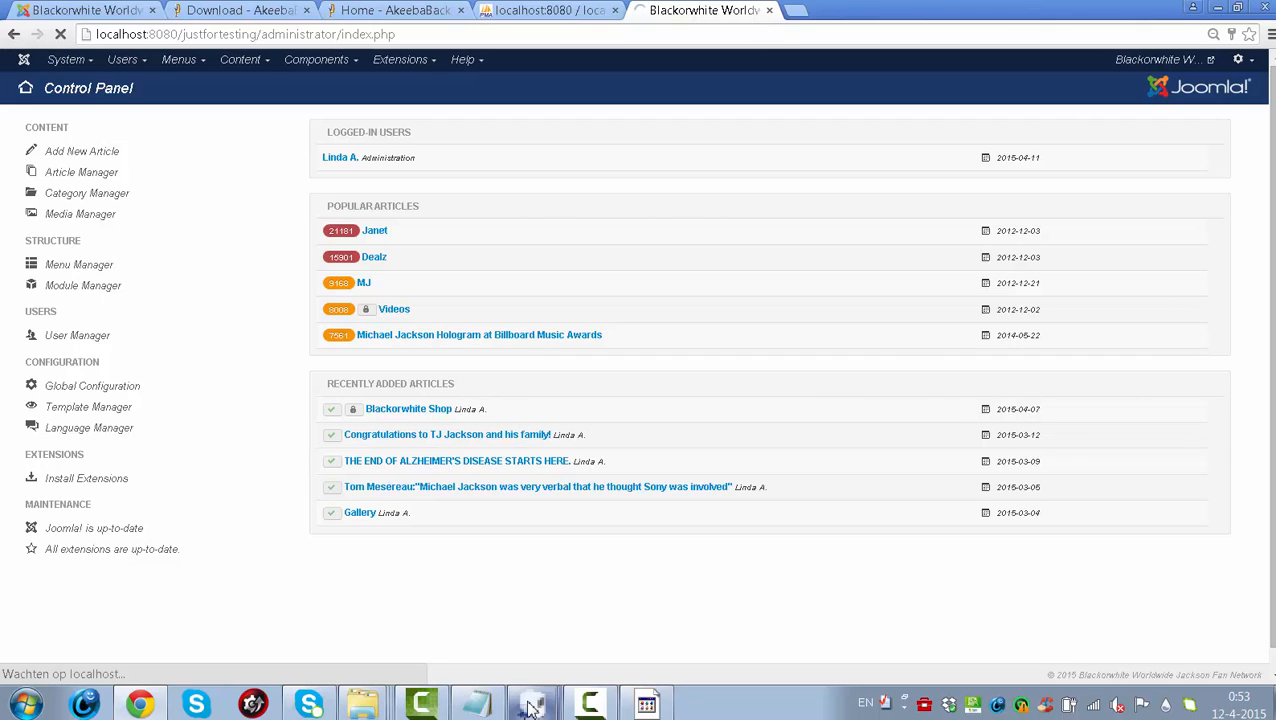
# - Open the local server start page from the USBWebserver panel, then return to the local LadyLuxe shop
pyautogui.moveTo(533, 706)
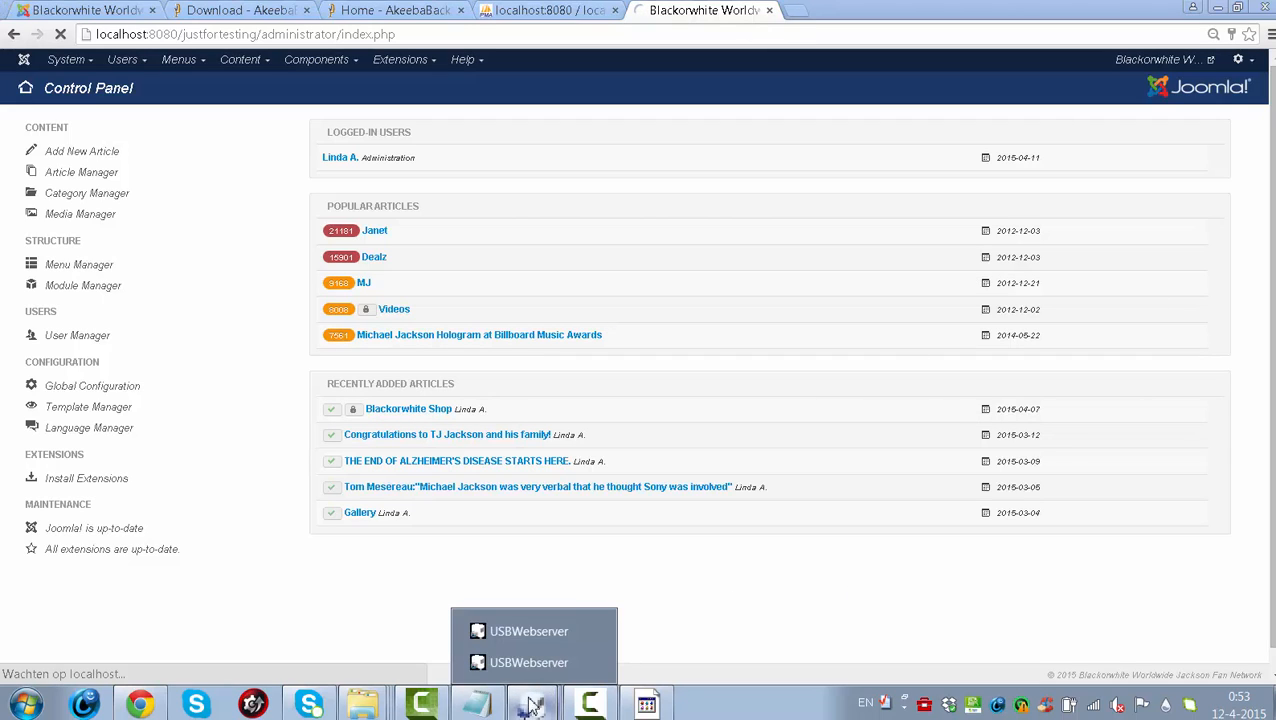
pyautogui.click(548, 650)
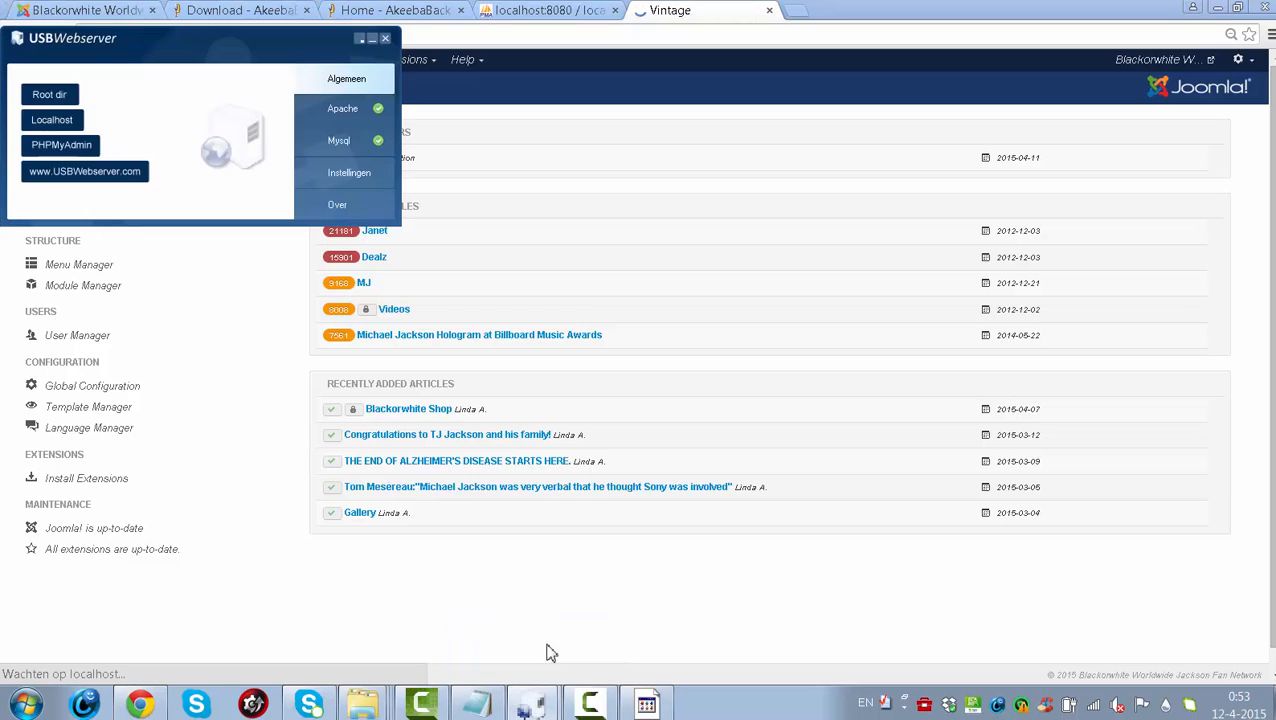
pyautogui.click(84, 124)
pyautogui.click(695, 10)
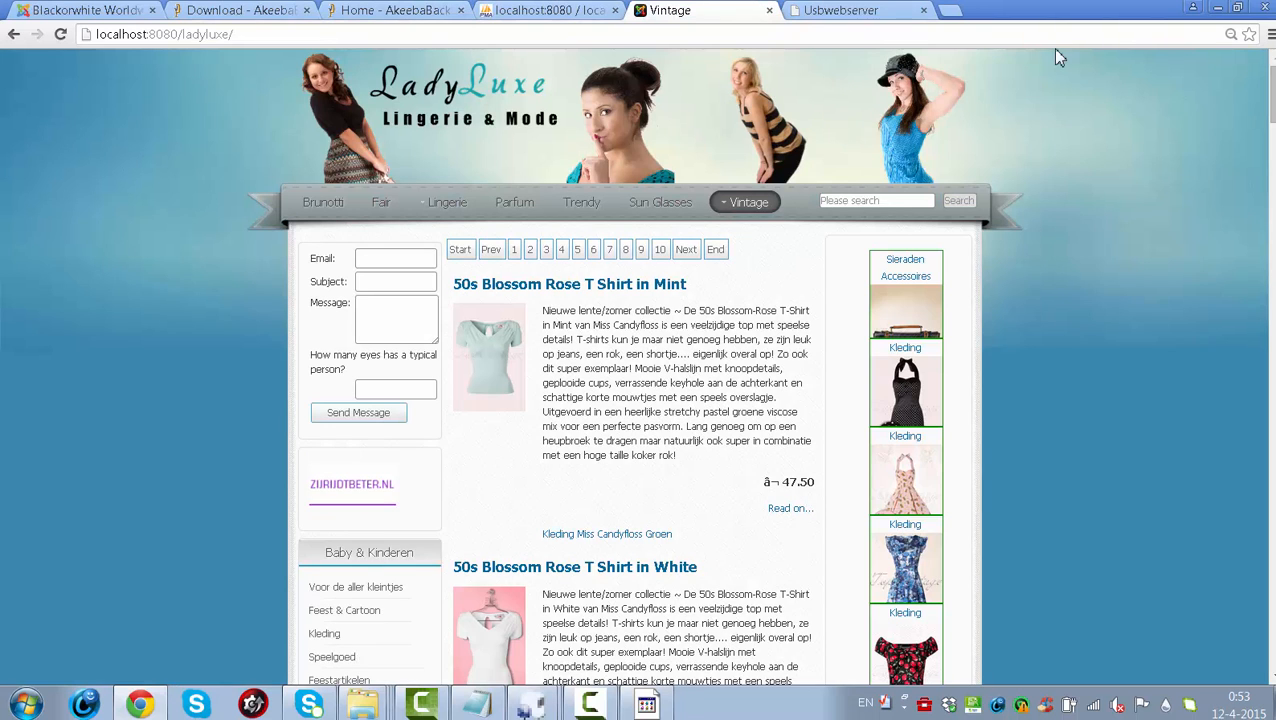
pyautogui.scroll(-3, 636, 366)
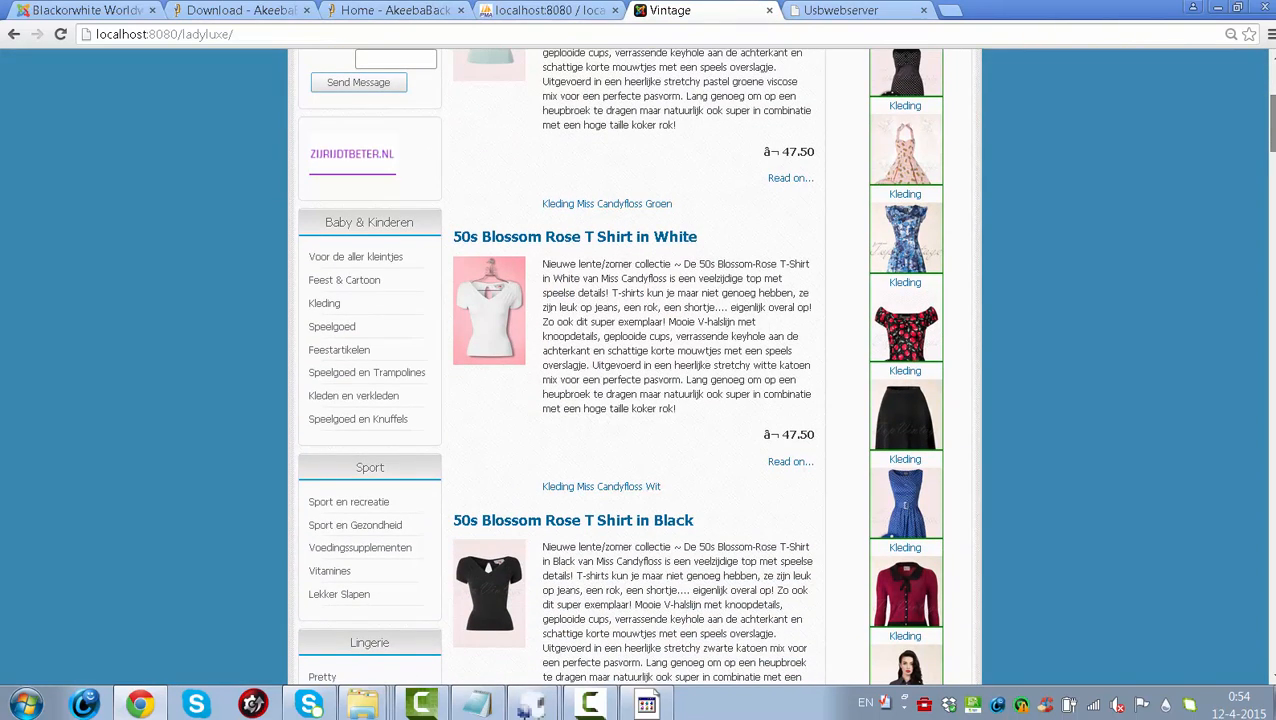
# - Visit live ladyluxe.nl, go back to compare the local Vintage page, then close that tab
pyautogui.click(322, 34)
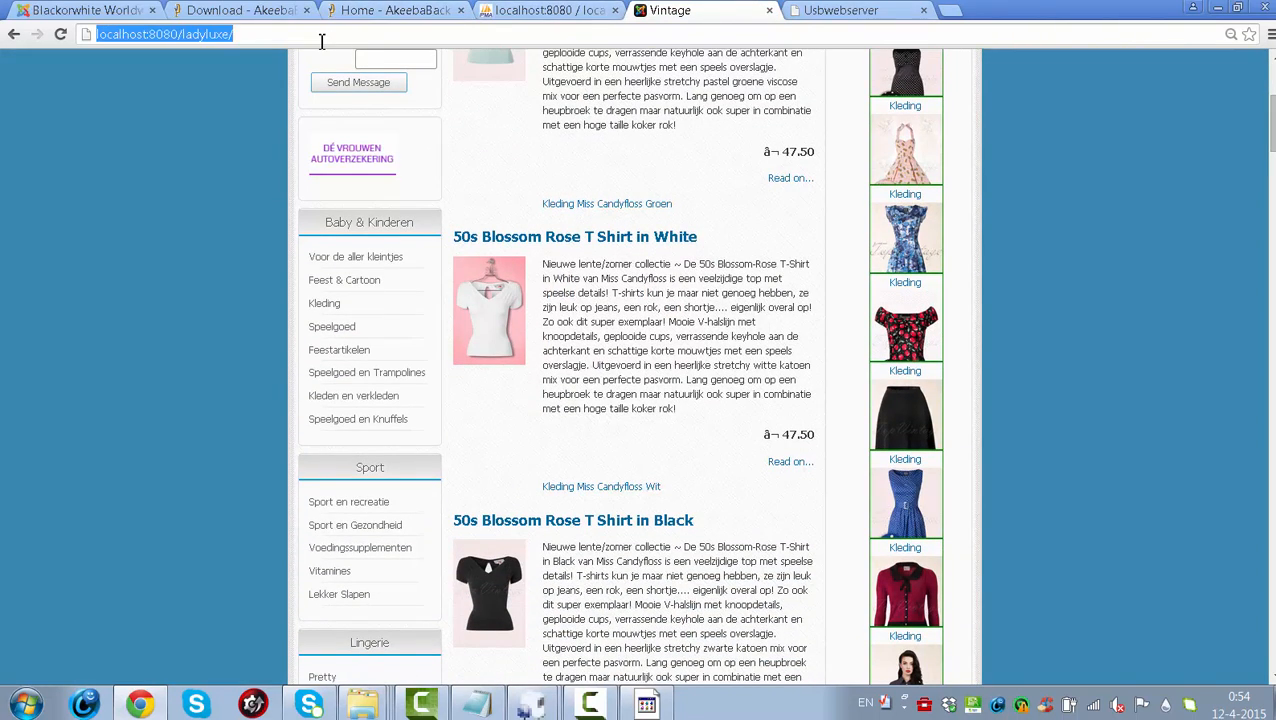
pyautogui.write('lady')
pyautogui.press('Return')
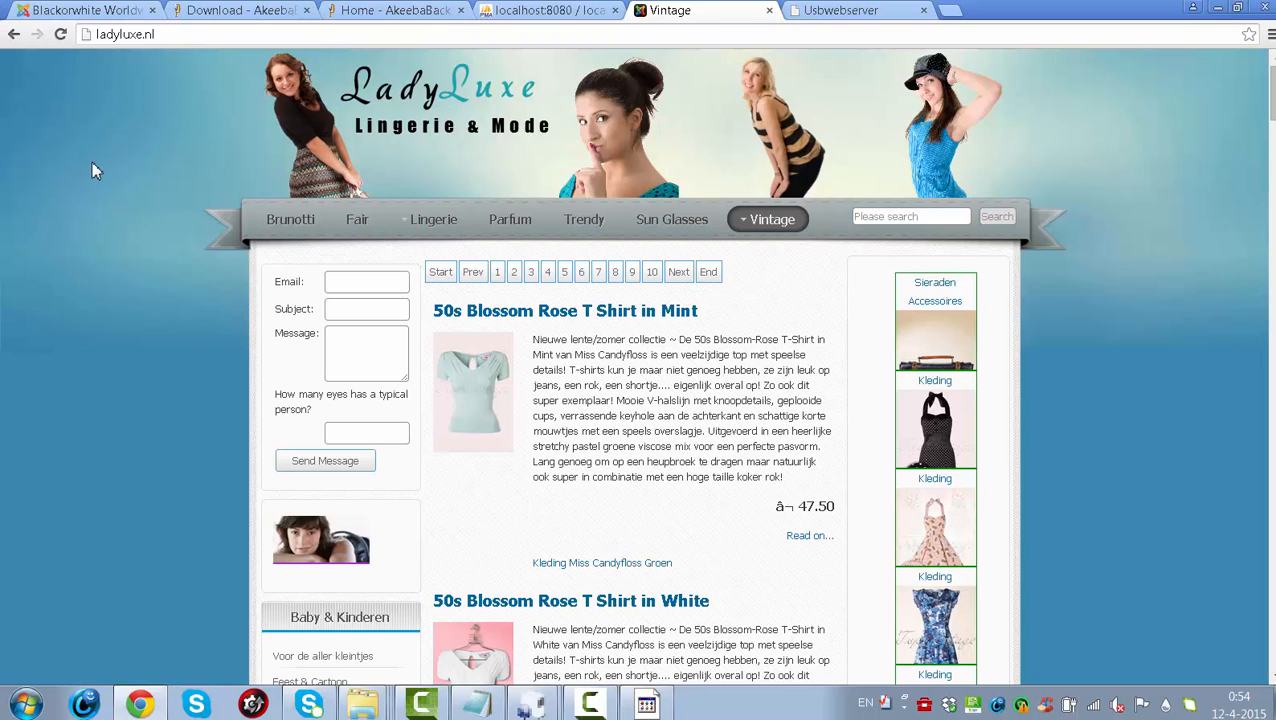
pyautogui.moveTo(10, 38); pyautogui.dragTo(14, 34)
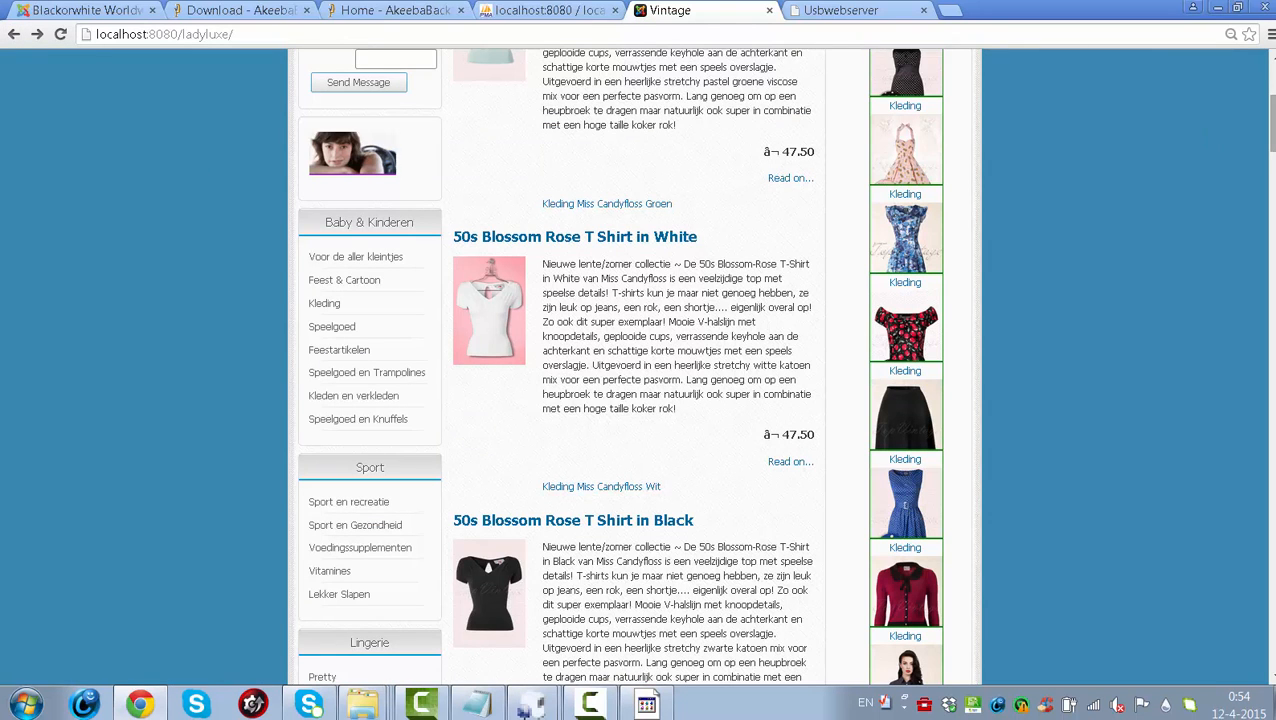
pyautogui.scroll(3, 1263, 63)
pyautogui.scroll(-10, 1260, 110)
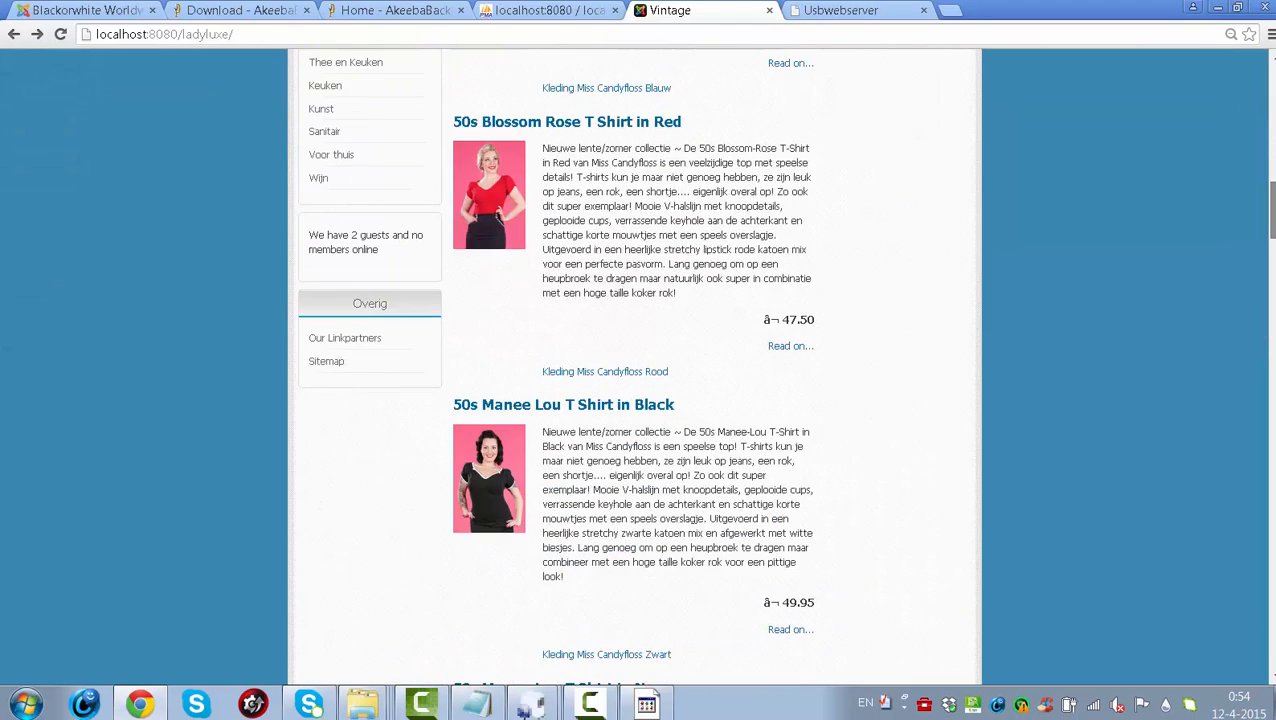
pyautogui.scroll(10, 1260, 110)
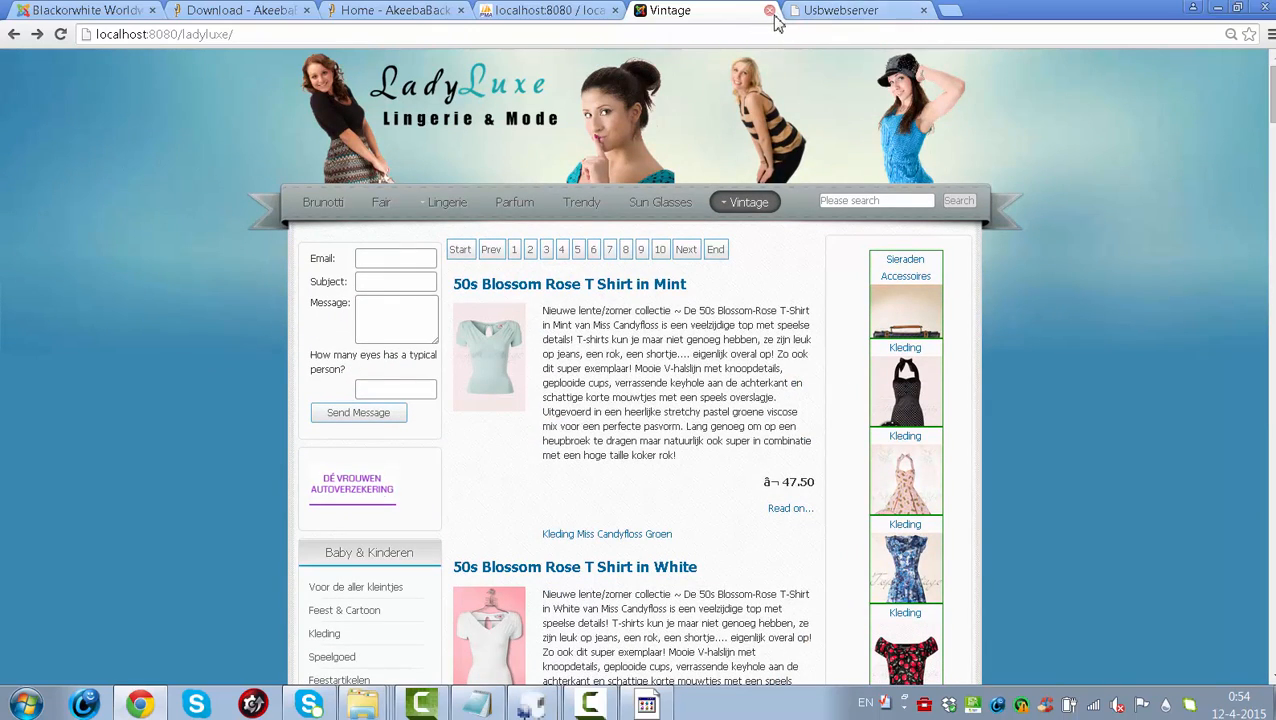
pyautogui.click(769, 11)
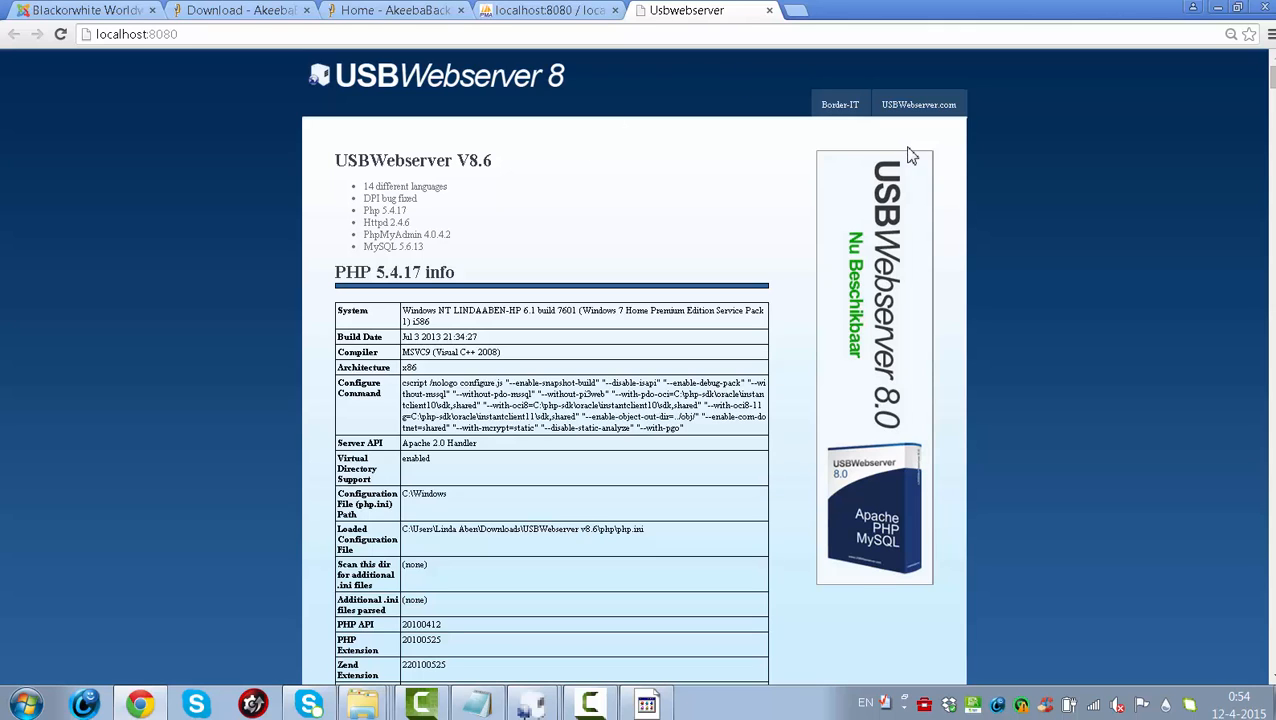
# - Follow the USBWebserver.com link and open the Download page on usbwebserver.net
pyautogui.click(940, 106)
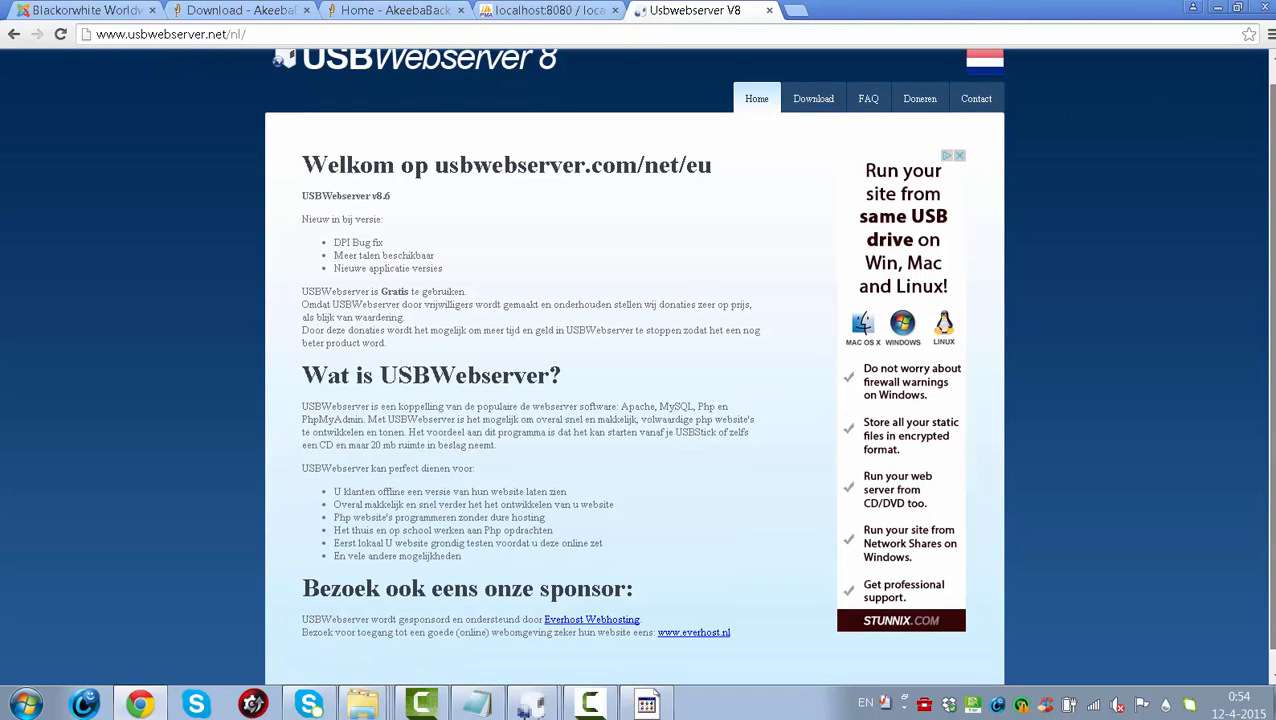
pyautogui.click(808, 124)
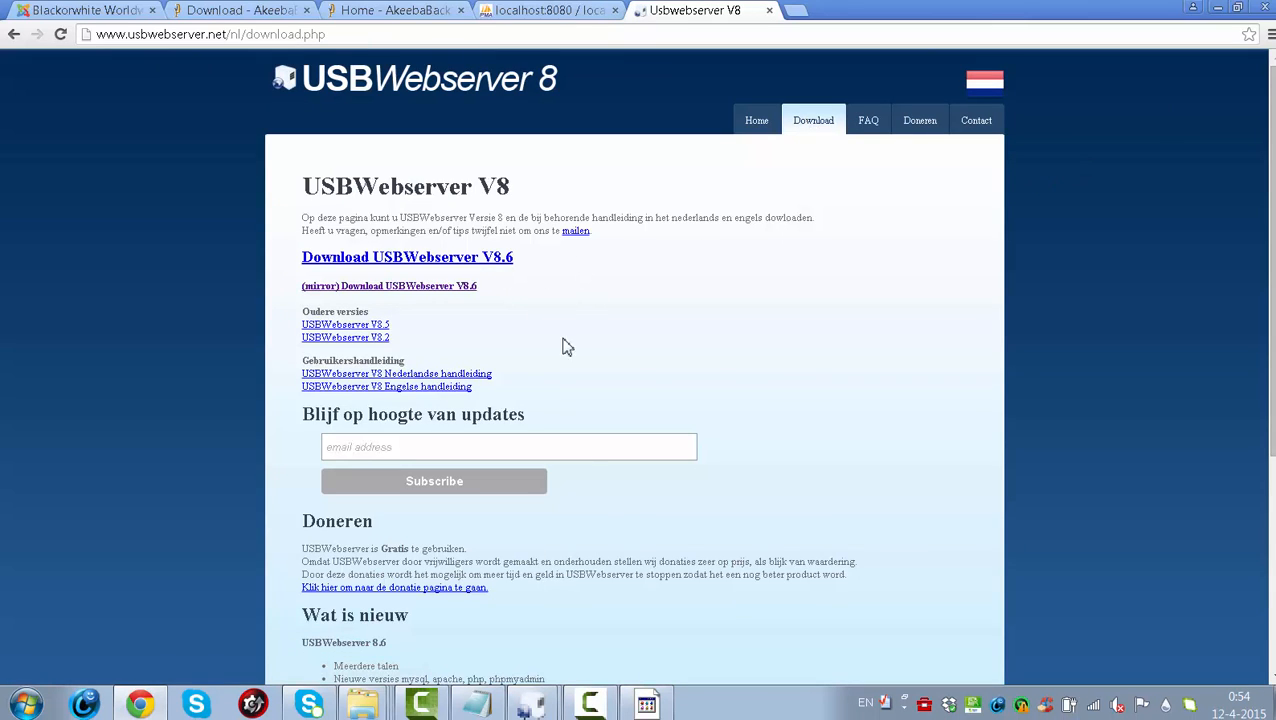
# - View the USBWebserver Root dir folder, then open the localhost:8080 start page from the panel
pyautogui.moveTo(530, 702)
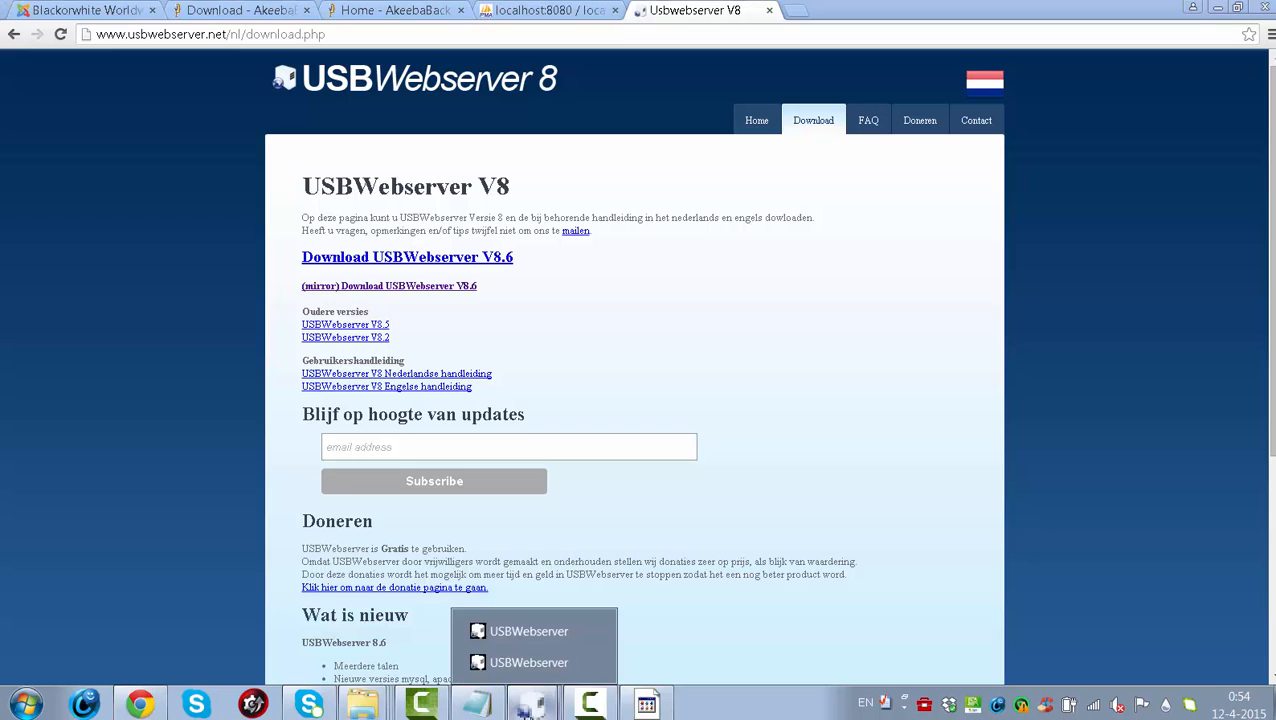
pyautogui.click(505, 632)
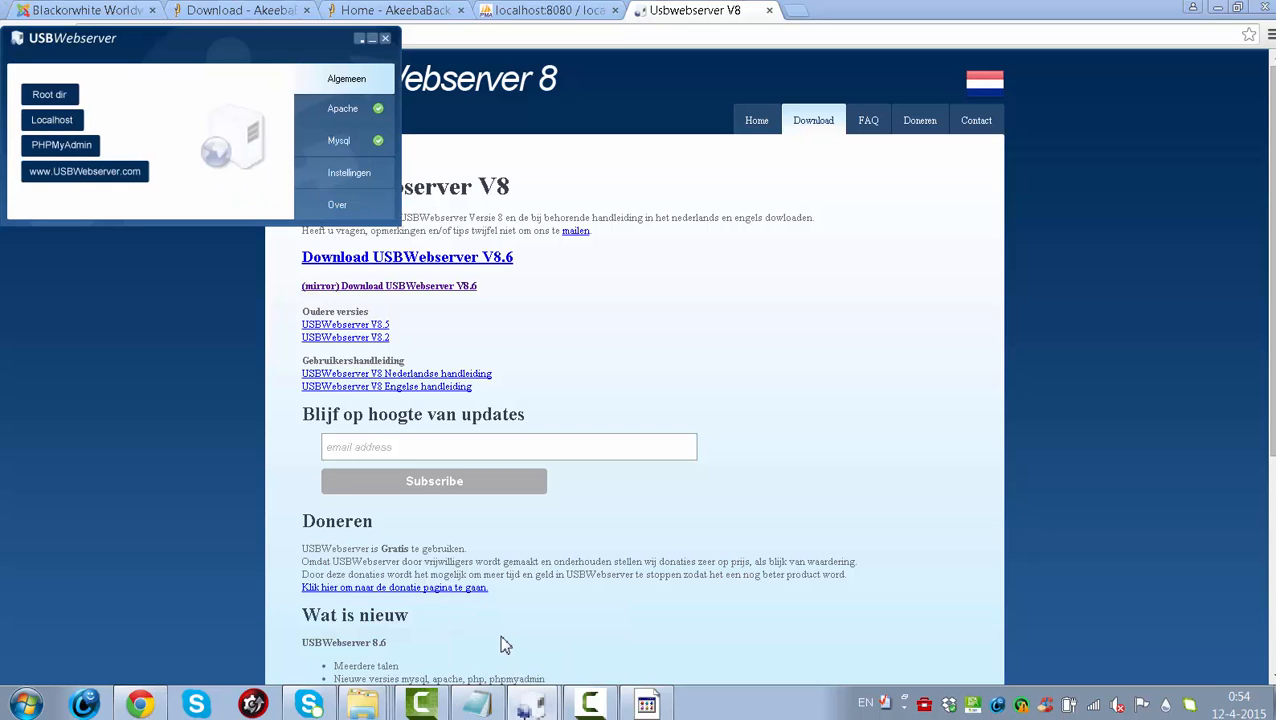
pyautogui.click(68, 97)
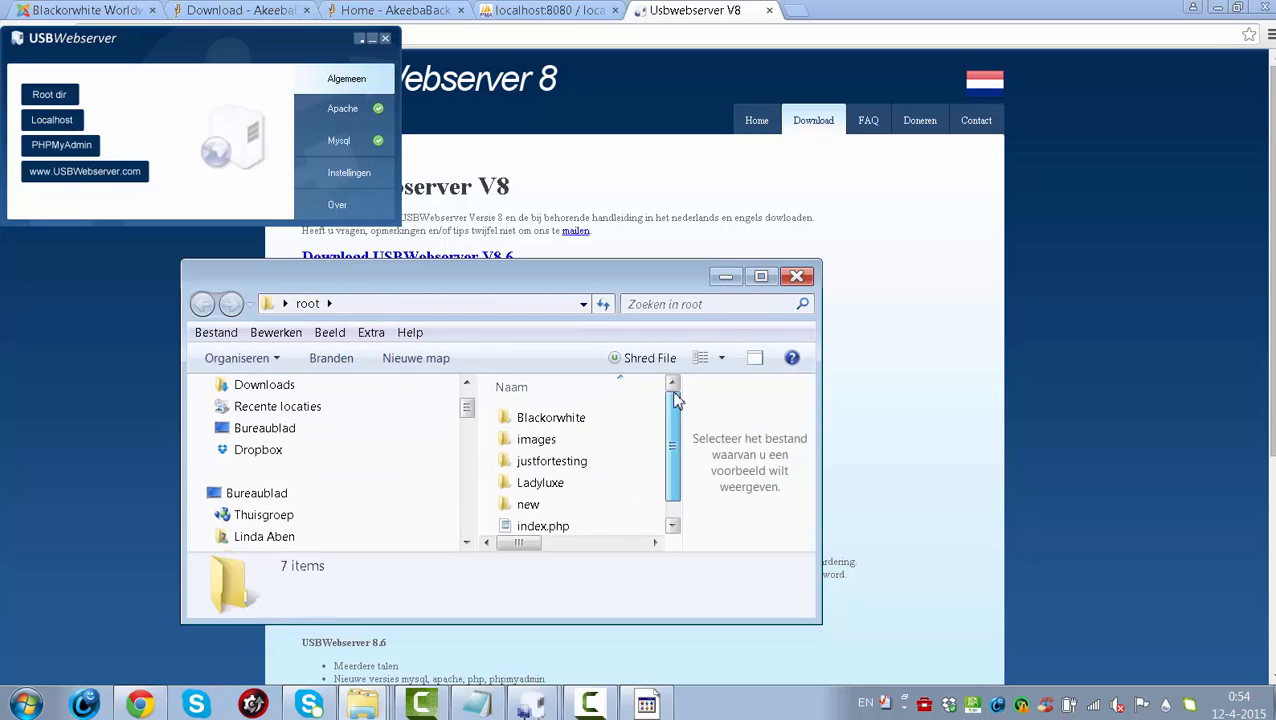
pyautogui.click(727, 277)
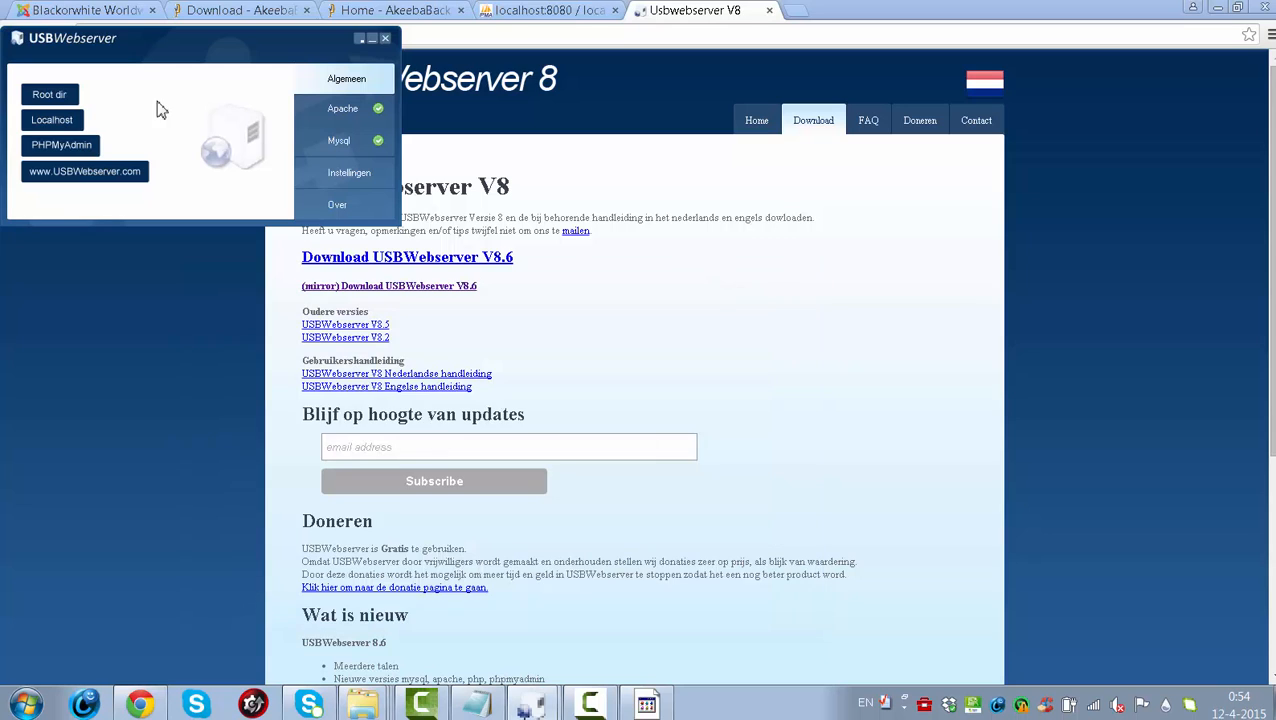
pyautogui.click(52, 120)
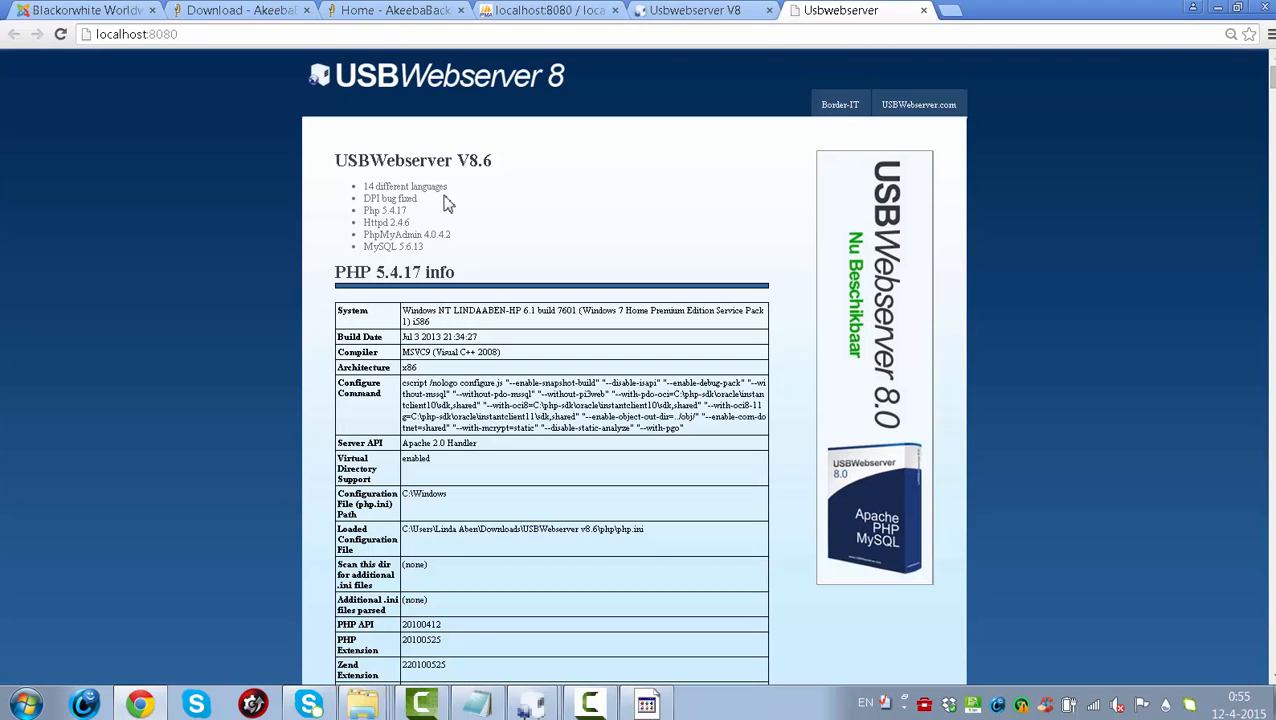
# - Retype localhost:8080/ in the address bar
pyautogui.click(197, 36)
pyautogui.write('/')
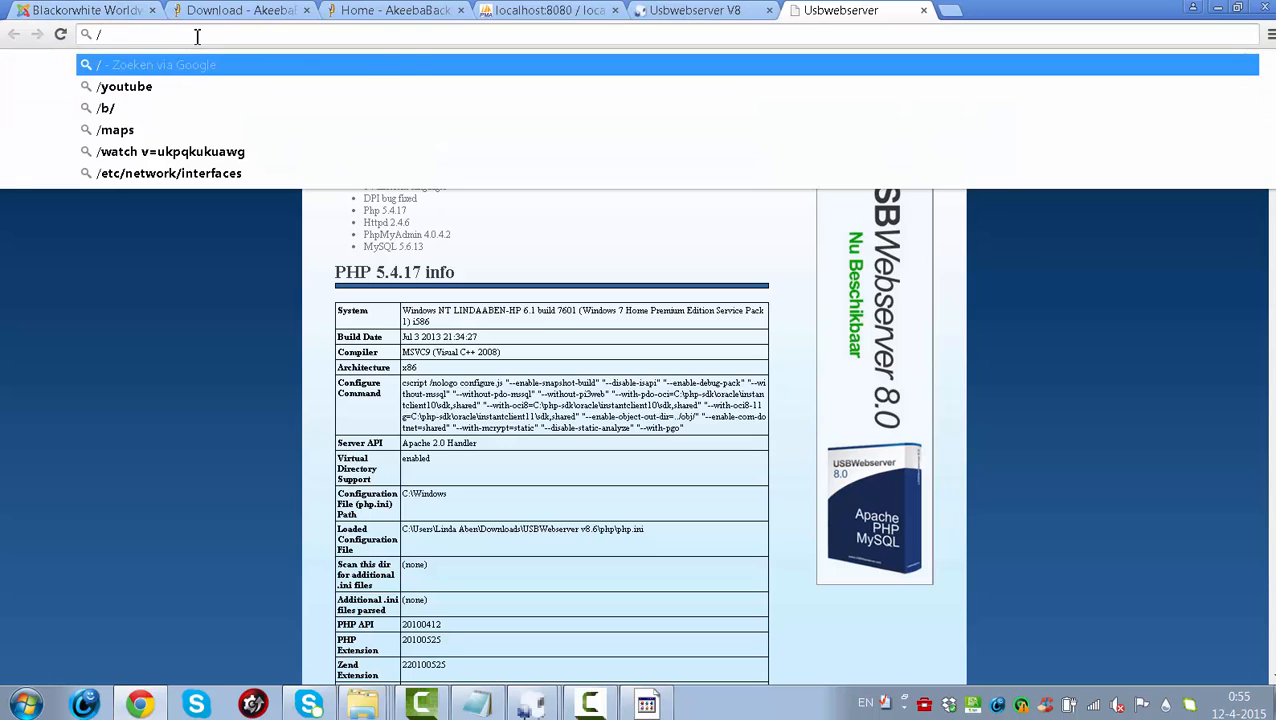
pyautogui.press('BackSpace')
pyautogui.write('localhost:8080')
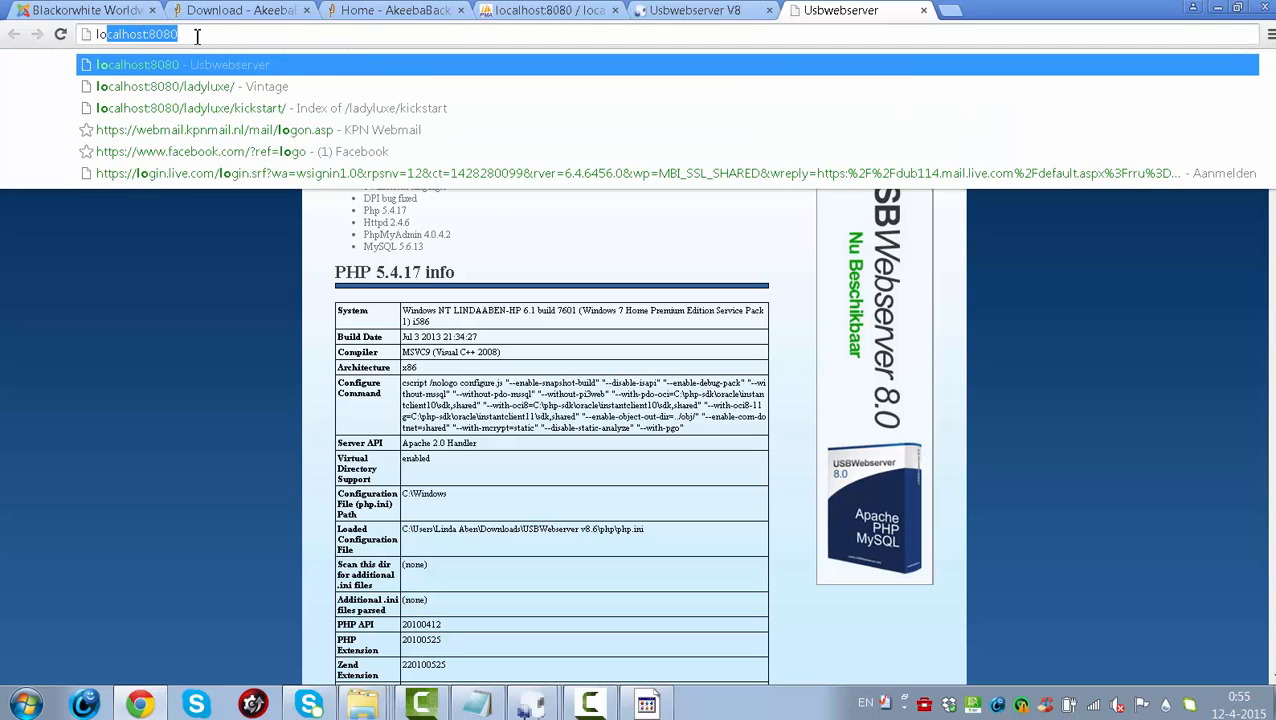
pyautogui.press('End')
pyautogui.write('/')
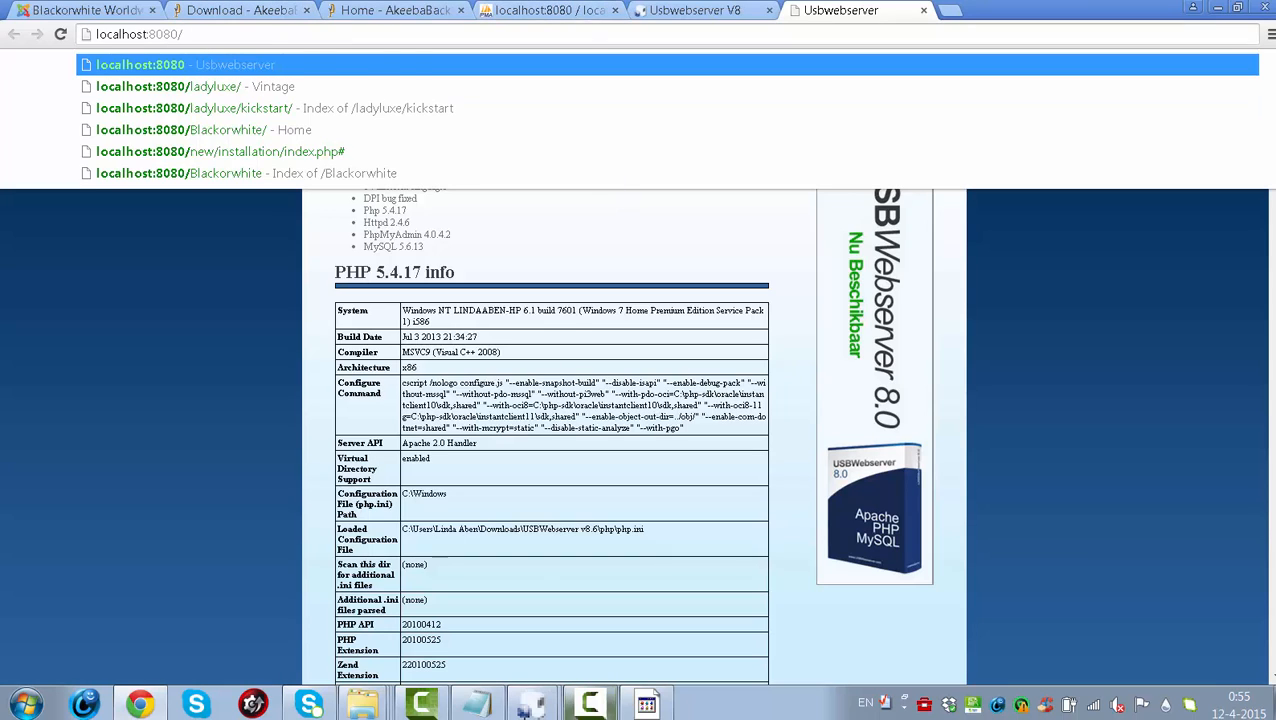
pyautogui.click(590, 704)
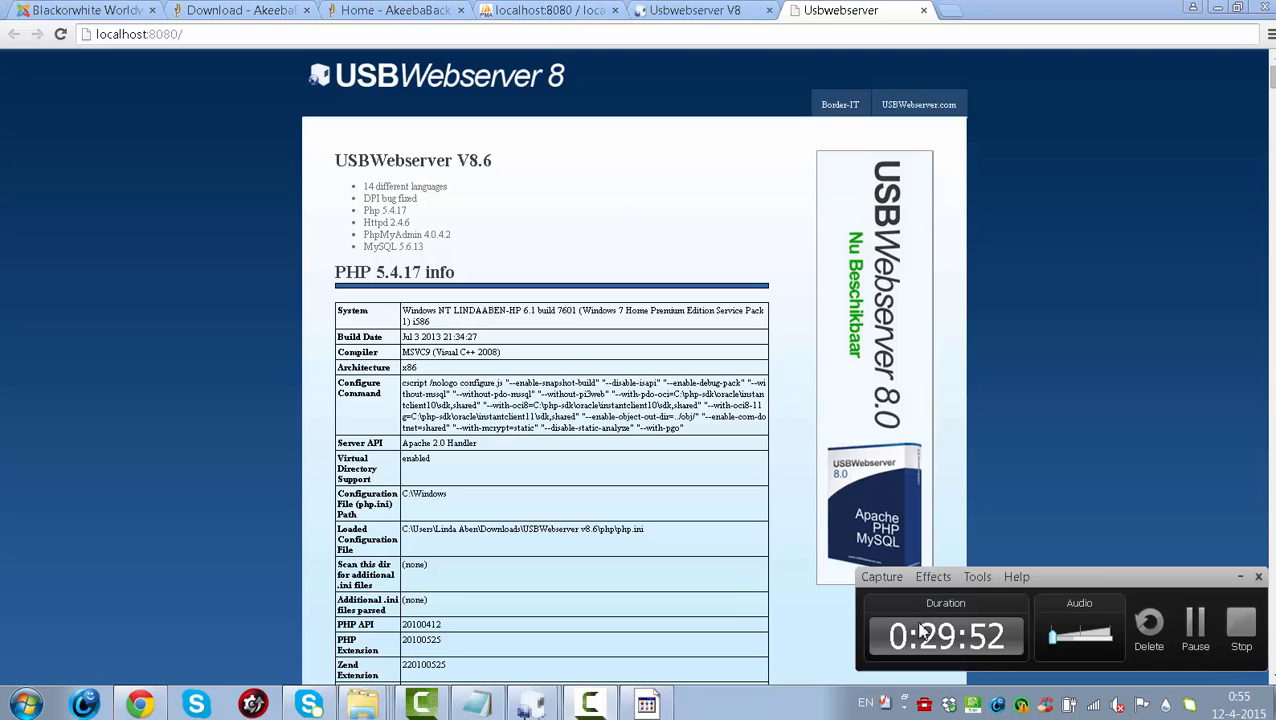
pyautogui.click(1240, 577)
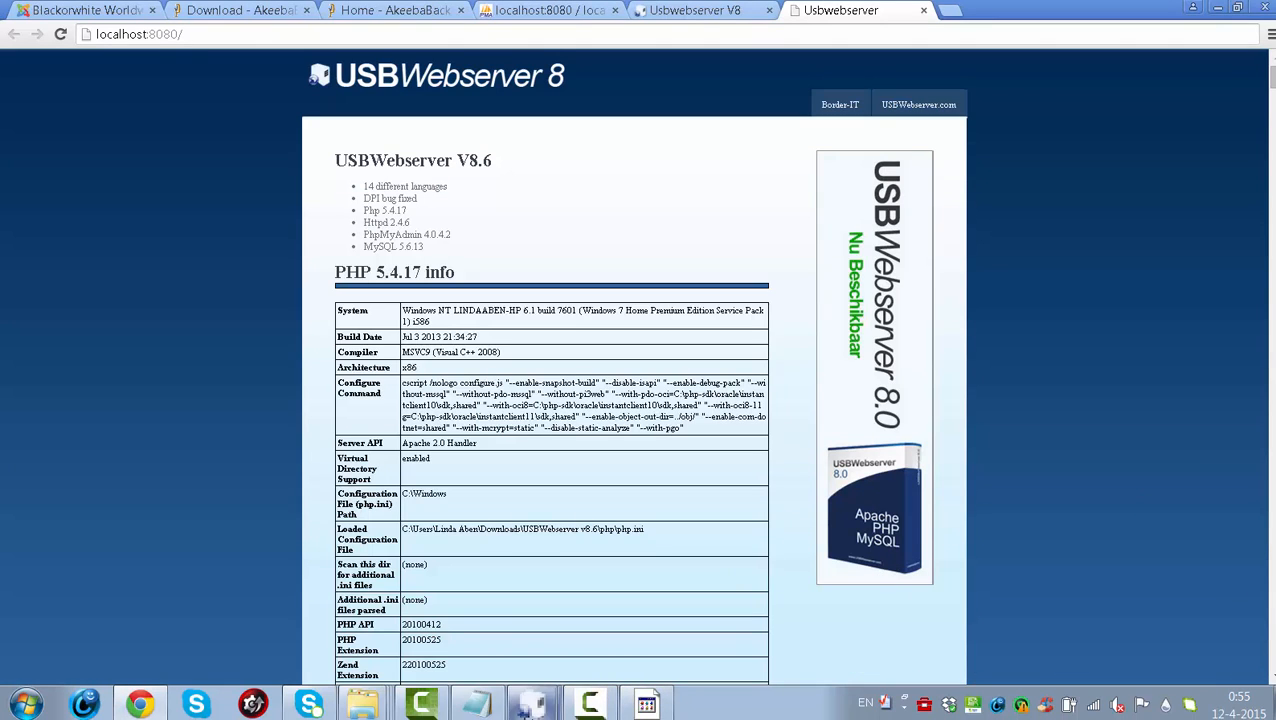
# - Open phpMyAdmin from the USBWebserver panel's PHPMyAdmin button
pyautogui.moveTo(532, 704)
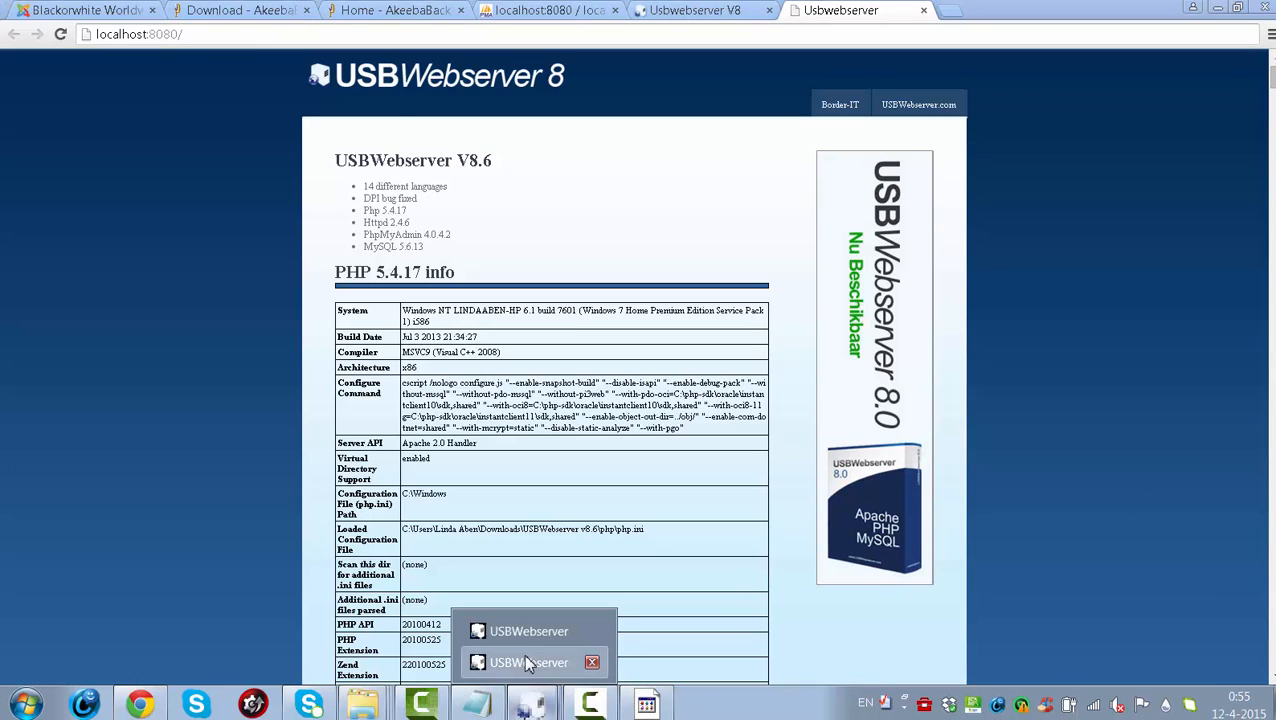
pyautogui.click(530, 664)
pyautogui.click(62, 148)
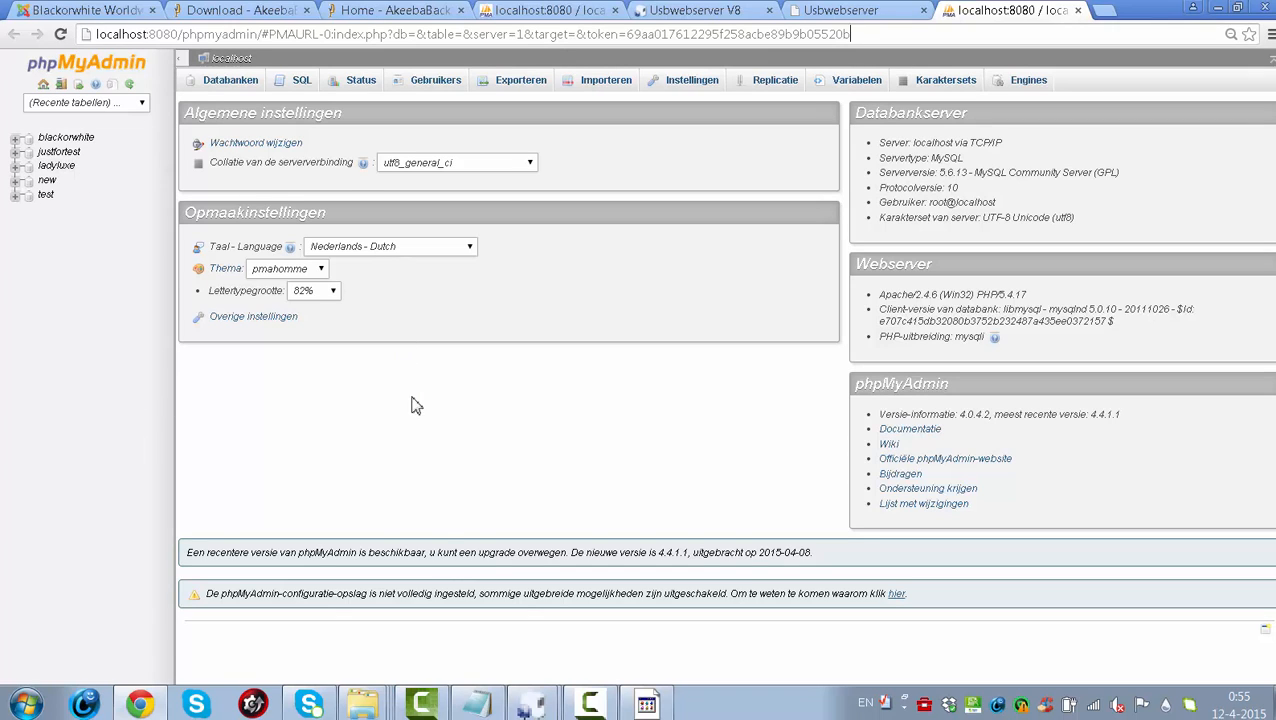
# - Restart the Apache server from the USBWebserver panel's Apache tab
pyautogui.click(524, 708)
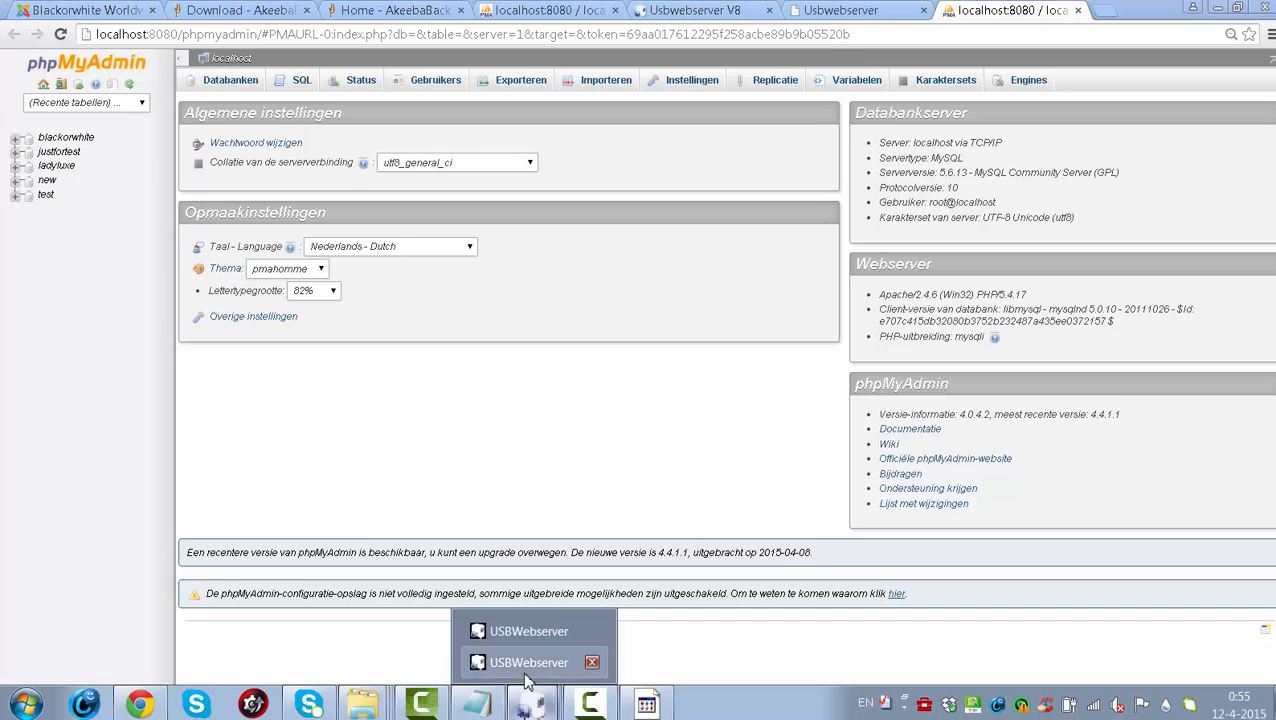
pyautogui.click(468, 634)
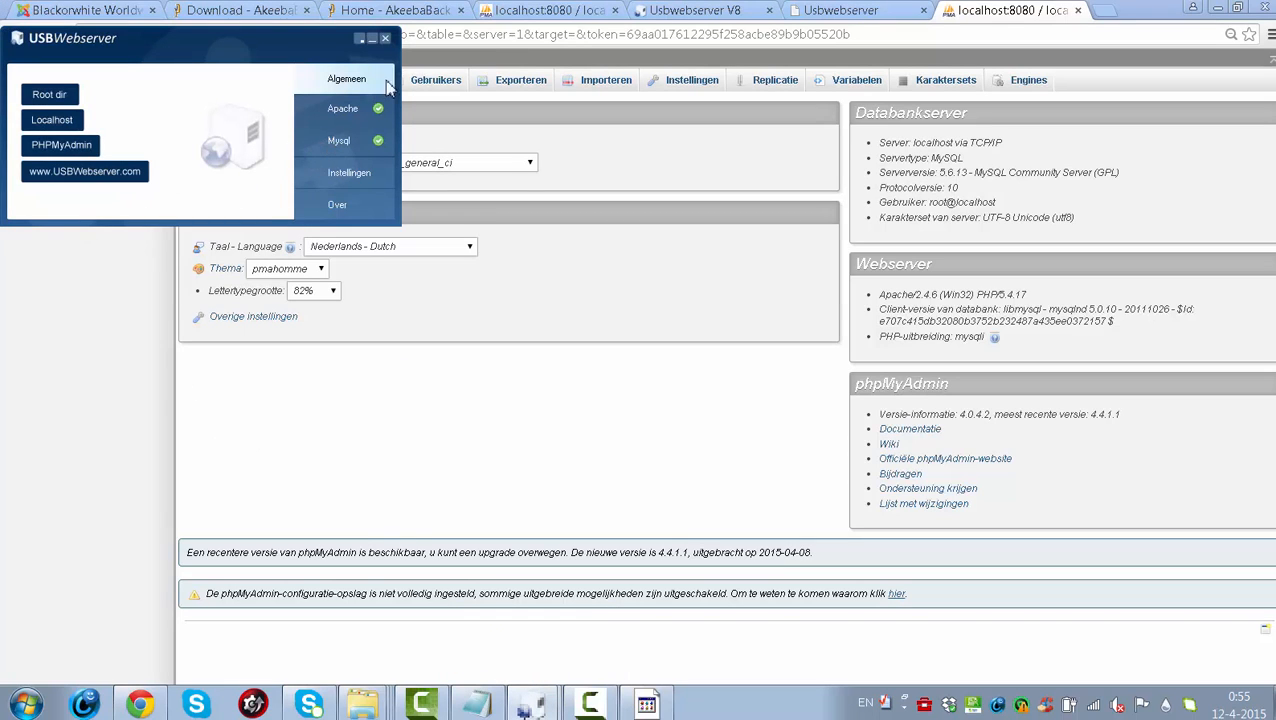
pyautogui.click(341, 113)
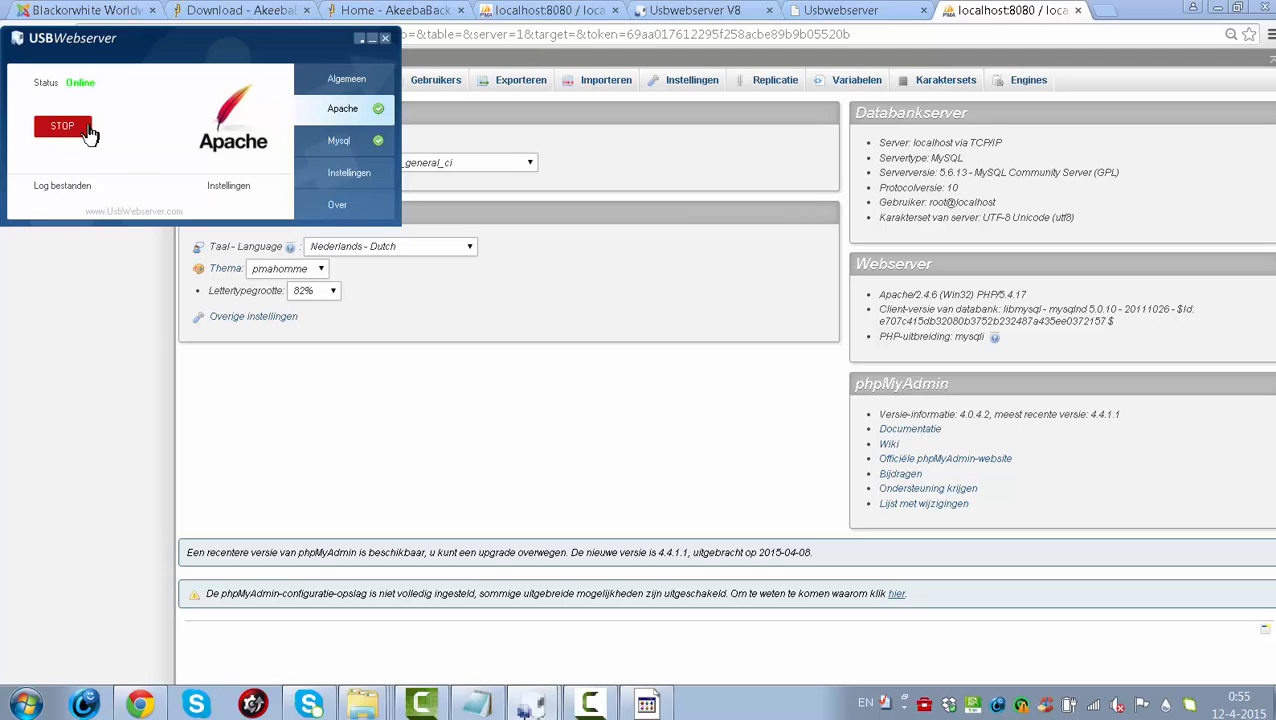
pyautogui.click(63, 127)
pyautogui.click(57, 127)
# - Restart the MySQL server, then show the Instellingen settings page
pyautogui.click(354, 146)
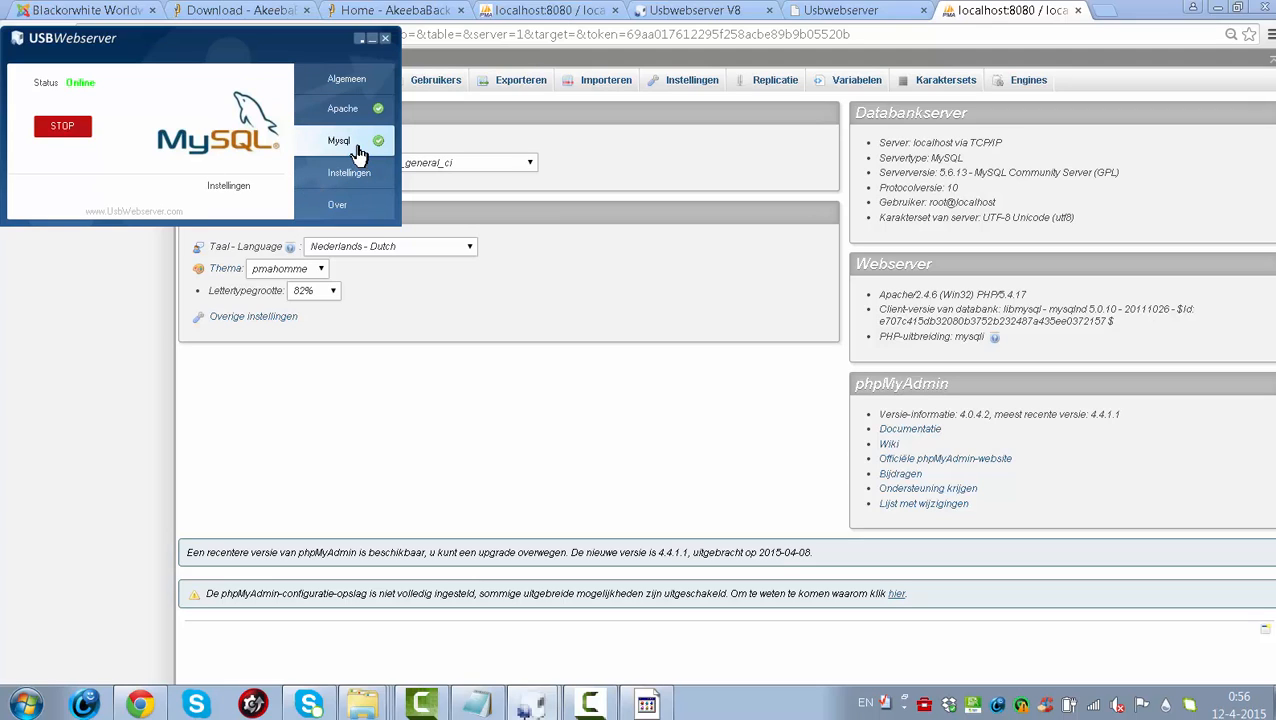
pyautogui.click(87, 126)
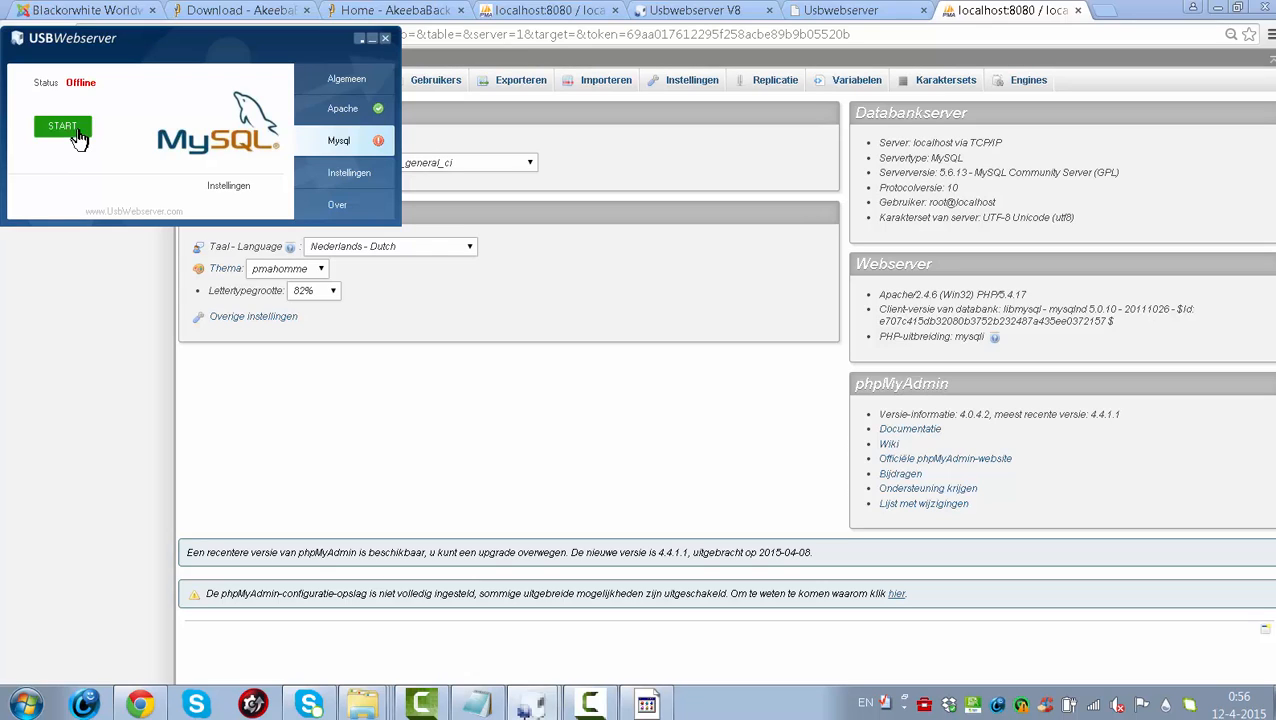
pyautogui.click(78, 133)
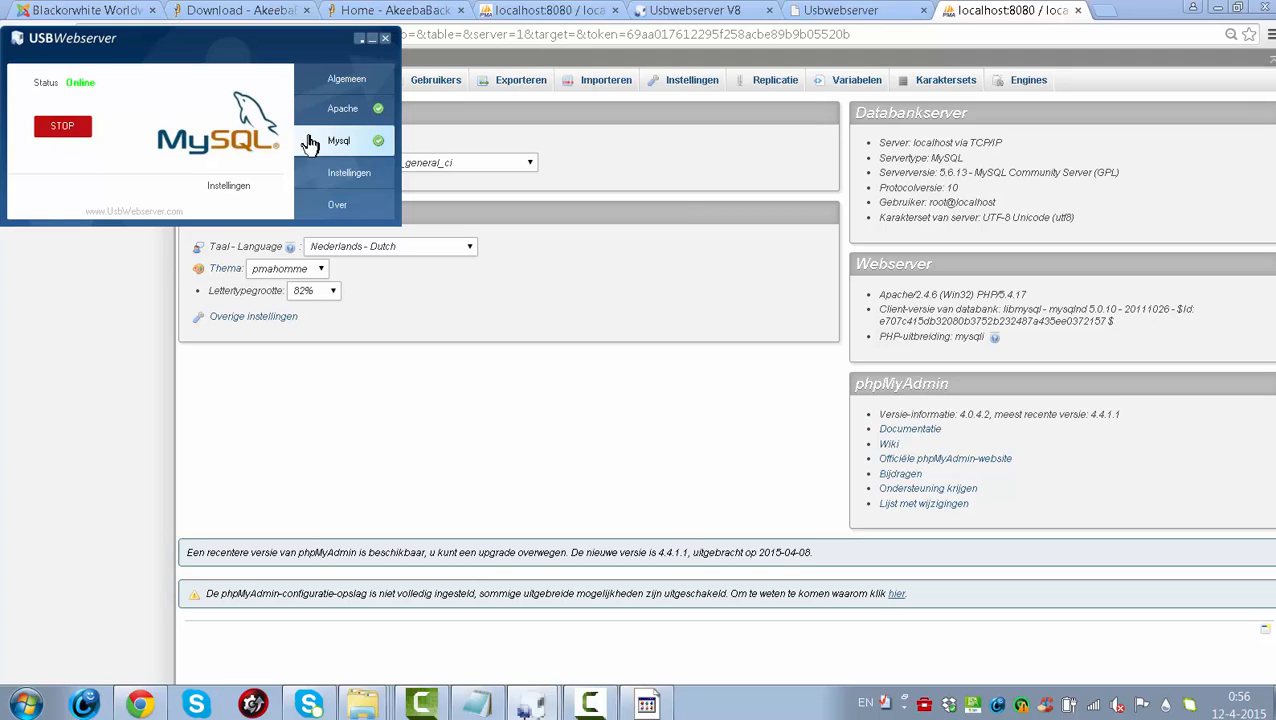
pyautogui.click(341, 173)
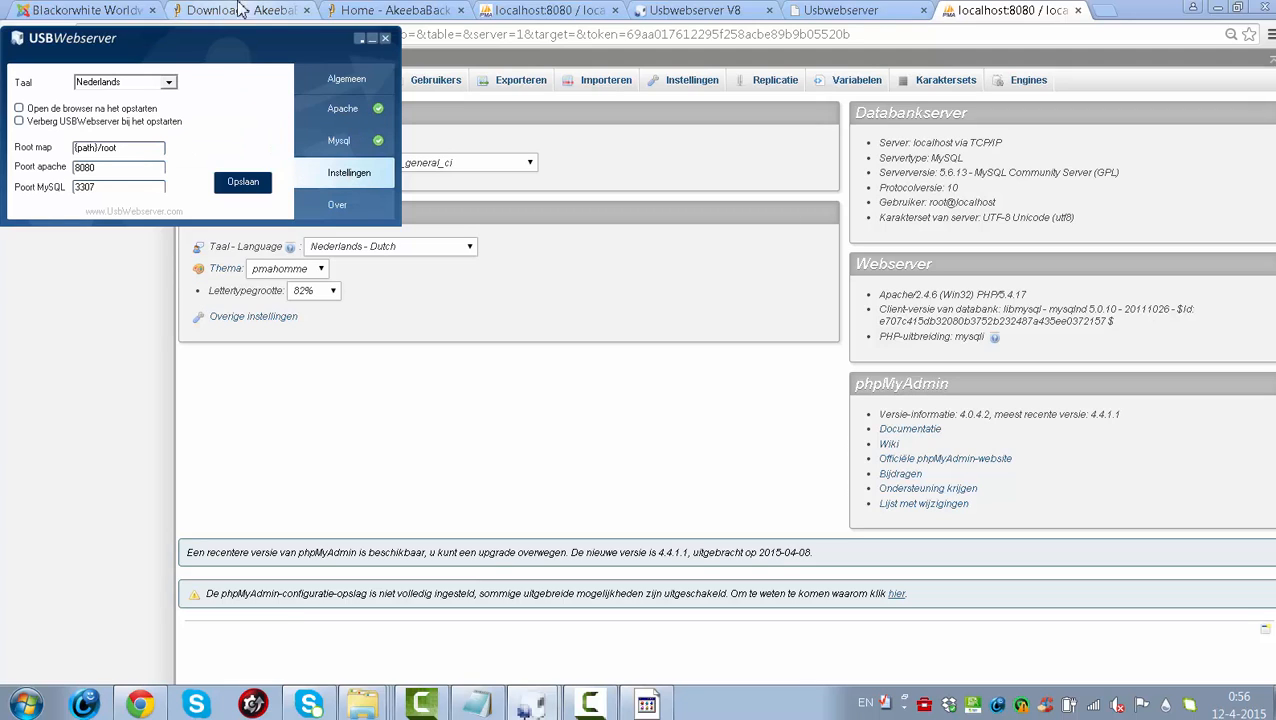
# - Try choosing English in the Taal dropdown, glancing at the overview and Apache pages
pyautogui.doubleClick(152, 83)
pyautogui.click(168, 84)
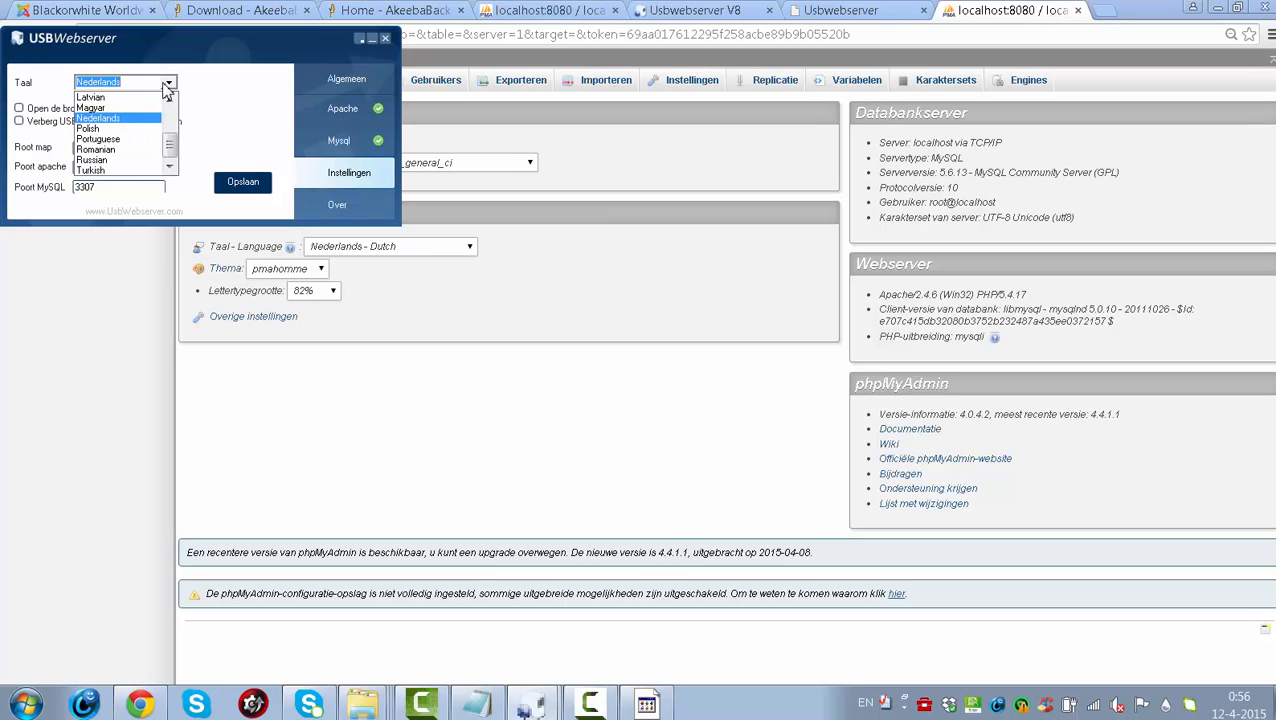
pyautogui.click(167, 88)
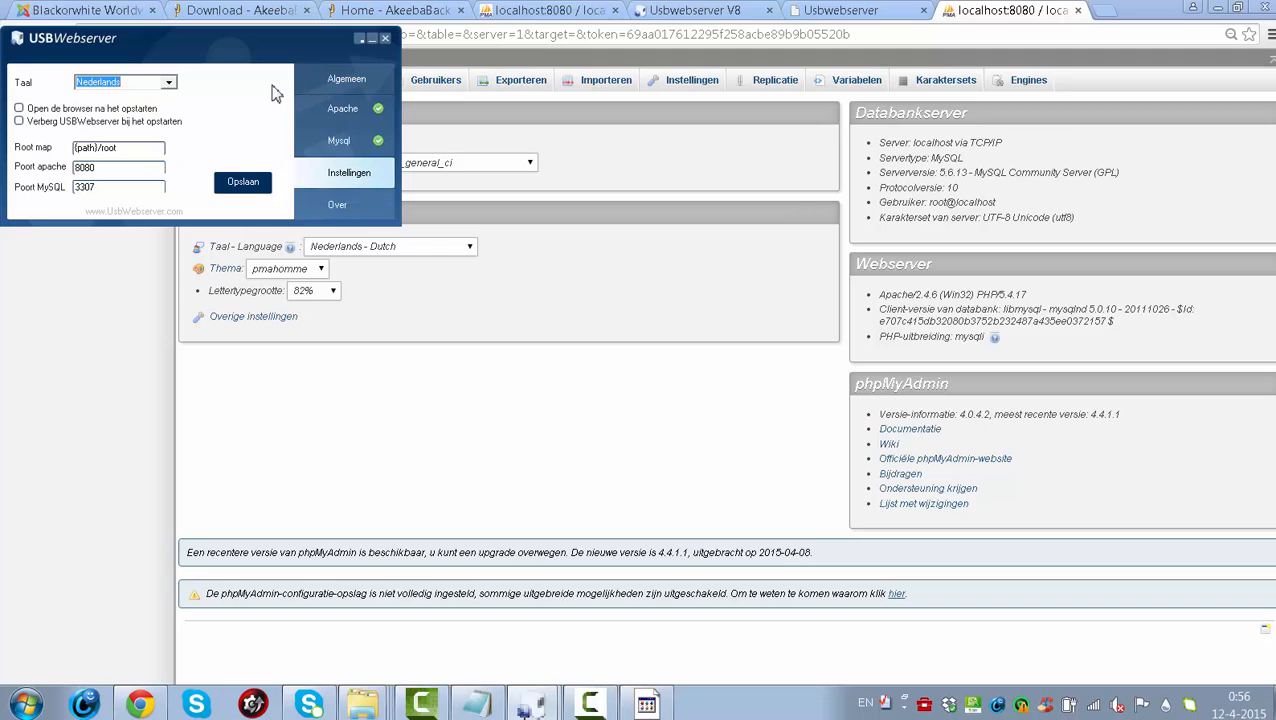
pyautogui.click(169, 82)
pyautogui.moveTo(172, 153); pyautogui.dragTo(169, 128)
pyautogui.click(113, 98)
pyautogui.click(113, 88)
pyautogui.click(168, 86)
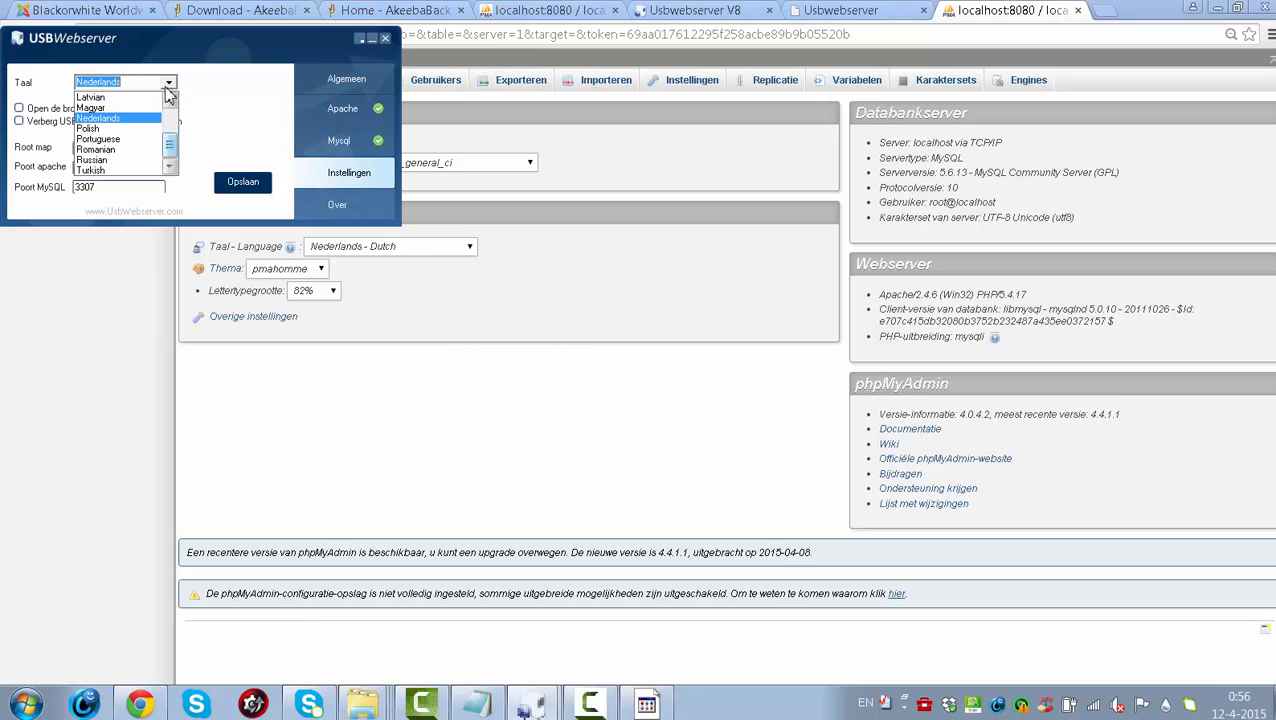
pyautogui.moveTo(171, 138); pyautogui.dragTo(172, 121)
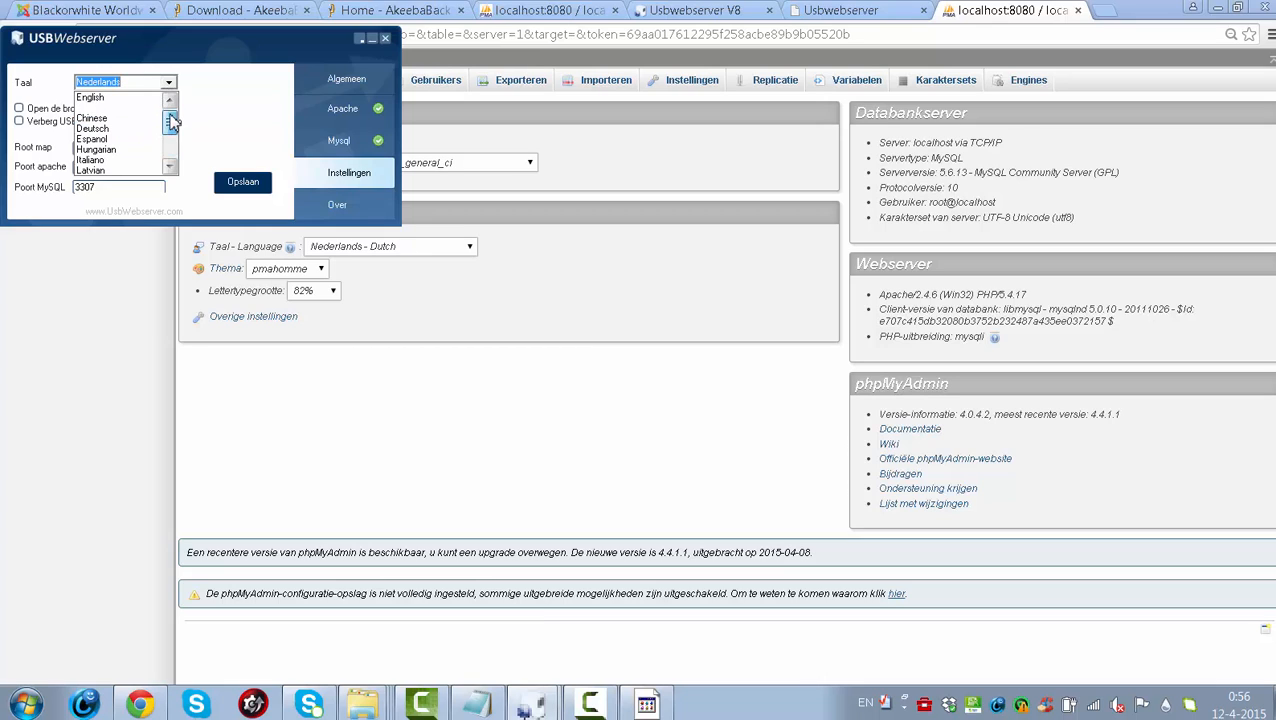
pyautogui.click(118, 98)
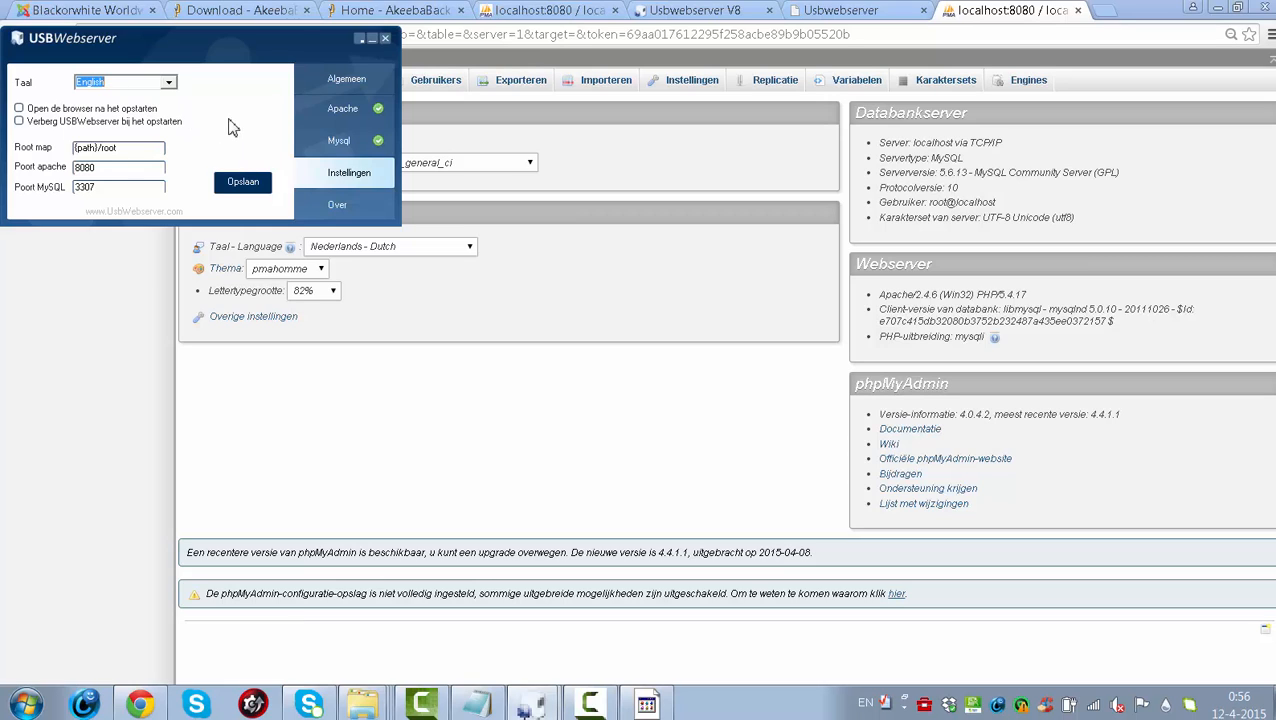
pyautogui.click(350, 80)
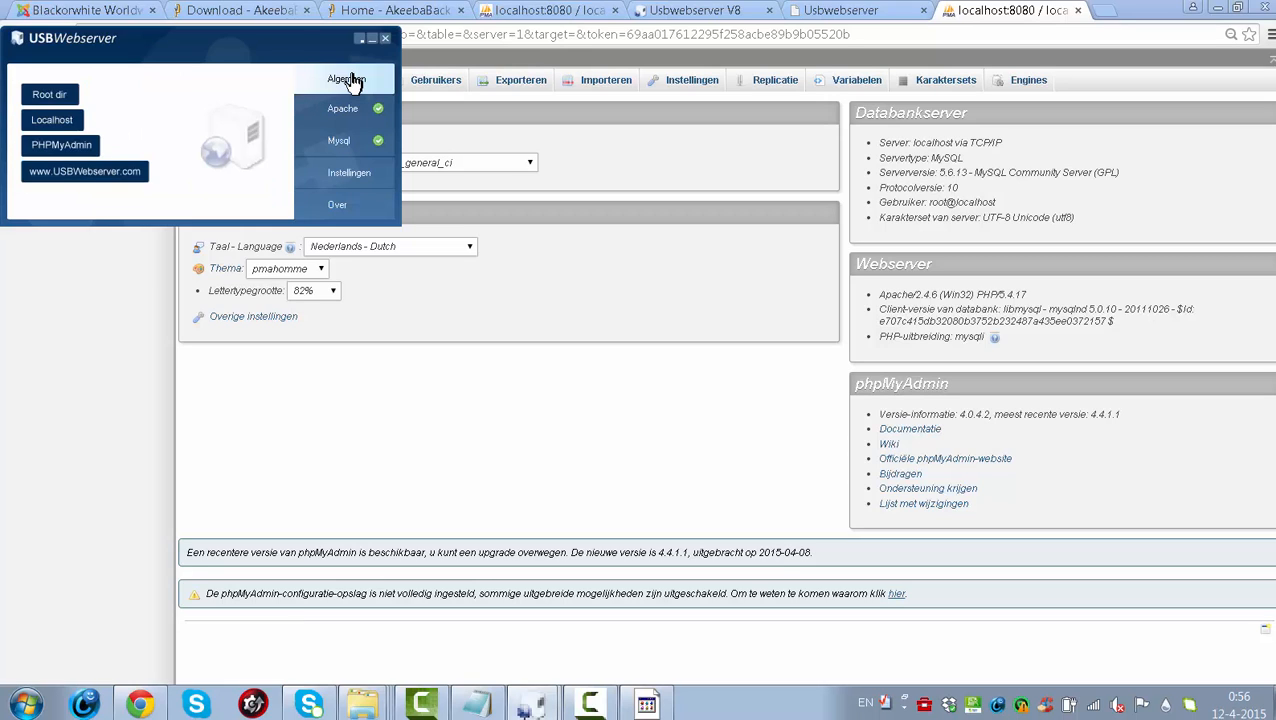
pyautogui.click(350, 112)
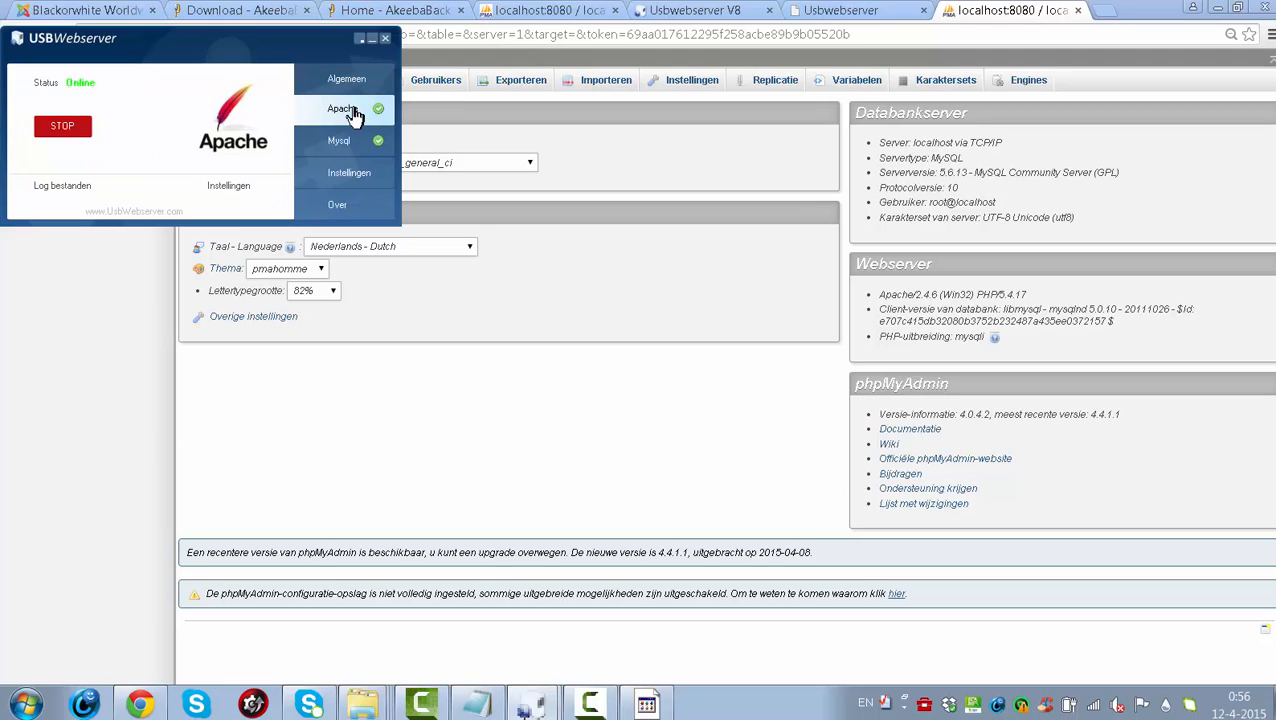
pyautogui.click(354, 173)
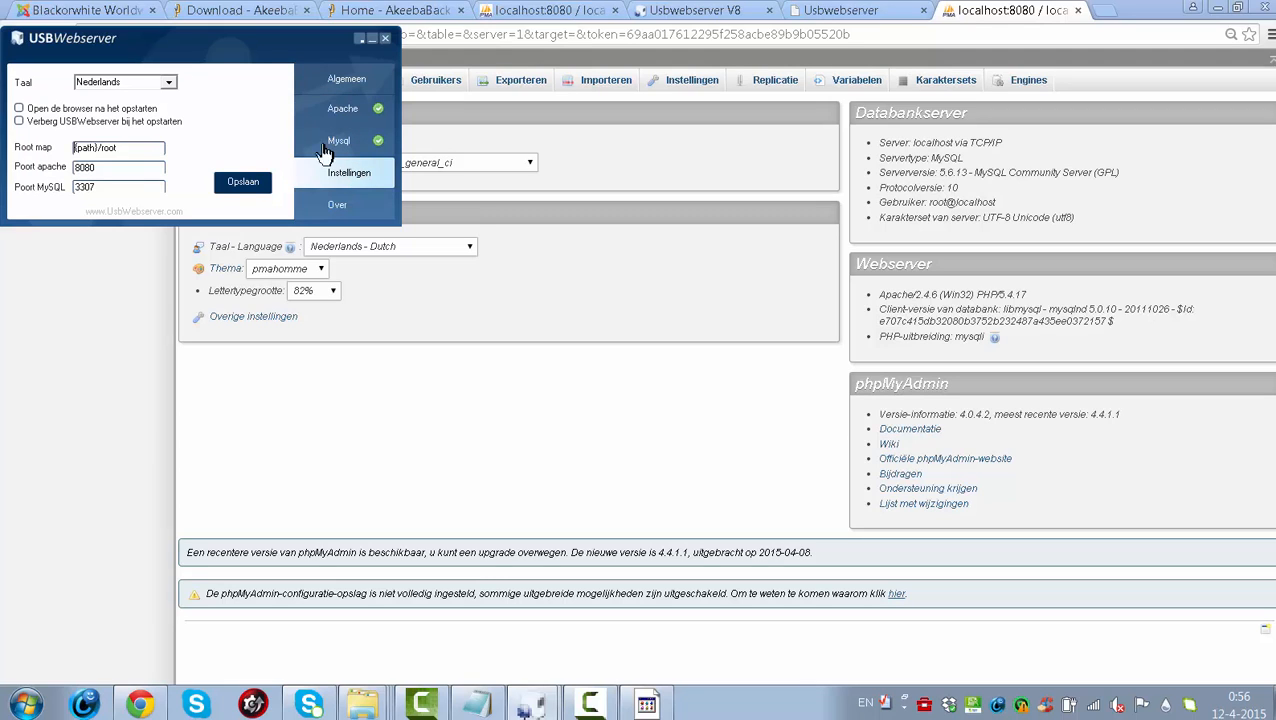
# - Set Taal to English, save with Opslaan, confirm the restart message, and minimize the panel
pyautogui.click(148, 83)
pyautogui.click(168, 82)
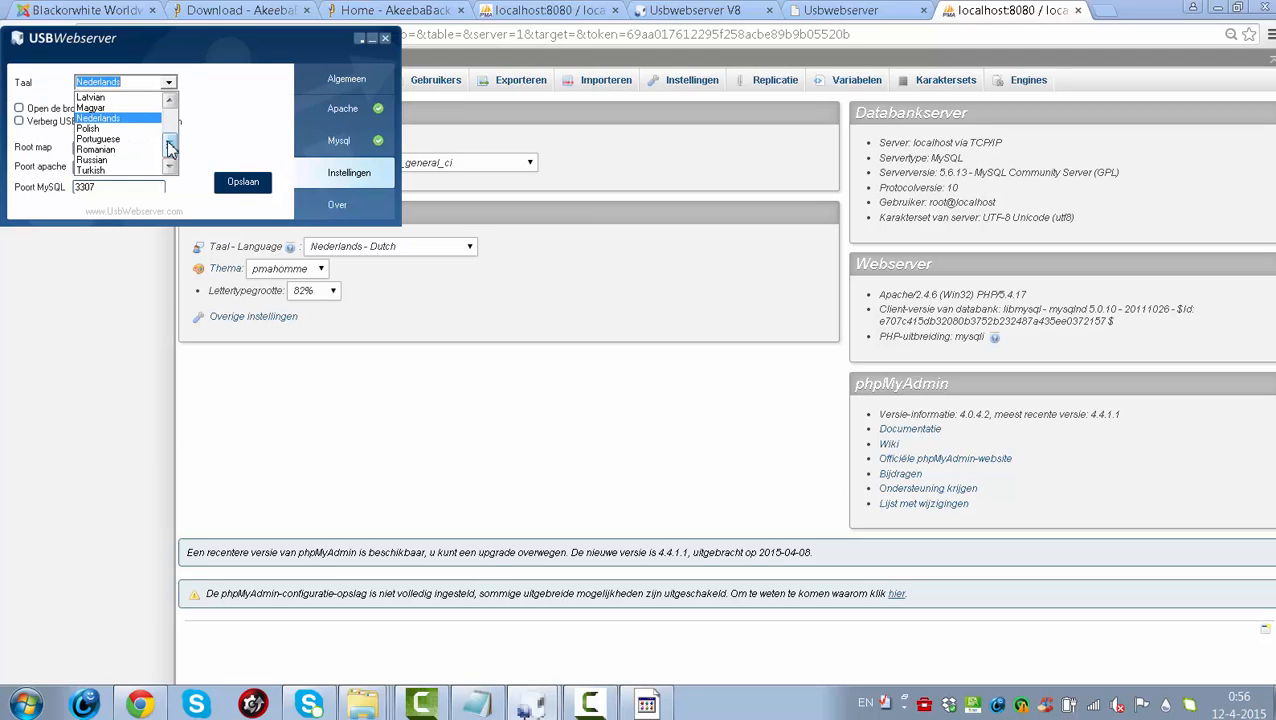
pyautogui.scroll(3, 173, 133)
pyautogui.click(152, 98)
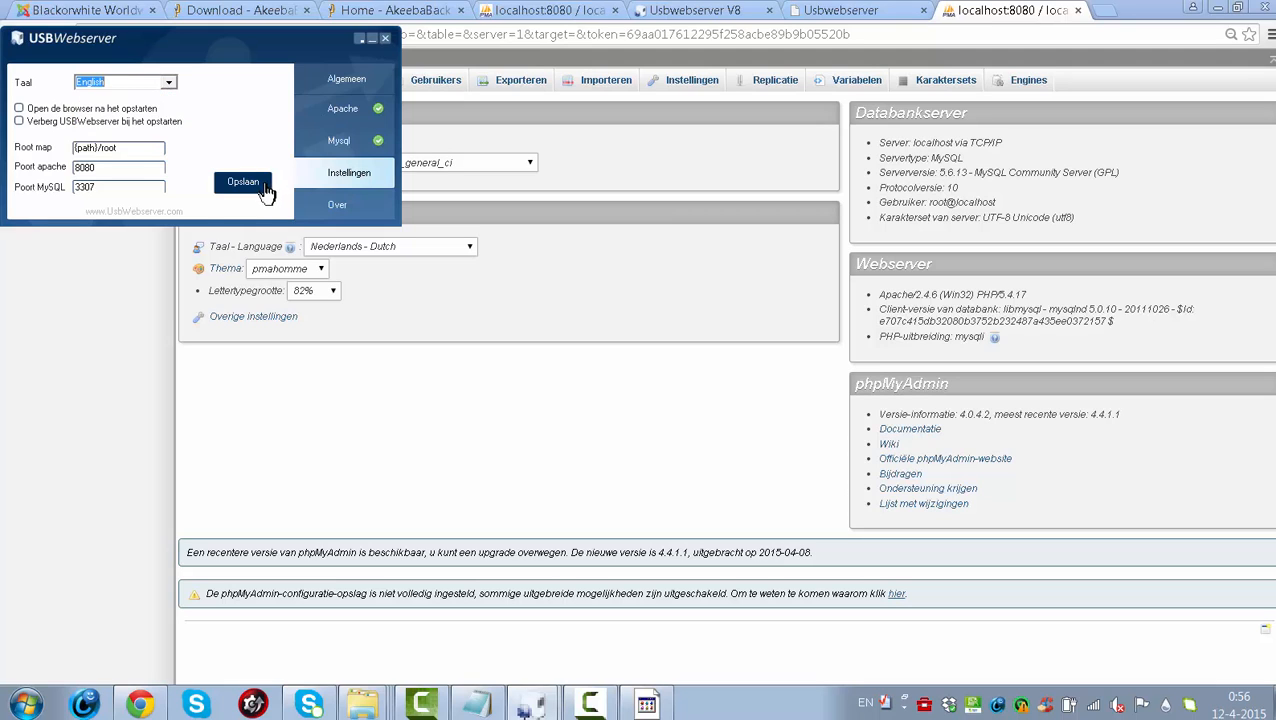
pyautogui.click(258, 183)
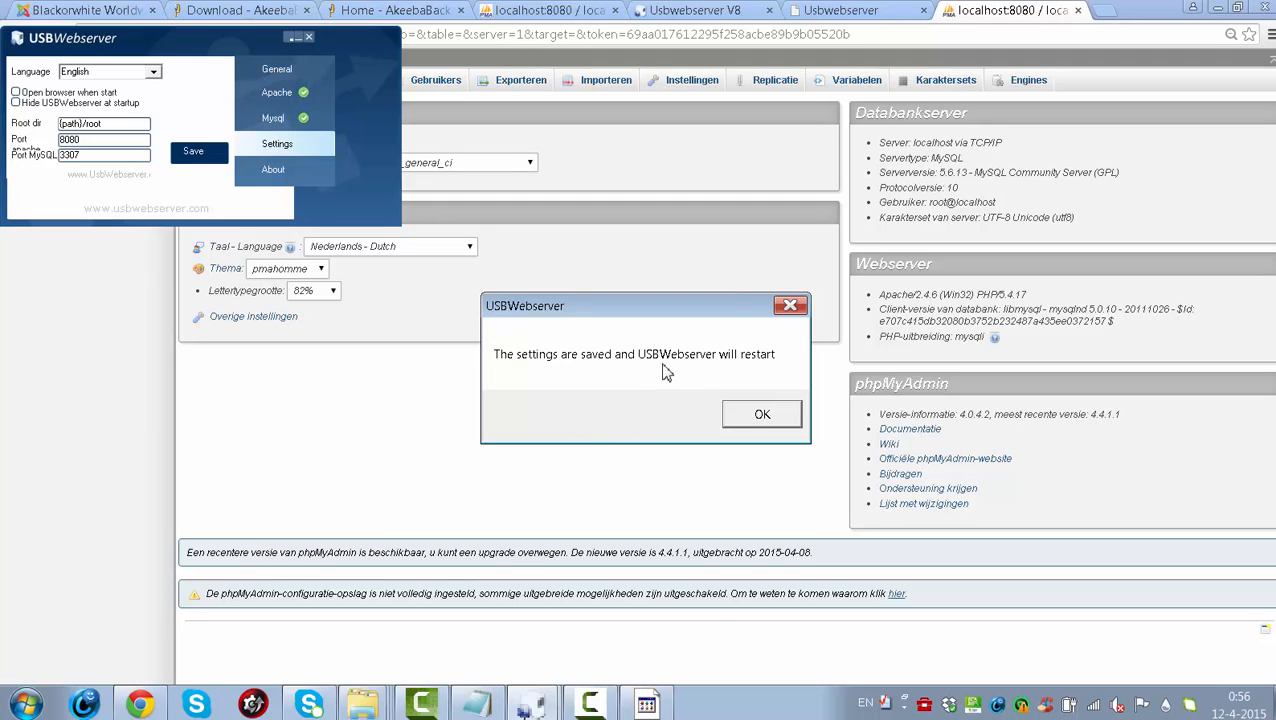
pyautogui.click(777, 424)
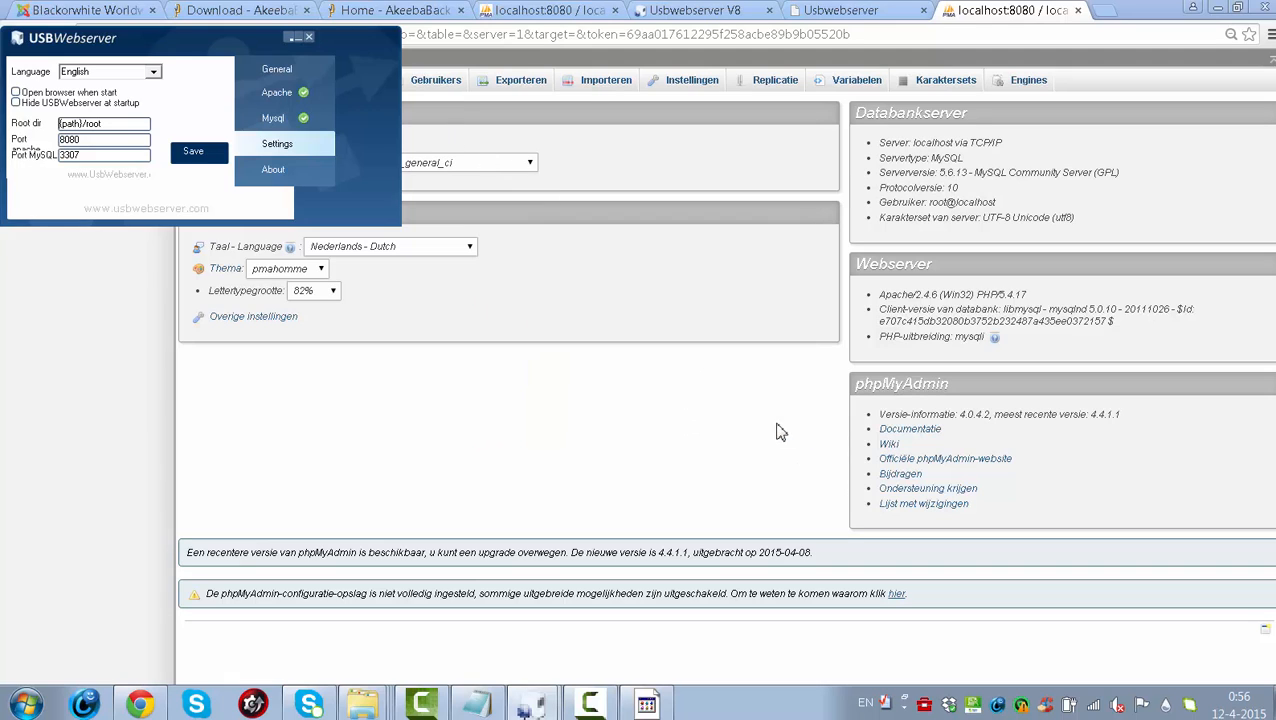
pyautogui.click(302, 40)
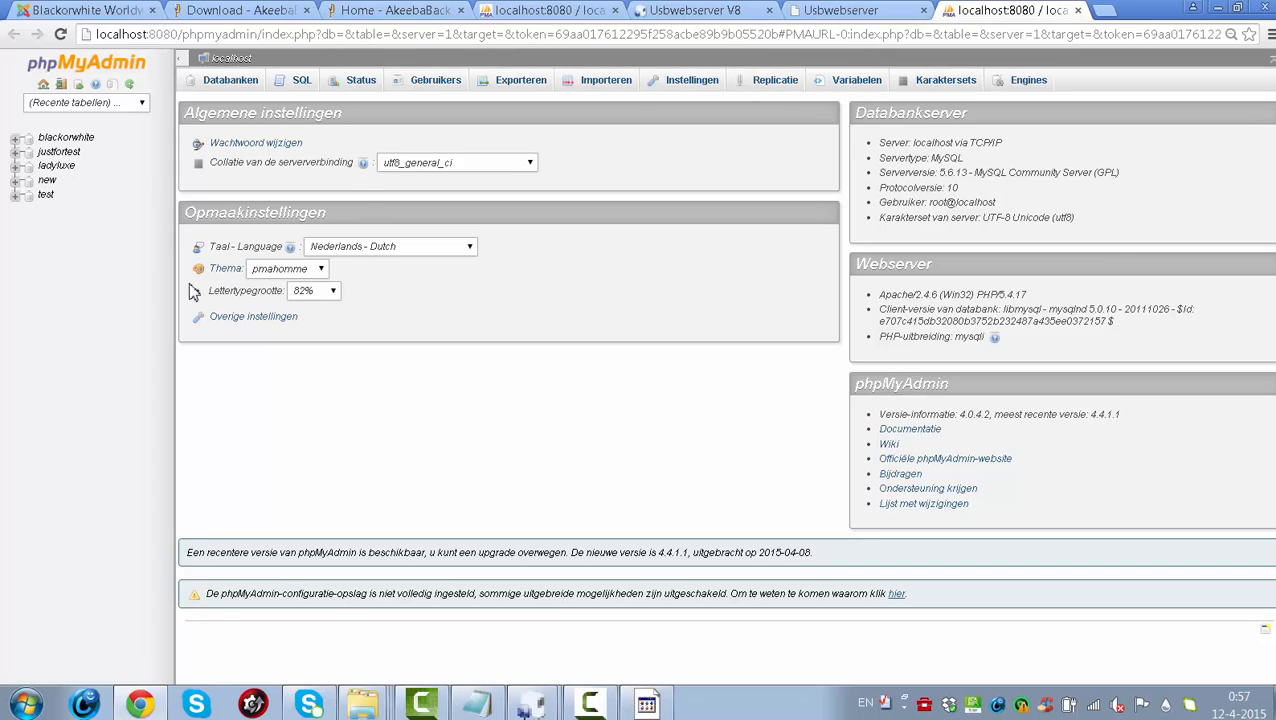
# - Choose English in phpMyAdmin's Taal - Language dropdown under Appearance Settings
pyautogui.click(372, 248)
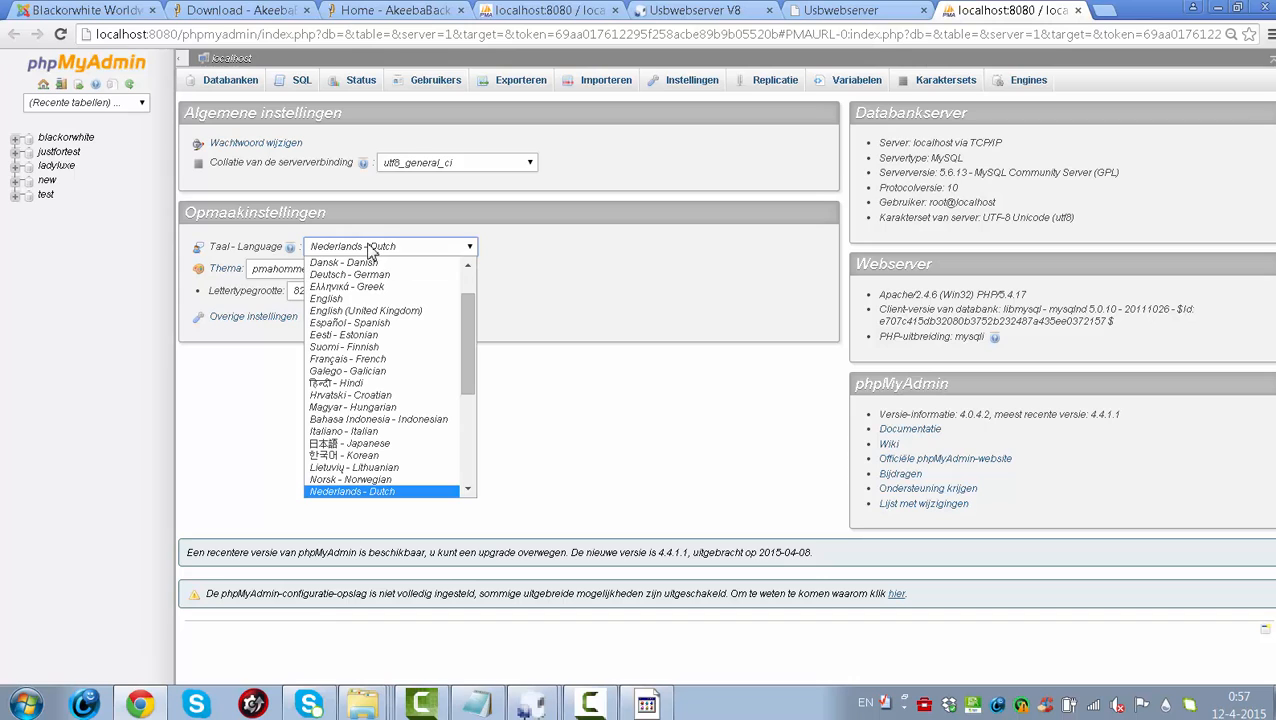
pyautogui.click(393, 299)
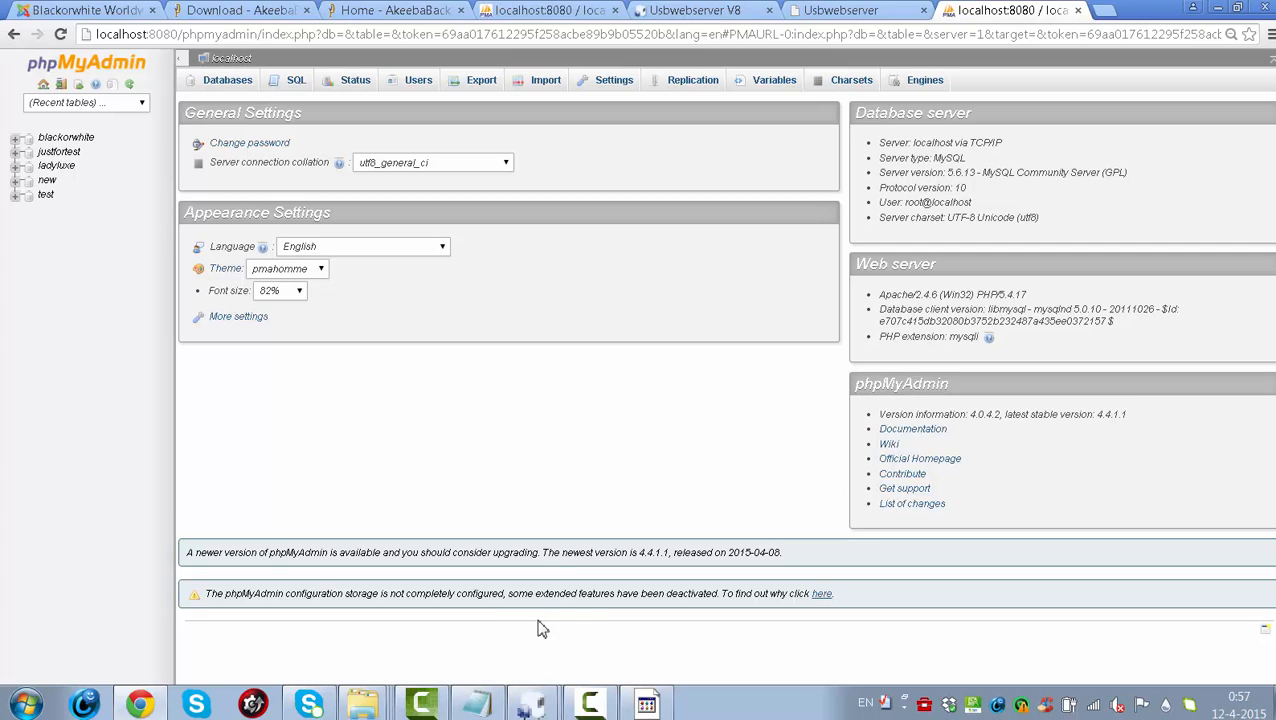
pyautogui.click(536, 706)
pyautogui.click(594, 706)
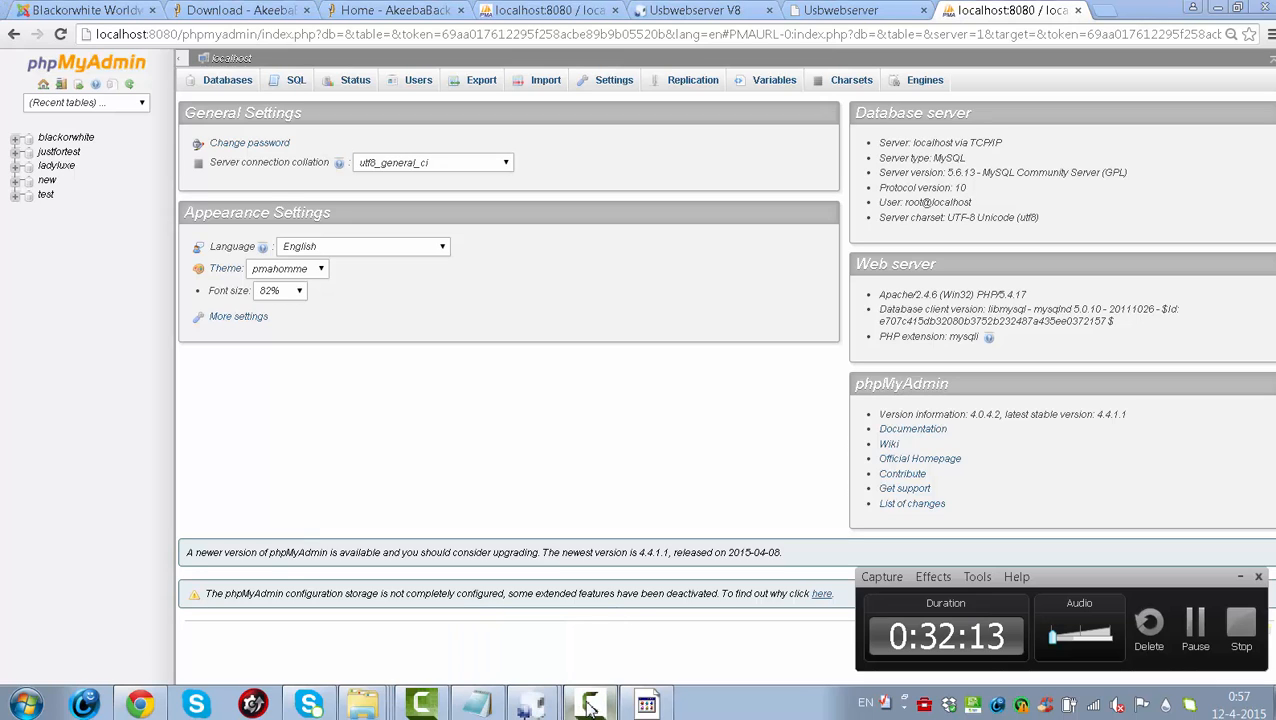